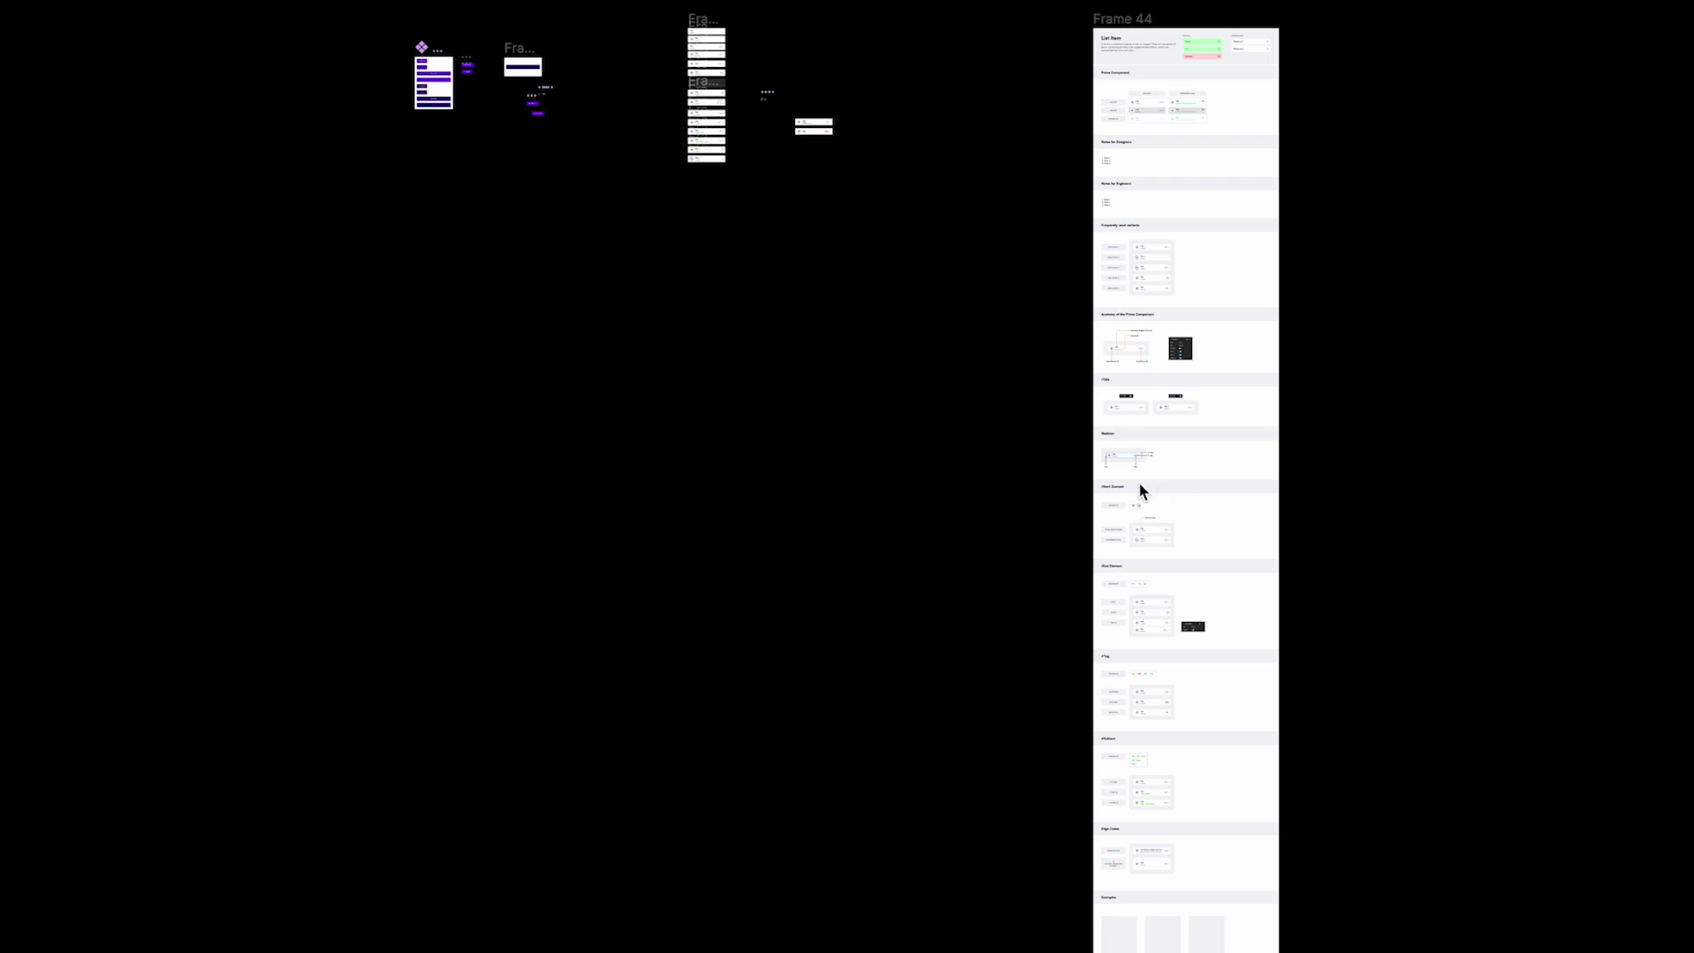
# Start a link on the Resource 1 text with Ctrl+K, then dismiss it without linking.
pyautogui.scroll(-2, 913, 374)
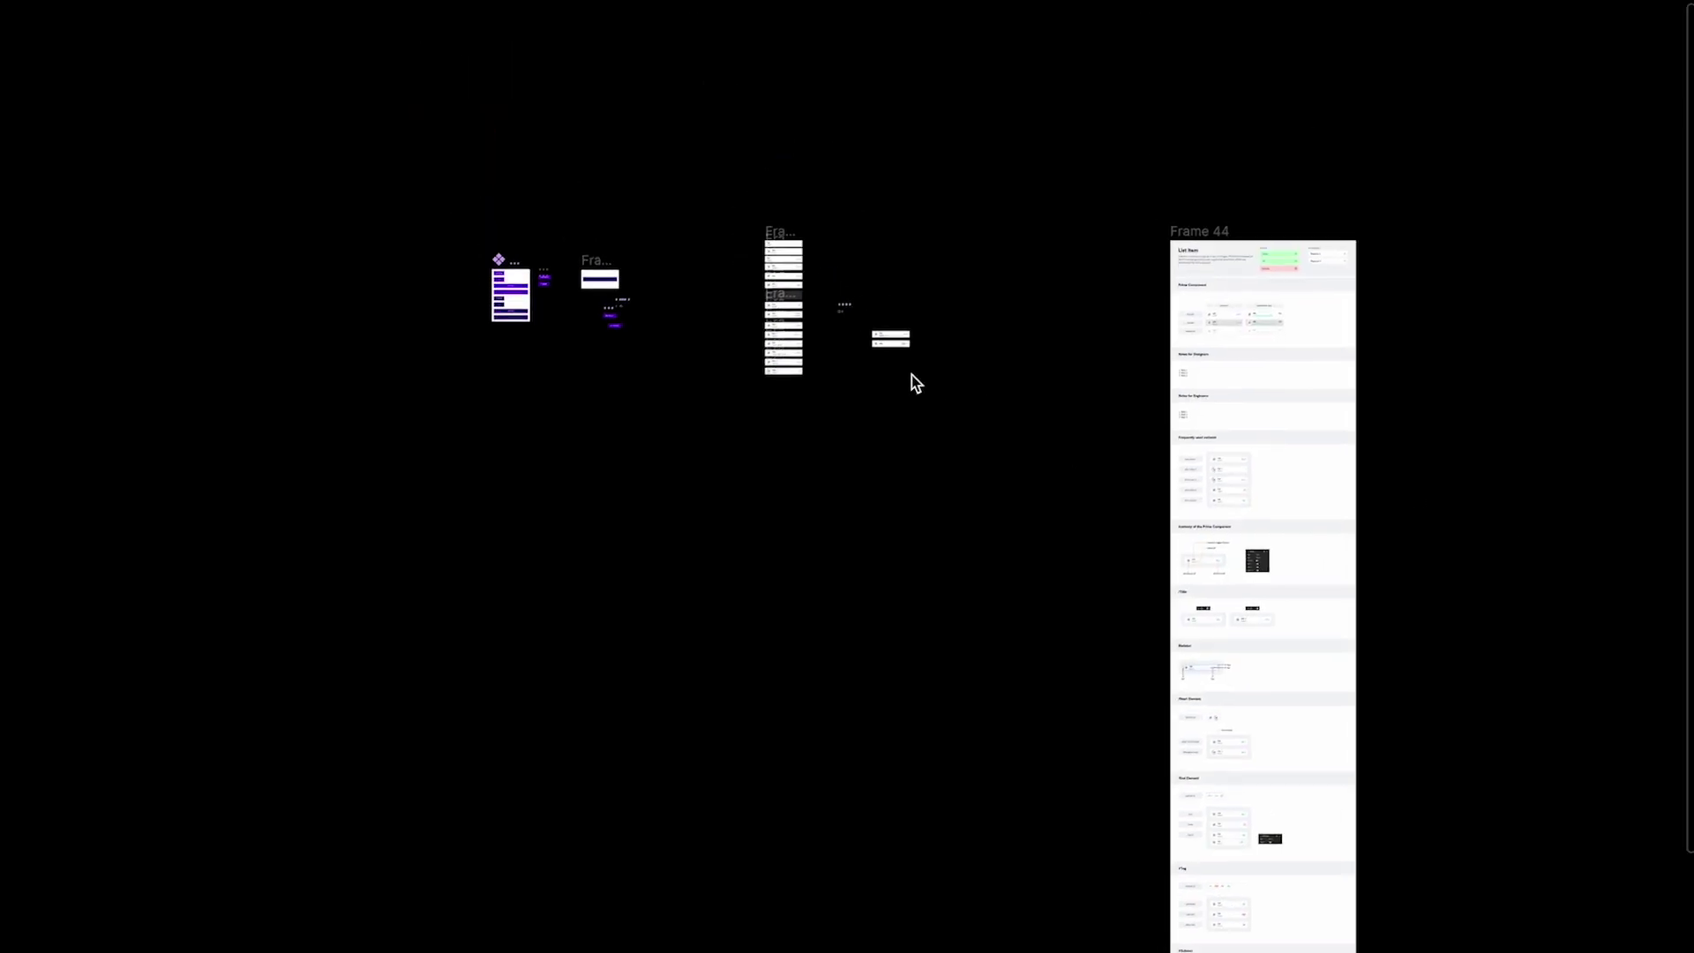
pyautogui.scroll(10, 806, 297)
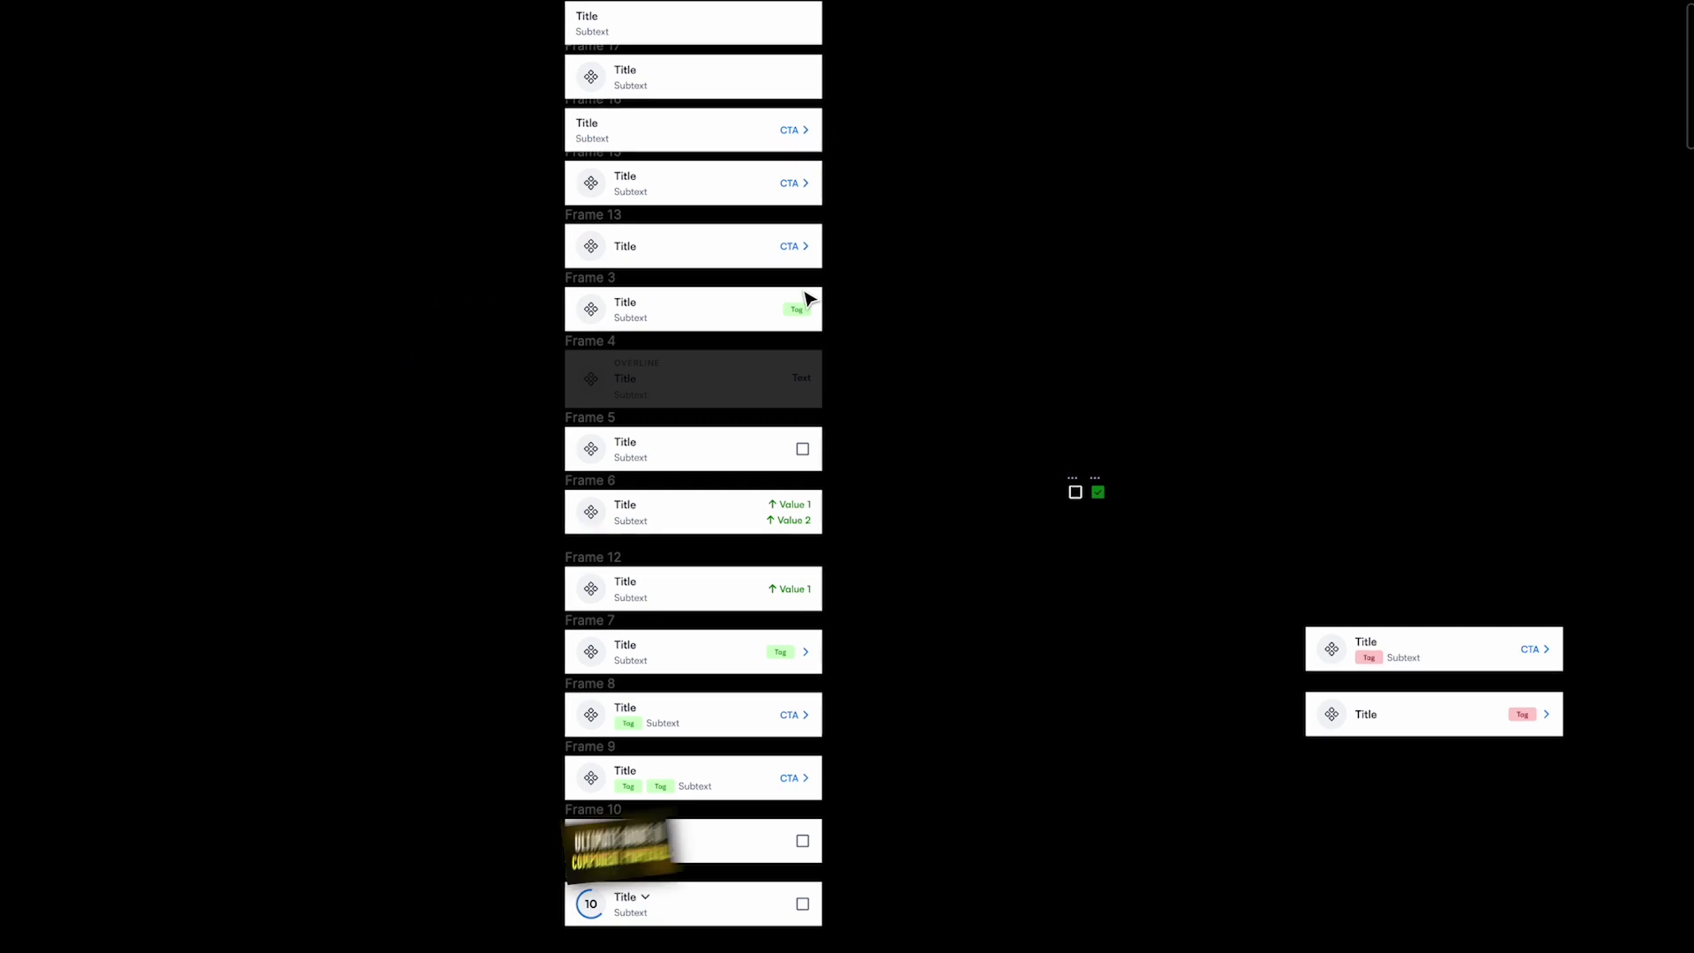
pyautogui.scroll(2, 804, 298)
pyautogui.scroll(3, 804, 298)
pyautogui.scroll(-2, 805, 298)
pyautogui.hscroll(3, 805, 298)
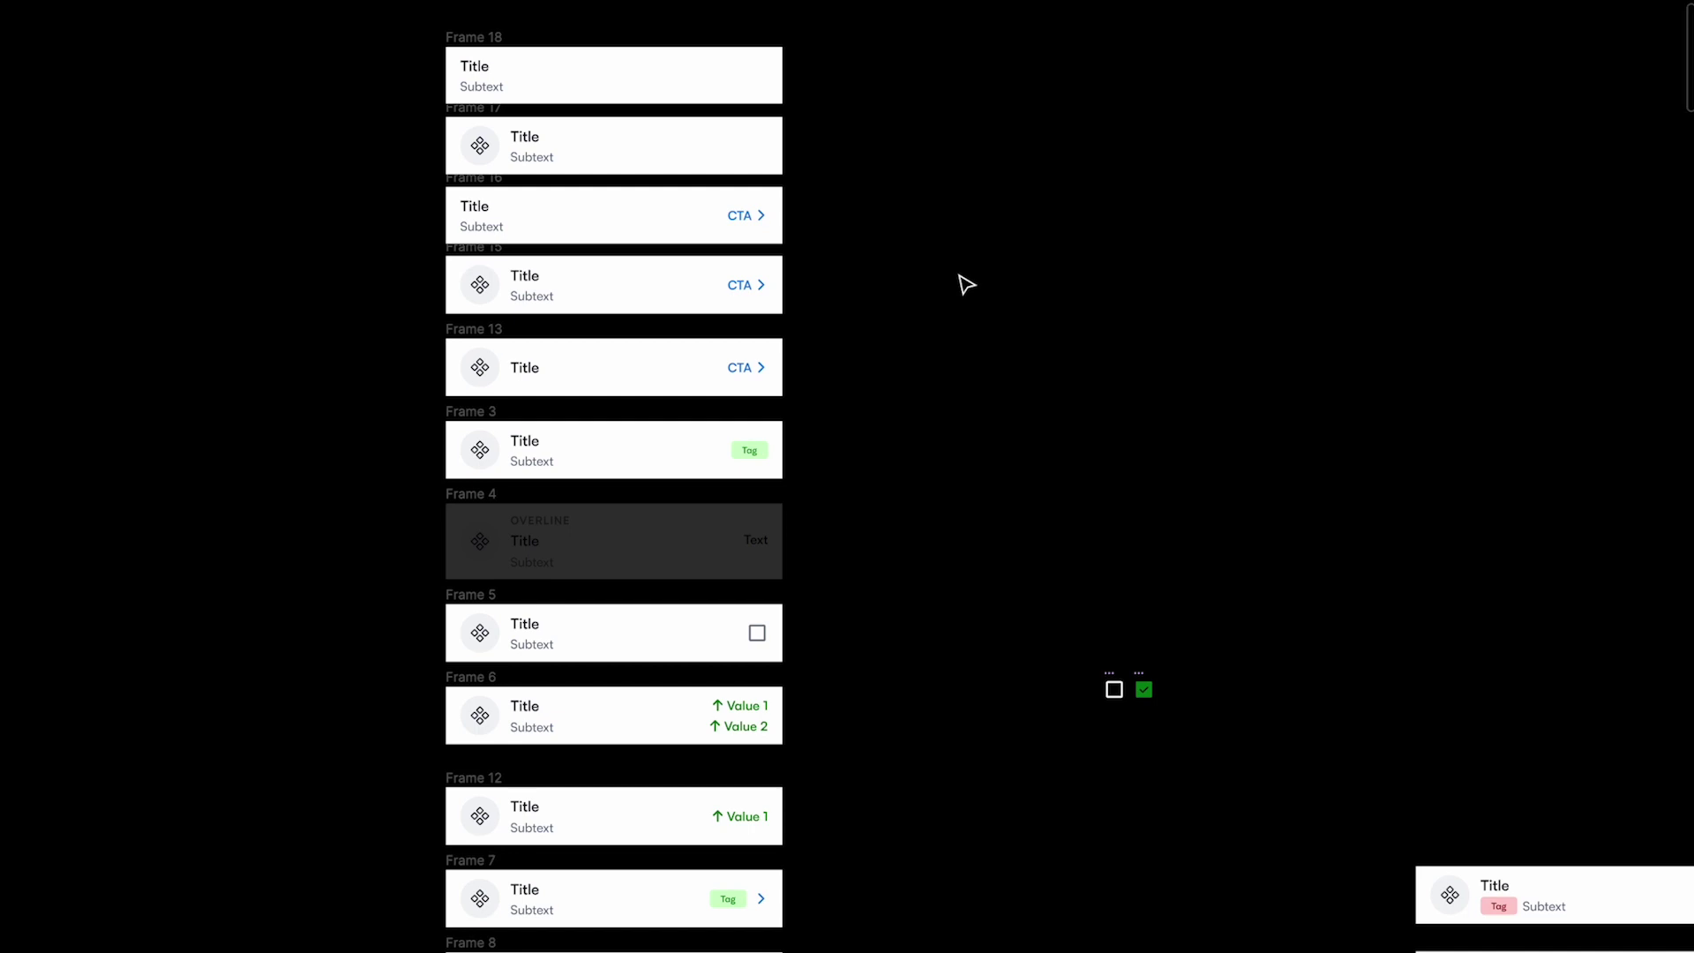
pyautogui.scroll(-4, 966, 284)
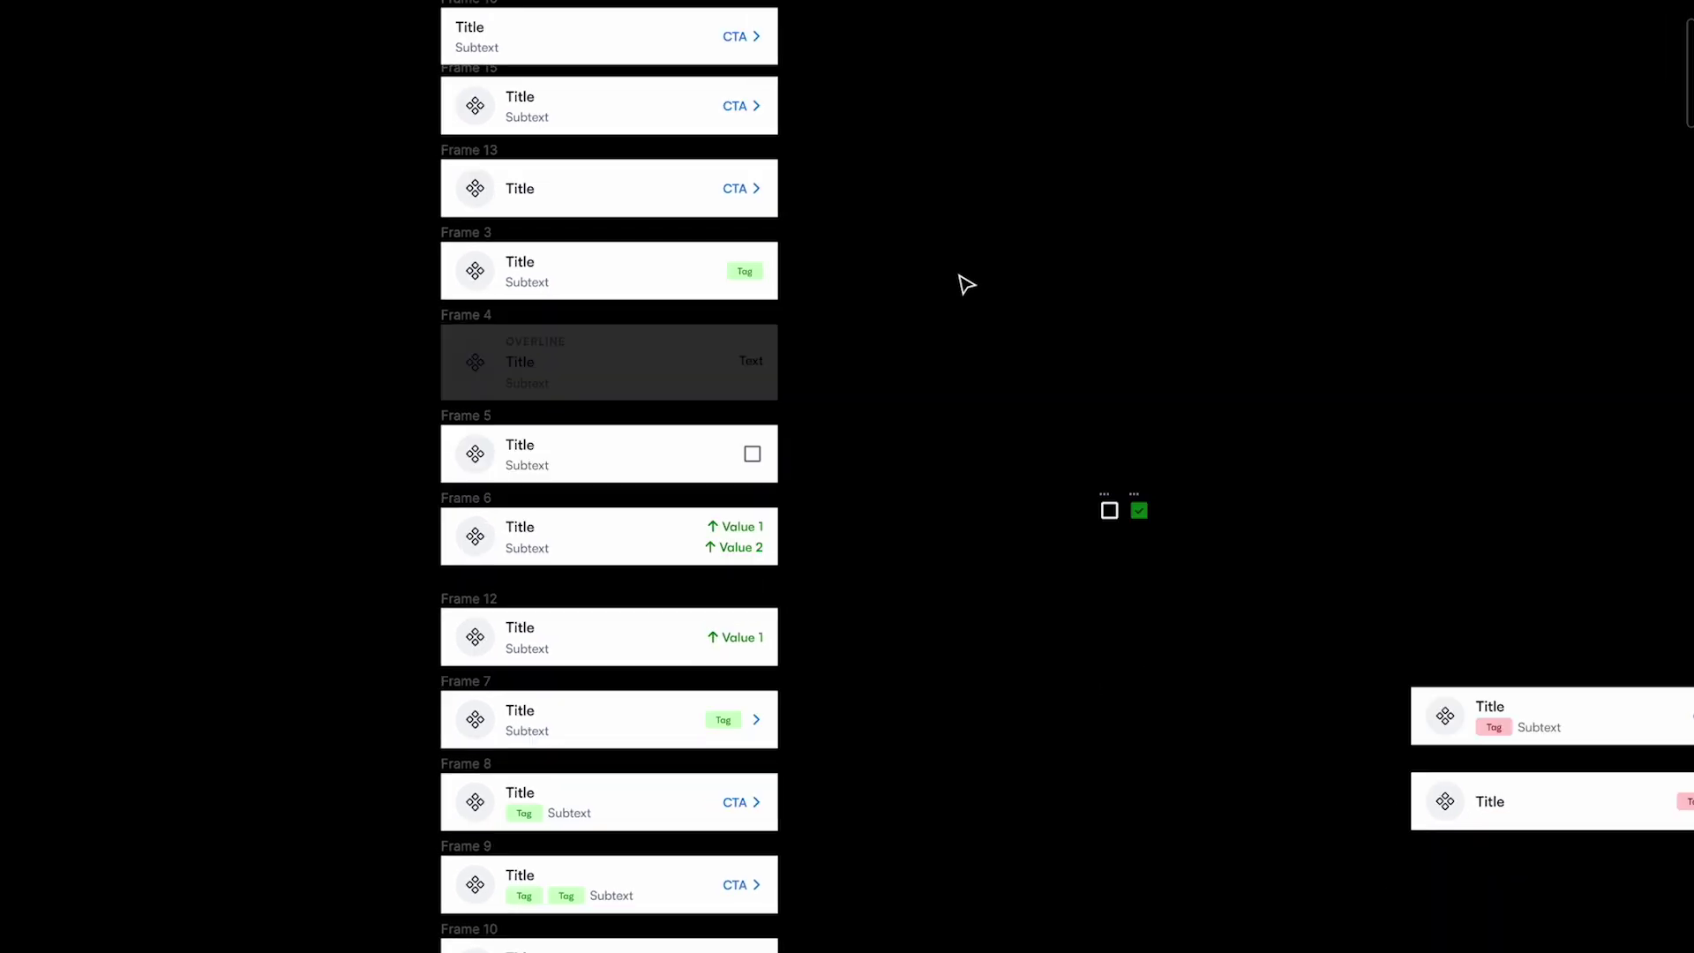
pyautogui.scroll(-2, 966, 284)
pyautogui.hscroll(2, 966, 284)
pyautogui.scroll(-1, 966, 284)
pyautogui.hscroll(1, 967, 284)
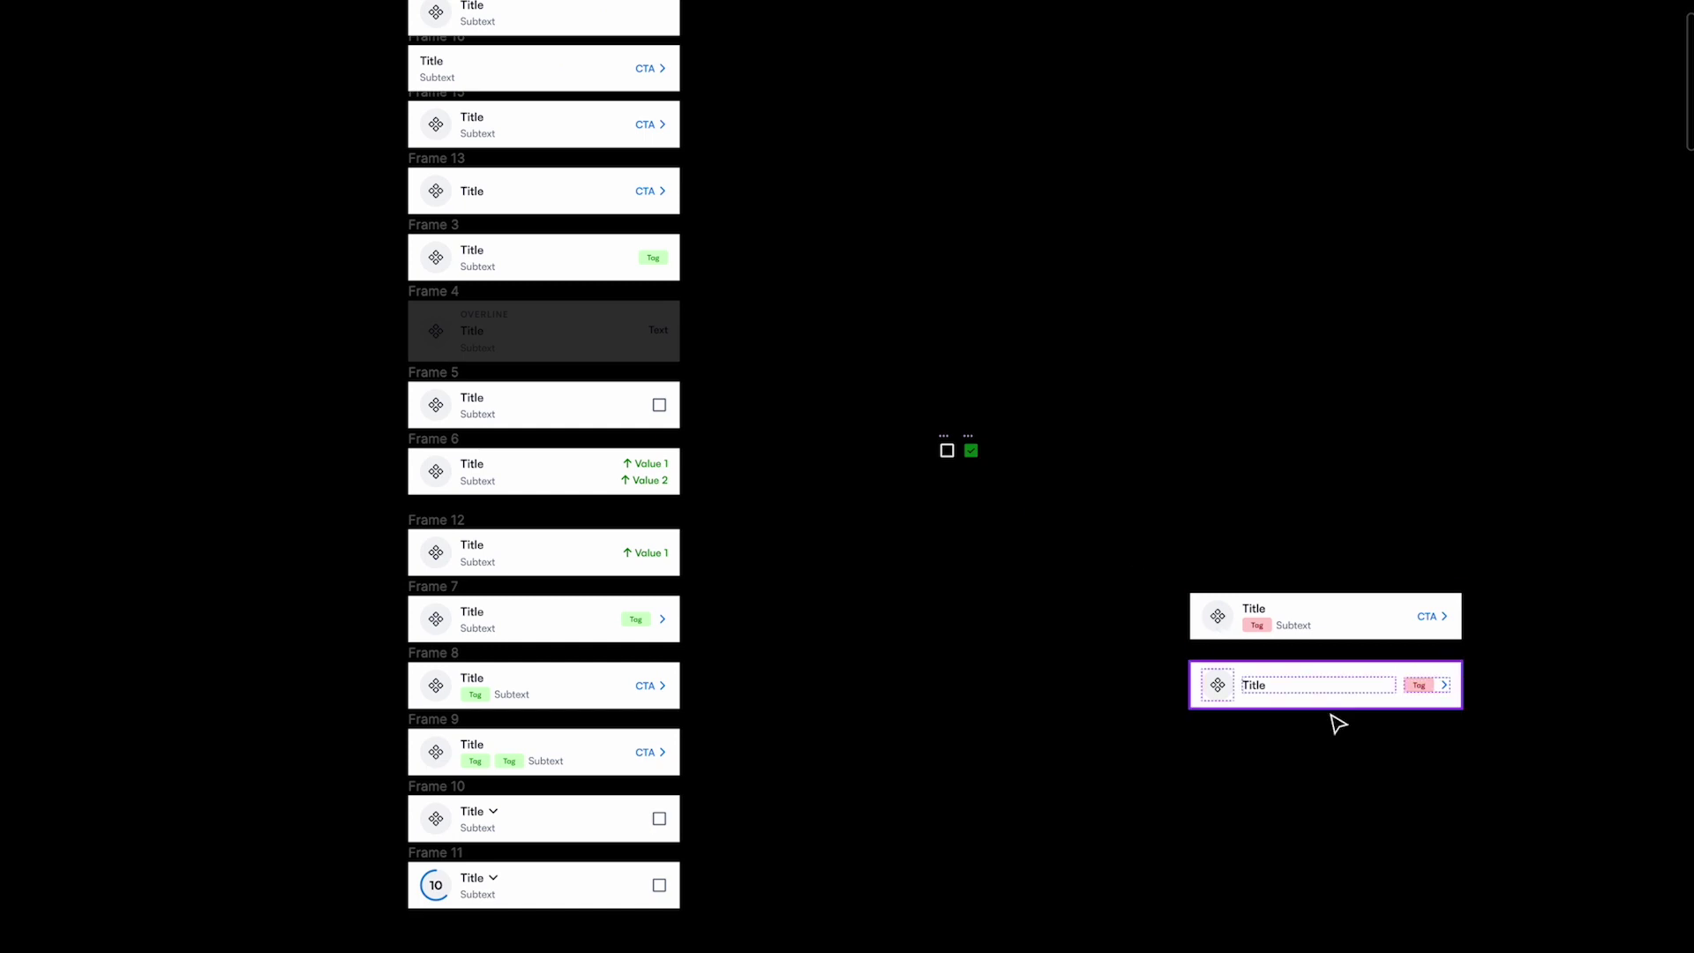
pyautogui.scroll(5, 1332, 718)
pyautogui.scroll(-3, 1337, 722)
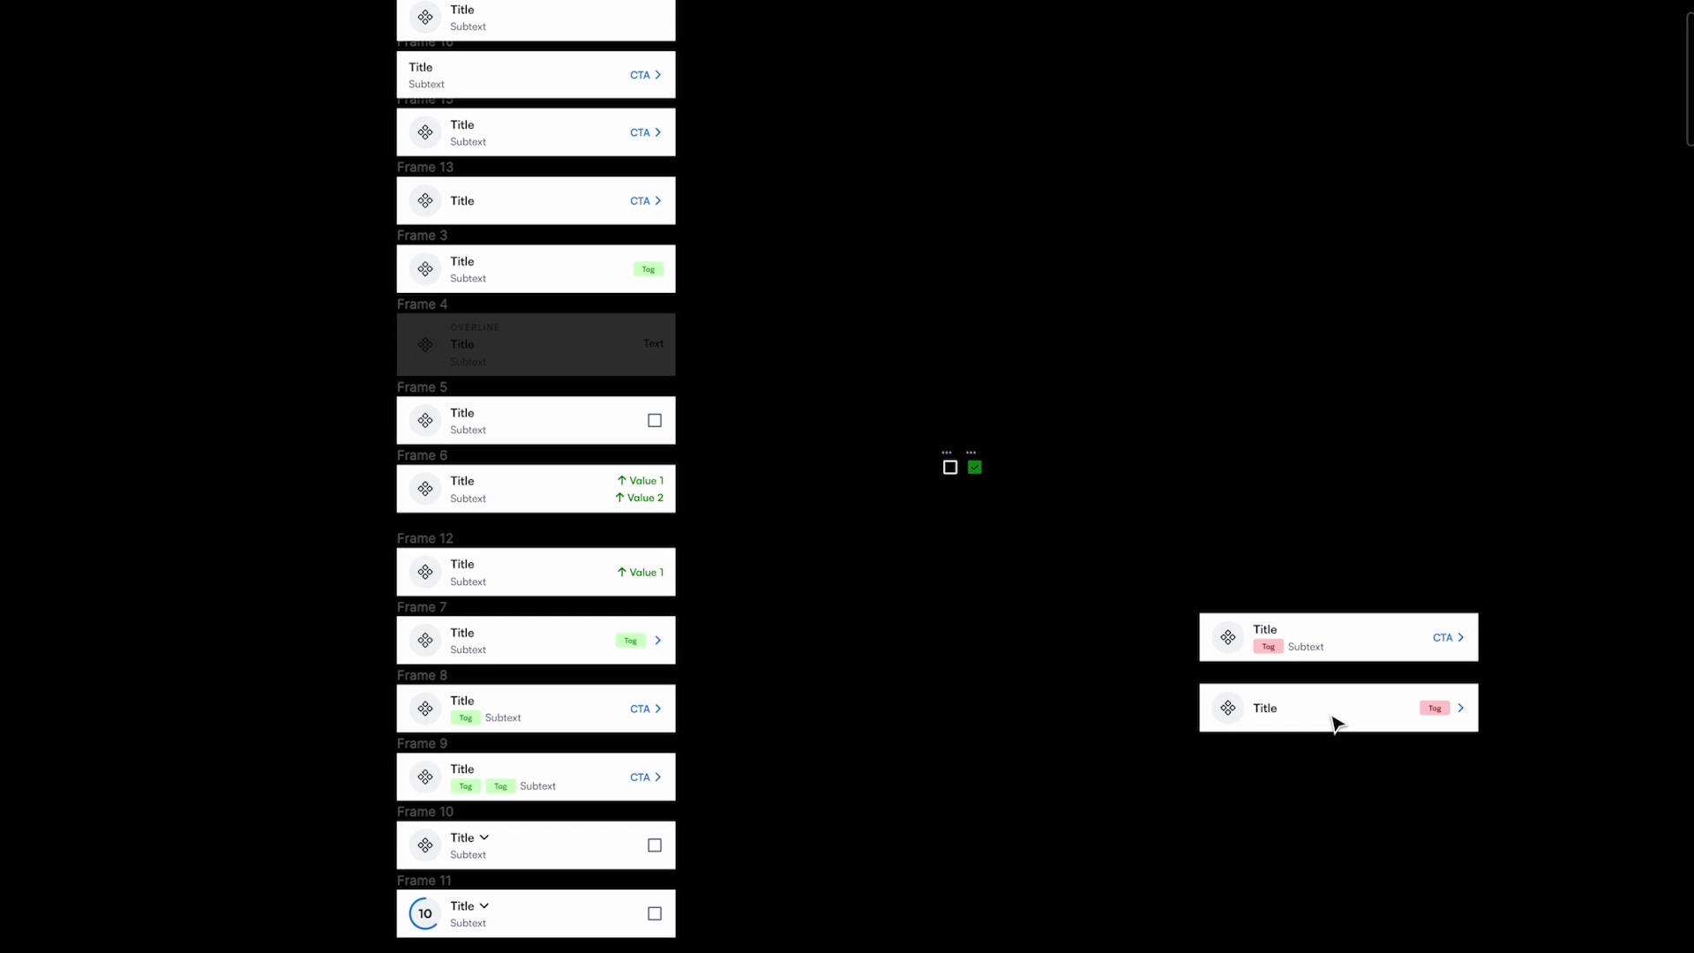
pyautogui.scroll(-2, 1335, 722)
pyautogui.hscroll(5, 1335, 722)
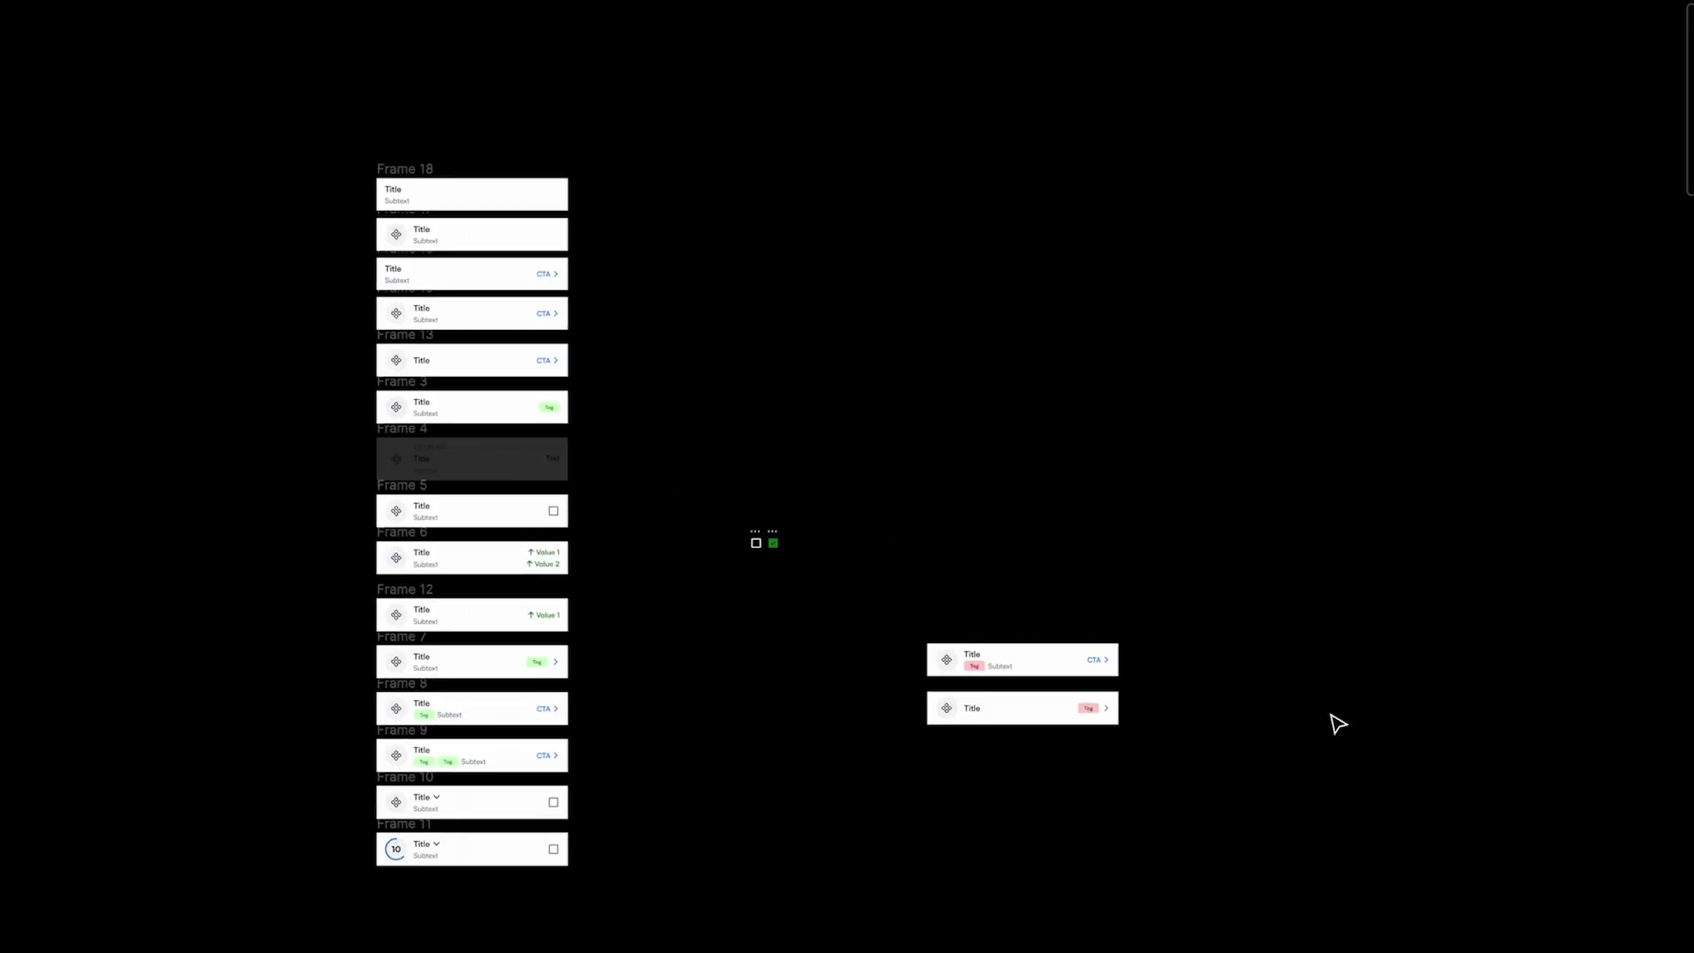
pyautogui.scroll(5, 1335, 722)
pyautogui.hscroll(5, 1335, 724)
pyautogui.hscroll(4, 1334, 721)
pyautogui.scroll(3, 1064, 596)
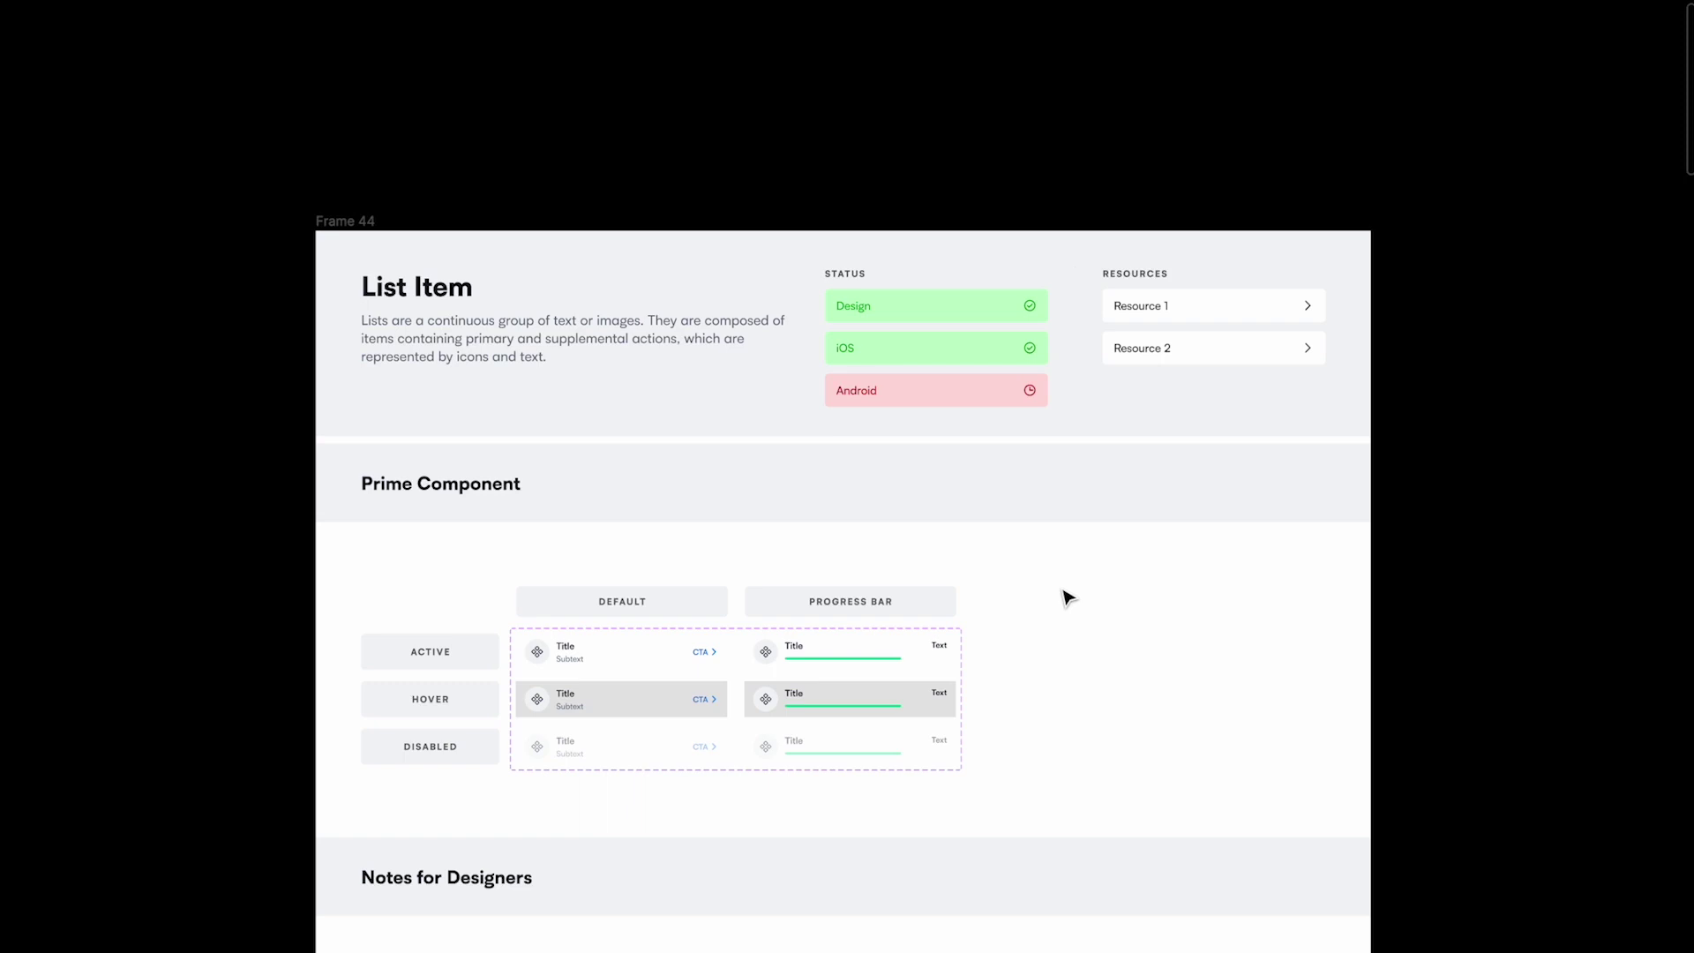
pyautogui.scroll(4, 1064, 598)
pyautogui.scroll(-3, 1063, 598)
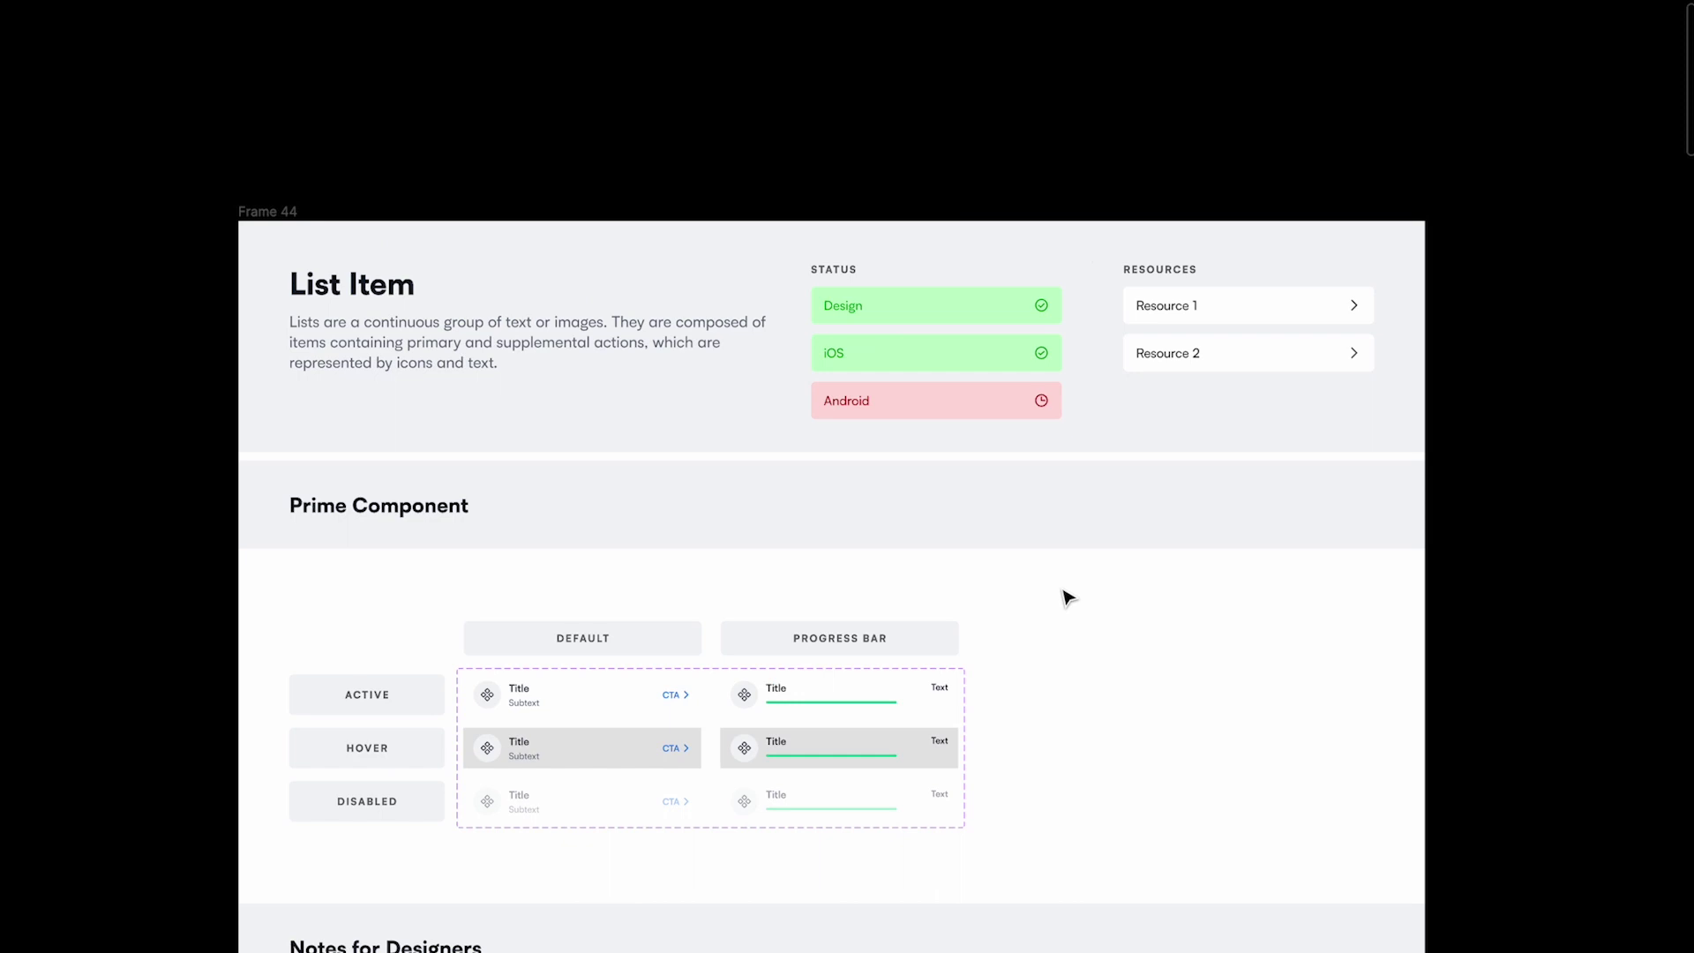
pyautogui.scroll(-1, 1068, 597)
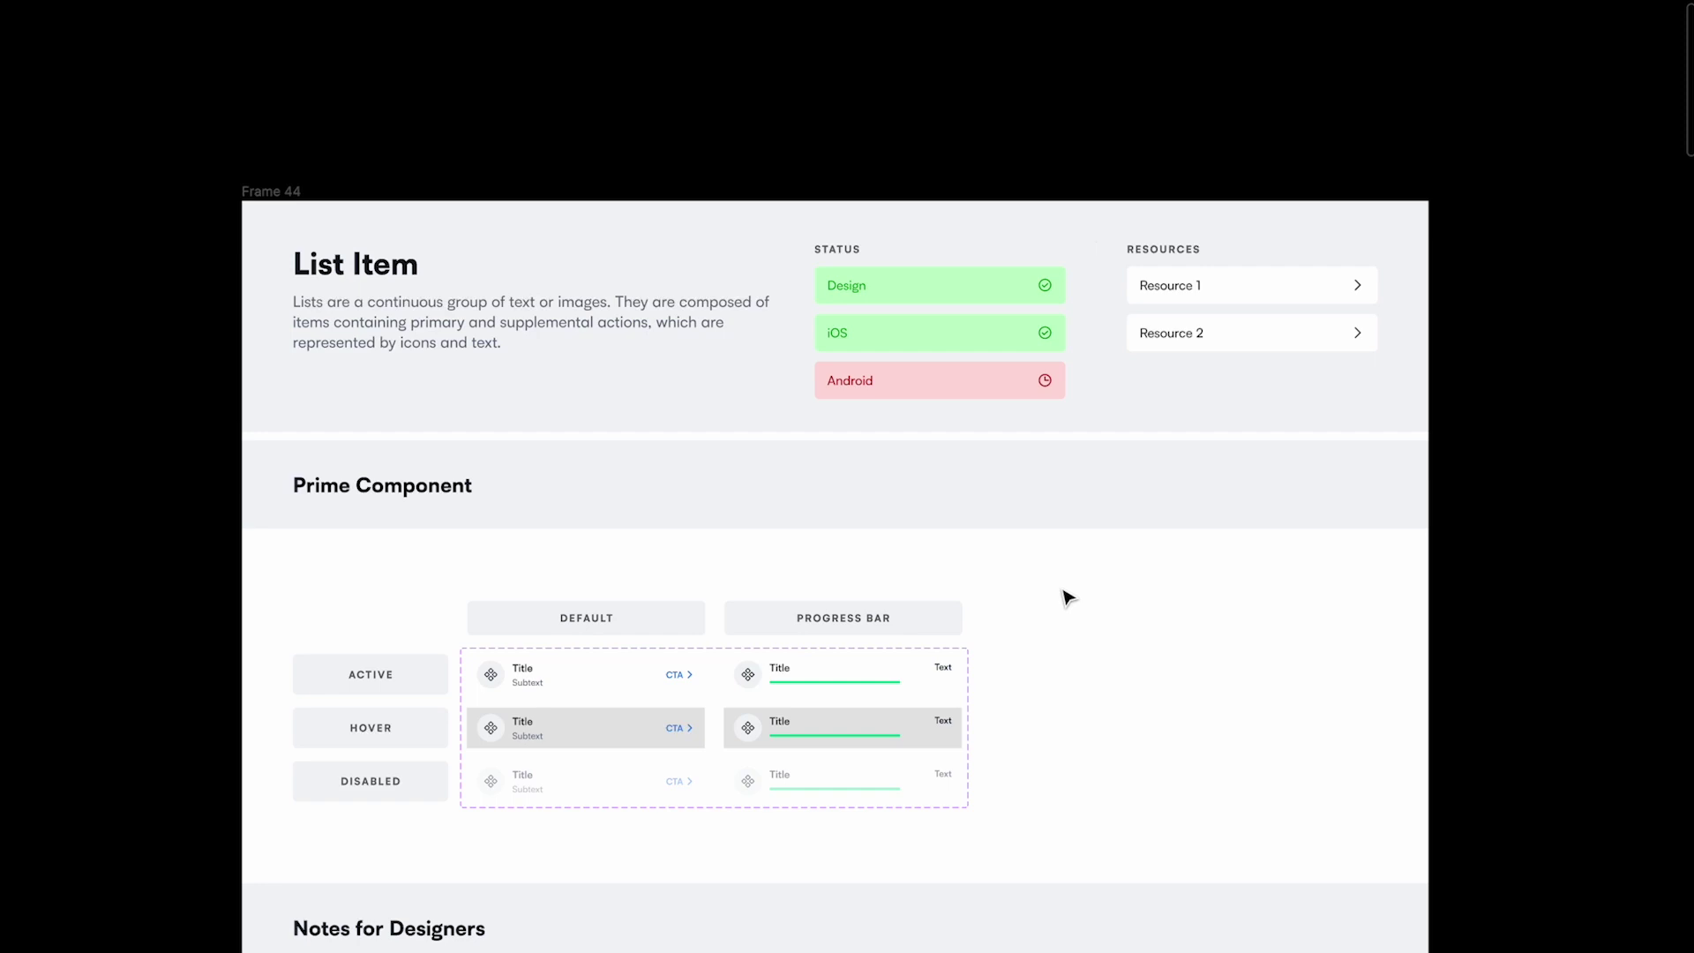
pyautogui.scroll(2, 1027, 531)
pyautogui.scroll(1, 1026, 531)
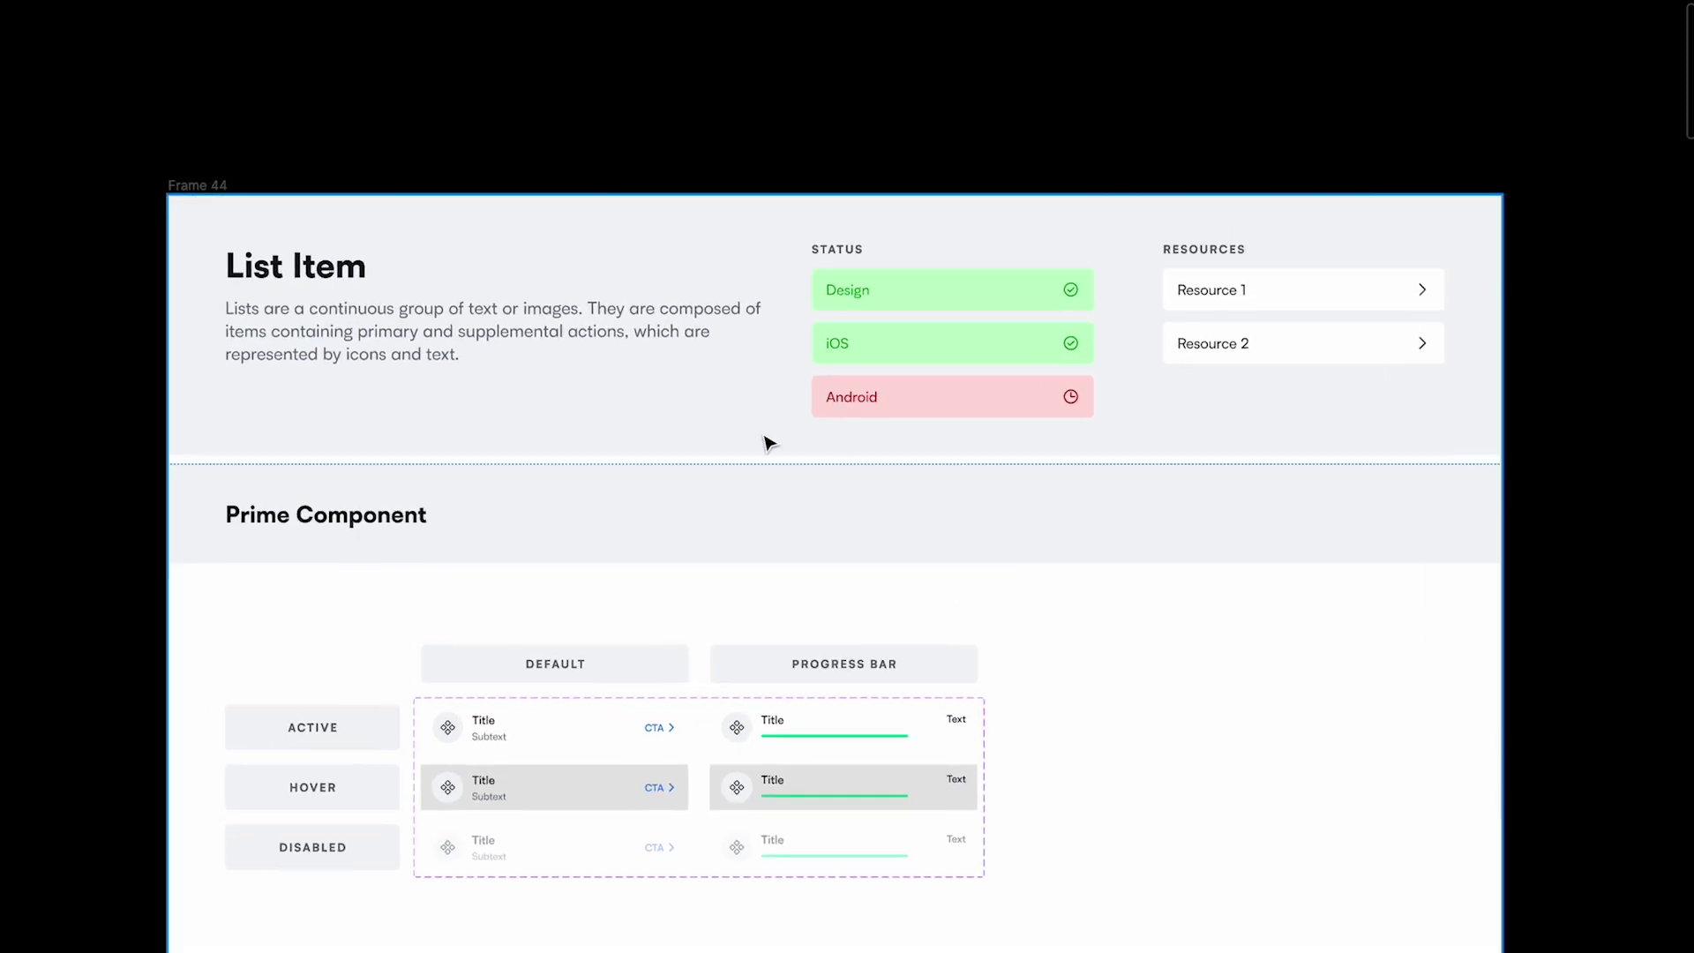
pyautogui.scroll(1, 766, 444)
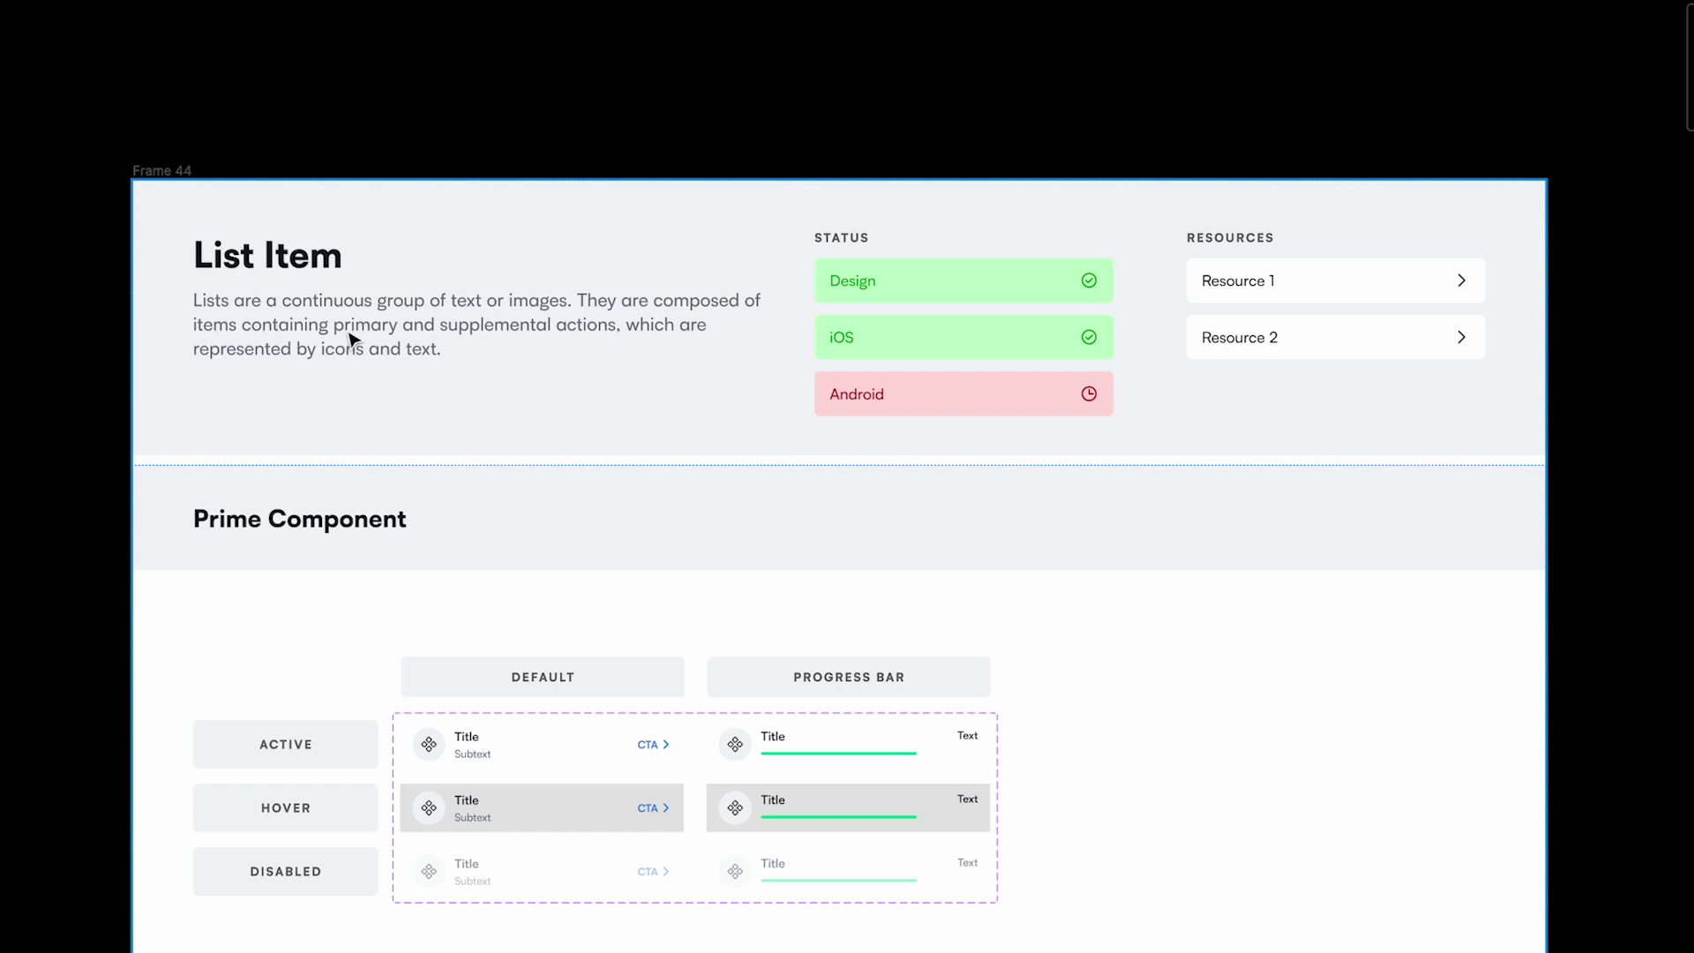
pyautogui.hscroll(3, 351, 339)
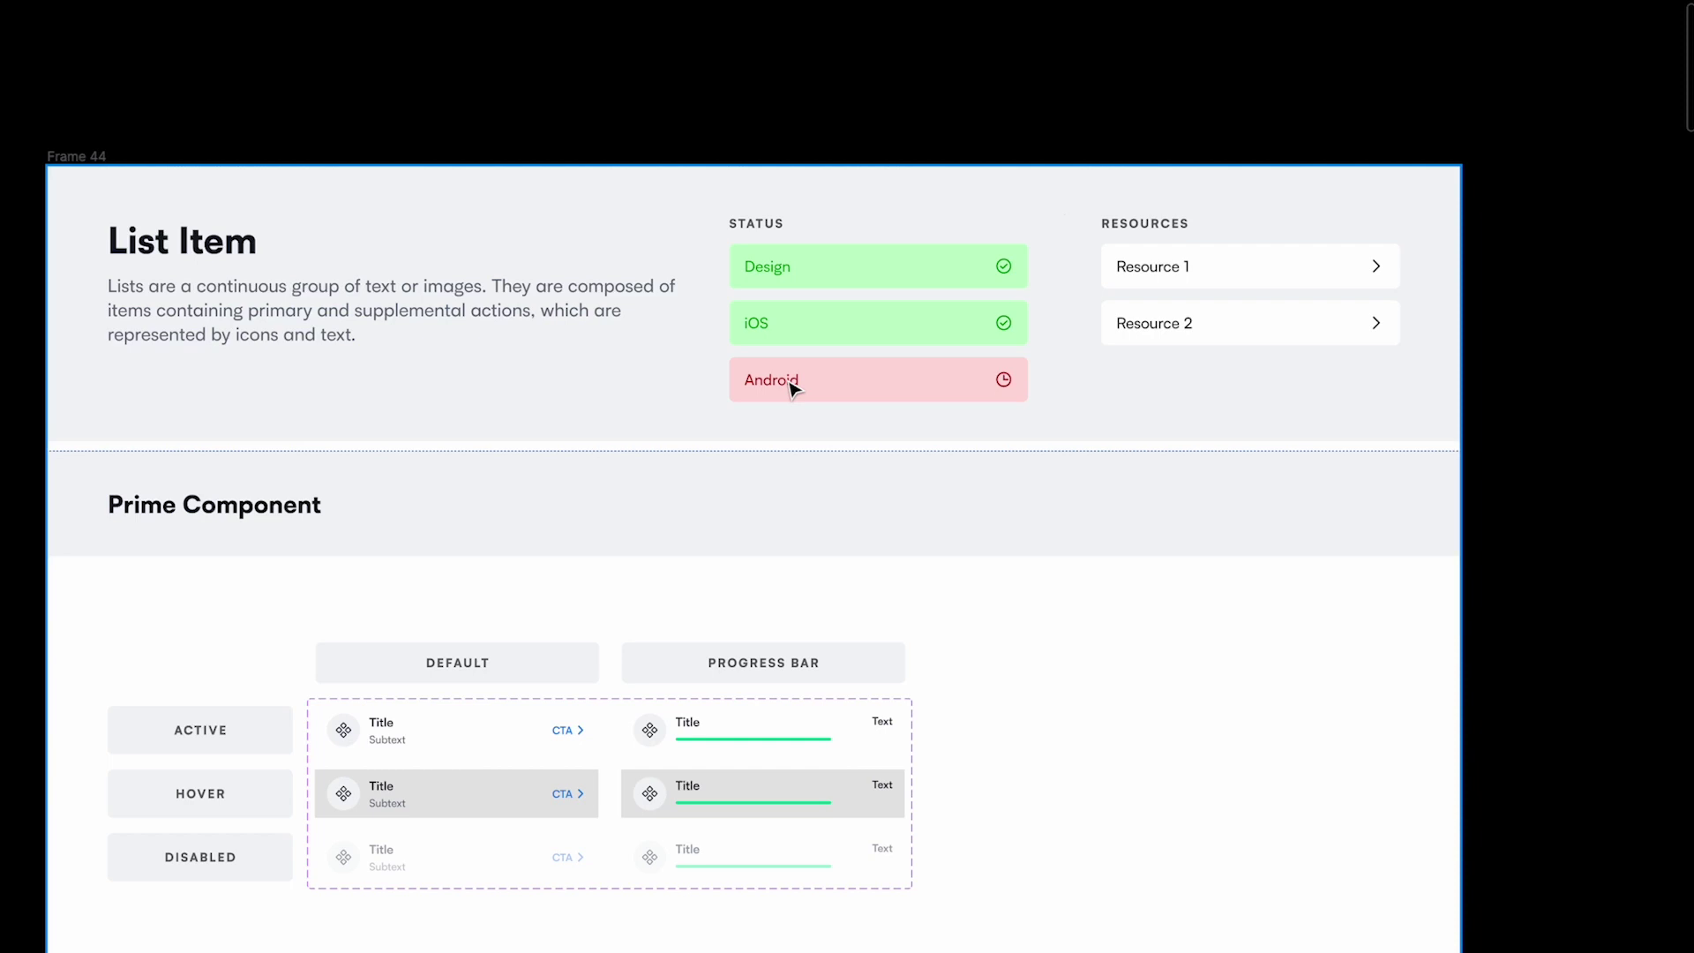
pyautogui.scroll(3, 791, 388)
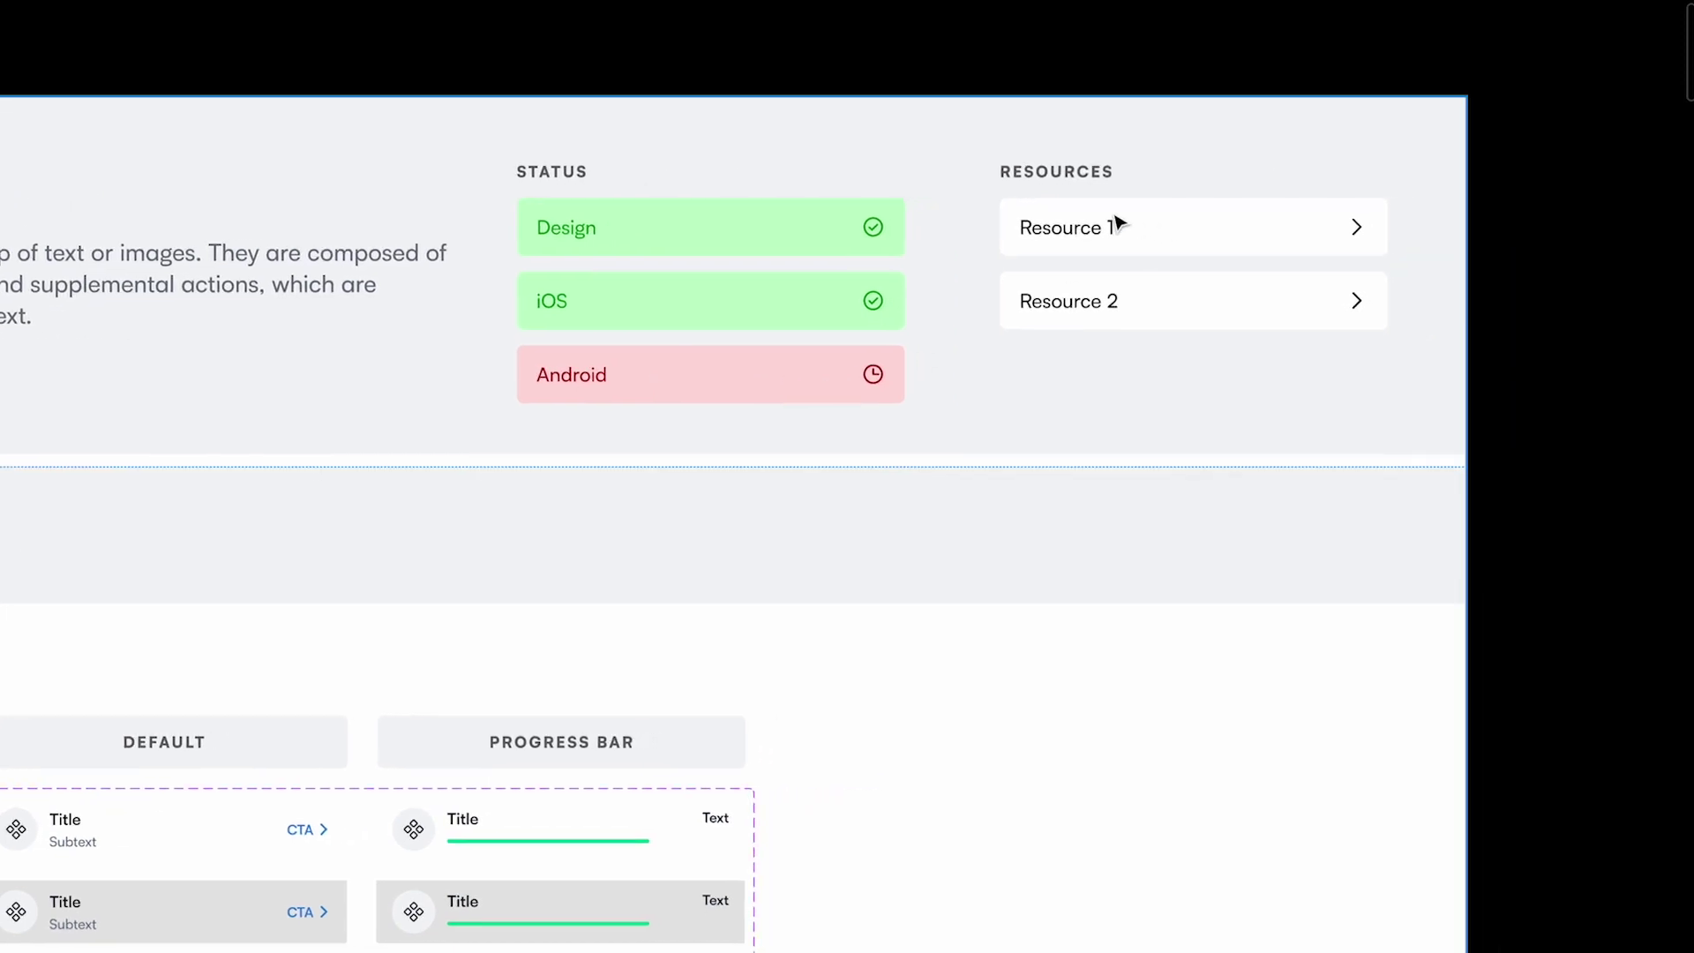
pyautogui.doubleClick(1091, 230)
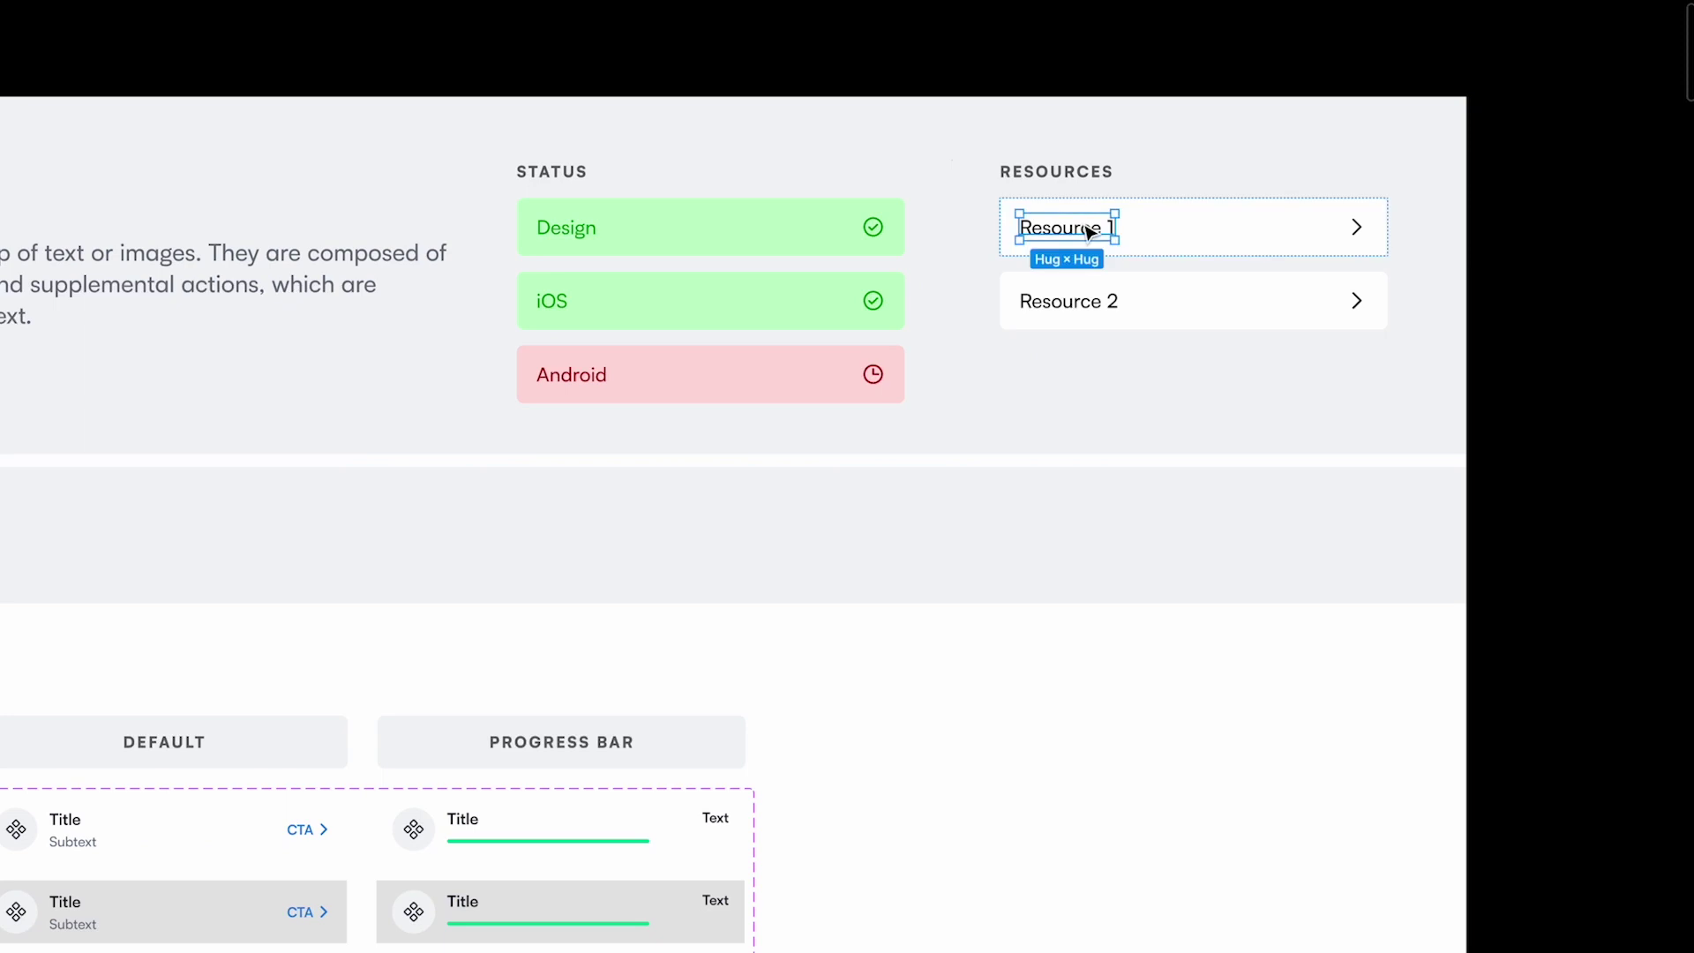
pyautogui.hotkey('ctrl', 'k')
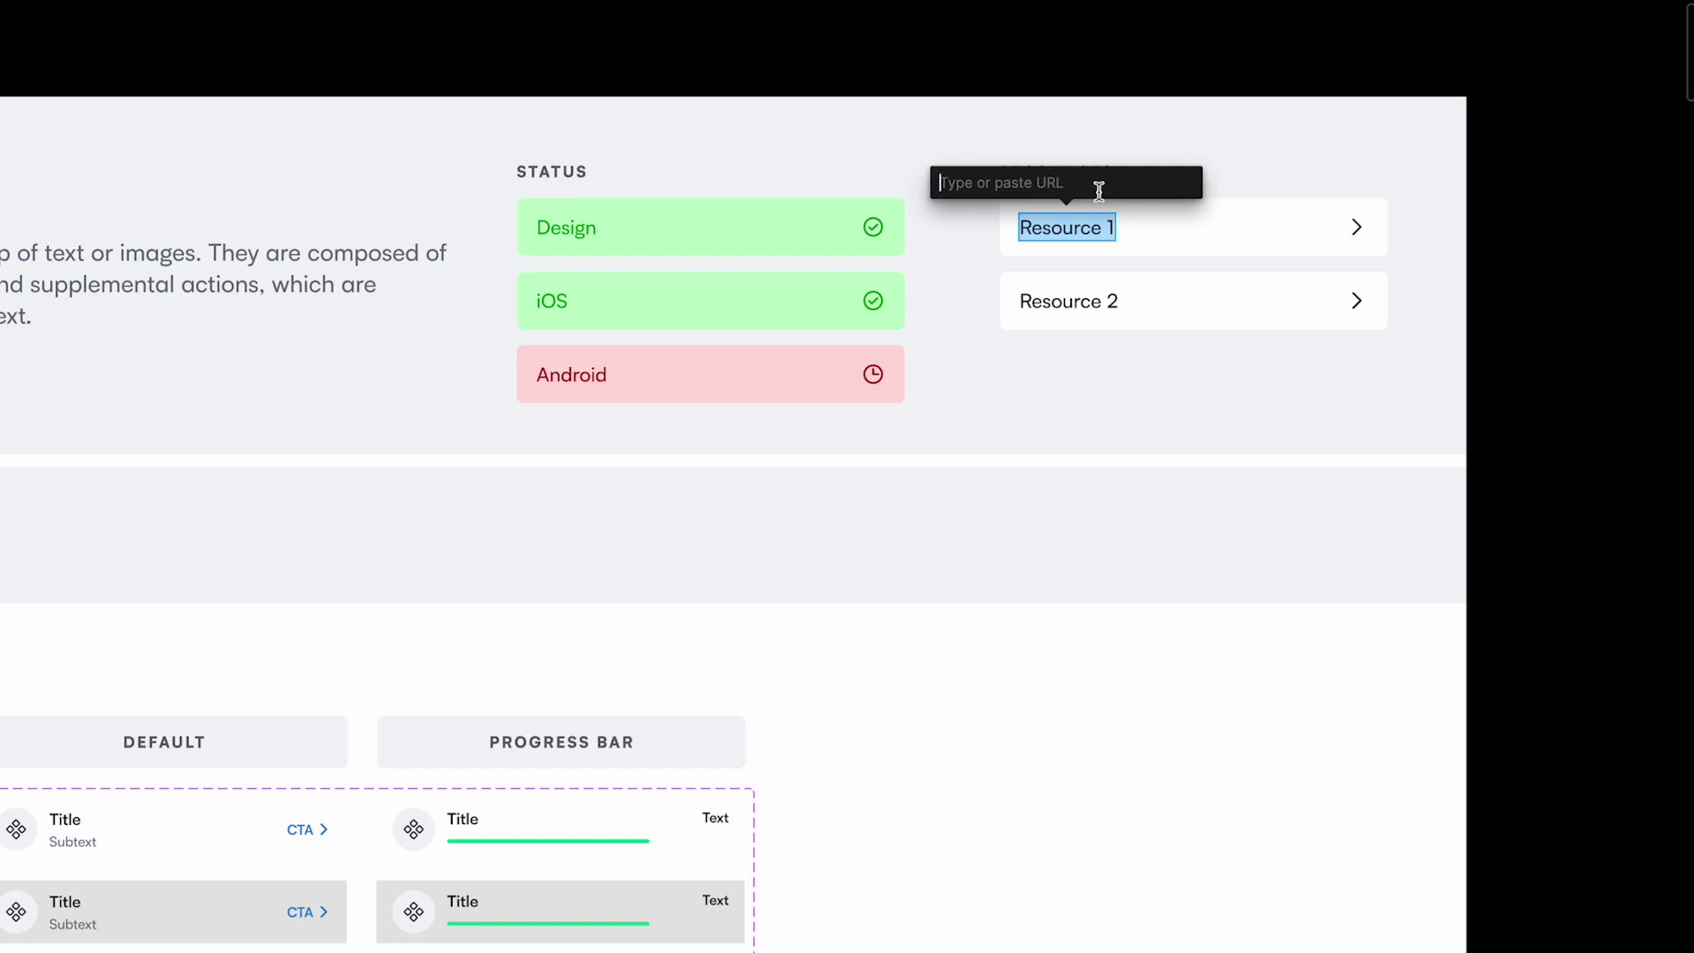
pyautogui.click(1652, 147)
# Try copying the Active, Default List Item variant beside the grid, then delete the copy.
pyautogui.scroll(-3, 1345, 301)
pyautogui.hscroll(-5, 1345, 300)
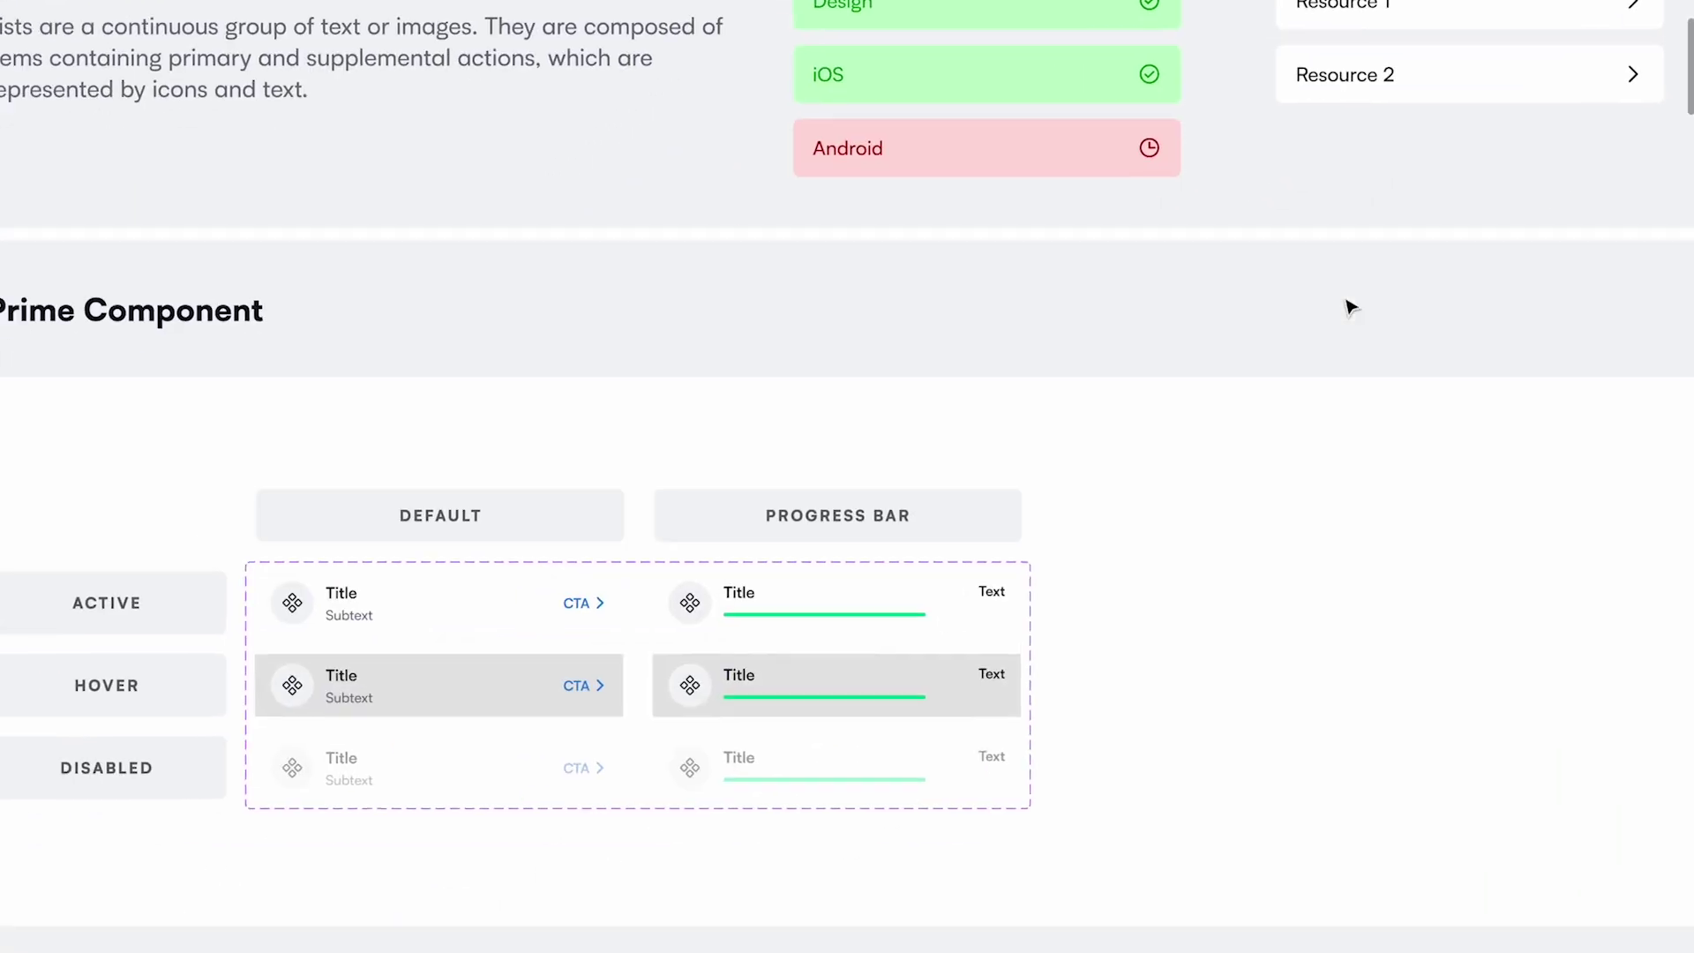
pyautogui.scroll(2, 1345, 301)
pyautogui.hscroll(-1, 1345, 301)
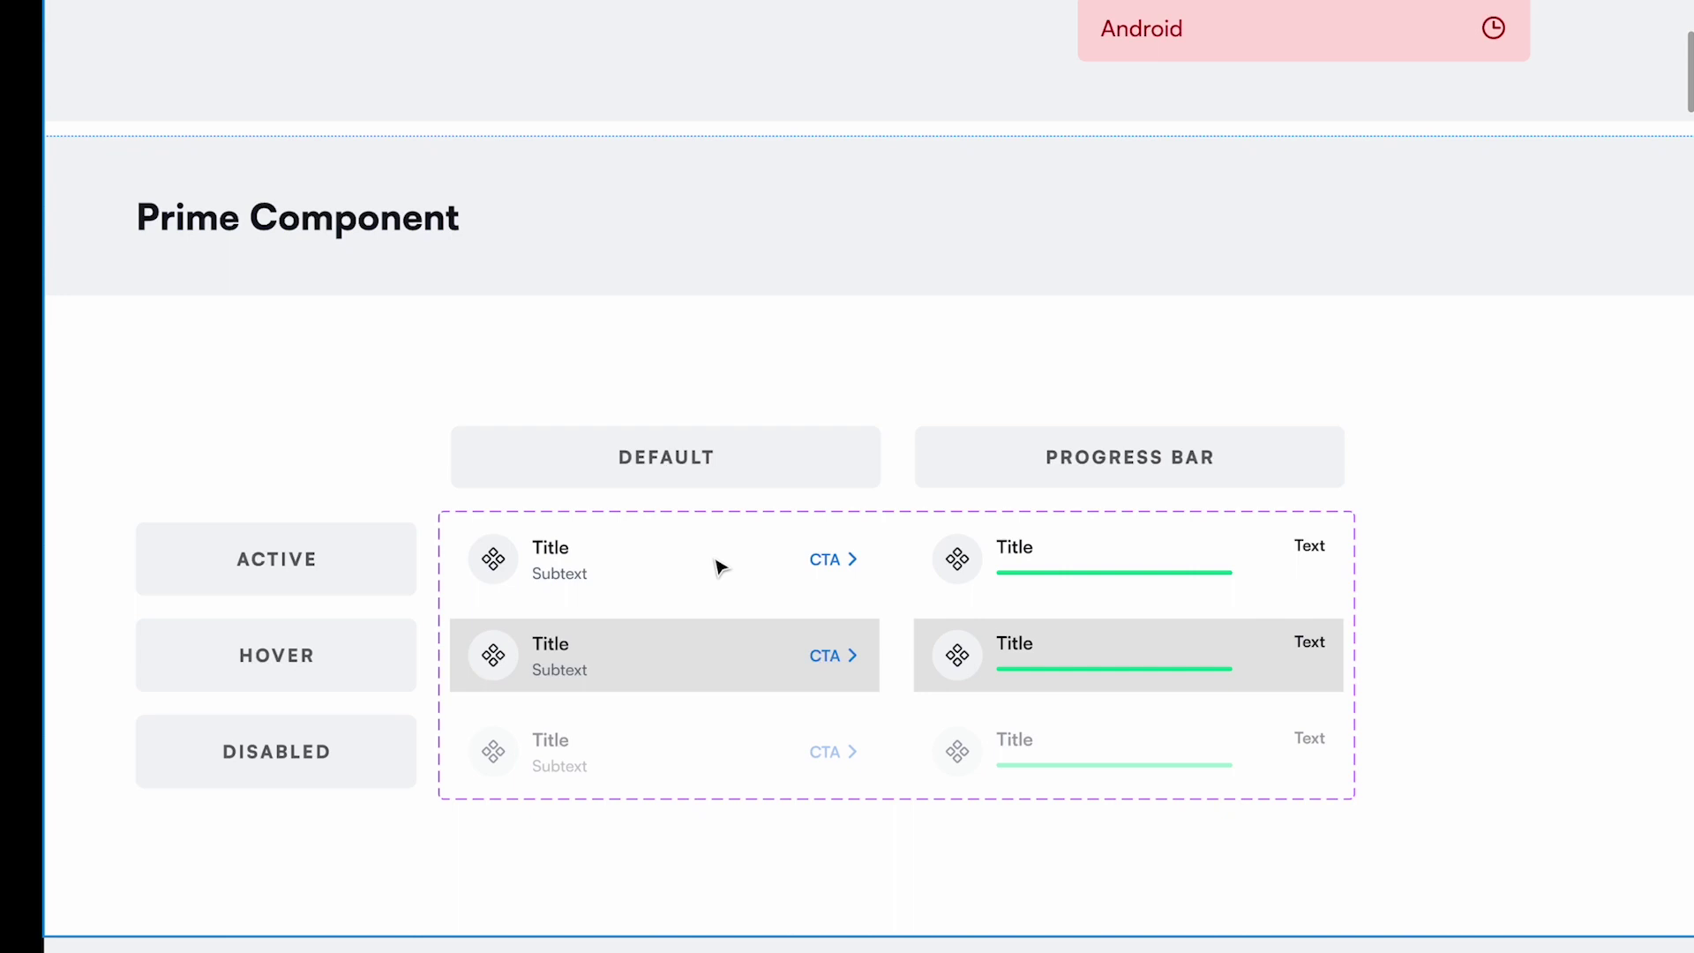
pyautogui.click(733, 677)
pyautogui.click(695, 575)
pyautogui.hotkey('ctrl', '\\')
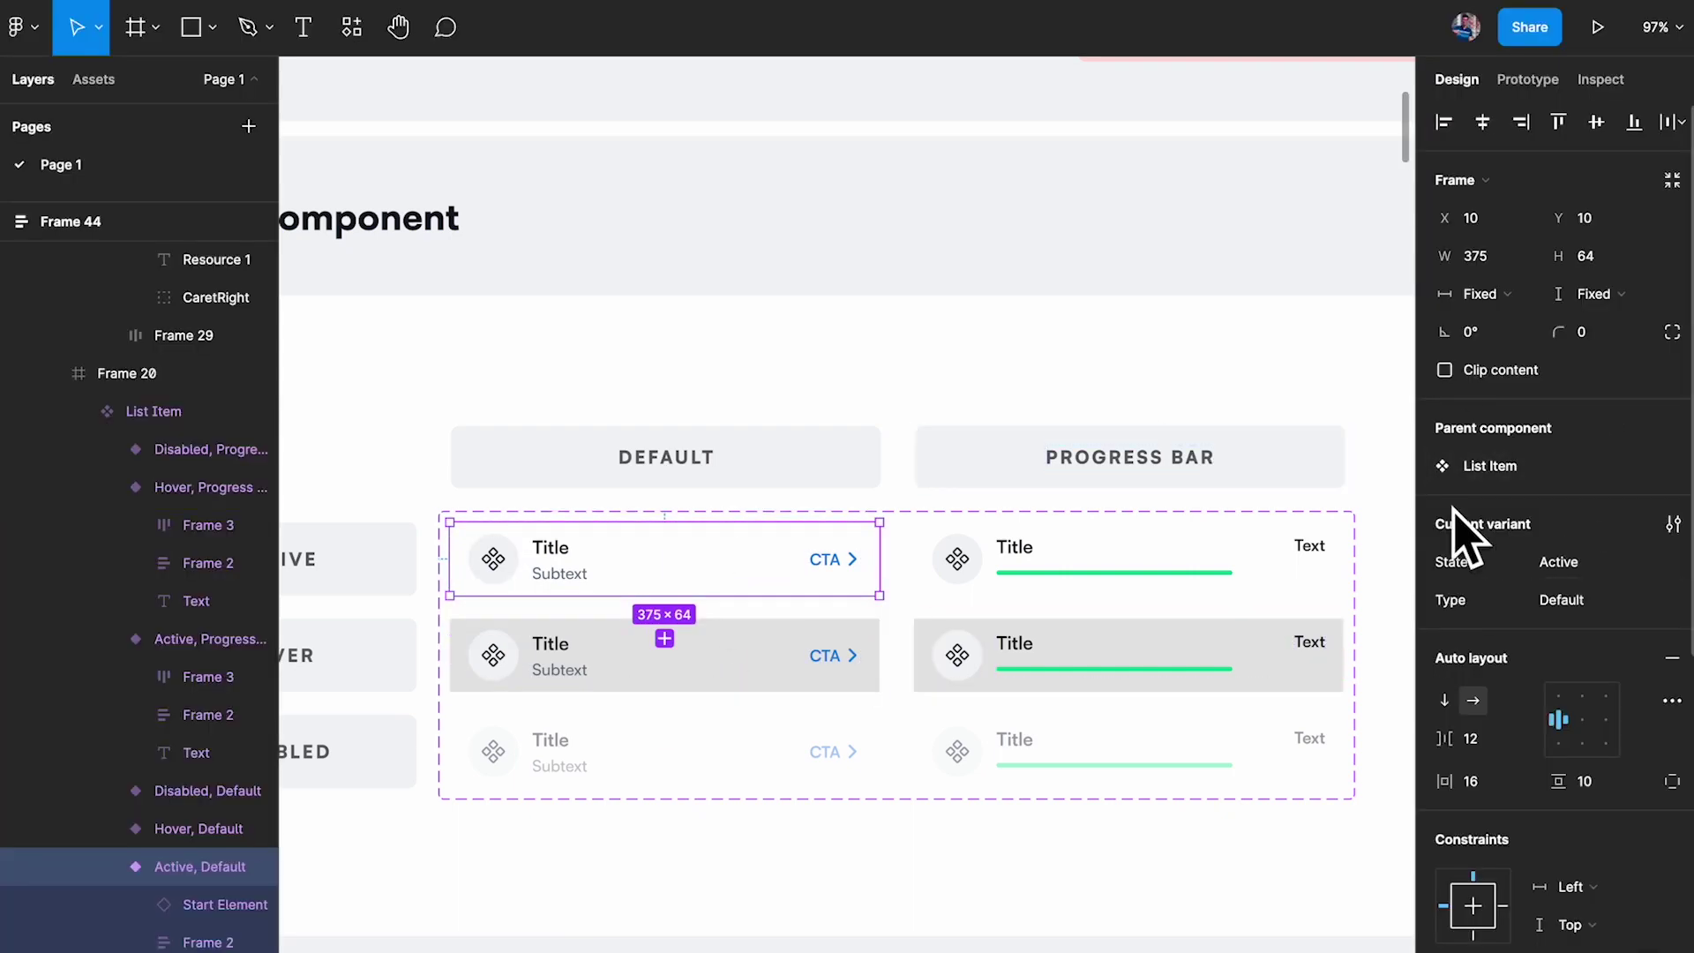
pyautogui.scroll(-5, 644, 578)
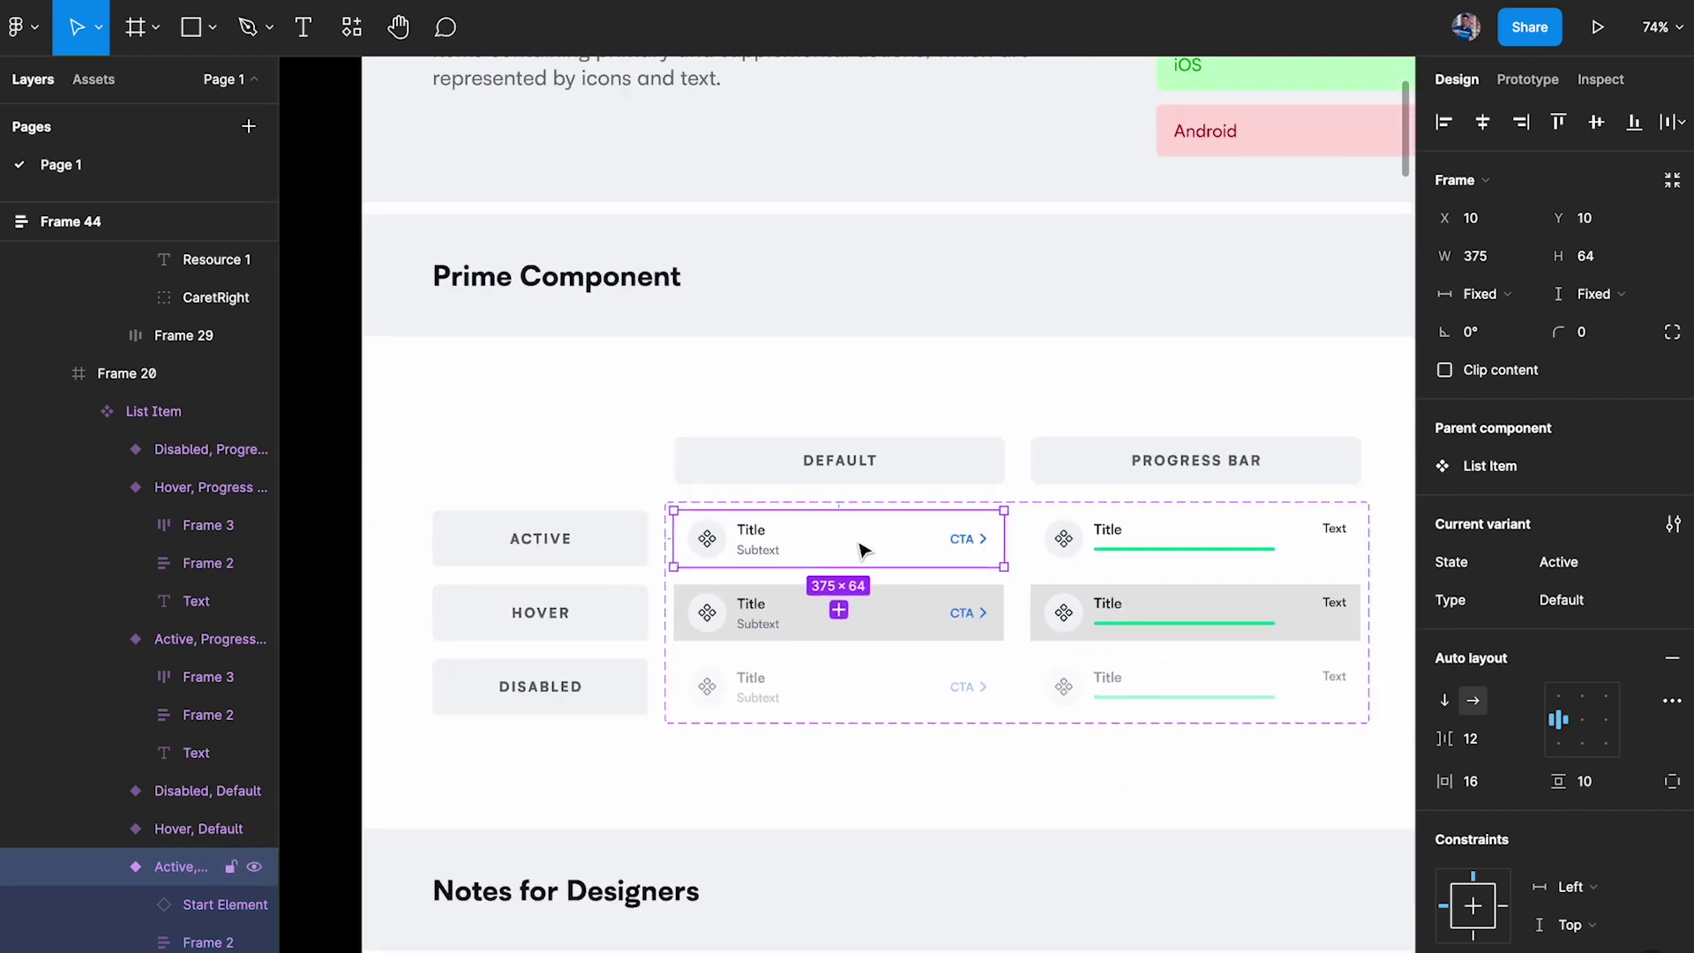
pyautogui.hscroll(2, 863, 552)
pyautogui.moveTo(632, 541); pyautogui.dragTo(1223, 541)
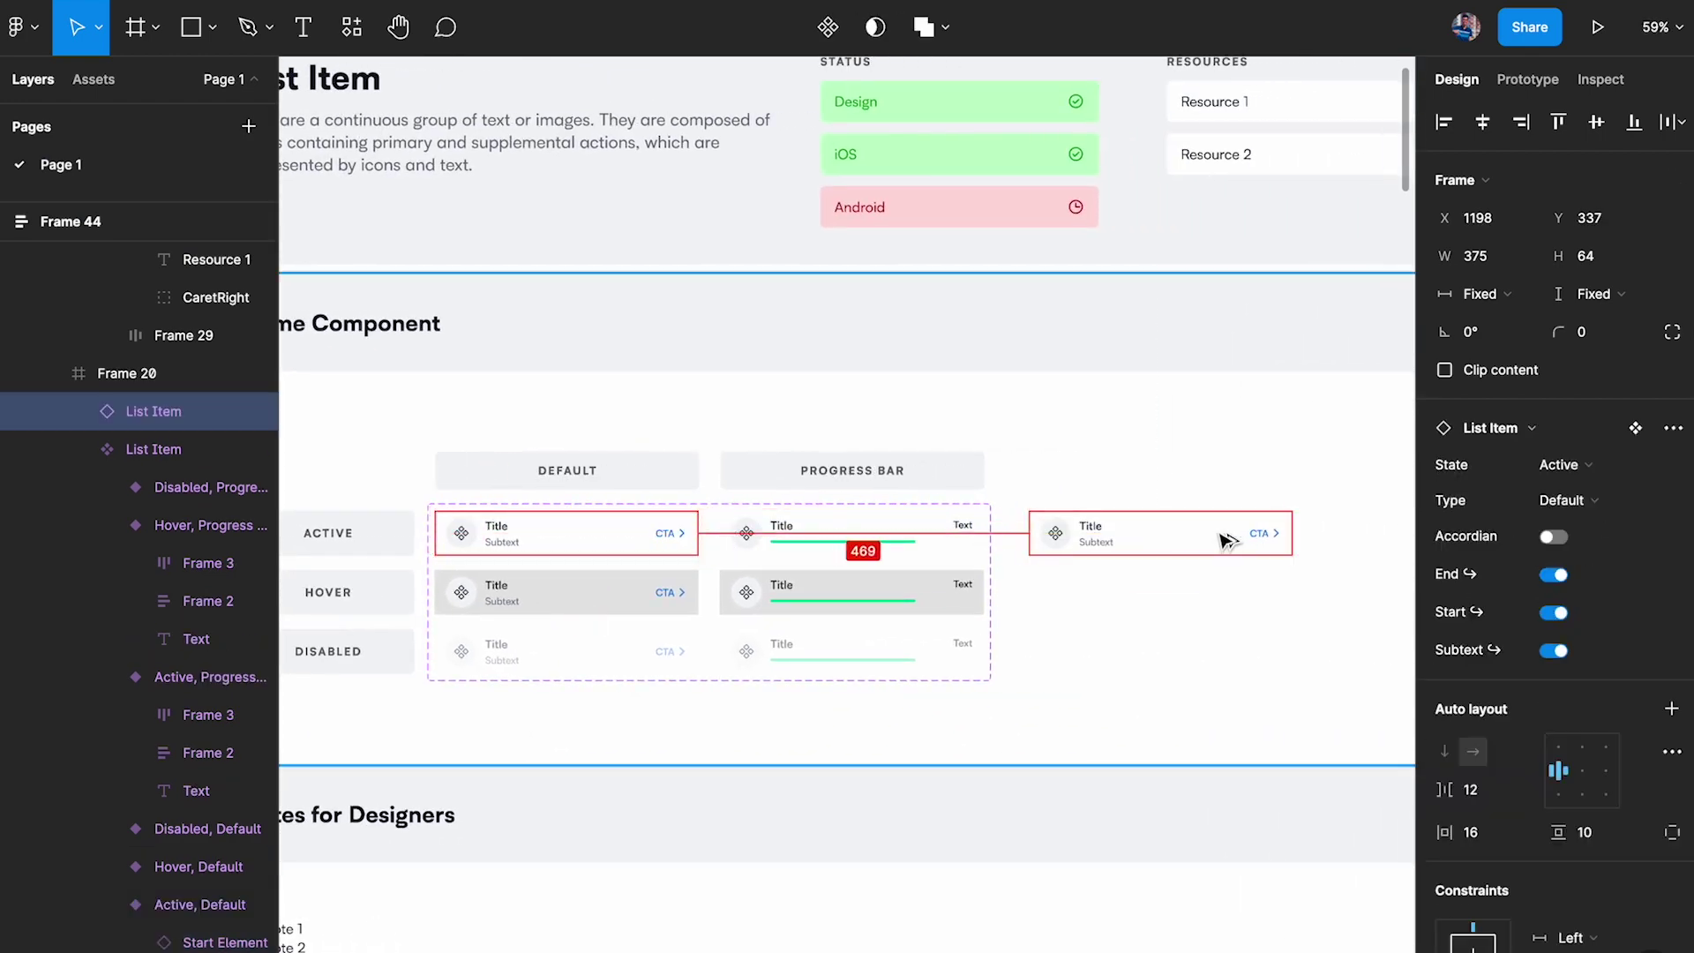
pyautogui.scroll(3, 1223, 541)
pyautogui.hscroll(3, 1223, 541)
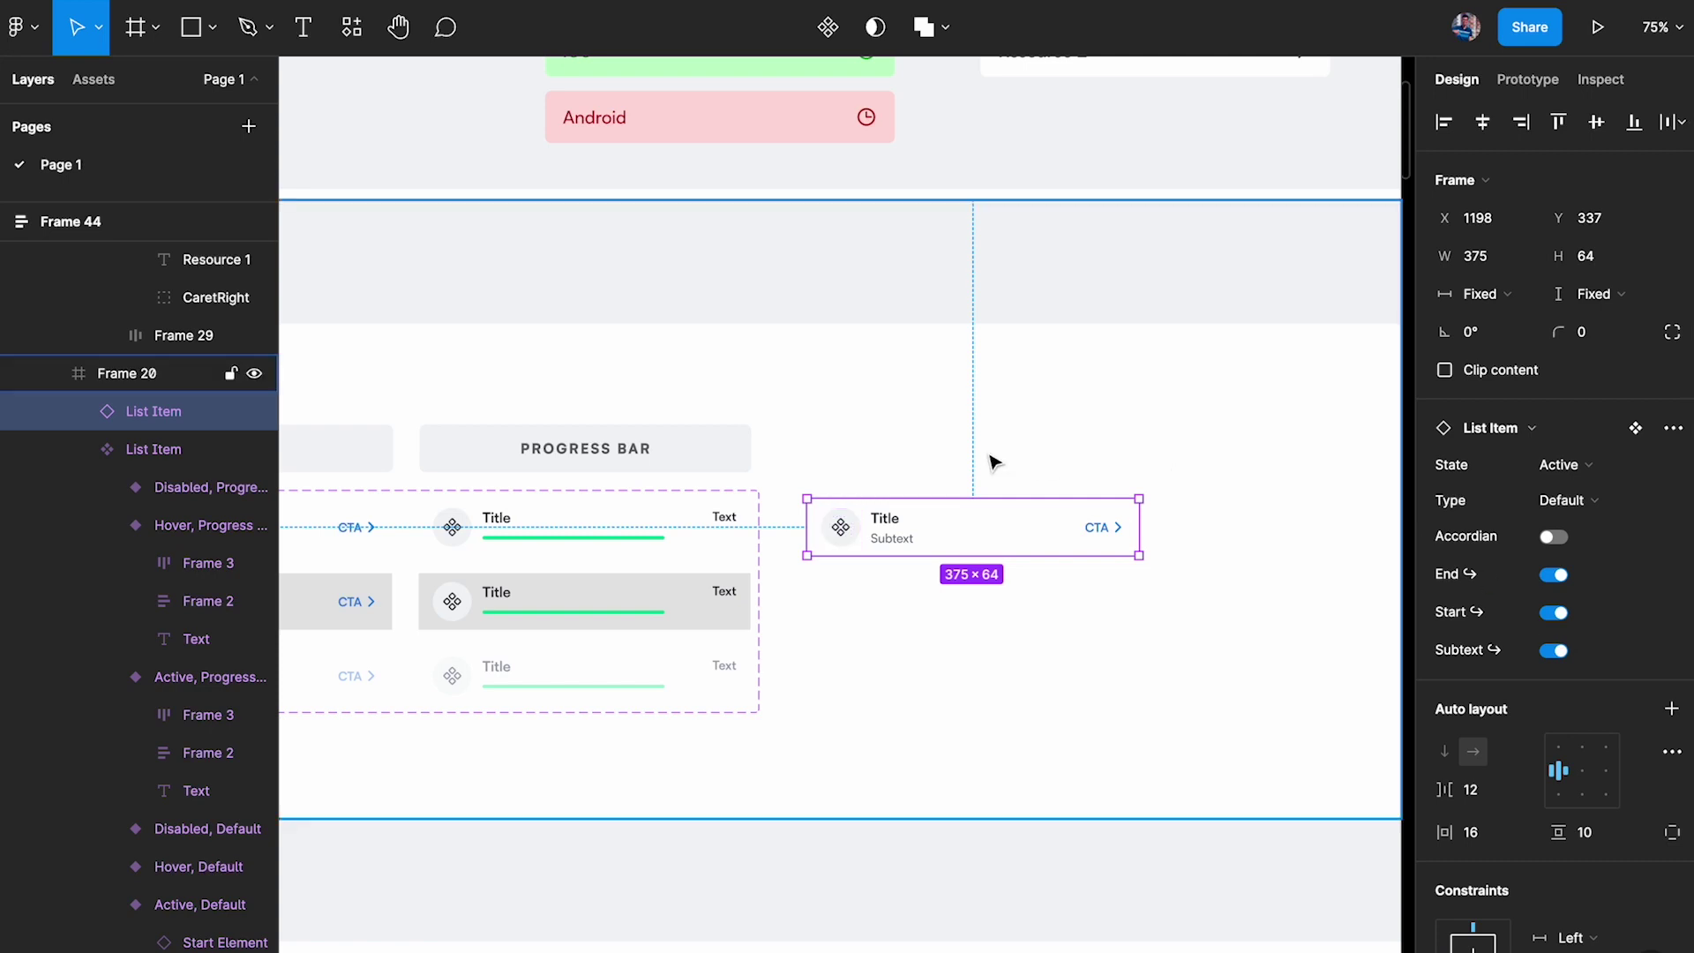
pyautogui.hscroll(-4, 991, 457)
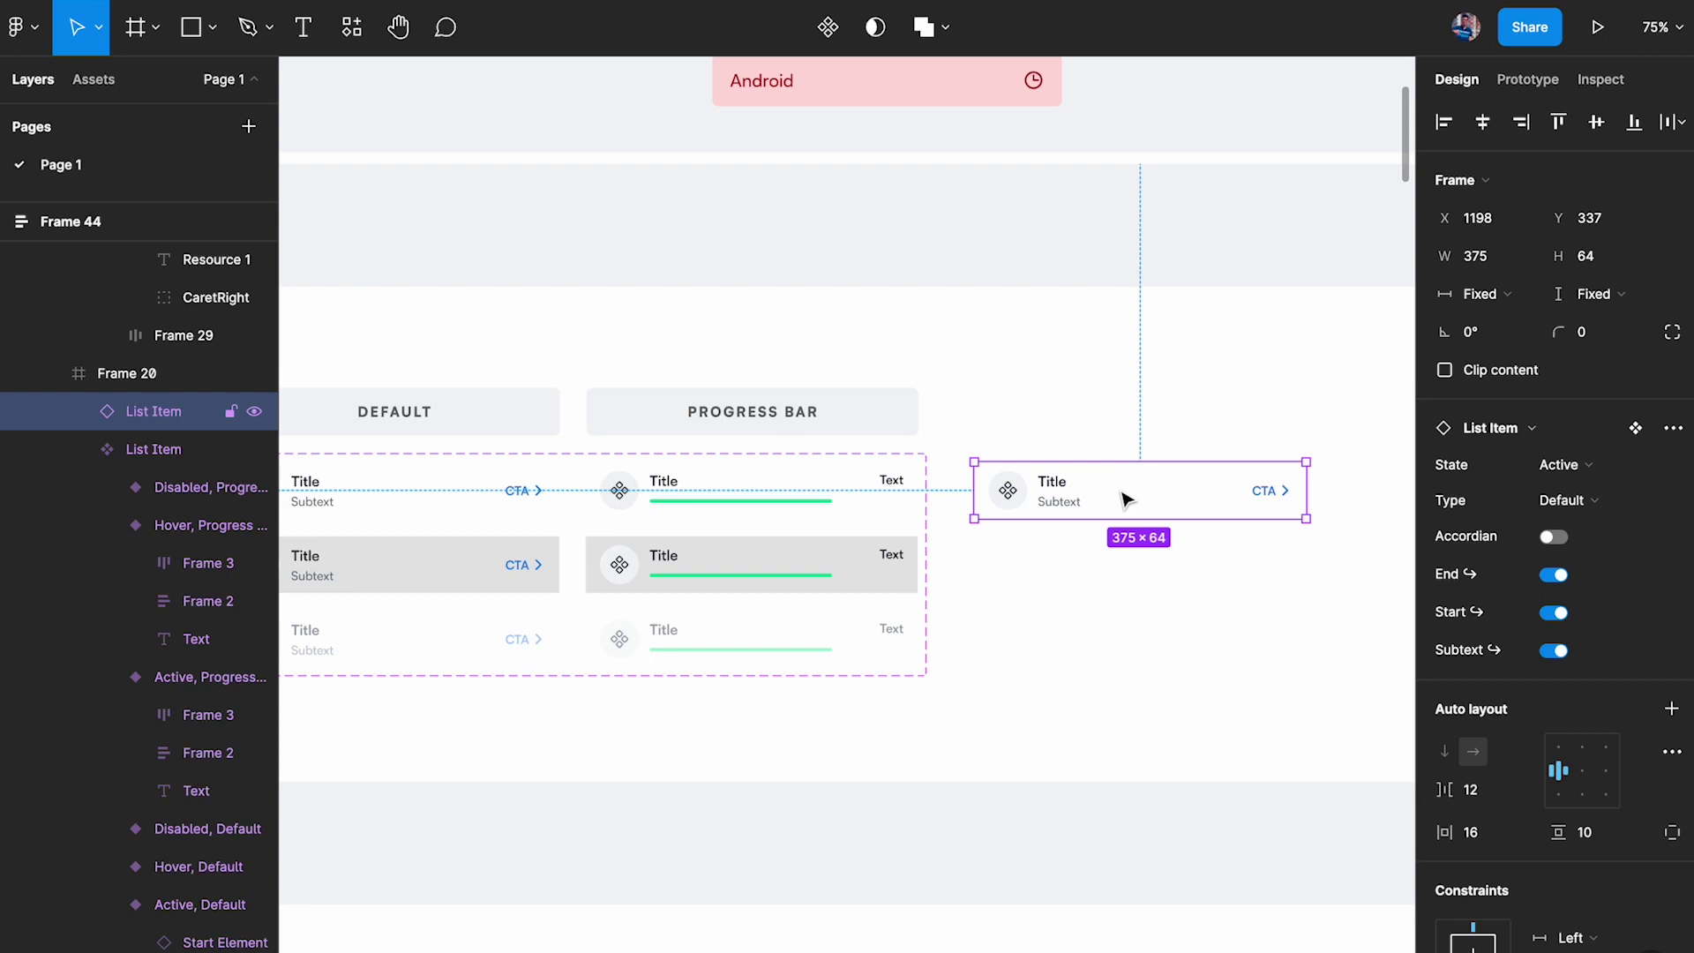
pyautogui.press('Delete')
pyautogui.hotkey('ctrl', '\\')
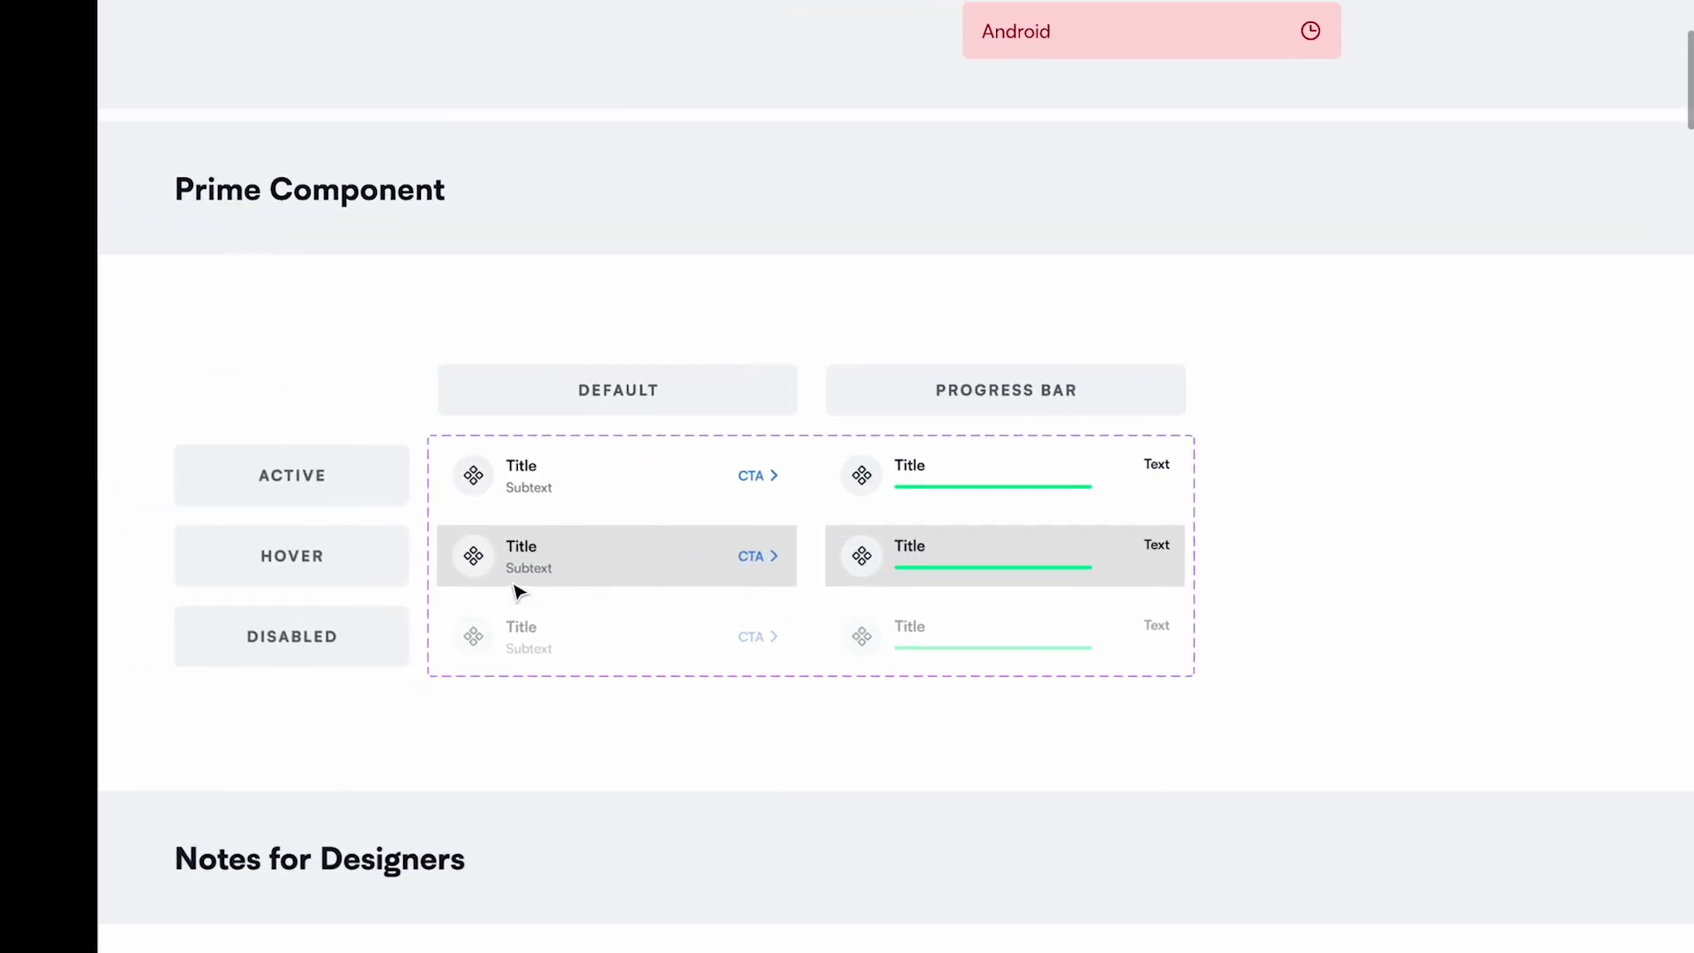
pyautogui.scroll(3, 519, 591)
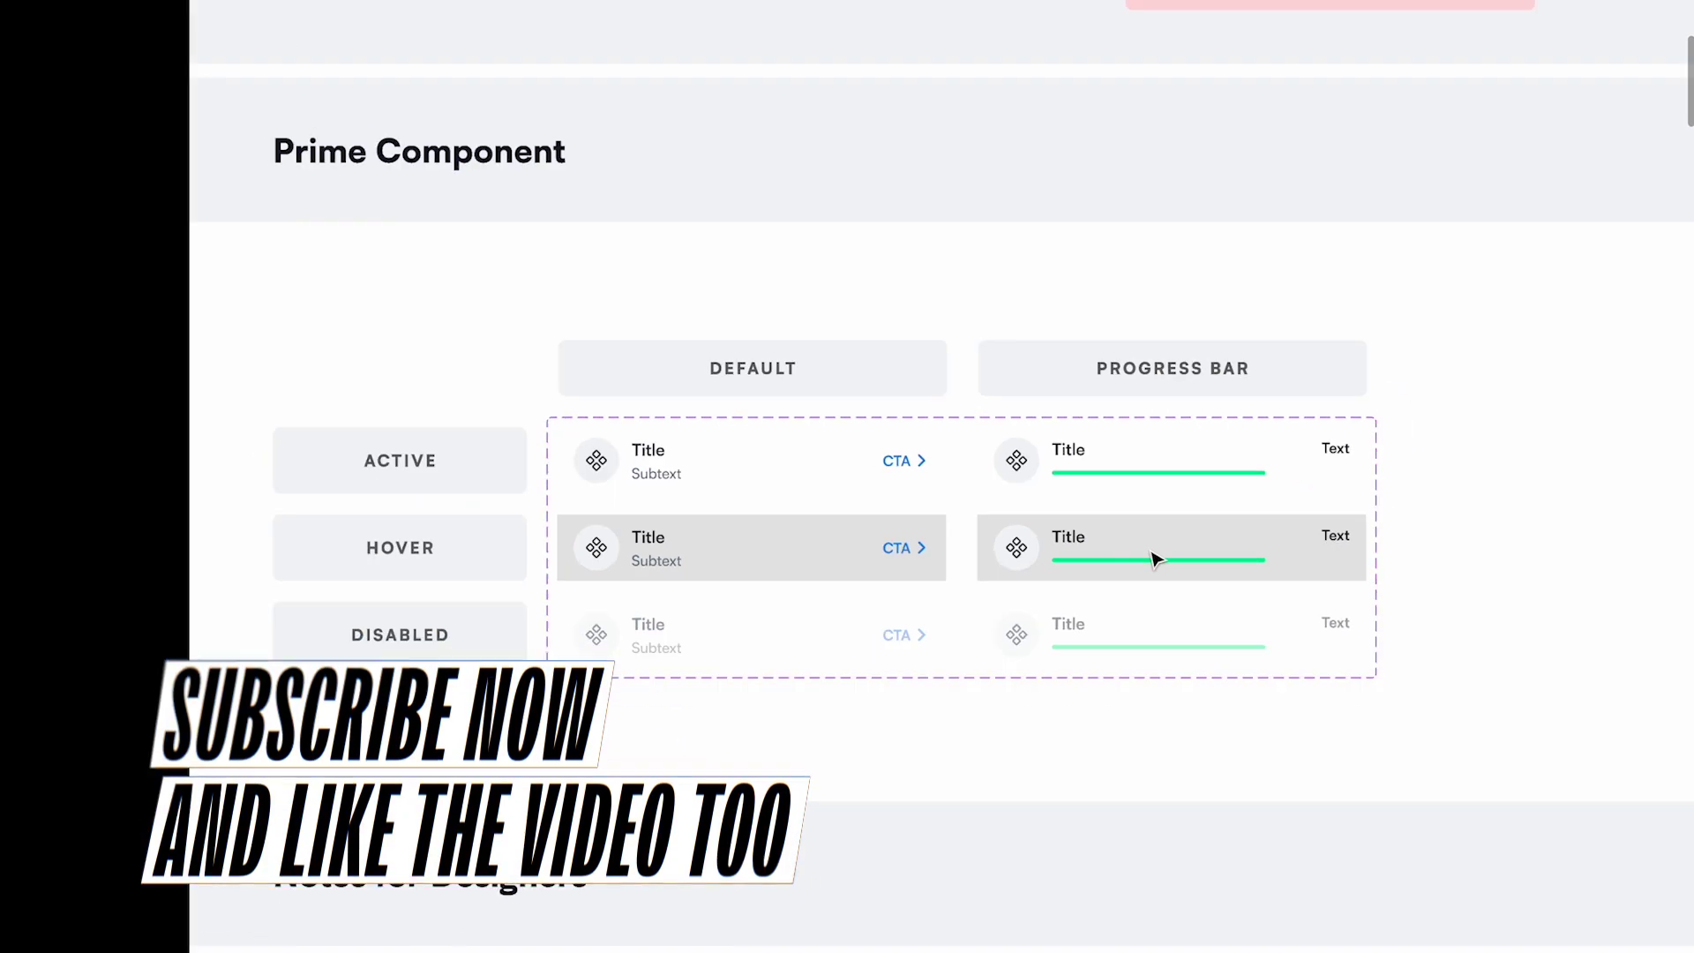
# Inspect the List Item component set's Title and Subtext frame and the Use Case 3 row.
pyautogui.scroll(-5, 1155, 561)
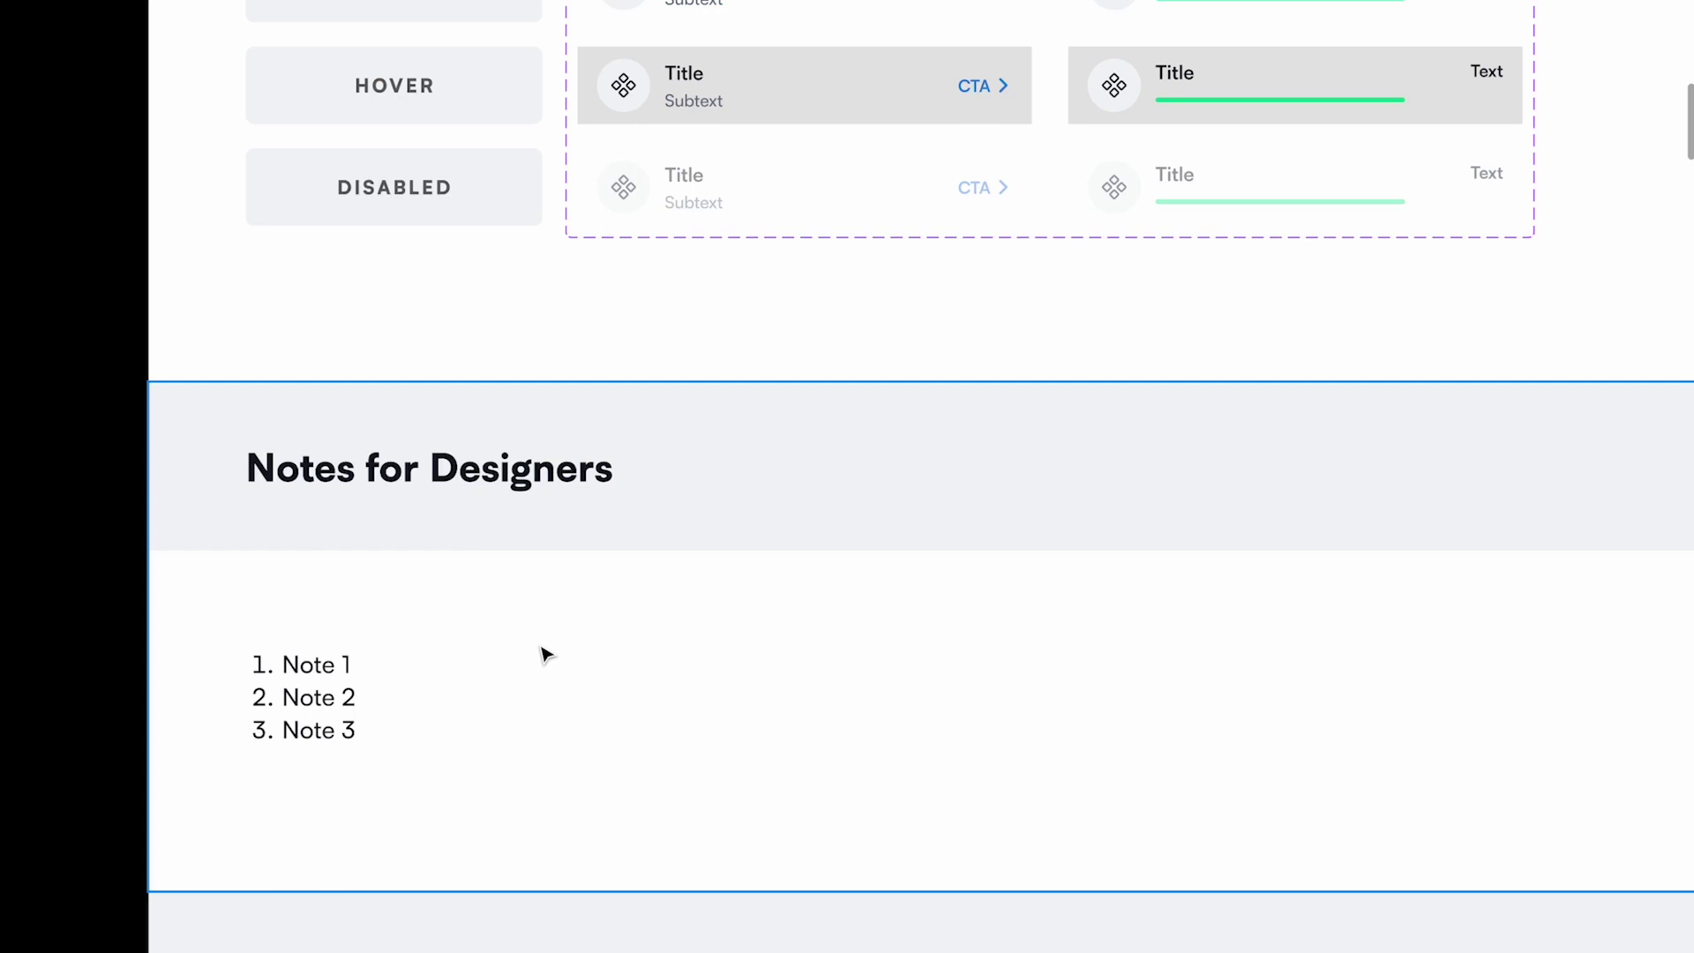
pyautogui.scroll(-5, 547, 654)
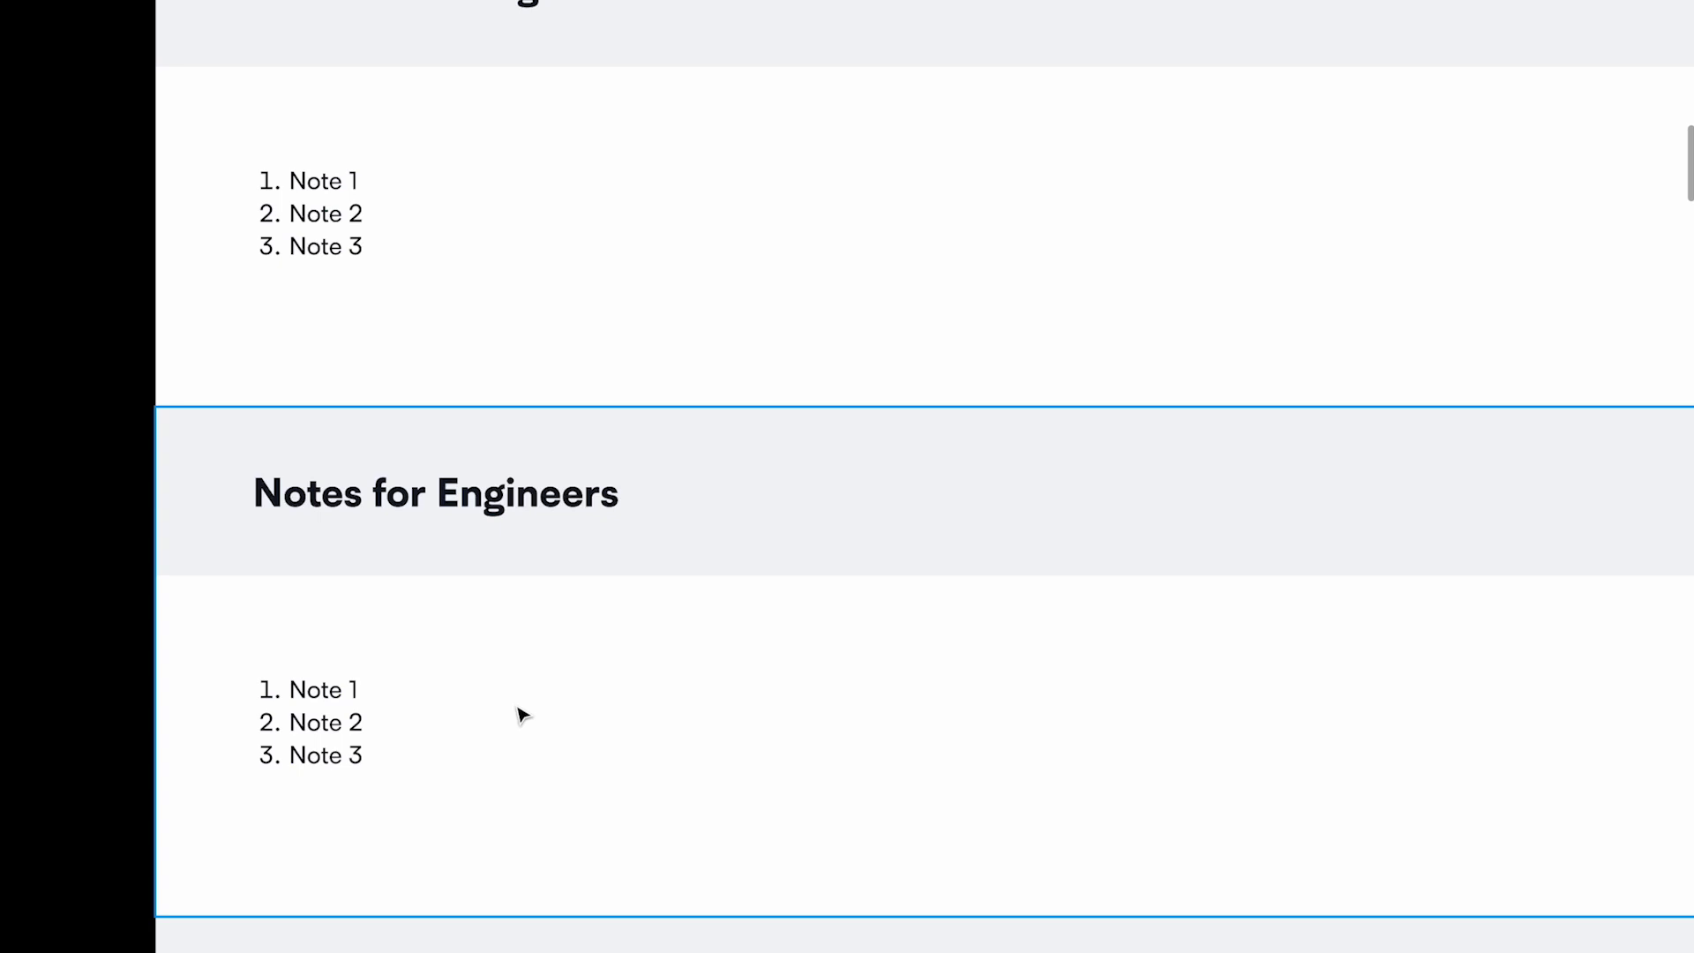
pyautogui.scroll(-9, 520, 715)
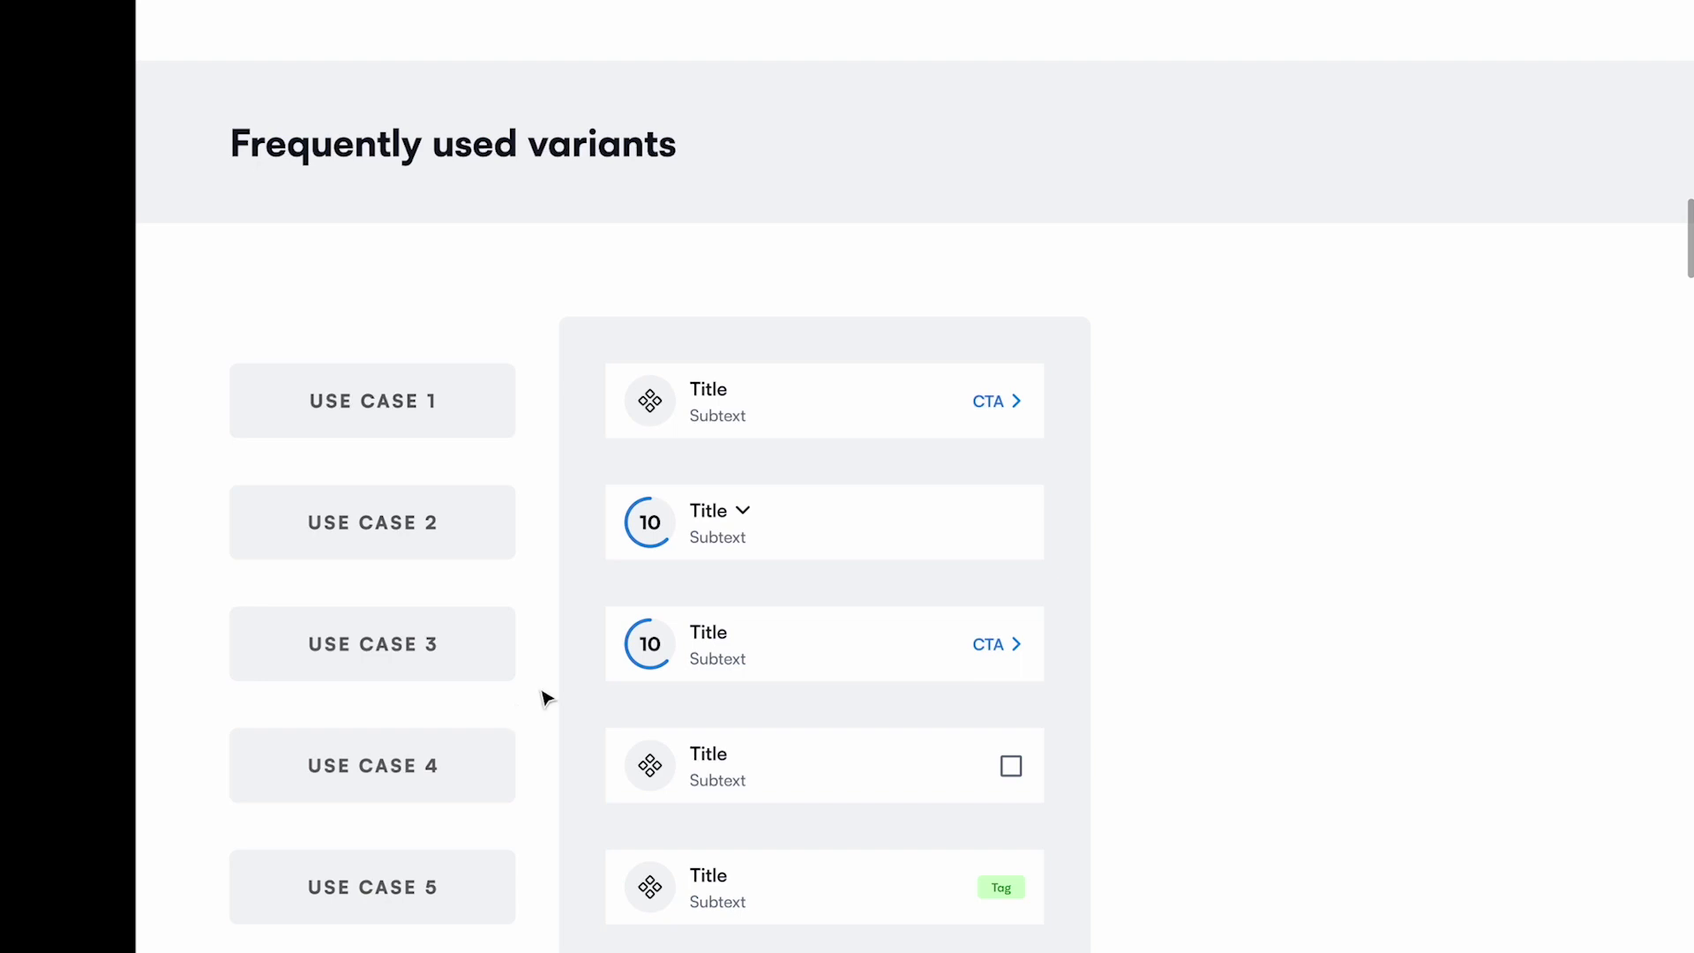
pyautogui.scroll(10, 520, 715)
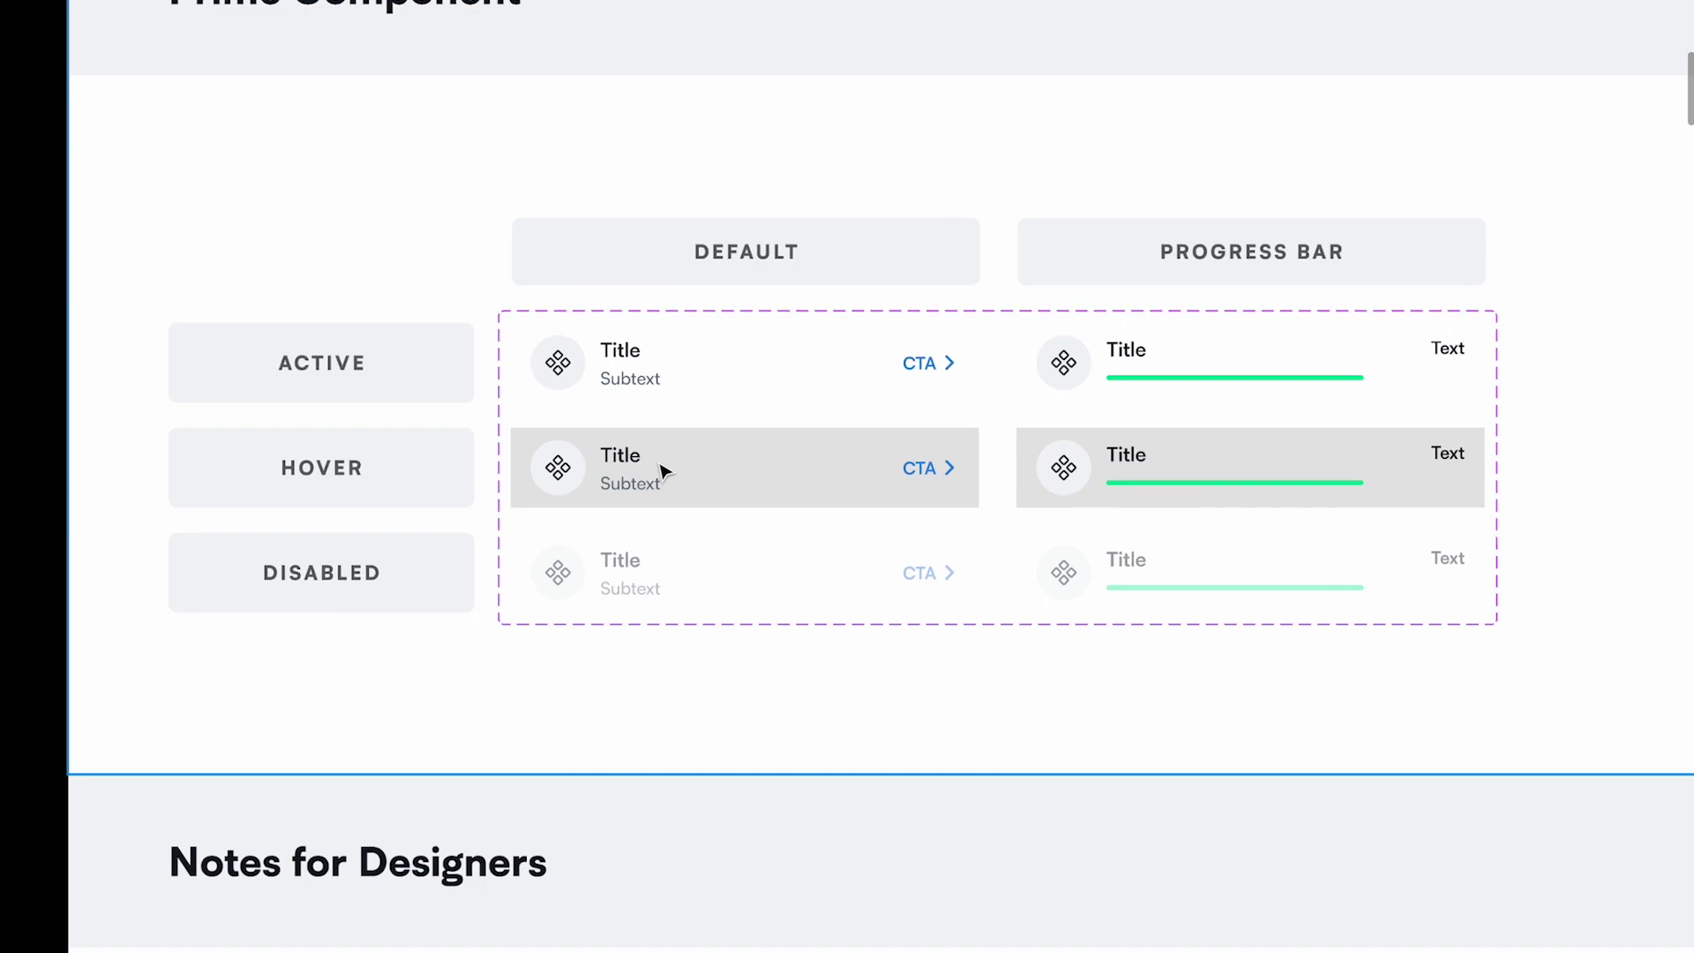
pyautogui.click(669, 379)
pyautogui.doubleClick(662, 378)
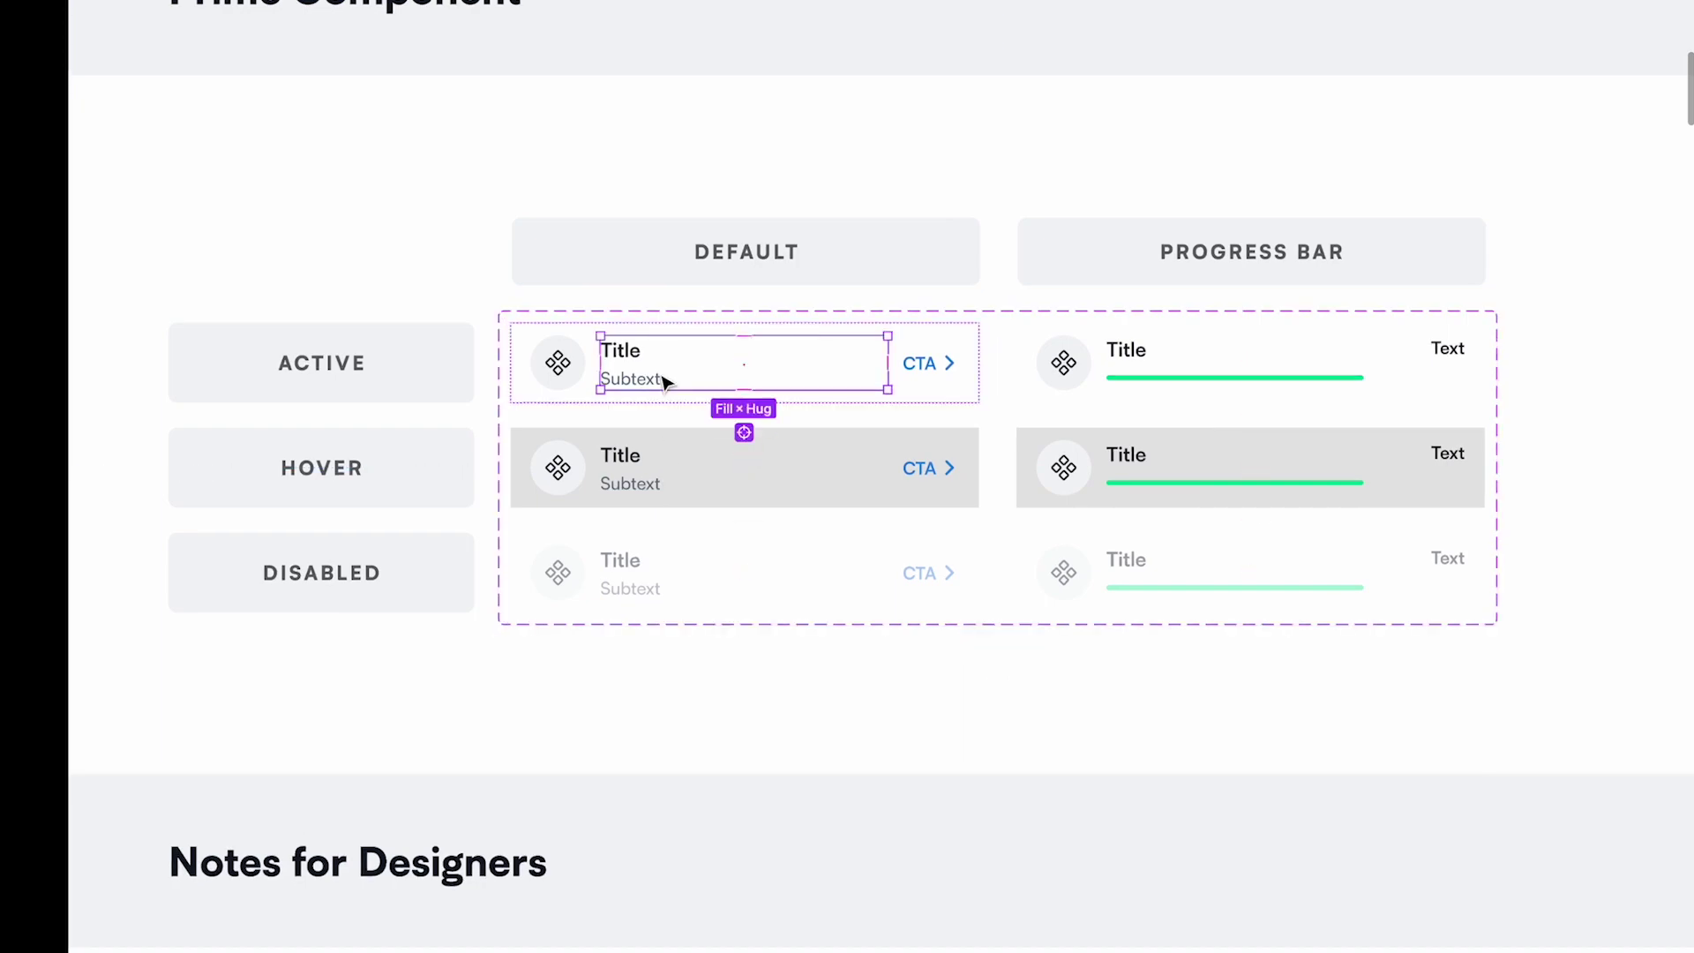
pyautogui.scroll(-10, 666, 381)
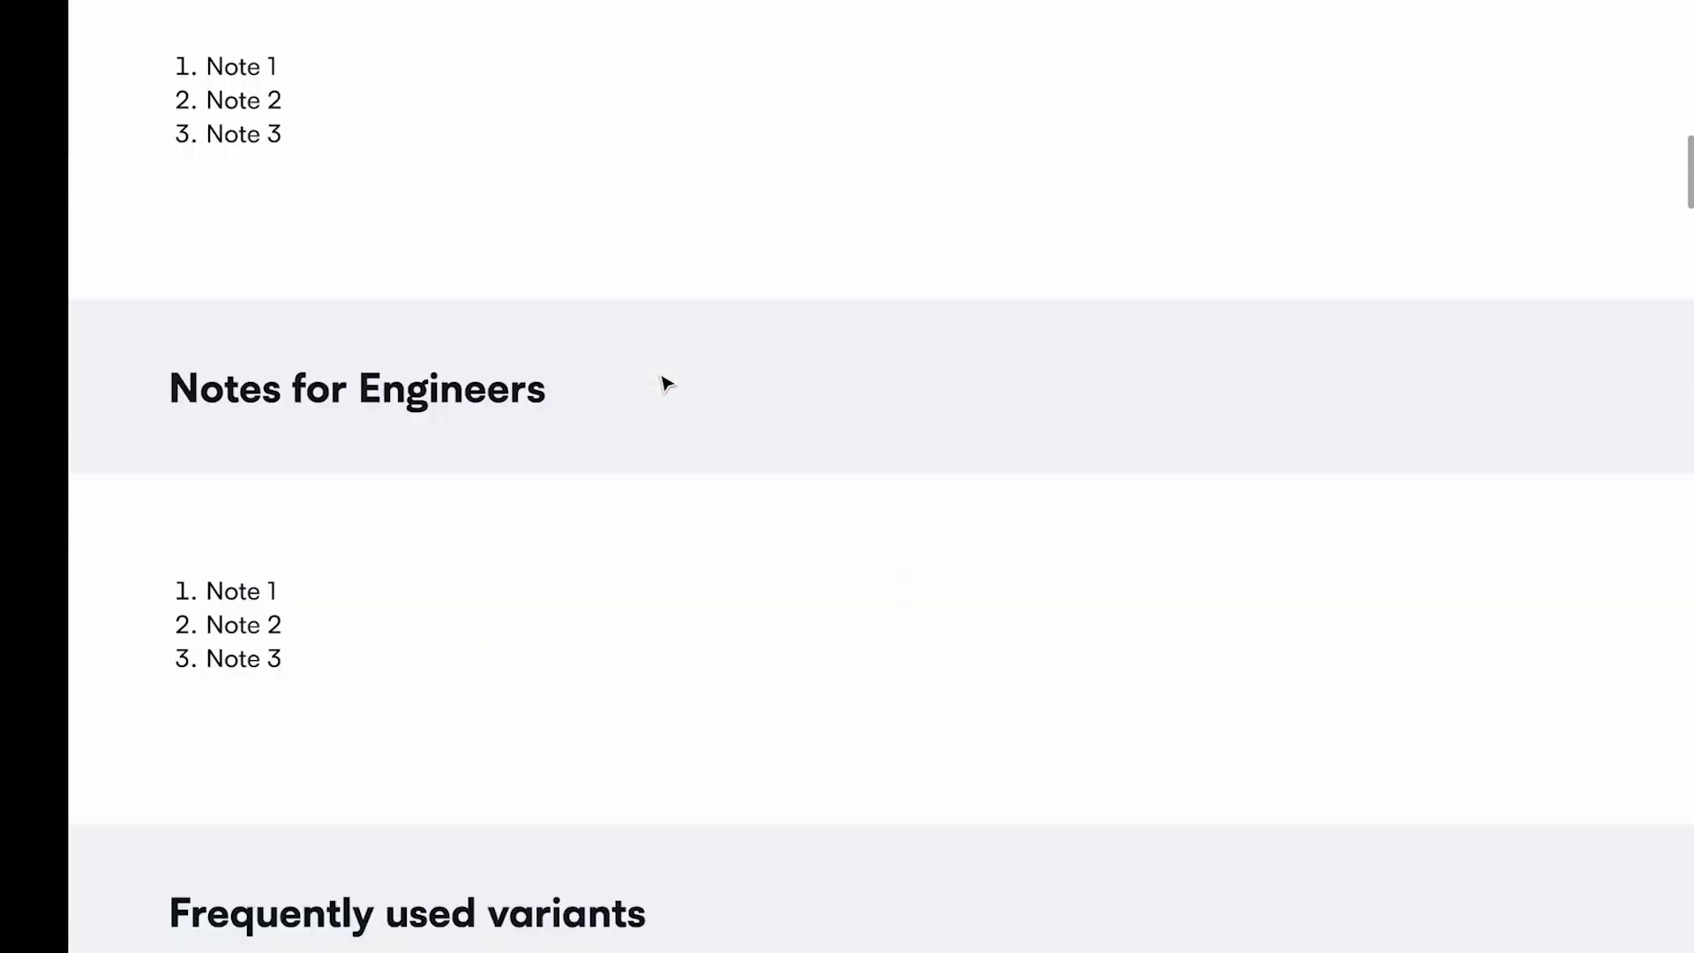
pyautogui.scroll(4, 666, 384)
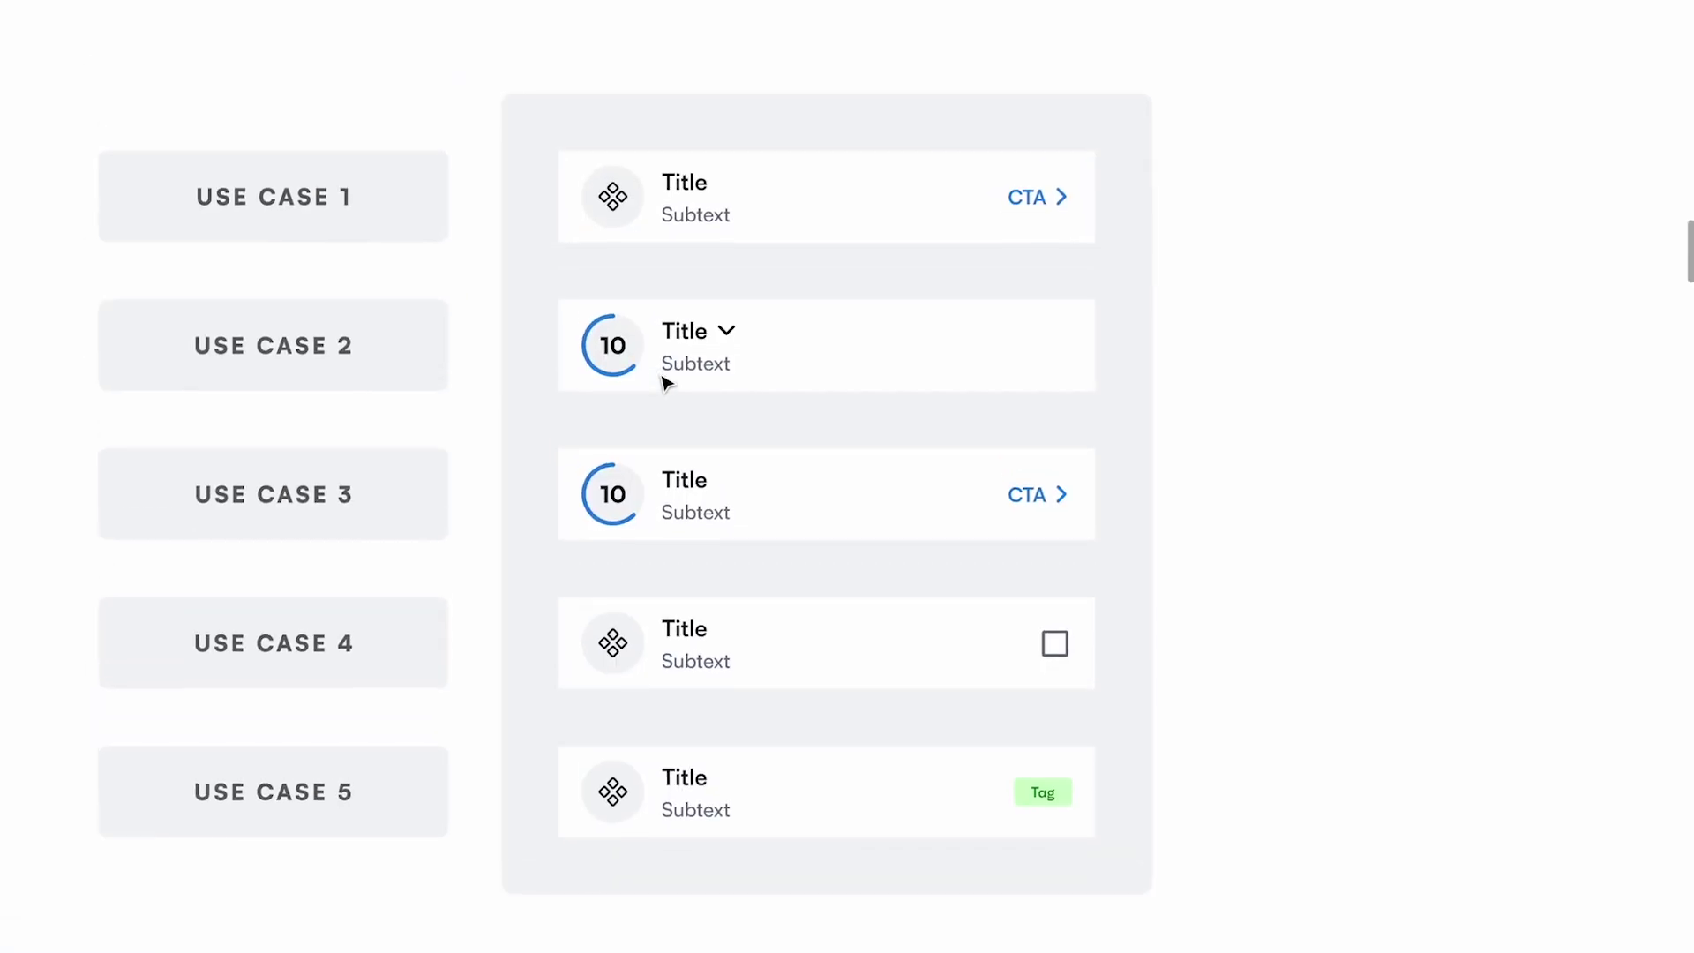
pyautogui.scroll(-1, 666, 384)
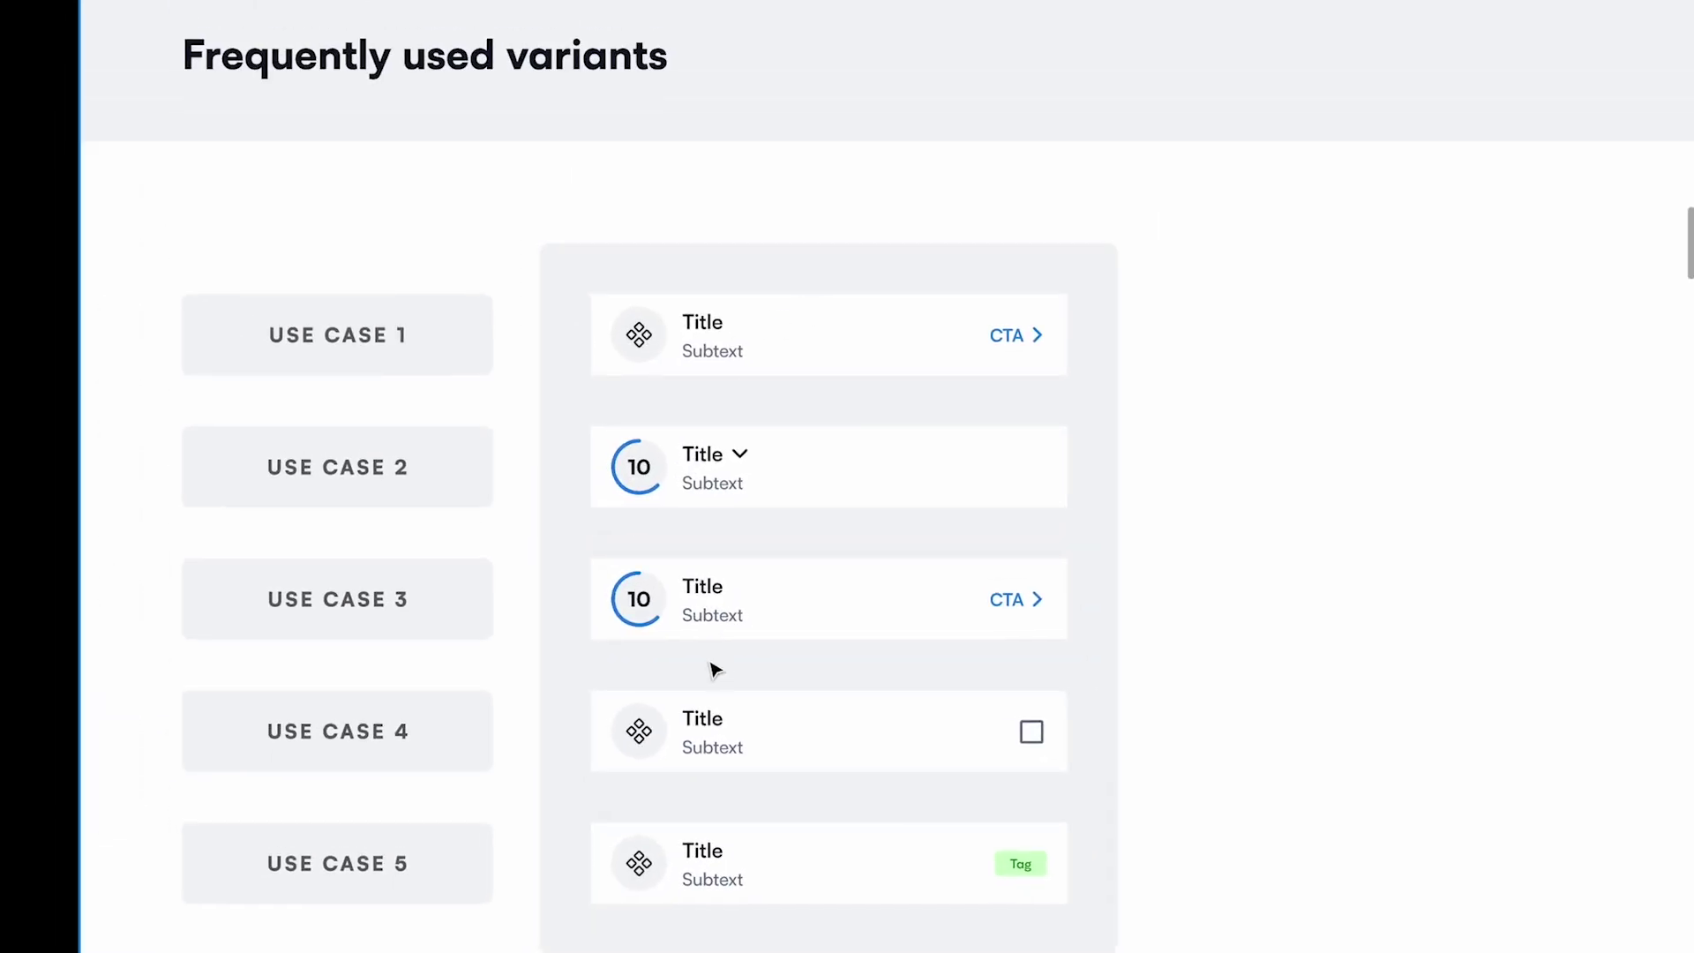
pyautogui.click(825, 588)
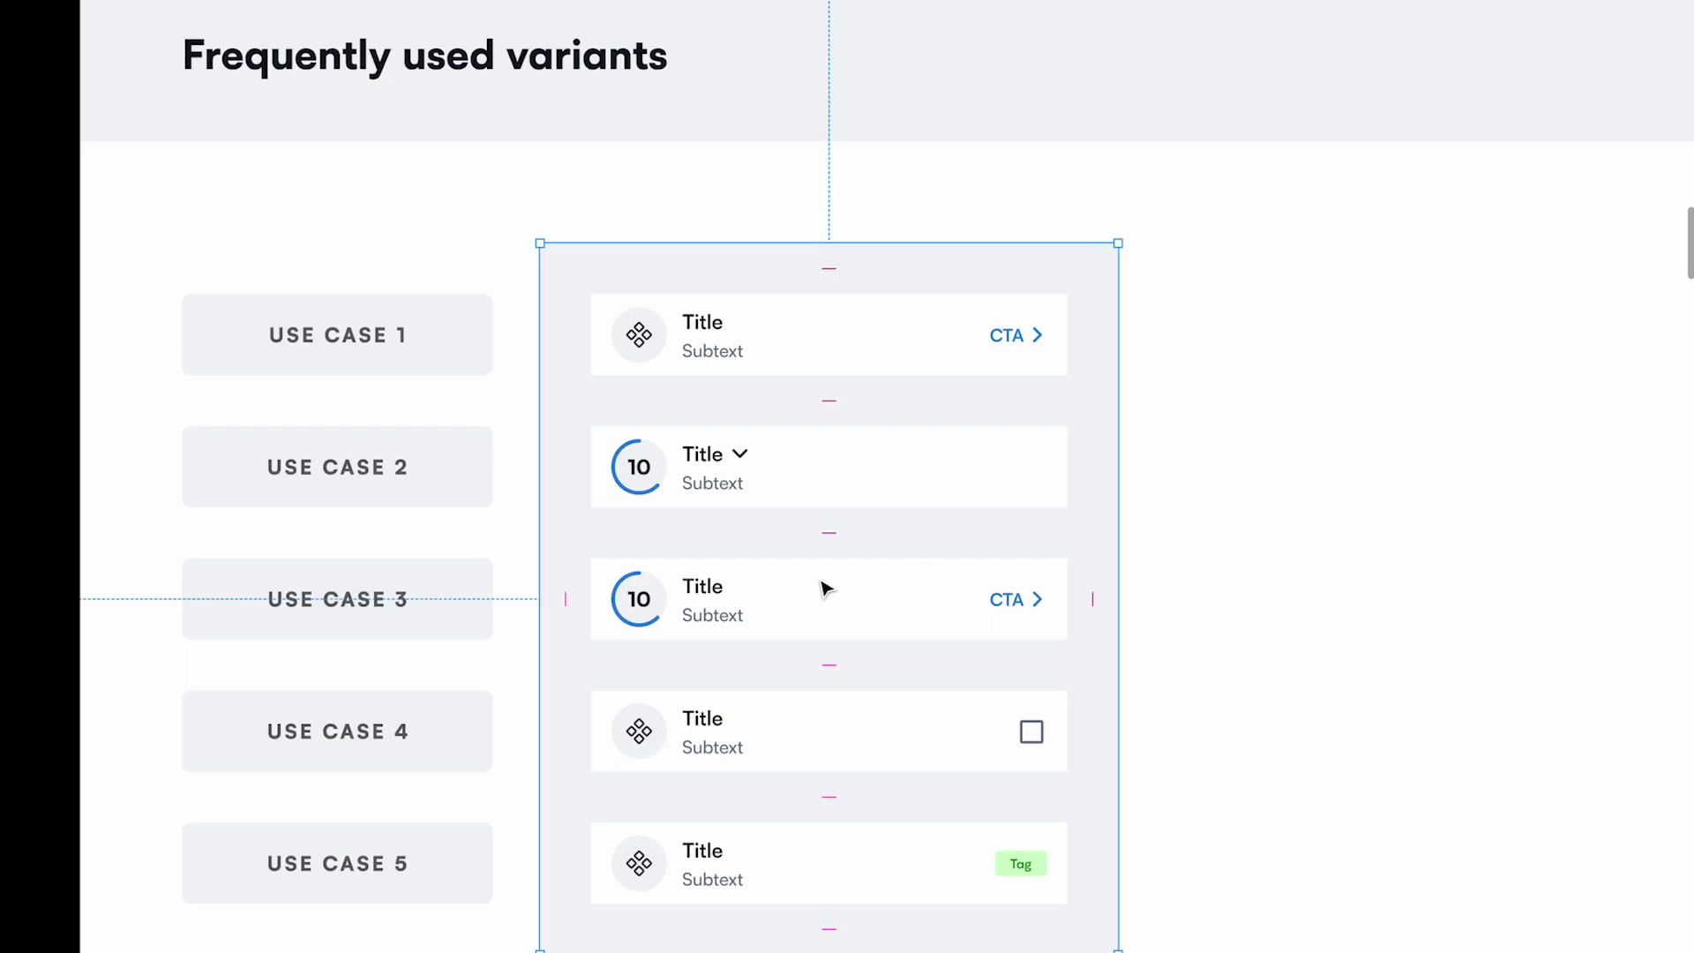
pyautogui.click(825, 588)
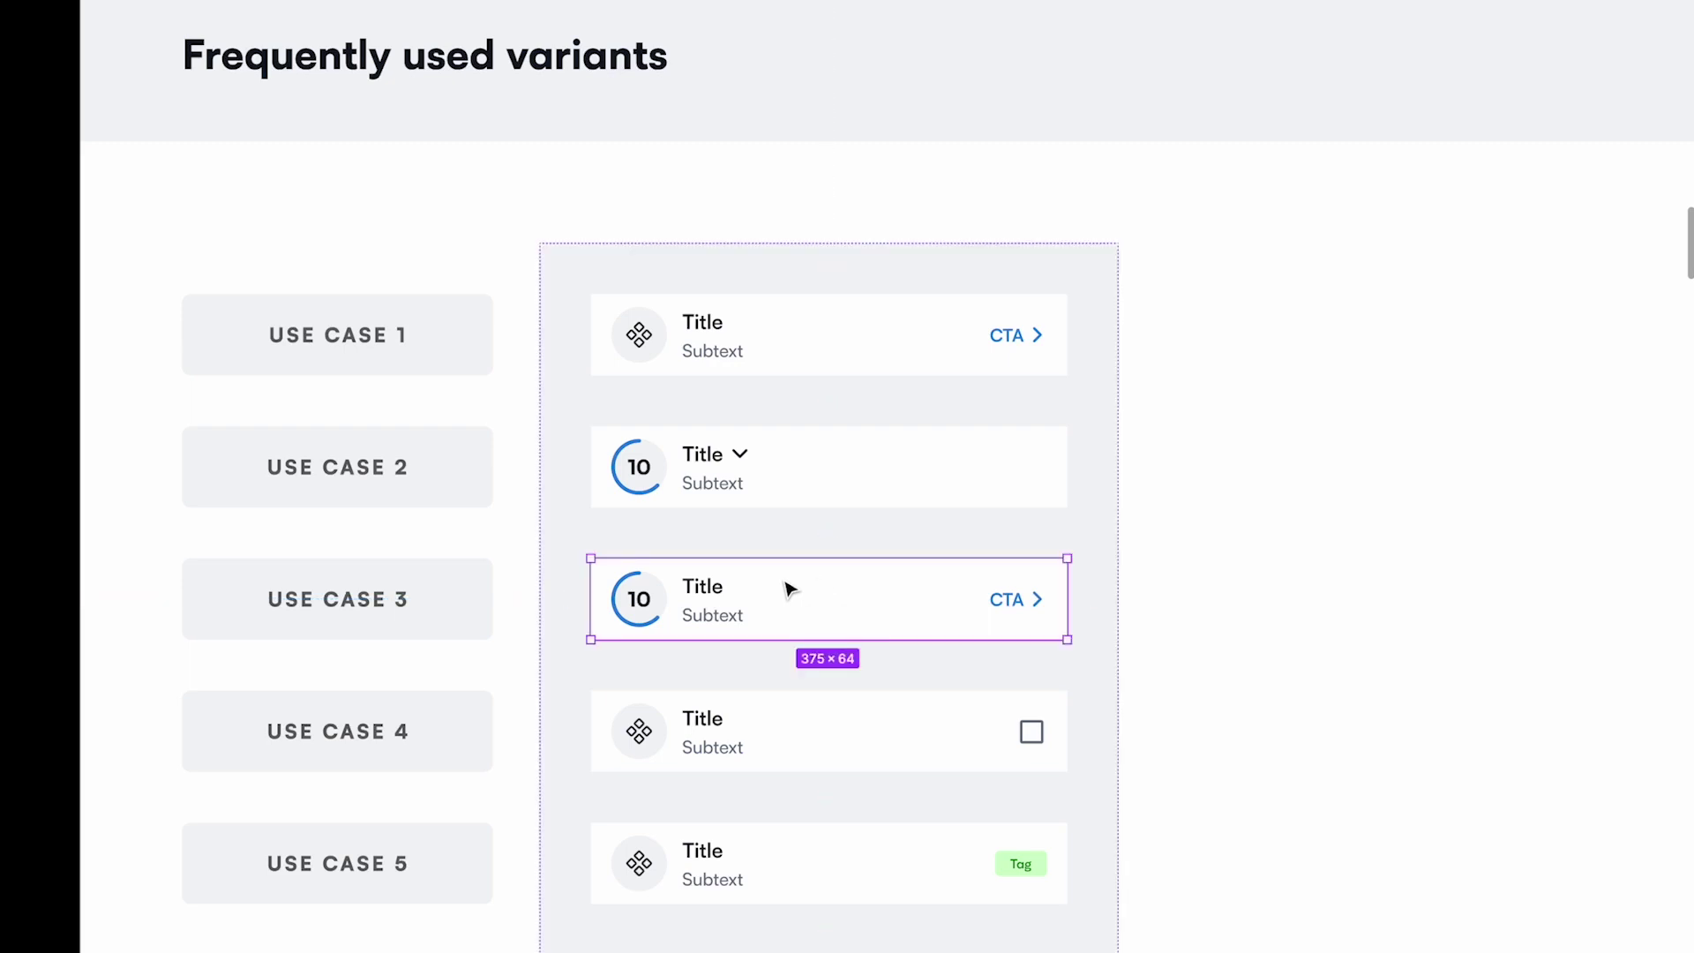
pyautogui.press('super+backslash')
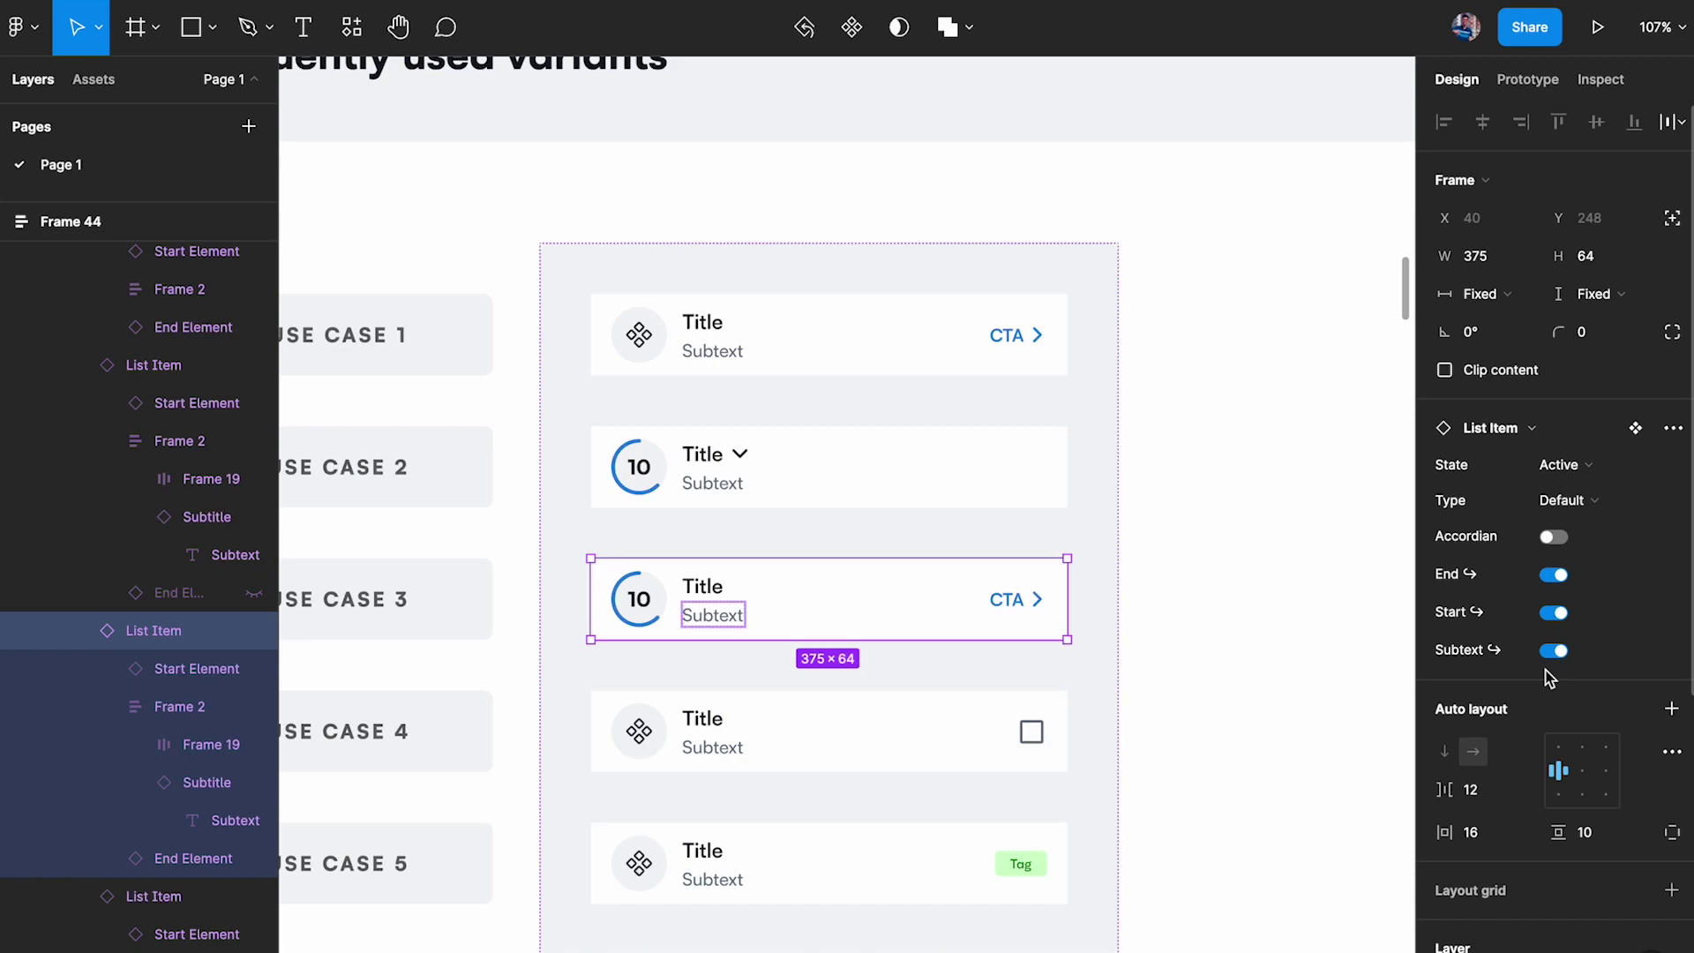
pyautogui.press('super+backslash')
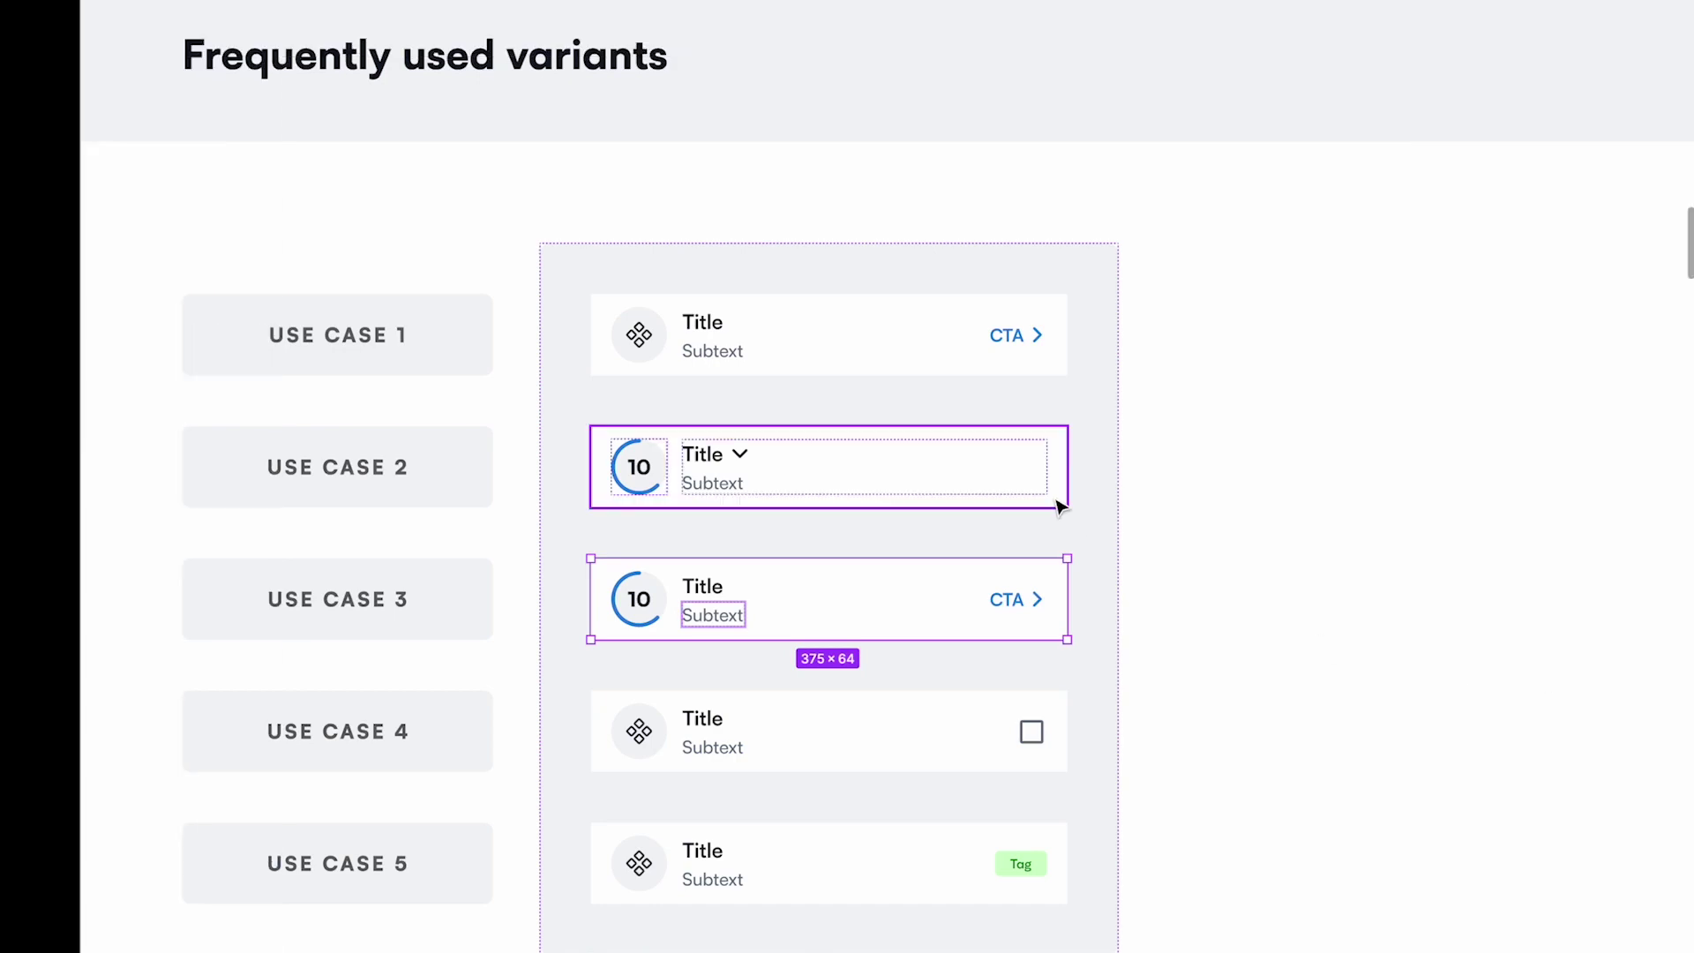
pyautogui.scroll(10, 1061, 506)
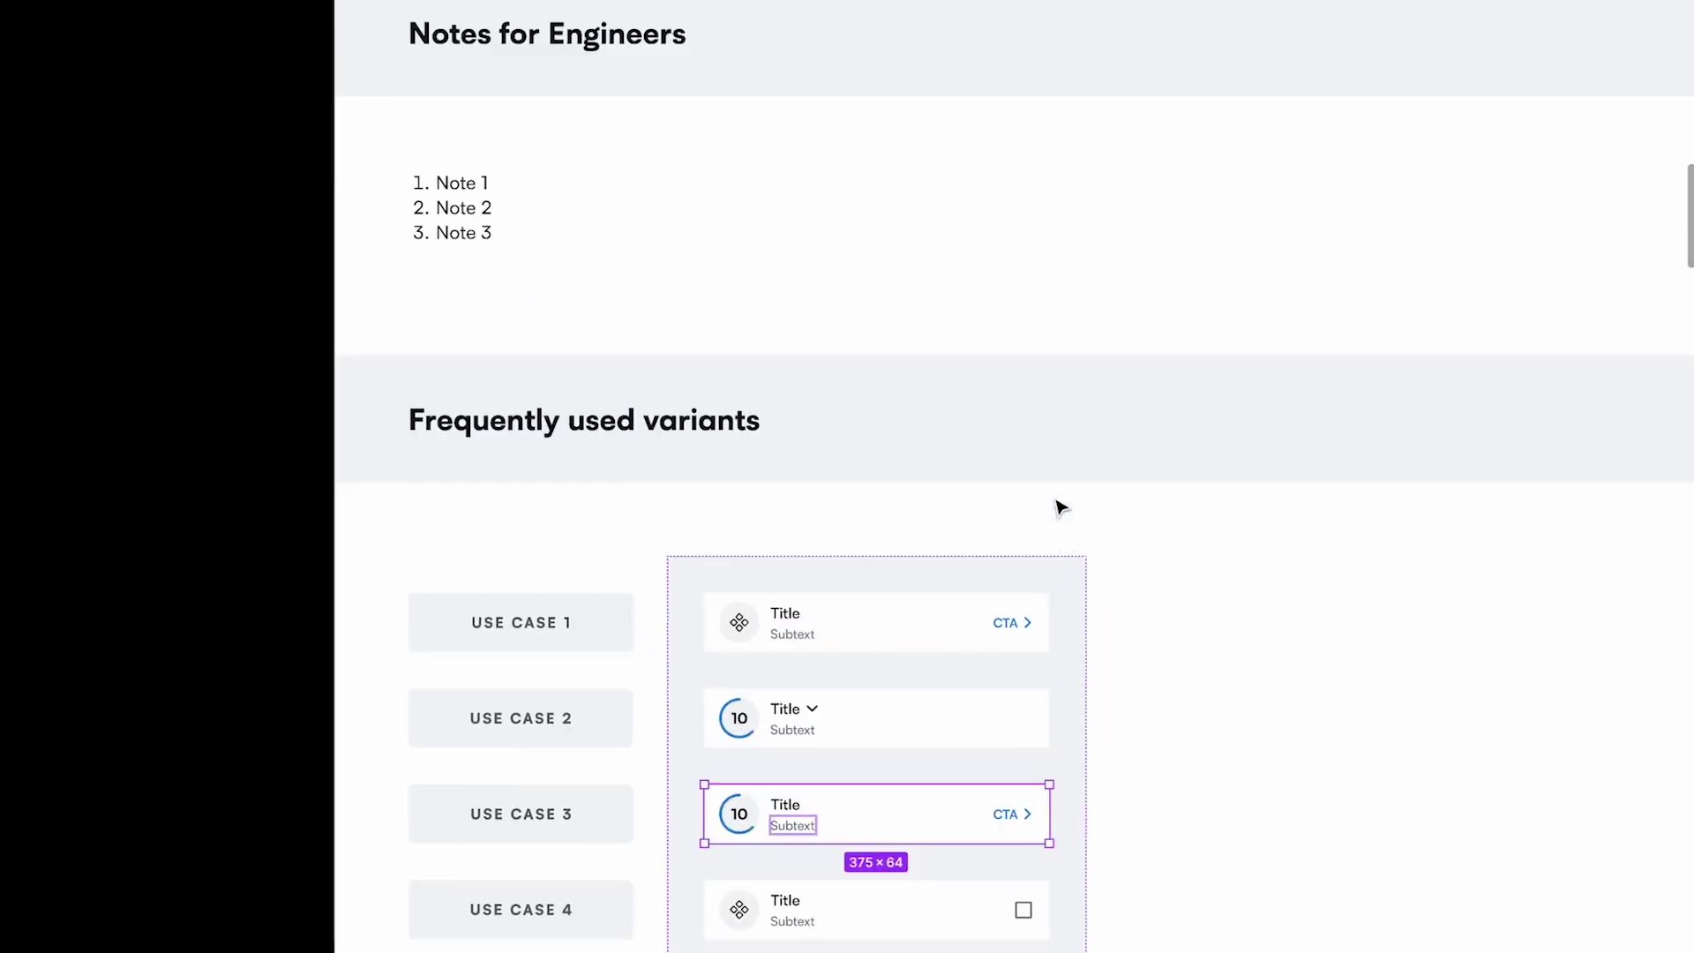
pyautogui.scroll(5, 839, 761)
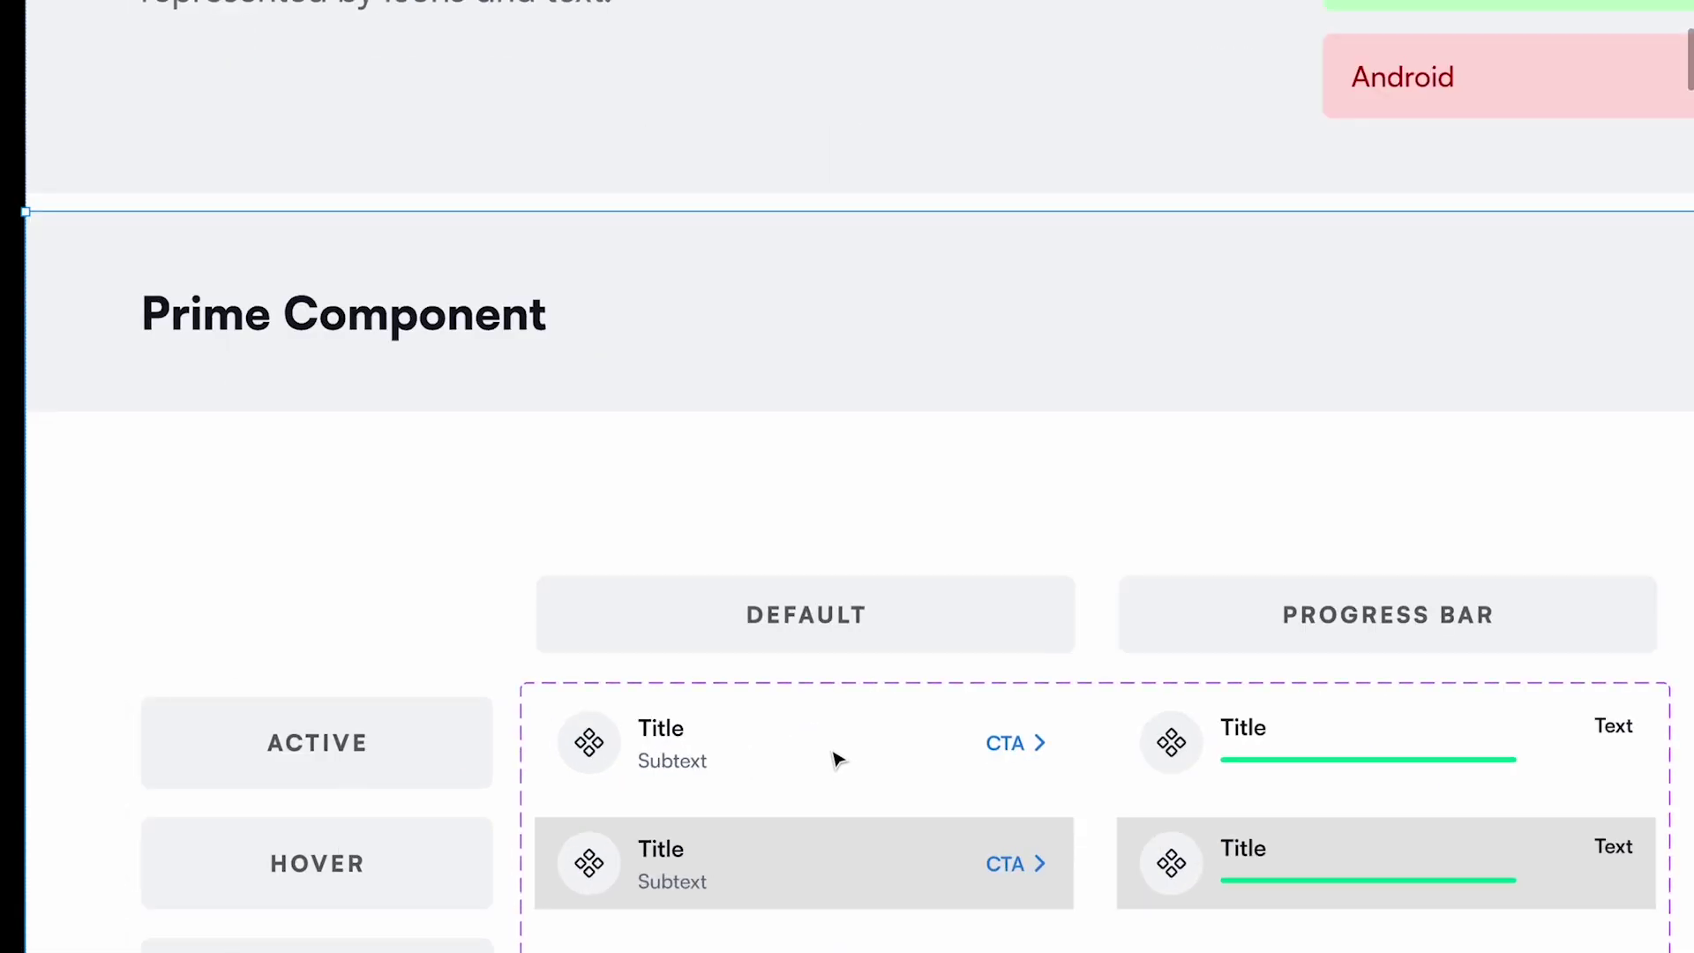
pyautogui.scroll(-15, 839, 760)
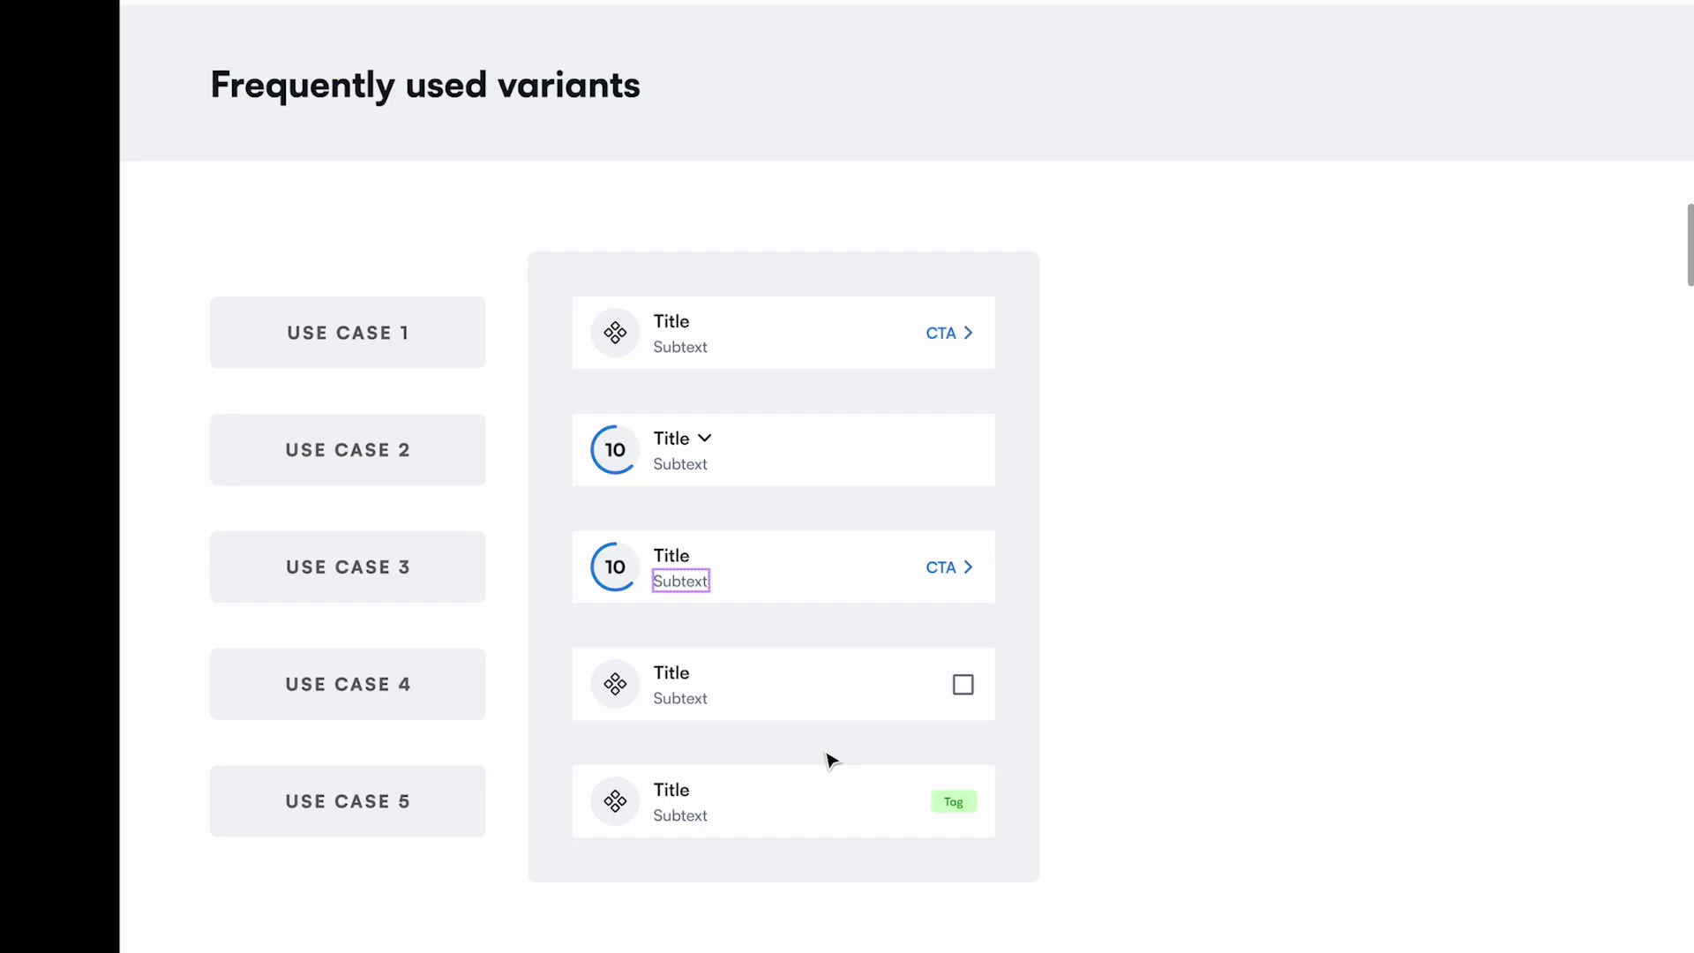
pyautogui.scroll(-10, 831, 760)
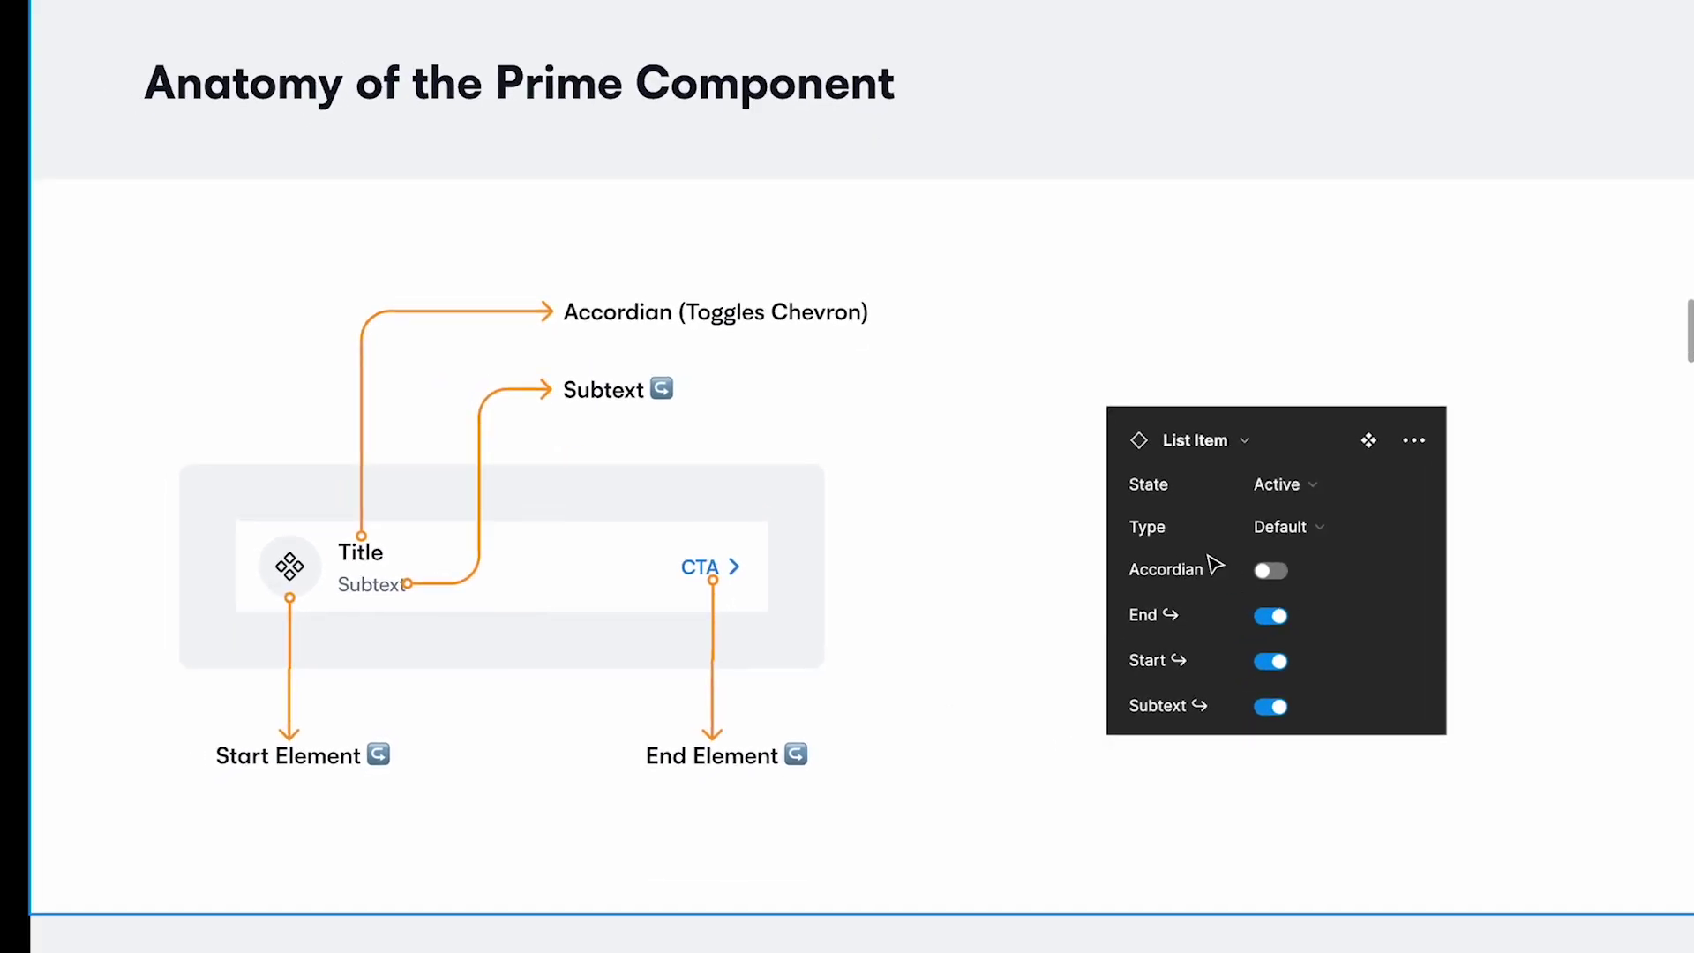
# Check the anatomy example's list item and the List Item properties illustration.
pyautogui.click(1241, 581)
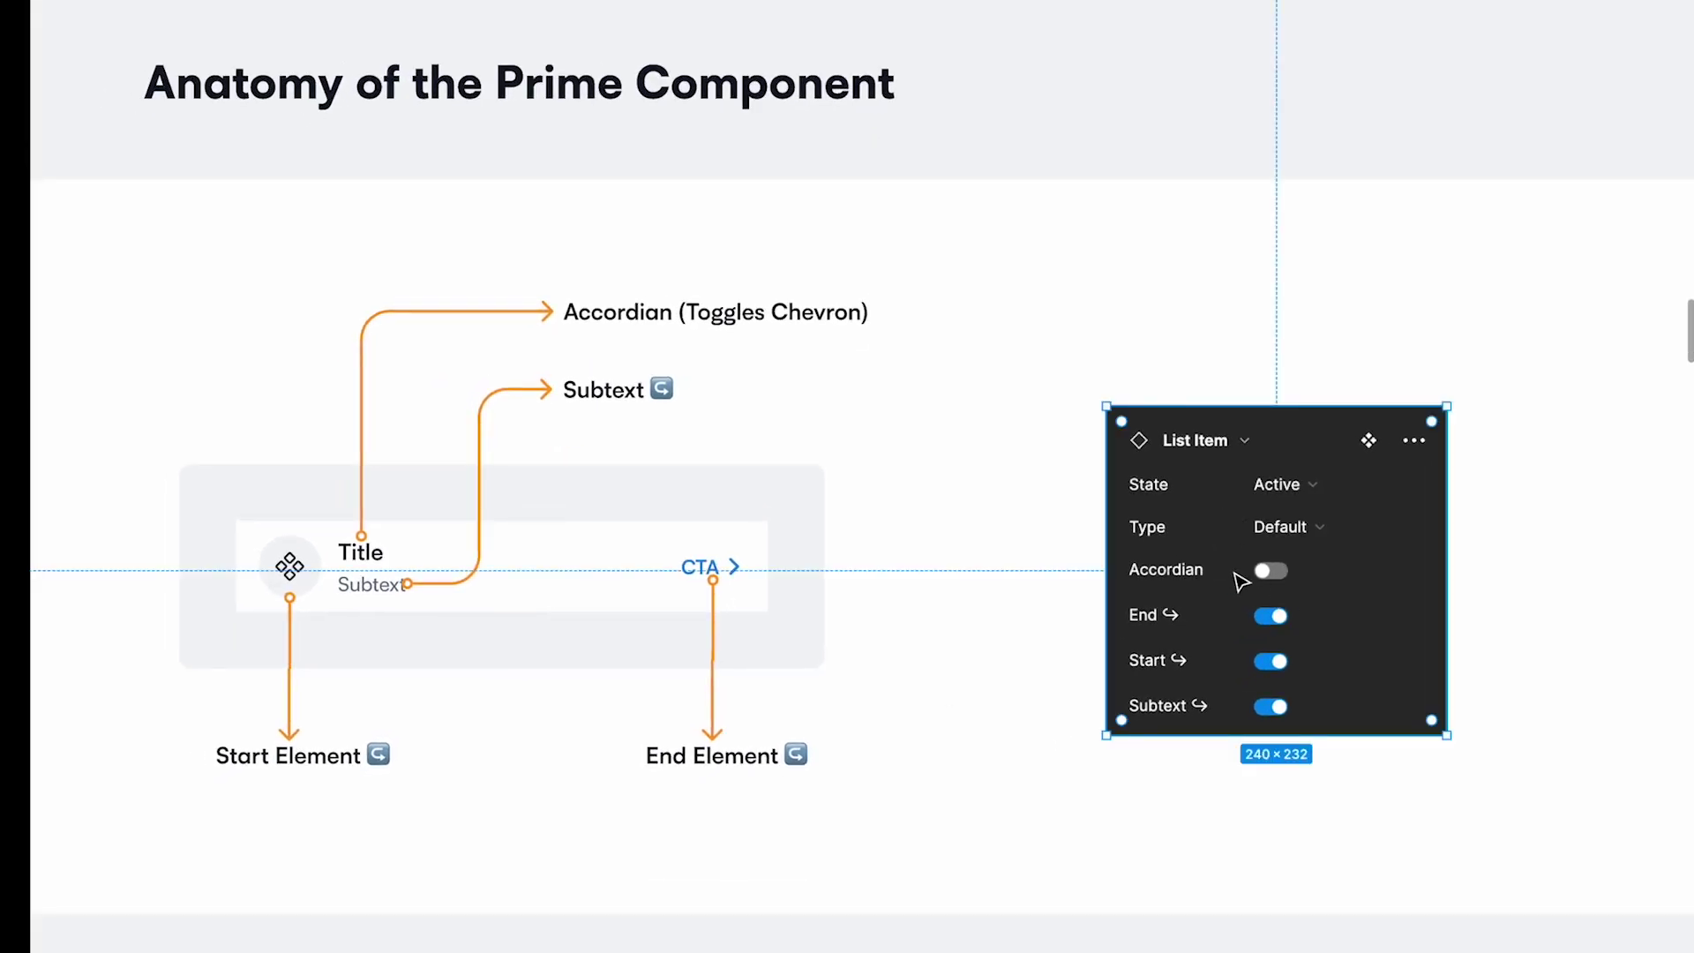
pyautogui.click(594, 571)
pyautogui.click(596, 572)
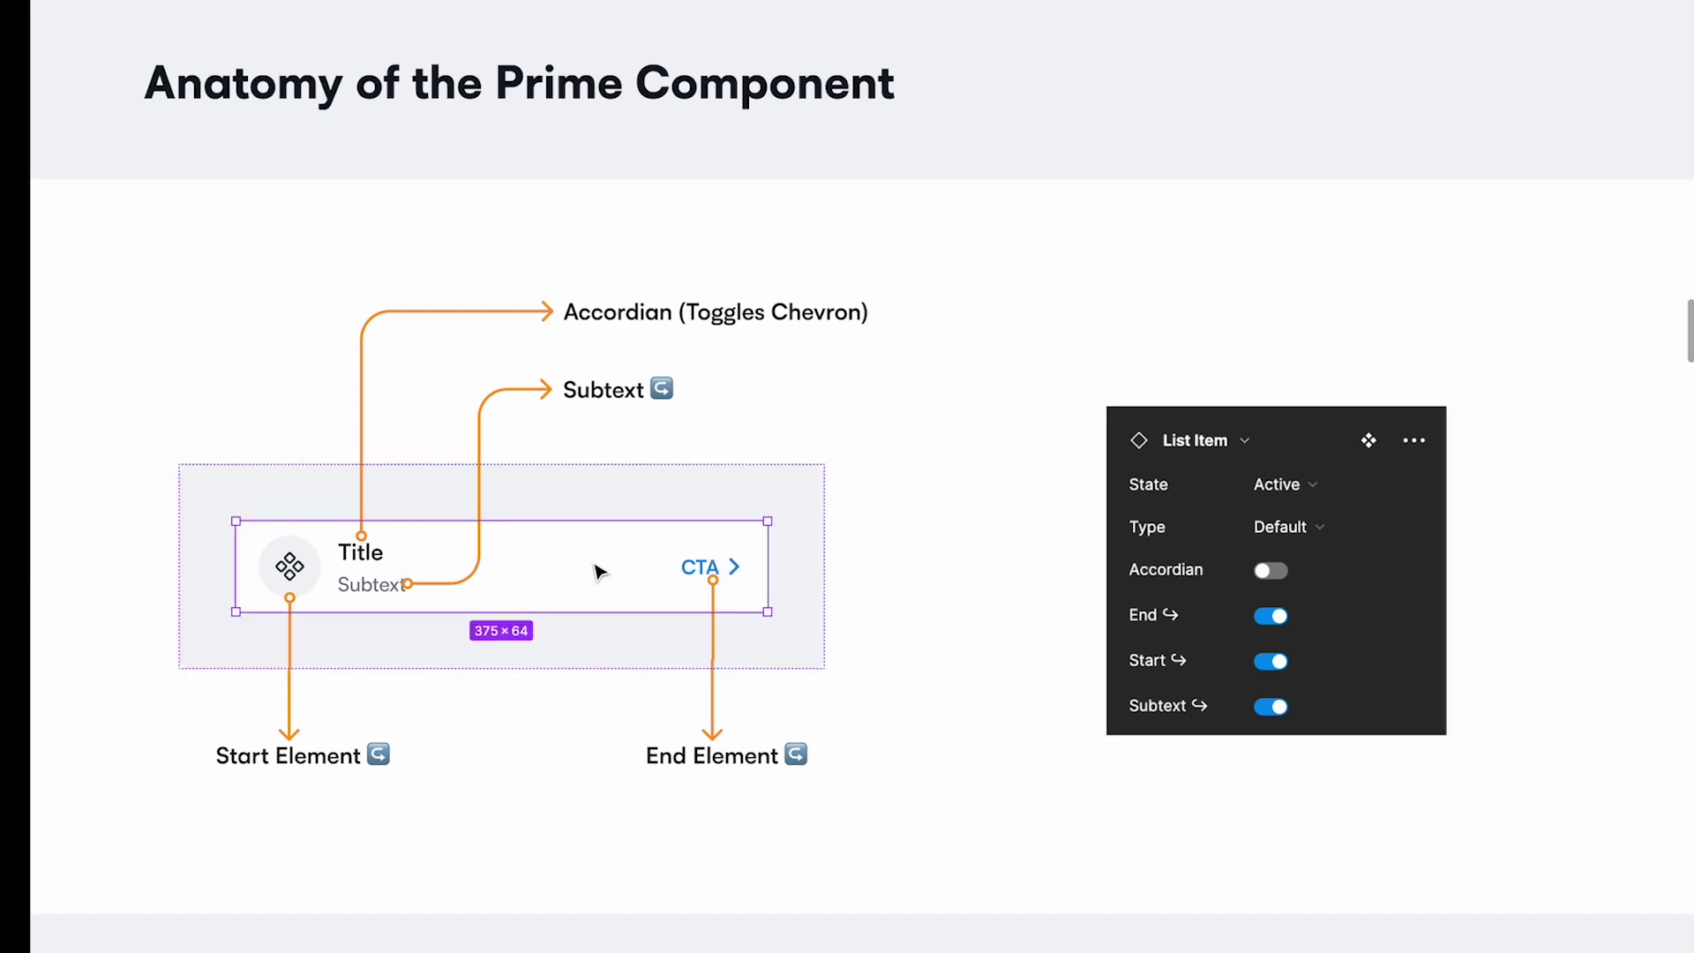
pyautogui.hotkey('ctrl', '\\')
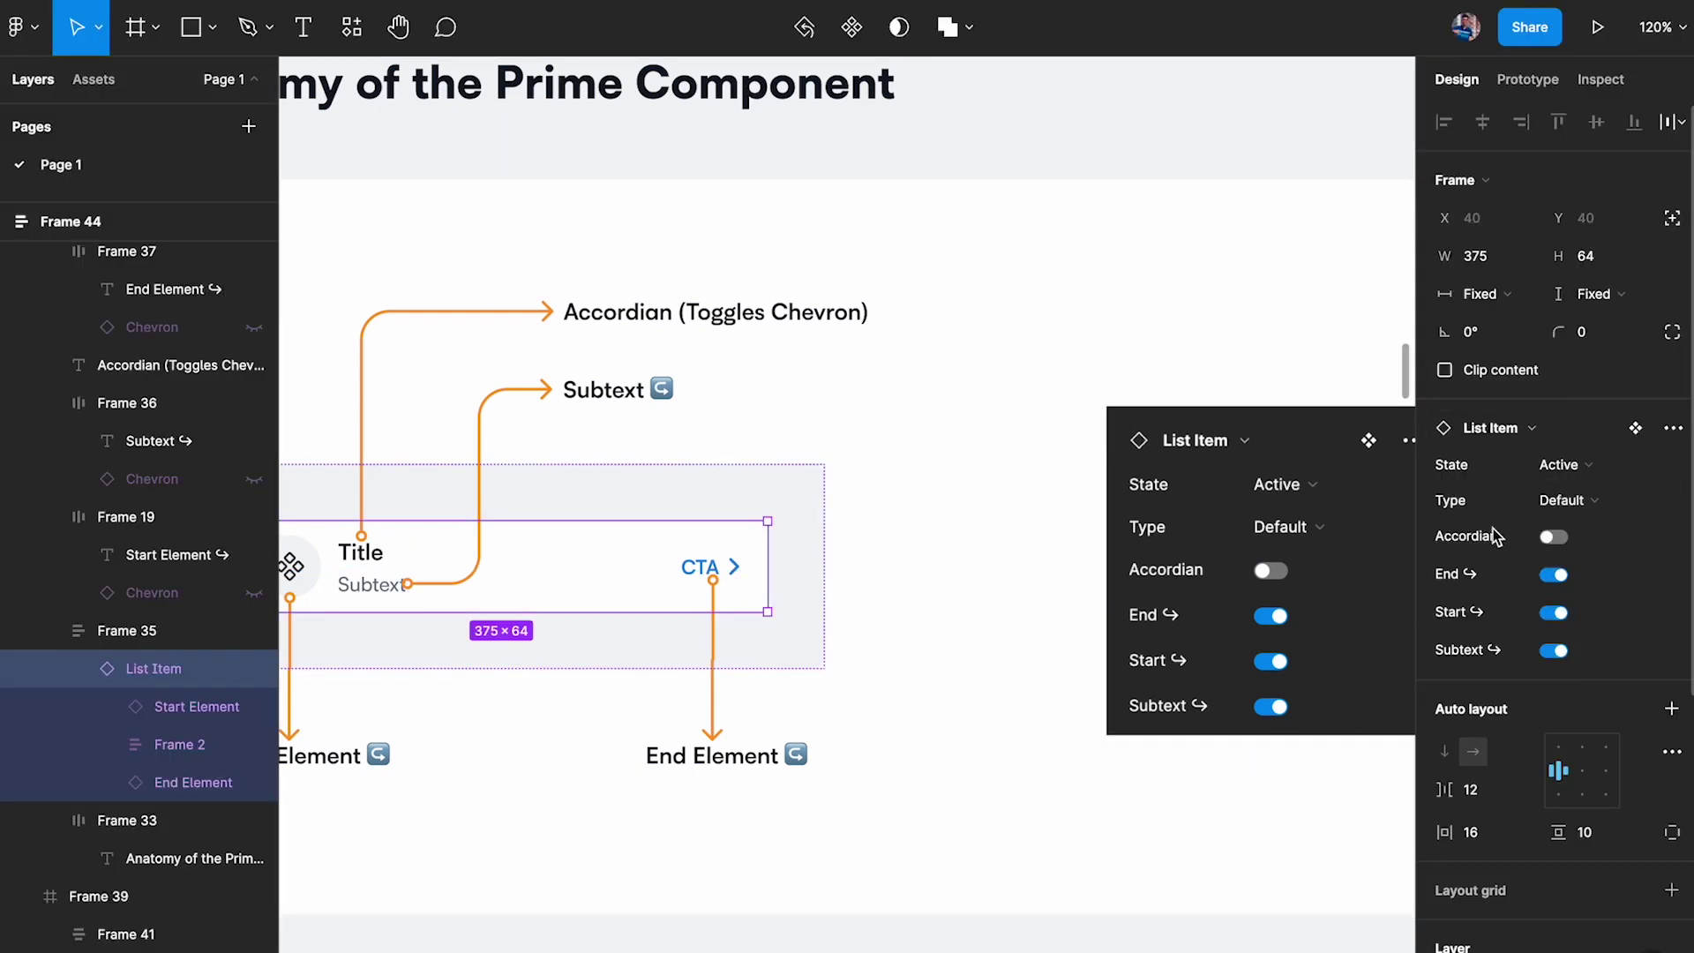
pyautogui.hotkey('ctrl', '\\')
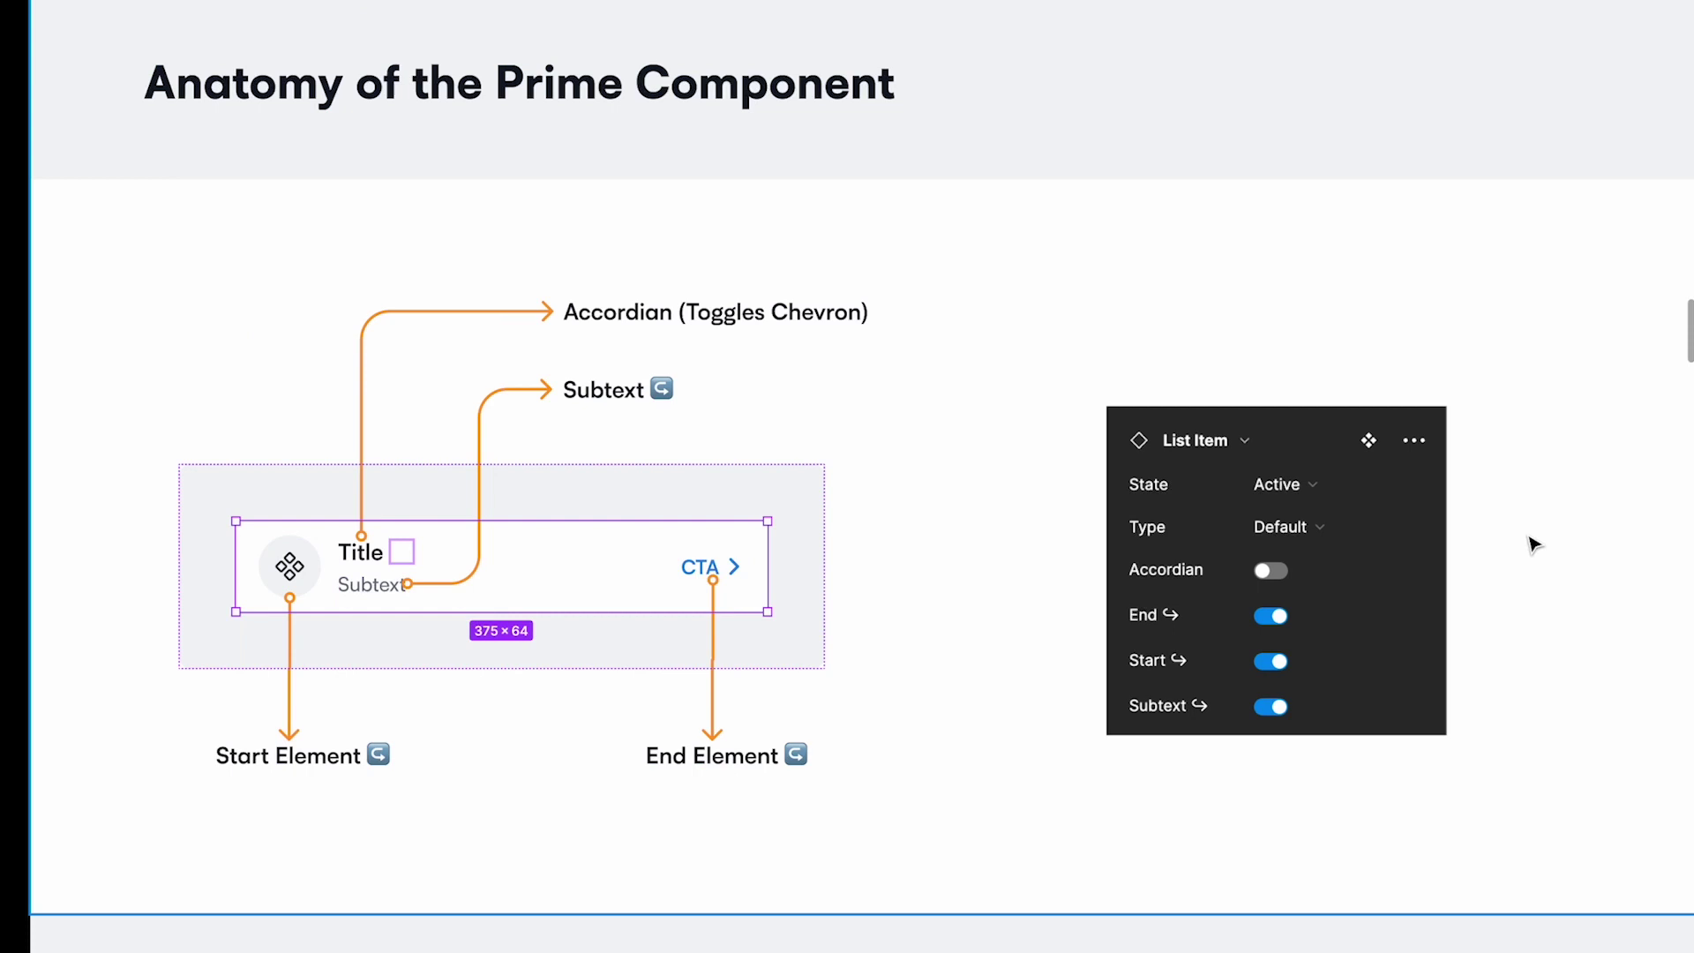
pyautogui.click(1288, 494)
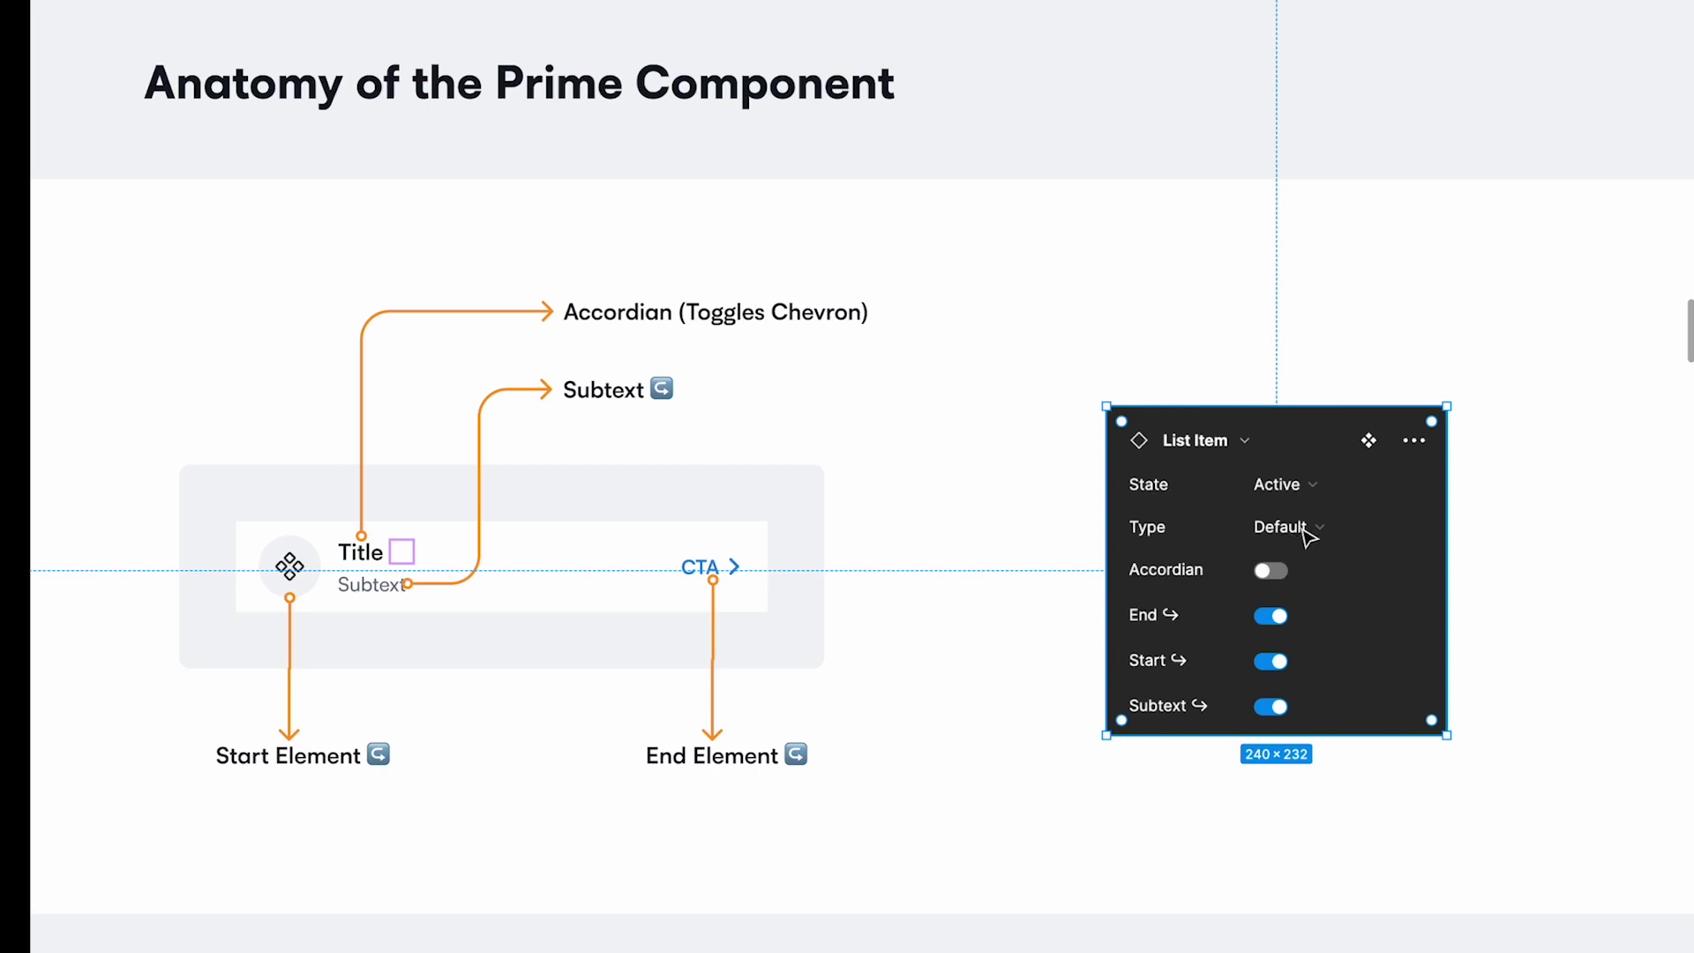
pyautogui.scroll(20, 1308, 534)
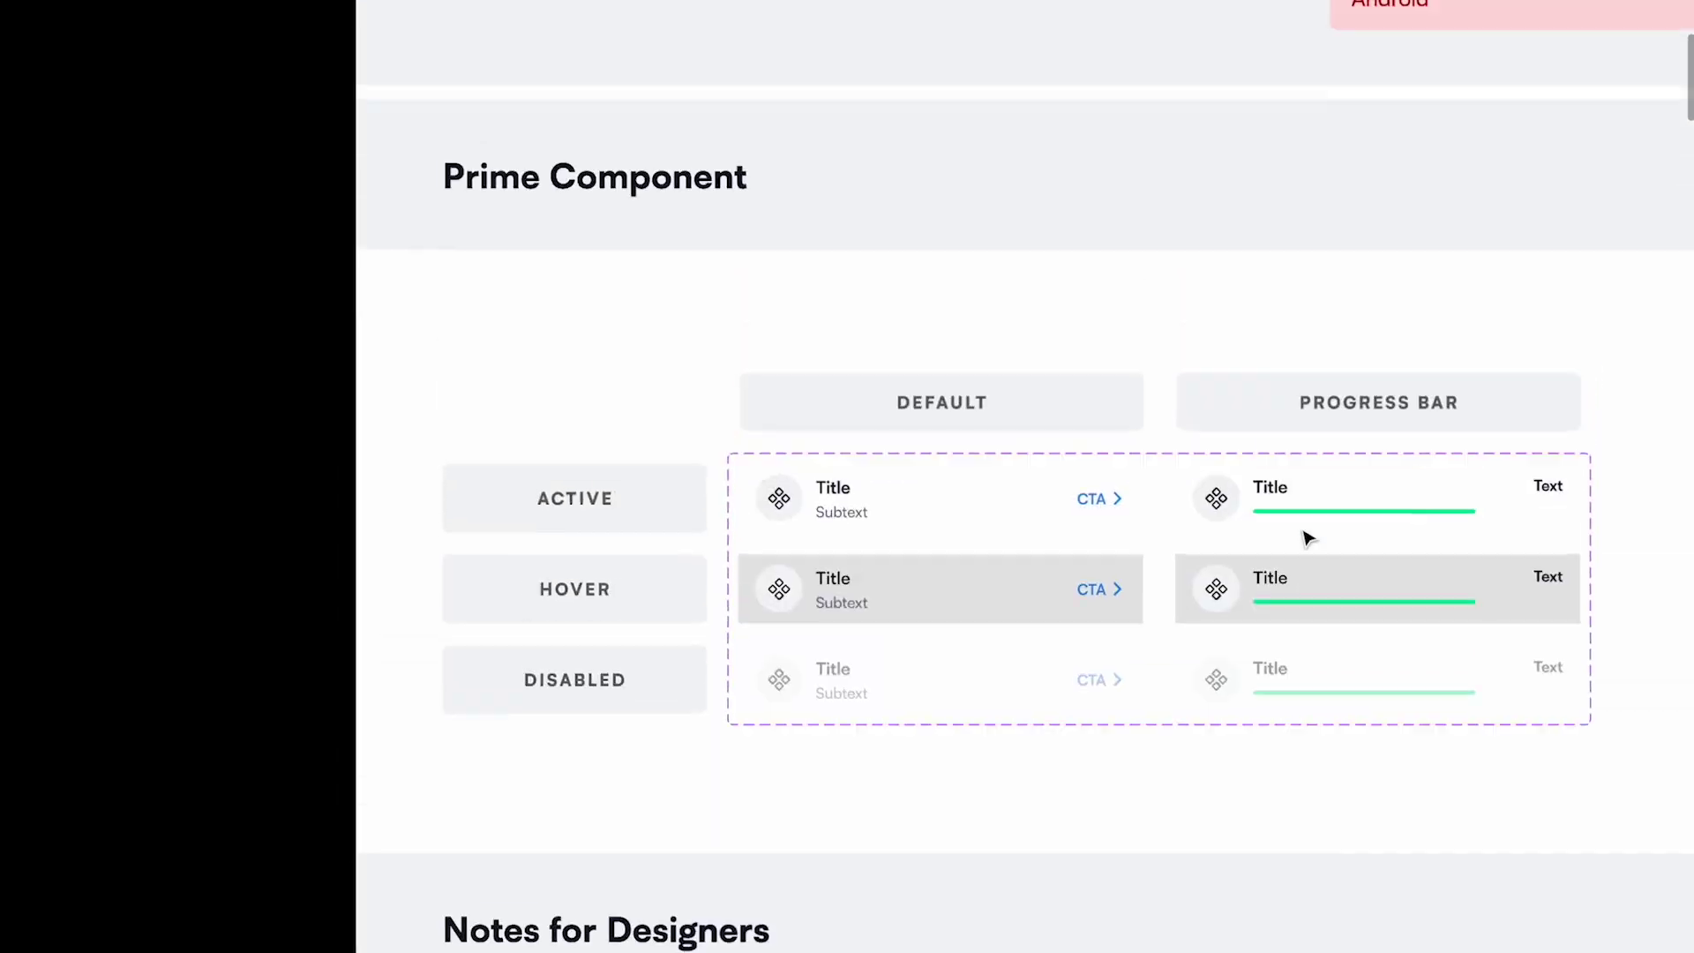
pyautogui.scroll(-20, 845, 792)
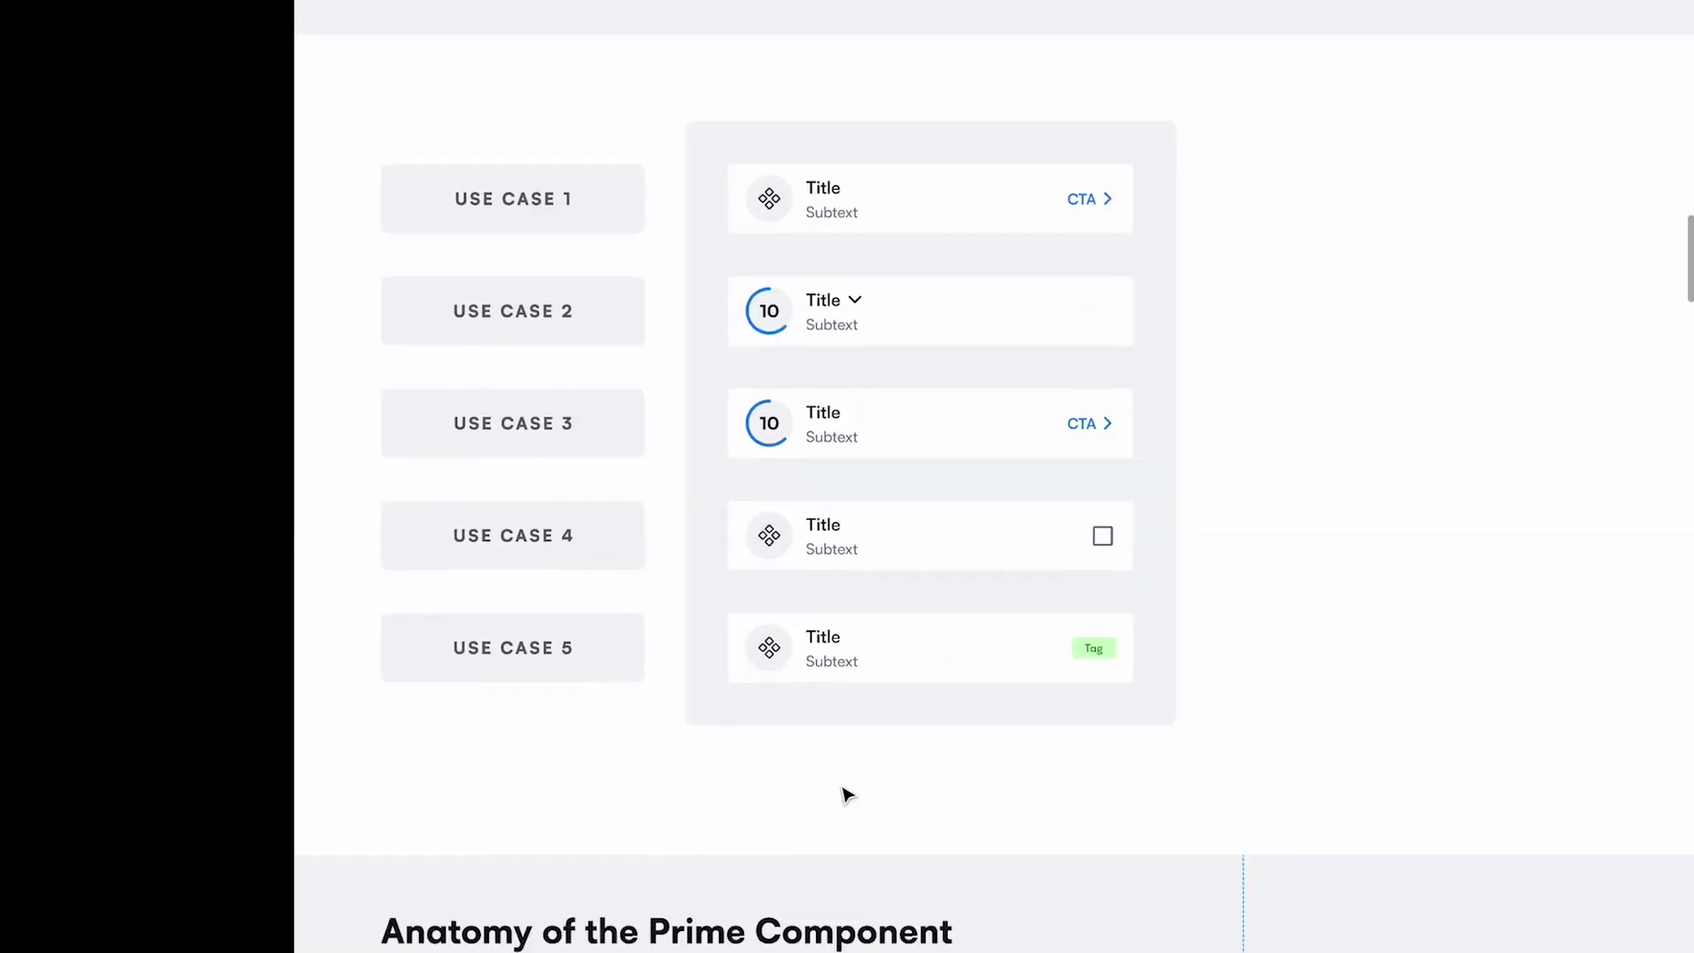
pyautogui.scroll(-1, 845, 791)
pyautogui.scroll(1, 764, 488)
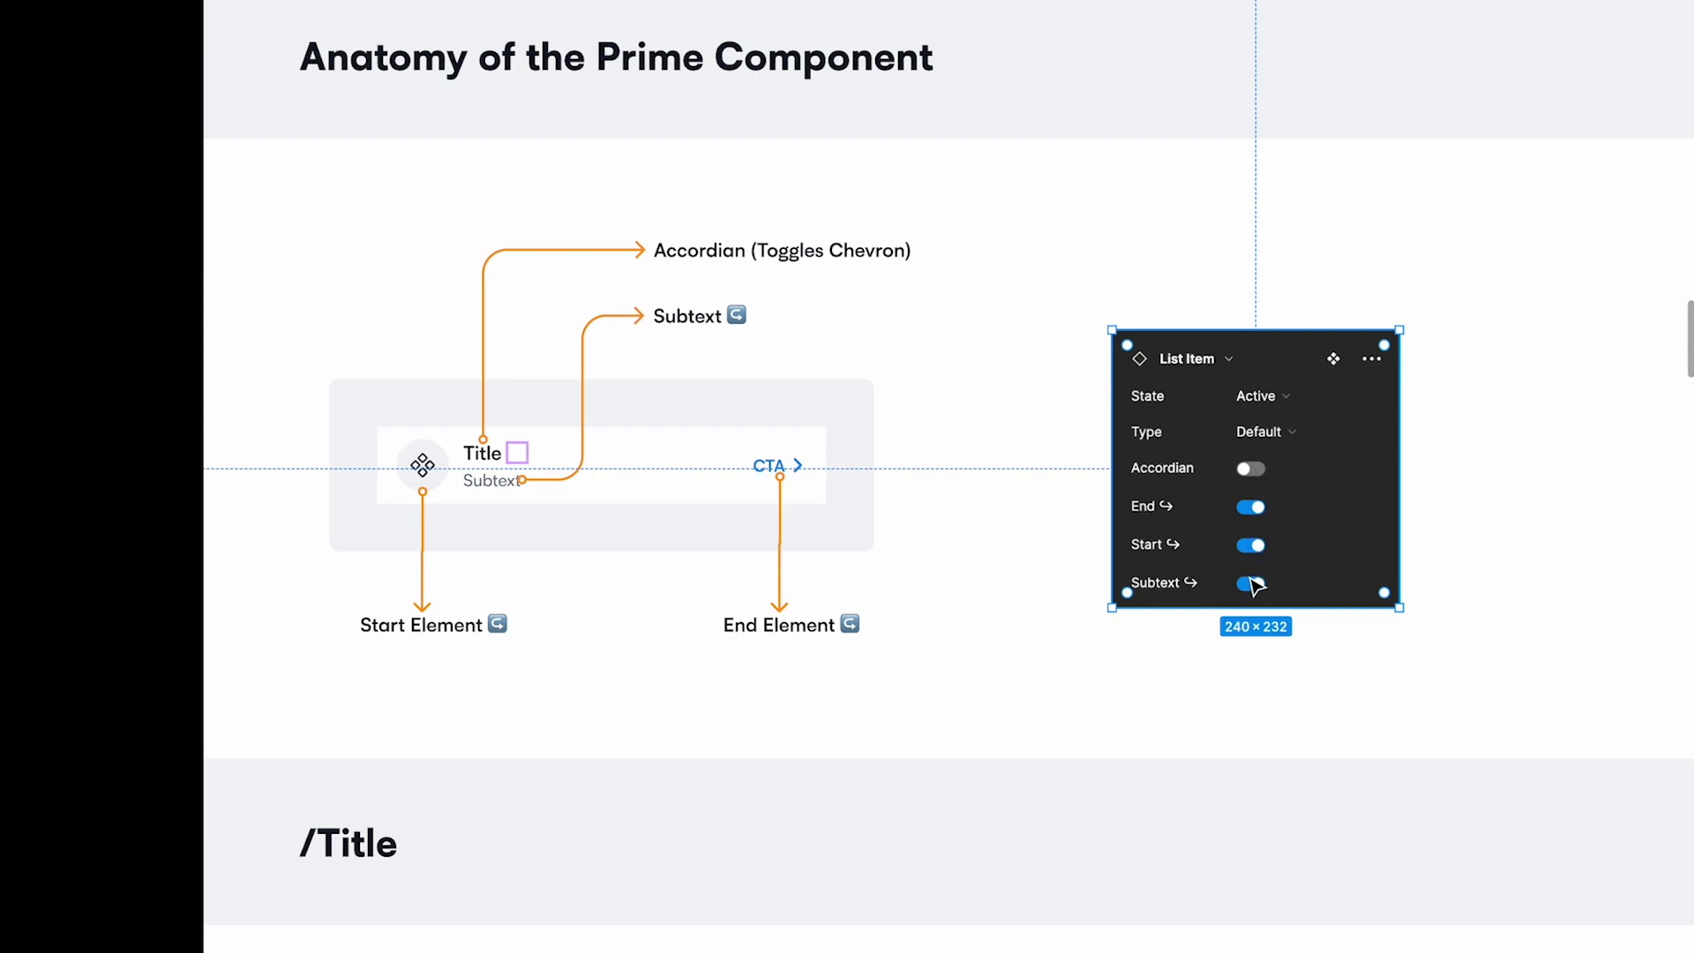
pyautogui.scroll(1, 779, 416)
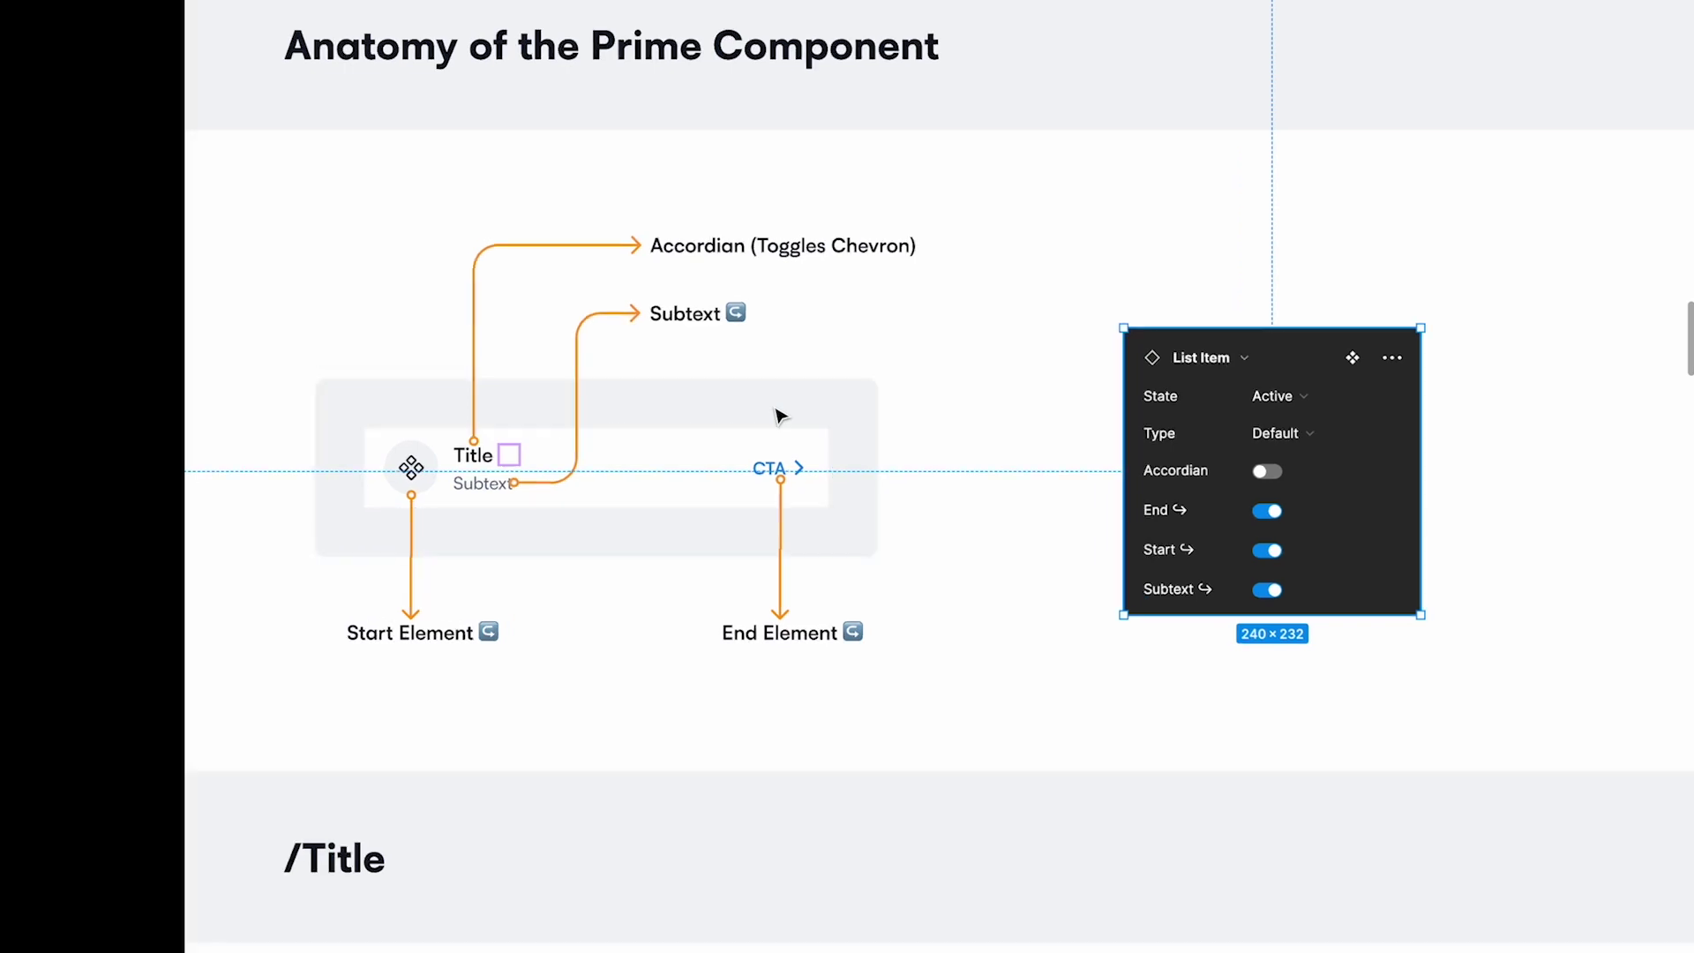
pyautogui.scroll(2, 402, 464)
# Alt-drag a copy of the 375×64 anatomy list item onto the empty canvas.
pyautogui.click(283, 505)
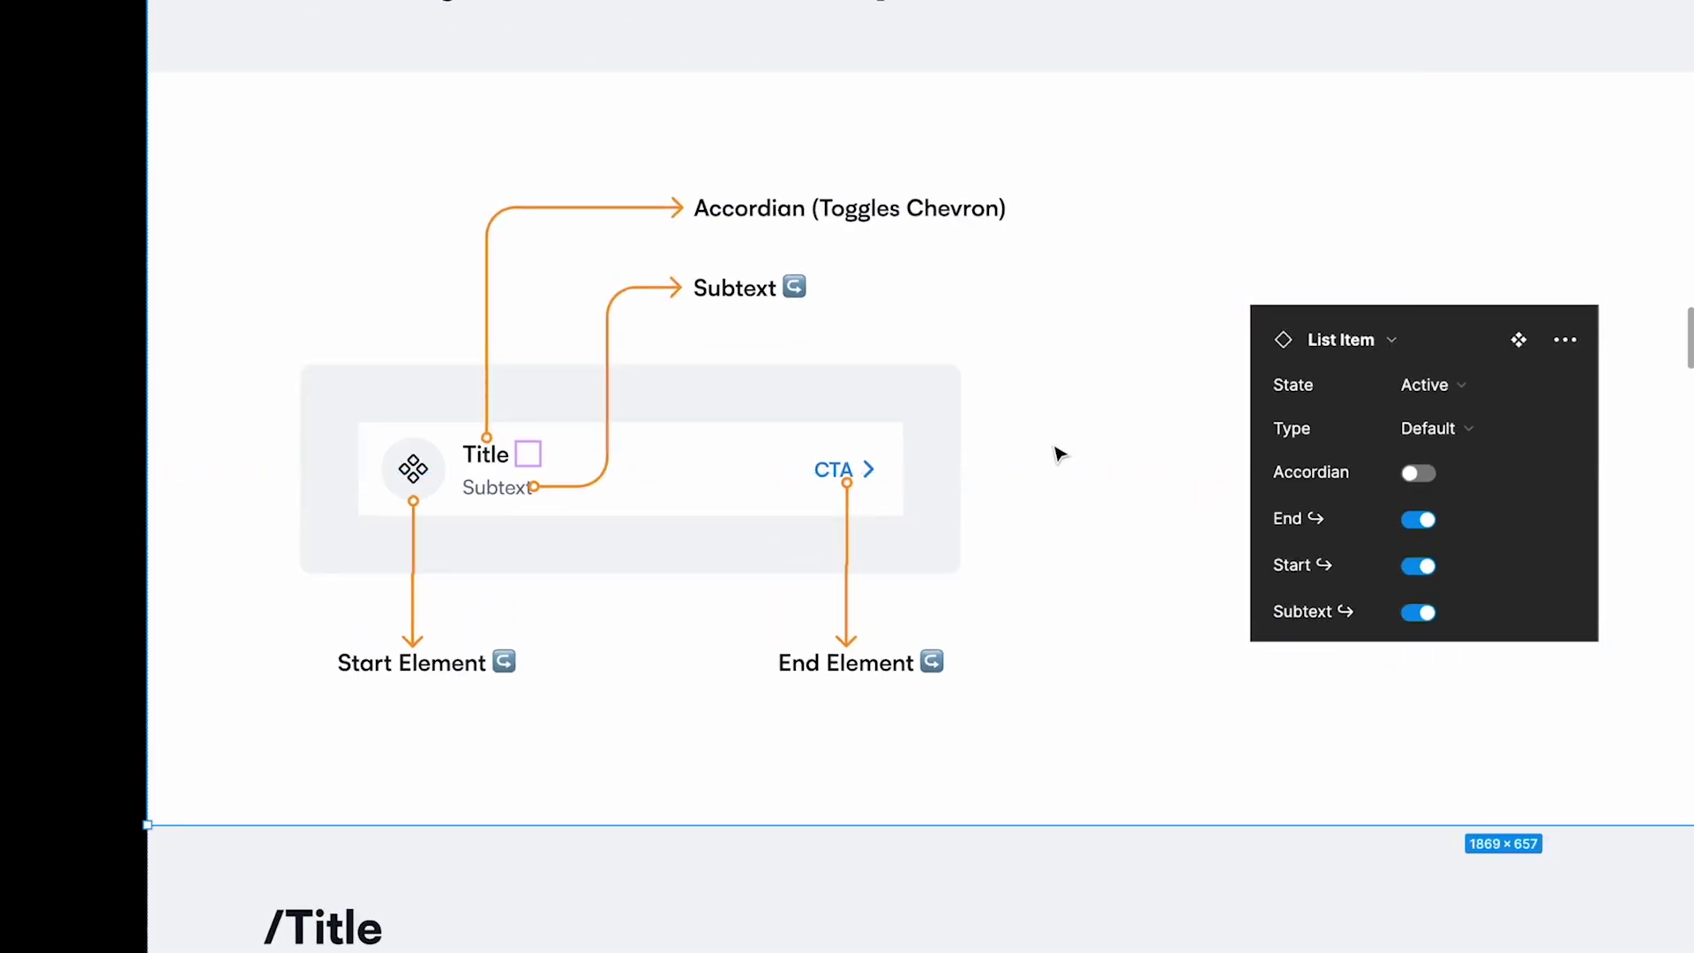
pyautogui.click(617, 468)
pyautogui.doubleClick(617, 468)
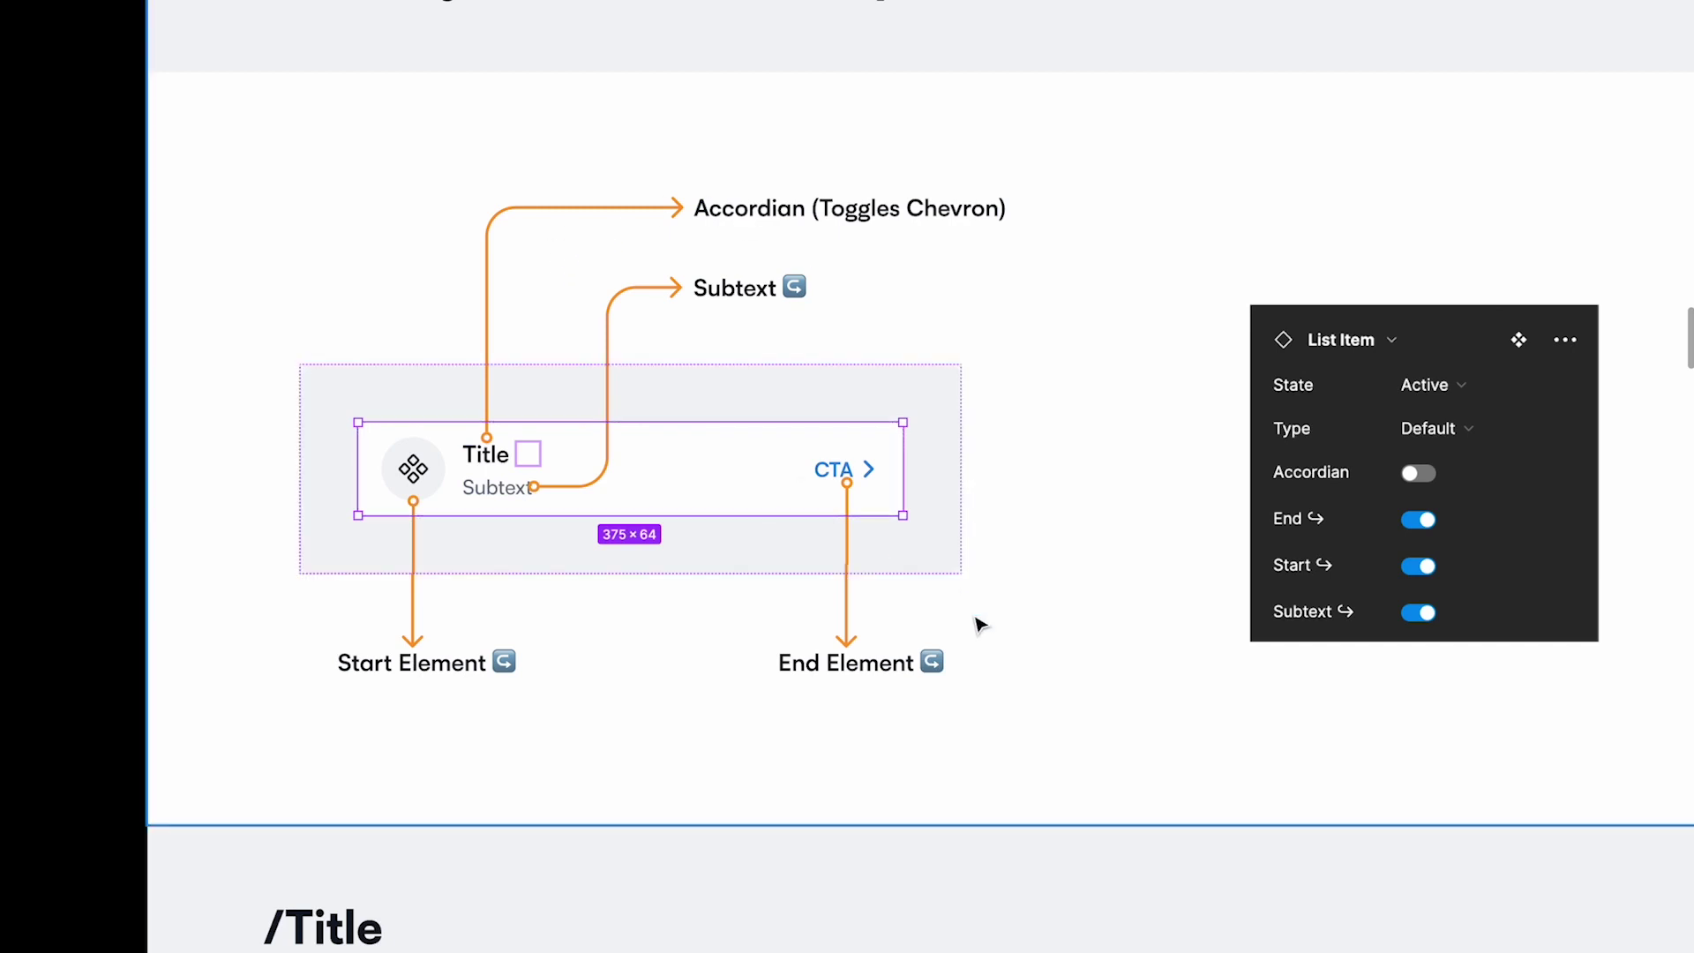
pyautogui.scroll(1, 982, 626)
pyautogui.hscroll(1, 982, 626)
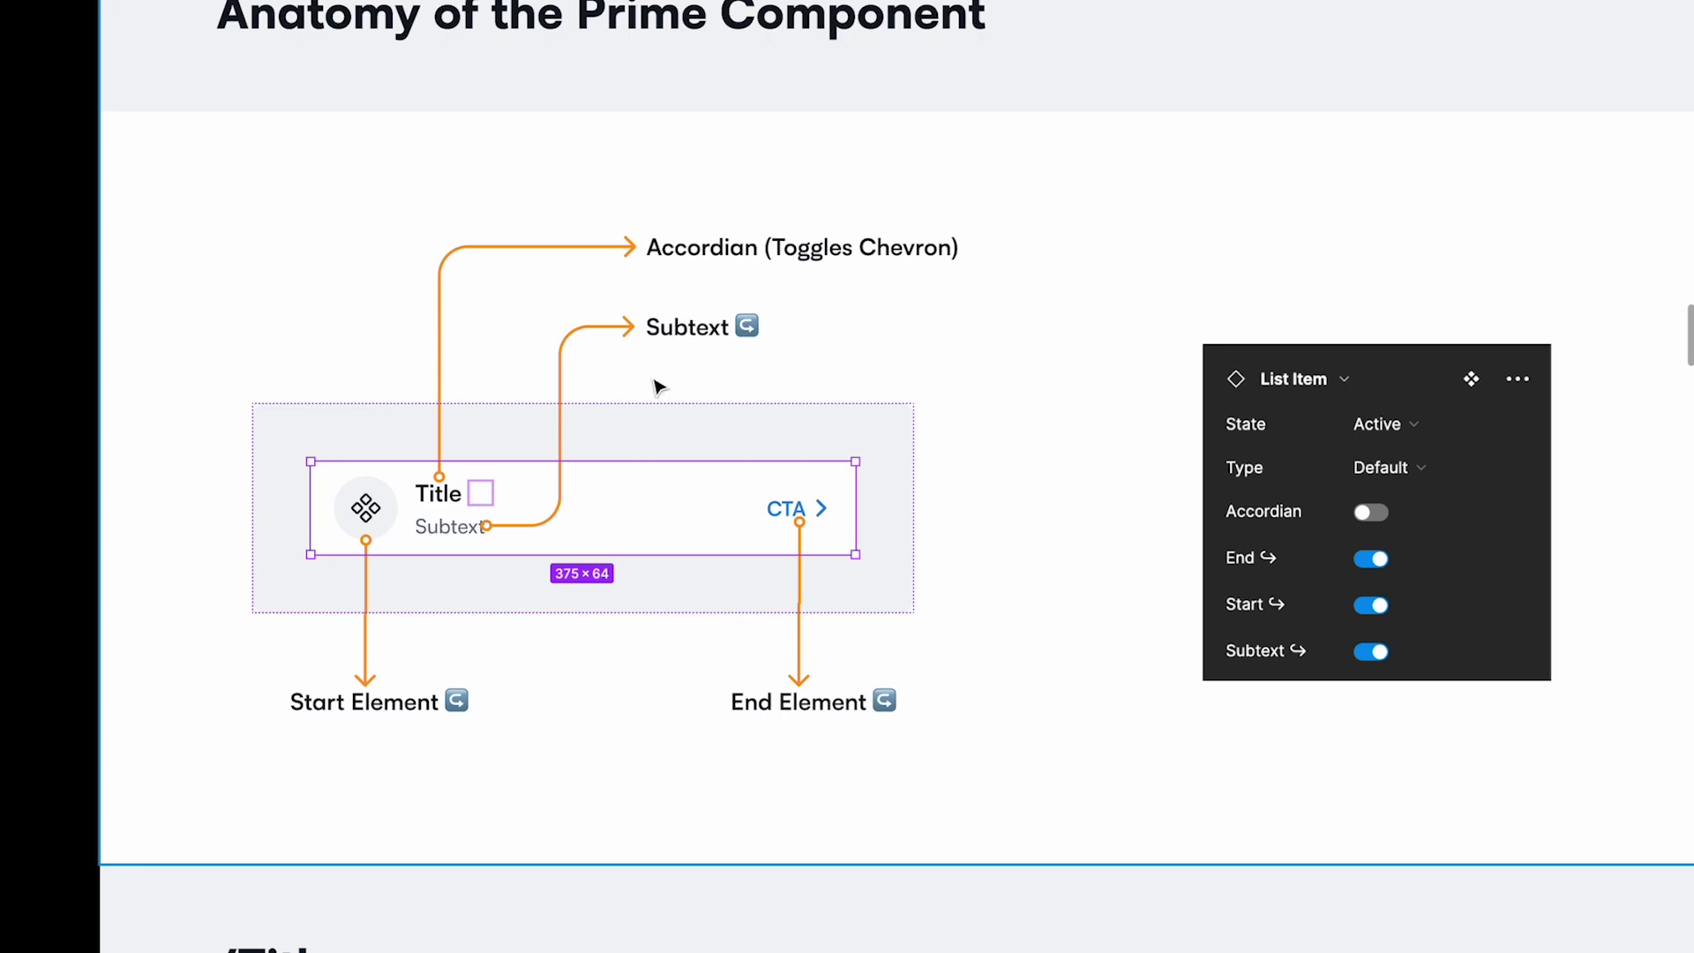
pyautogui.hscroll(-5, 685, 385)
pyautogui.keyDown('ctrl'); pyautogui.scroll(-2, 686, 385); pyautogui.keyUp('ctrl')
pyautogui.keyDown('alt'); pyautogui.moveTo(1050, 491); pyautogui.dragTo(129, 490); pyautogui.keyUp('alt')
pyautogui.hscroll(-6, 128, 490)
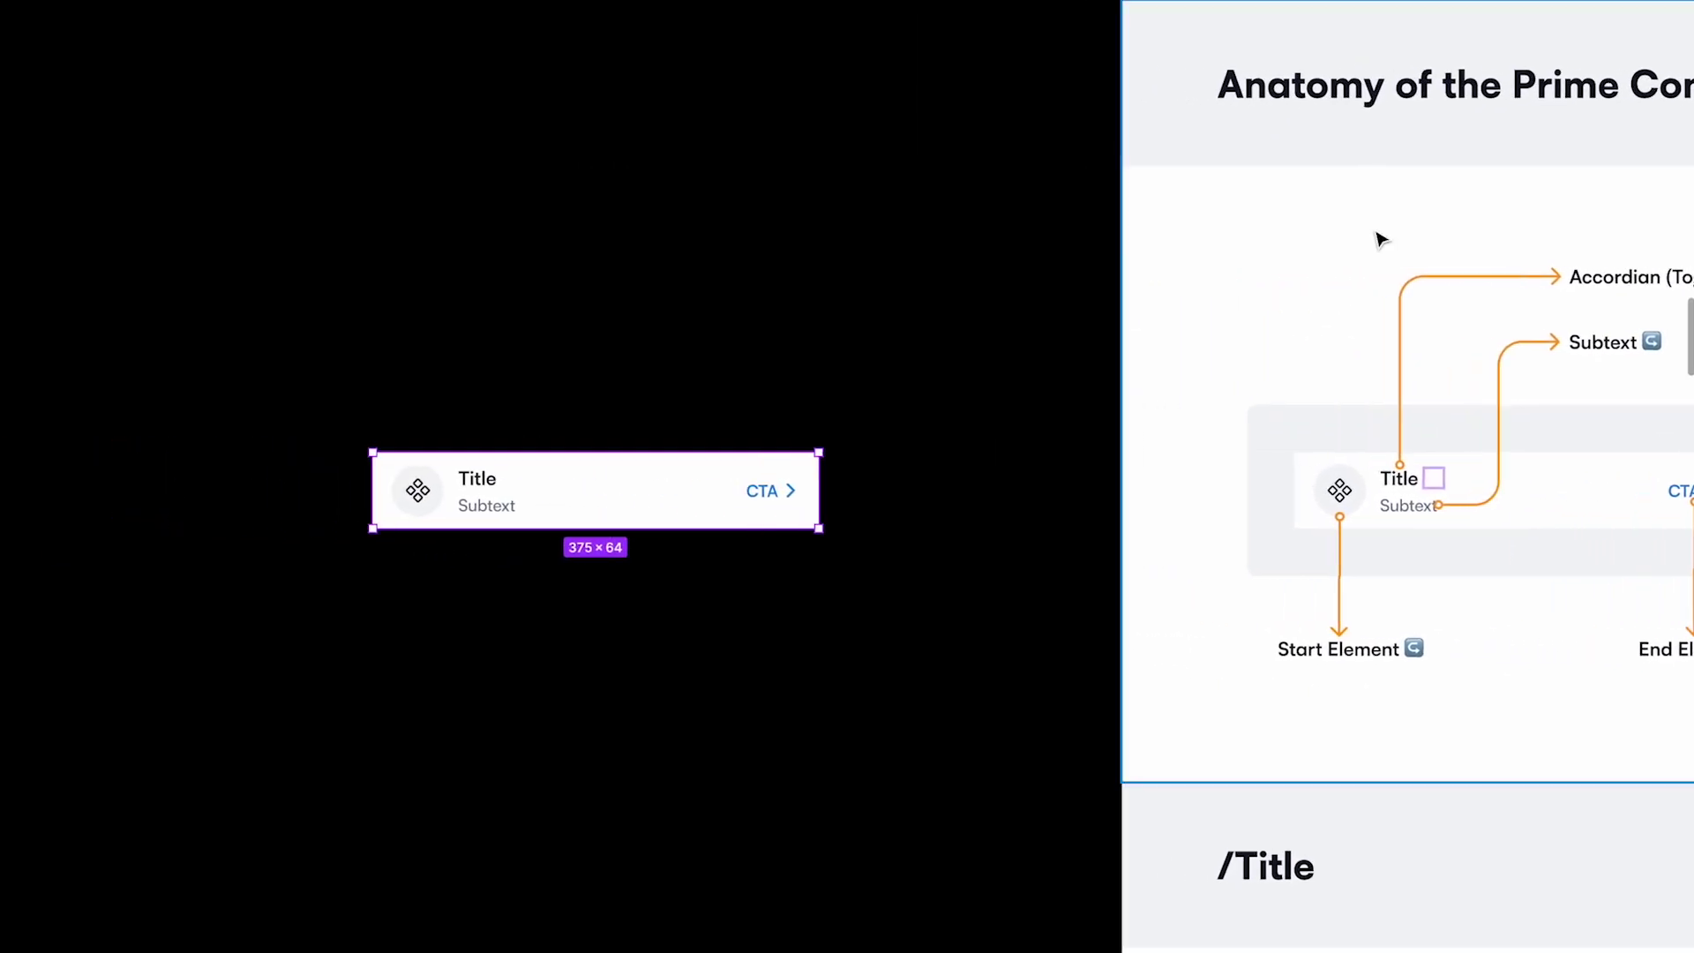
# Copy the 'Accordian (Toggles Chevron)' label out onto the canvas above the list item.
pyautogui.doubleClick(1622, 283)
pyautogui.doubleClick(1623, 281)
pyautogui.click(1567, 232)
pyautogui.keyDown('alt'); pyautogui.moveTo(1609, 281); pyautogui.dragTo(658, 318); pyautogui.keyUp('alt')
# Detach the label's colour style and set its text colour to white.
pyautogui.hotkey('ctrl', '\\')
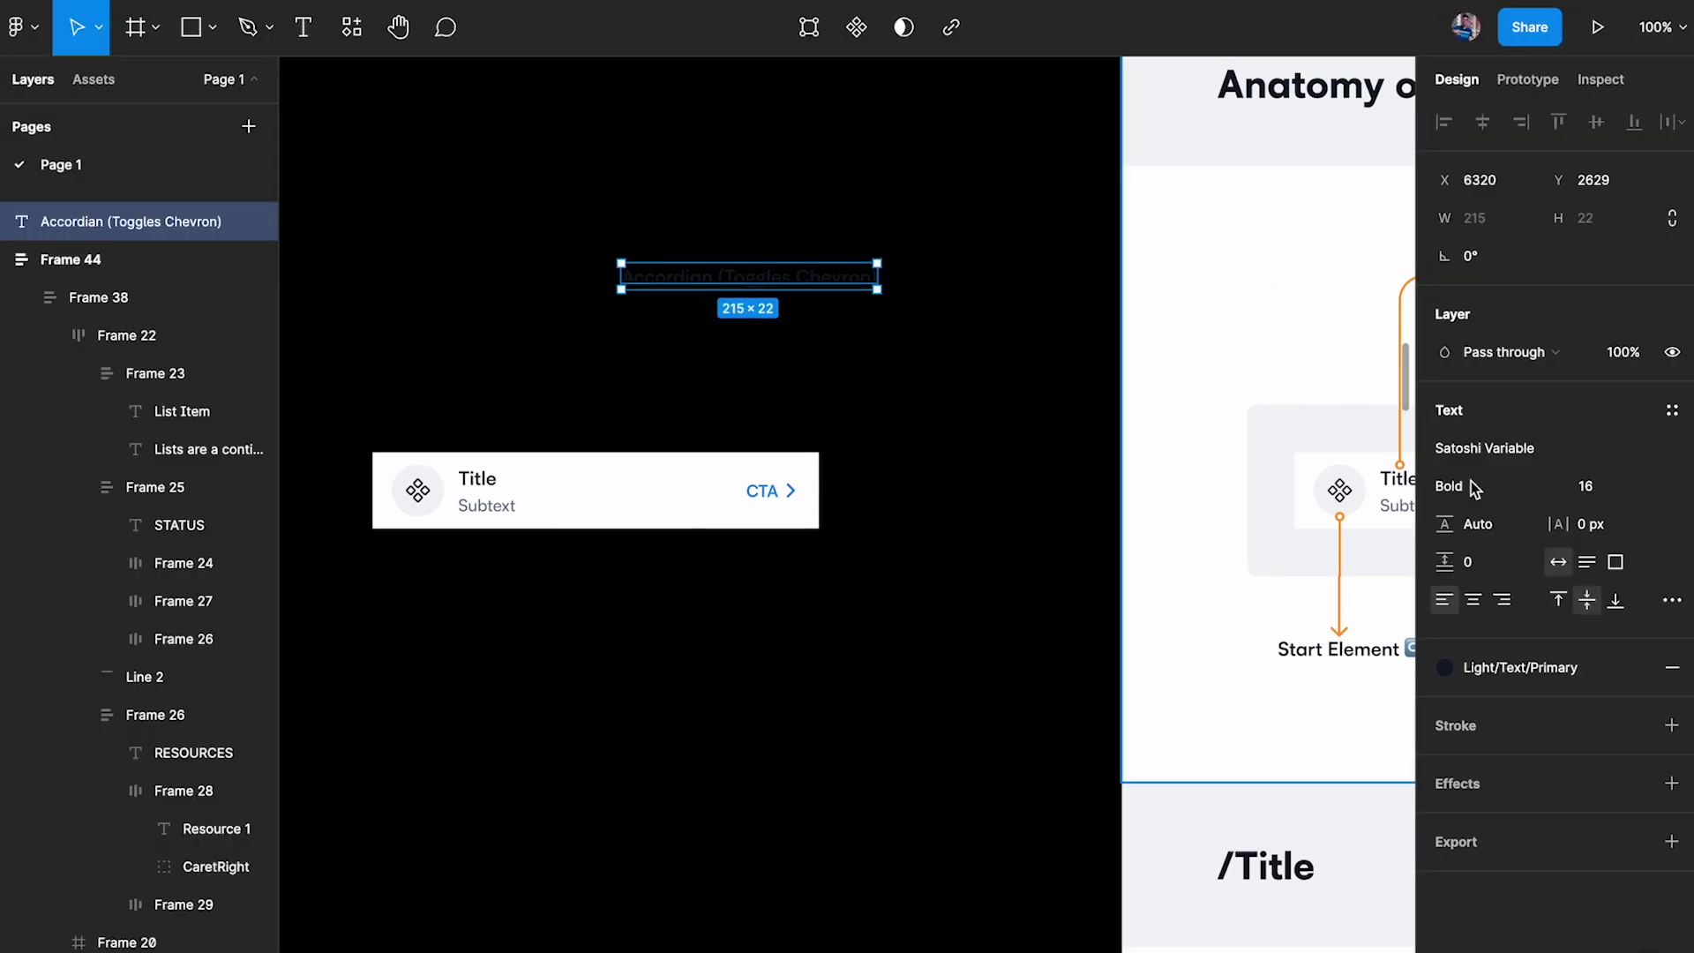
pyautogui.click(1635, 667)
pyautogui.click(1445, 705)
pyautogui.click(1208, 451)
pyautogui.moveTo(1117, 384); pyautogui.dragTo(1110, 381)
pyautogui.click(921, 300)
# Open the plugins and resources browser.
pyautogui.scroll(3, 578, 317)
pyautogui.hscroll(-2, 686, 316)
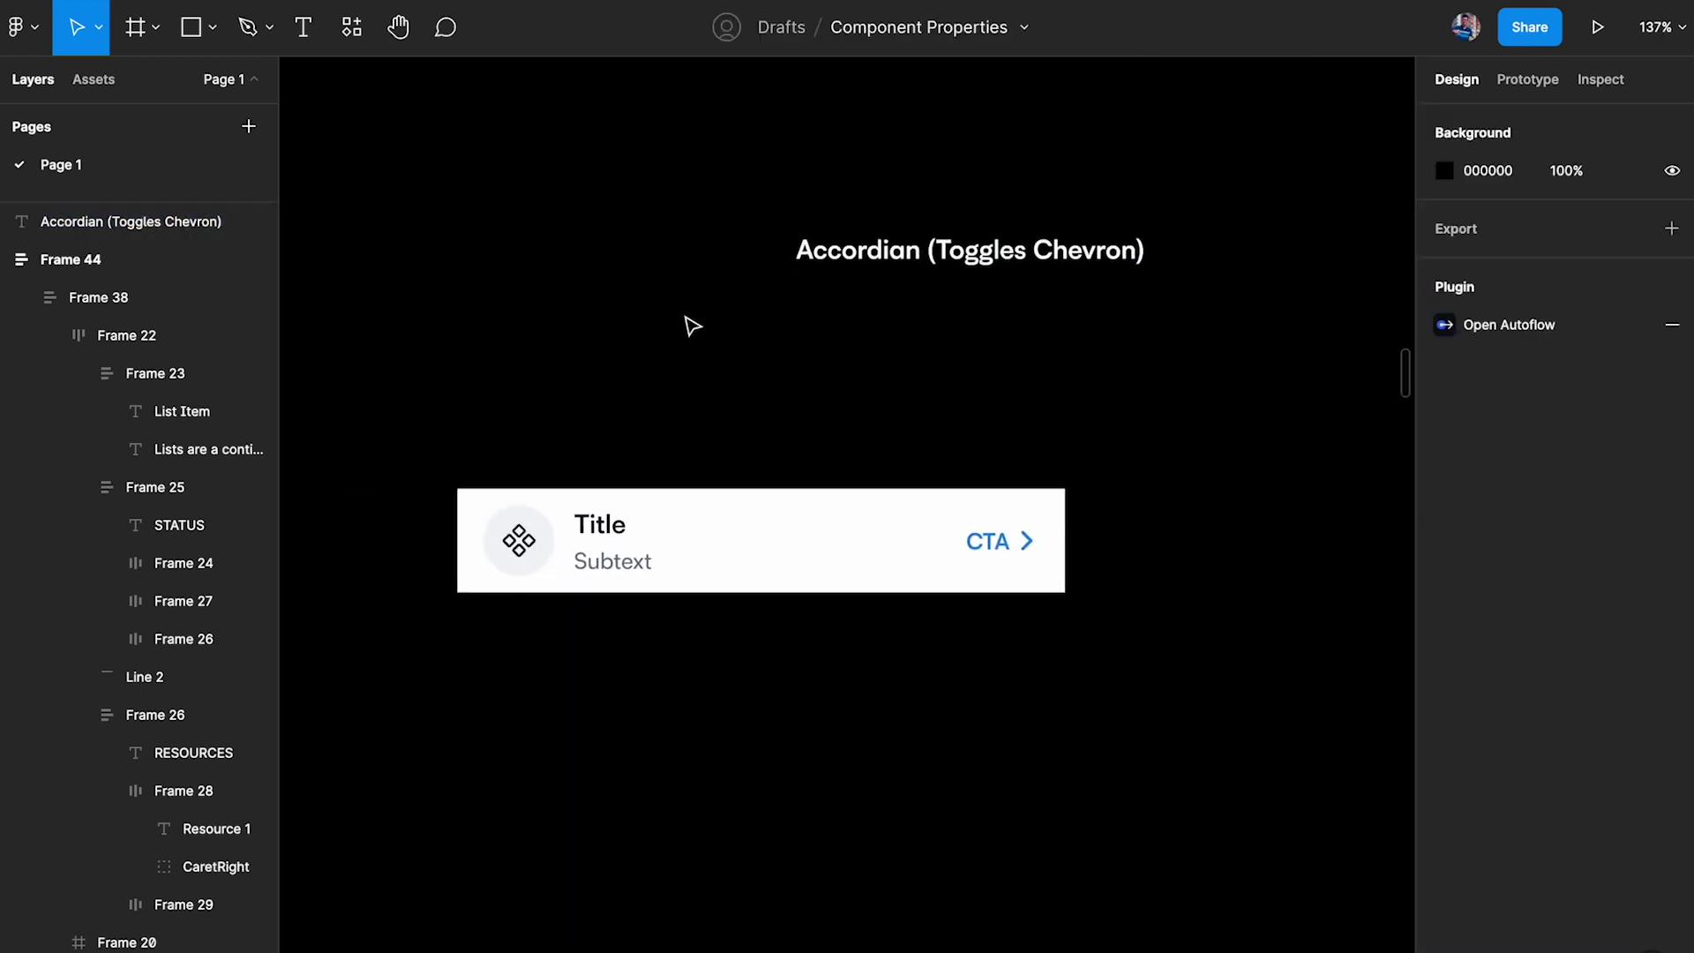
pyautogui.click(349, 29)
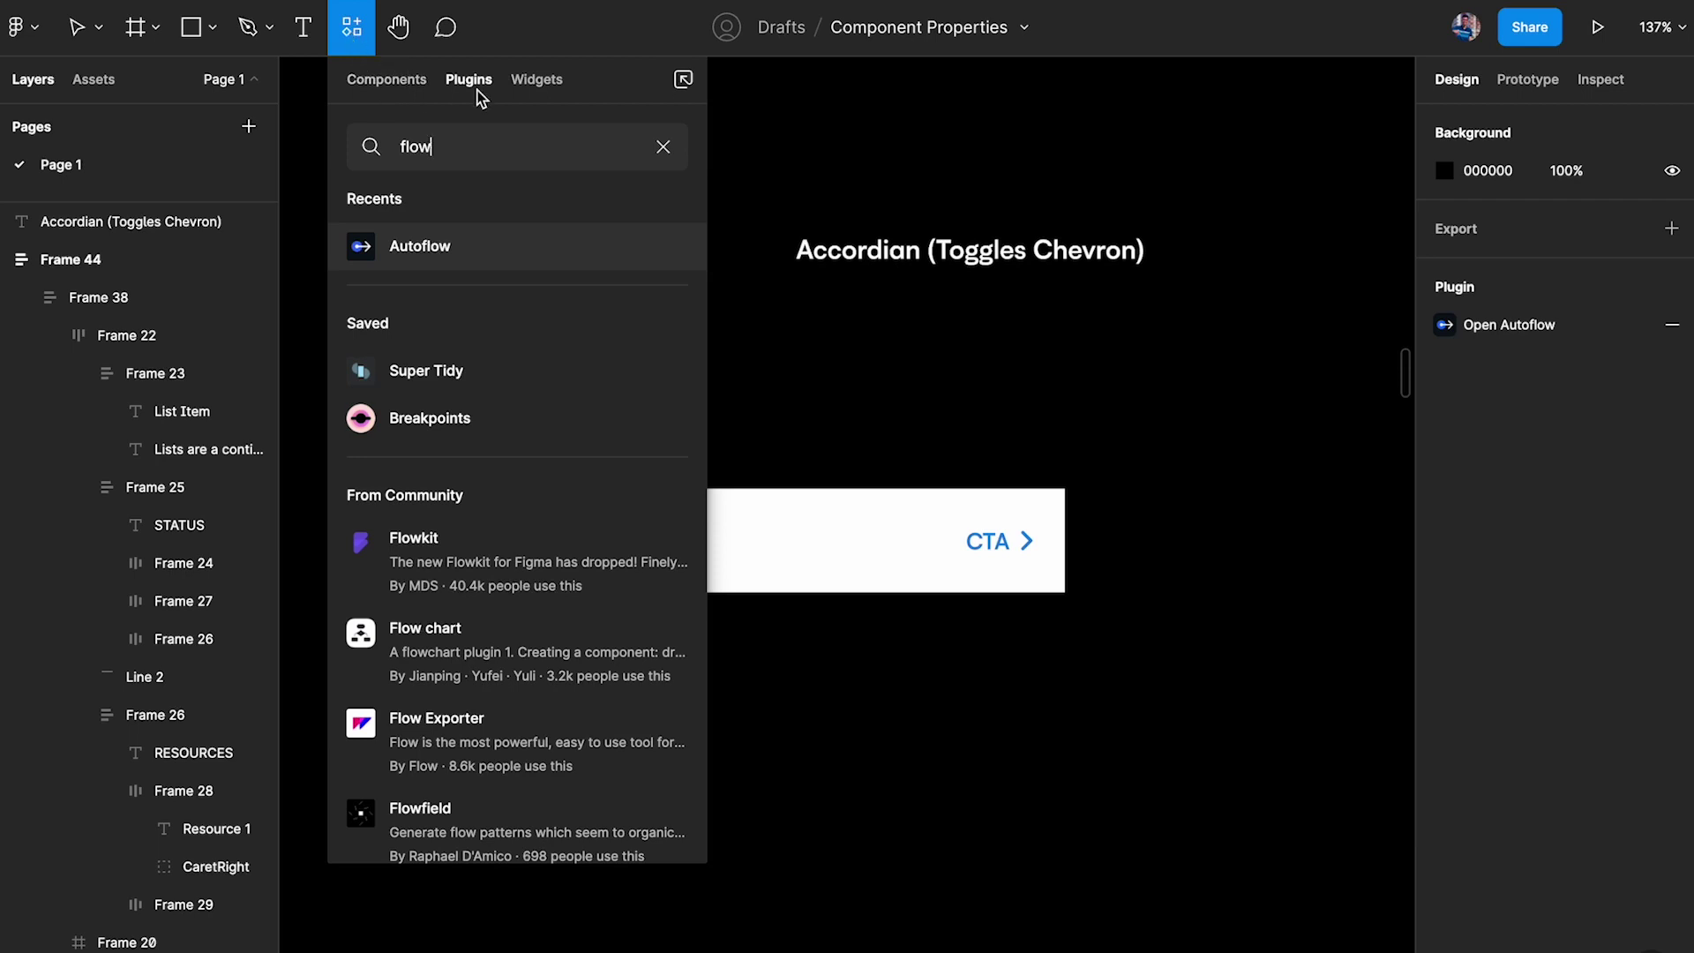
# Draw an Autoflow arrow from the copied list item to the Accordian label.
pyautogui.click(673, 245)
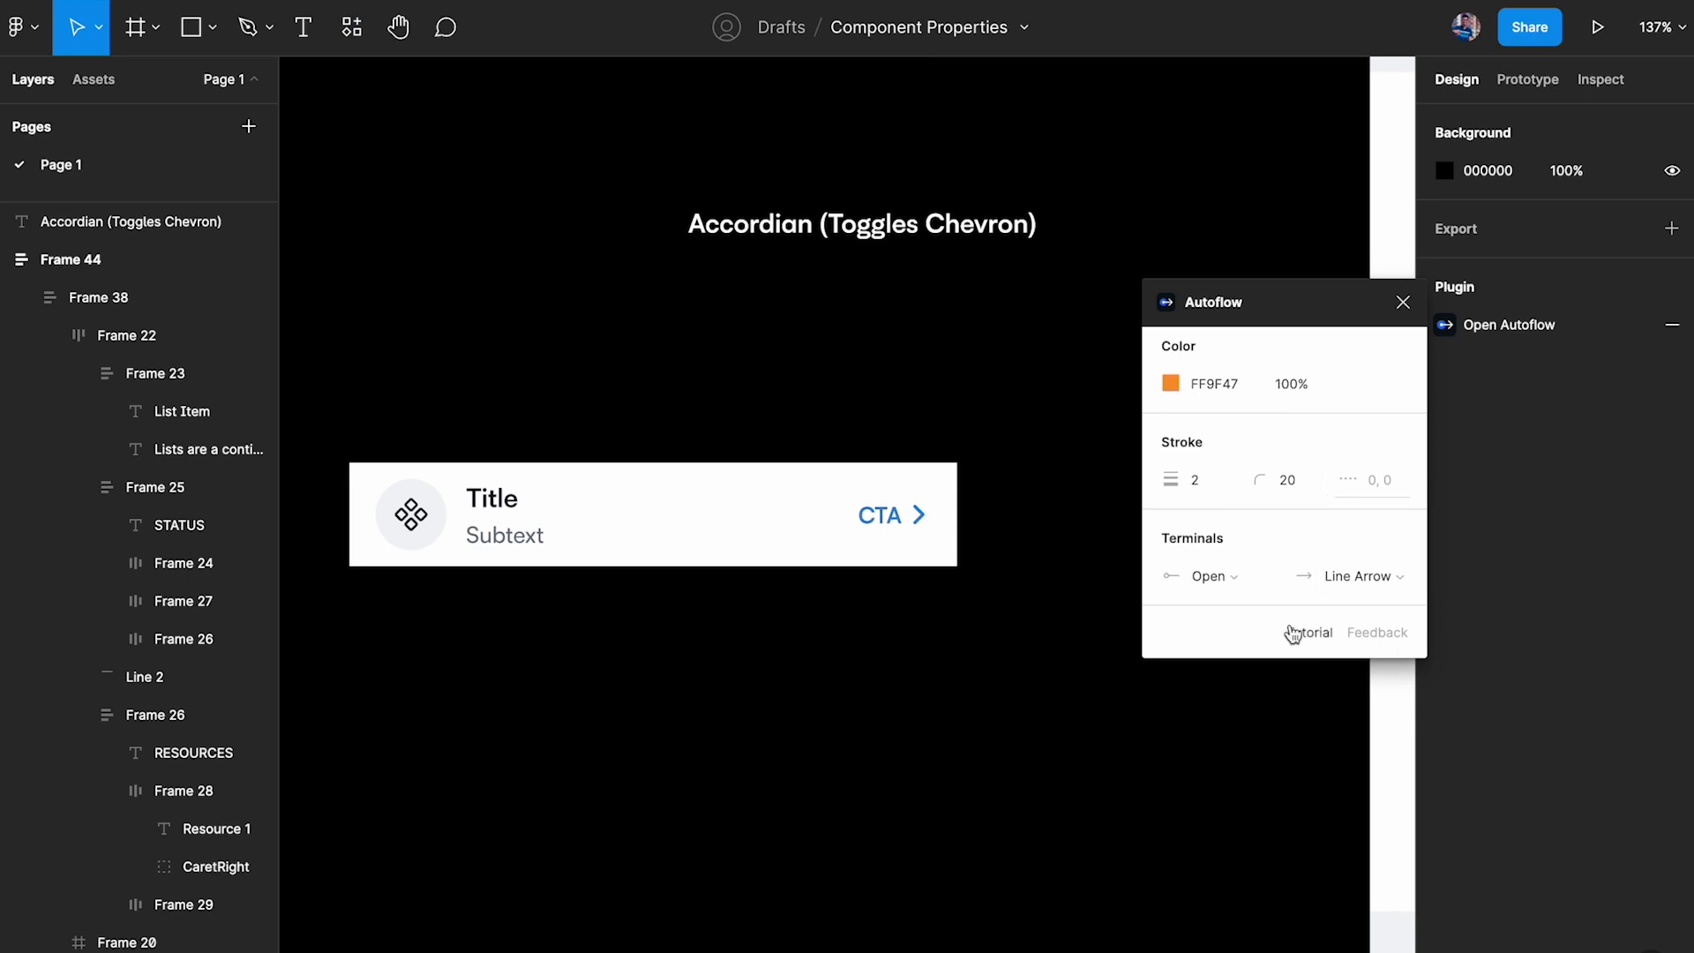
pyautogui.hscroll(-1, 874, 483)
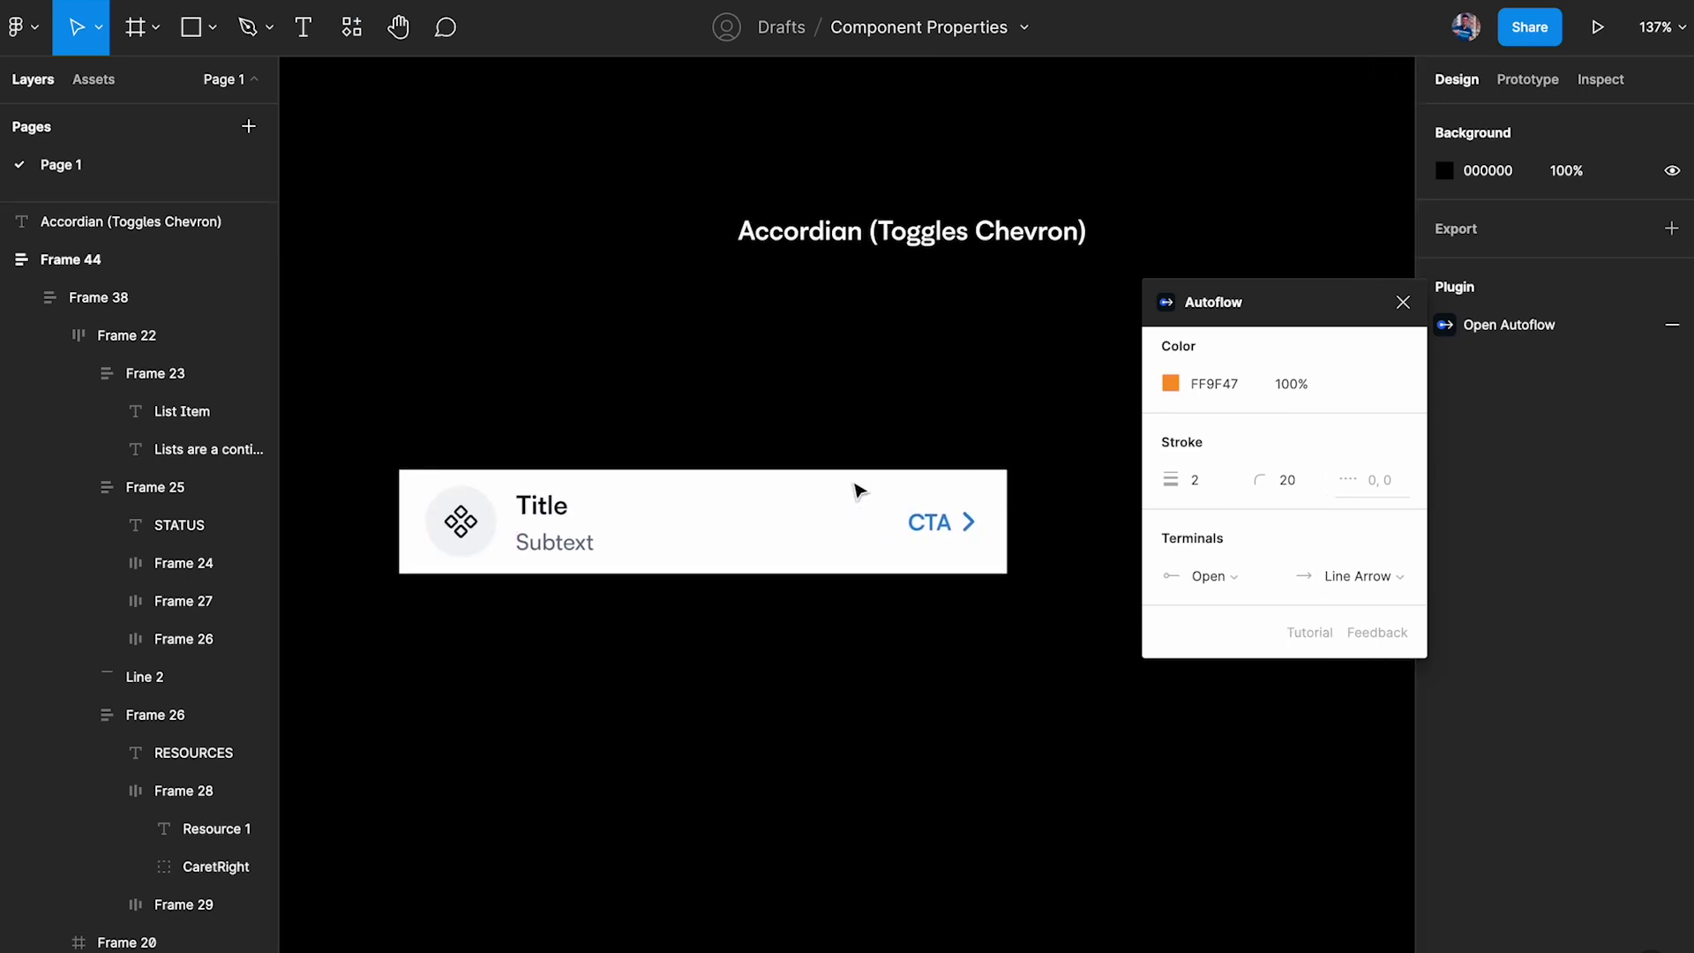
pyautogui.click(554, 519)
pyautogui.click(466, 526)
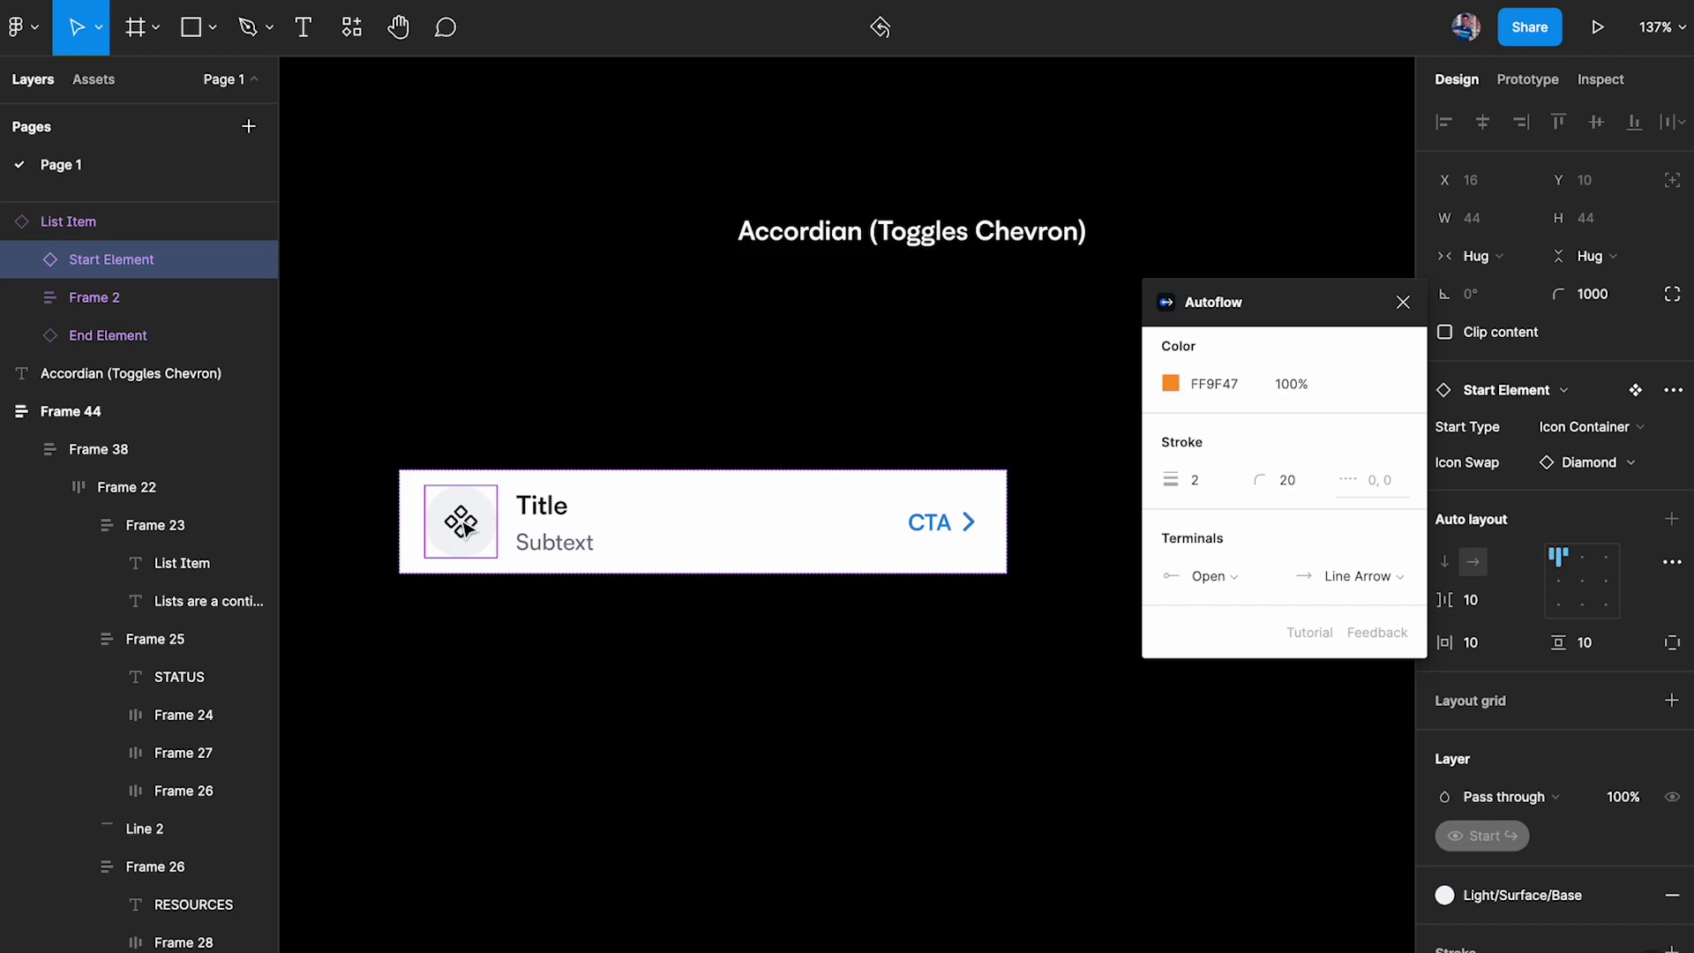
pyautogui.keyDown('shift'); pyautogui.click(813, 239); pyautogui.keyUp('shift')
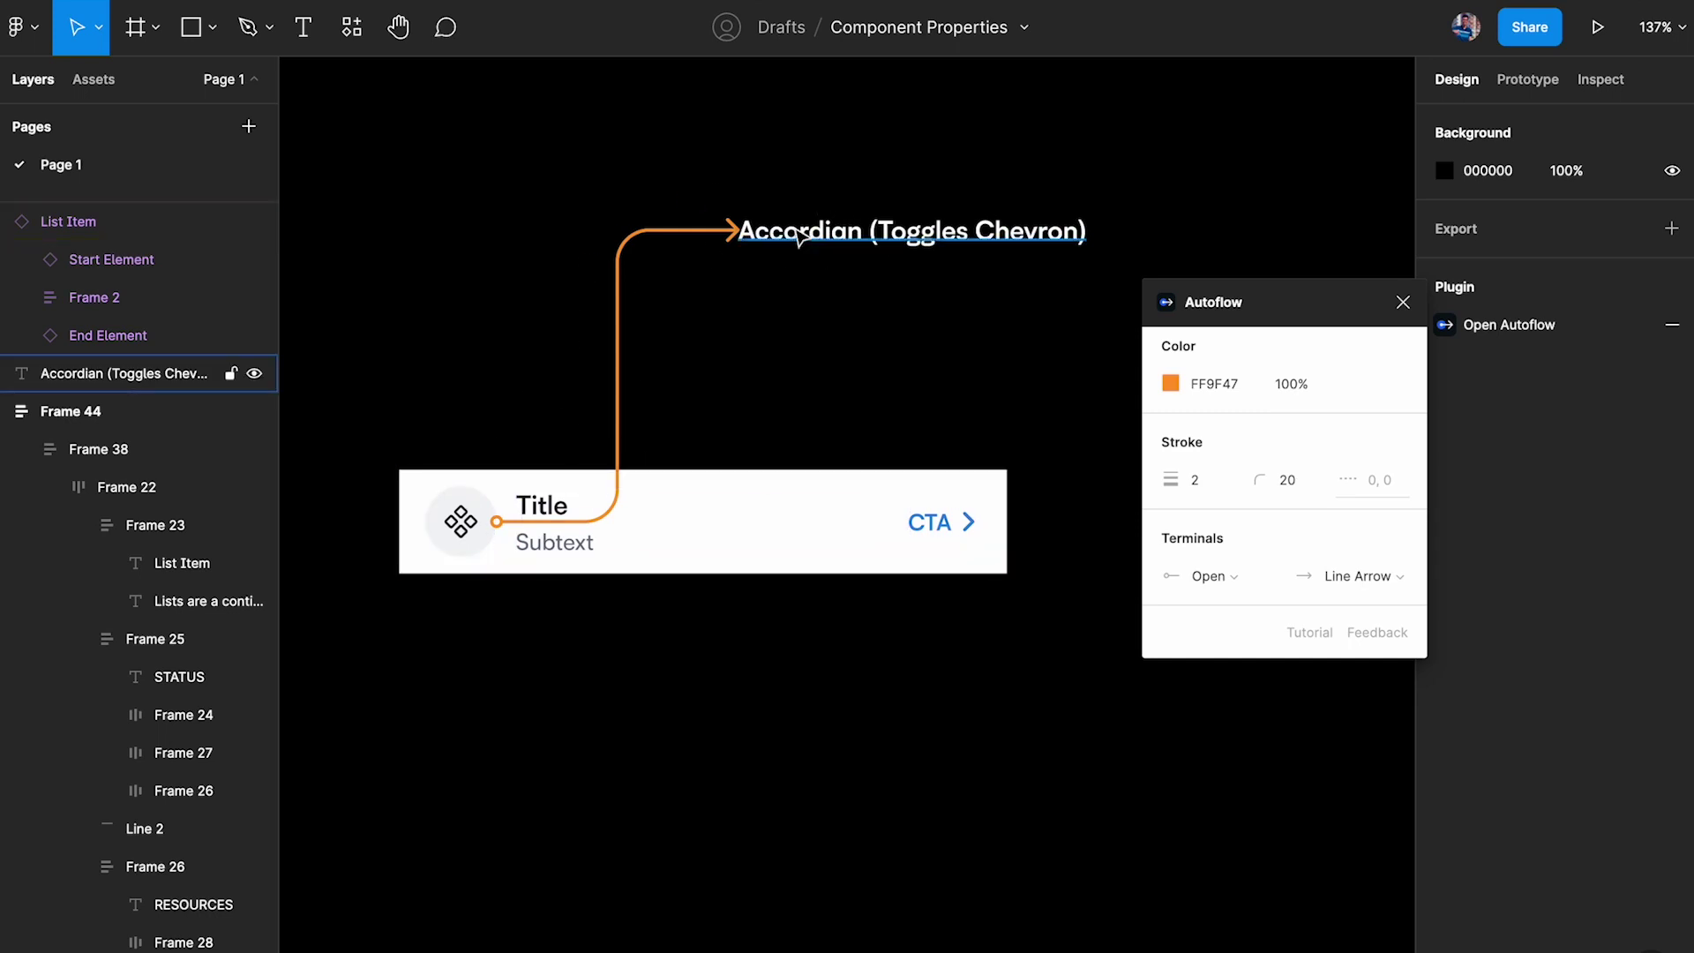
# Shift the Accordian label right and down, close the Autoflow panel, and select all three items.
pyautogui.moveTo(1256, 302); pyautogui.dragTo(1281, 272)
pyautogui.click(951, 247)
pyautogui.moveTo(879, 248); pyautogui.dragTo(776, 242)
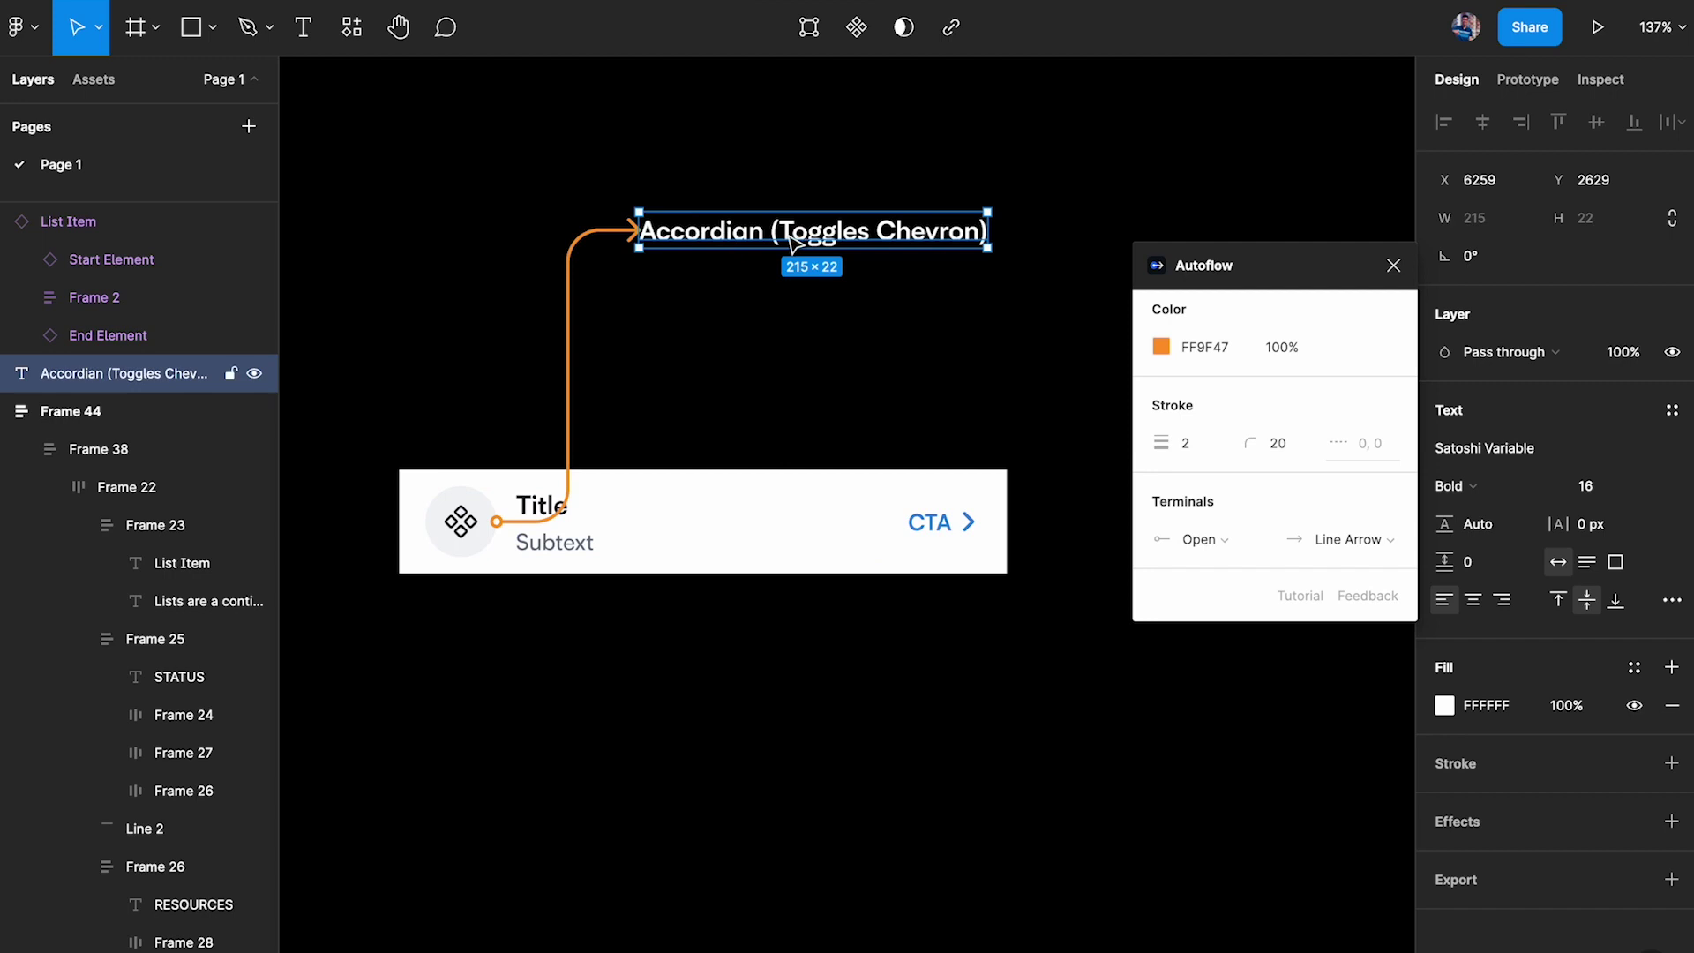
pyautogui.moveTo(729, 236); pyautogui.dragTo(800, 261)
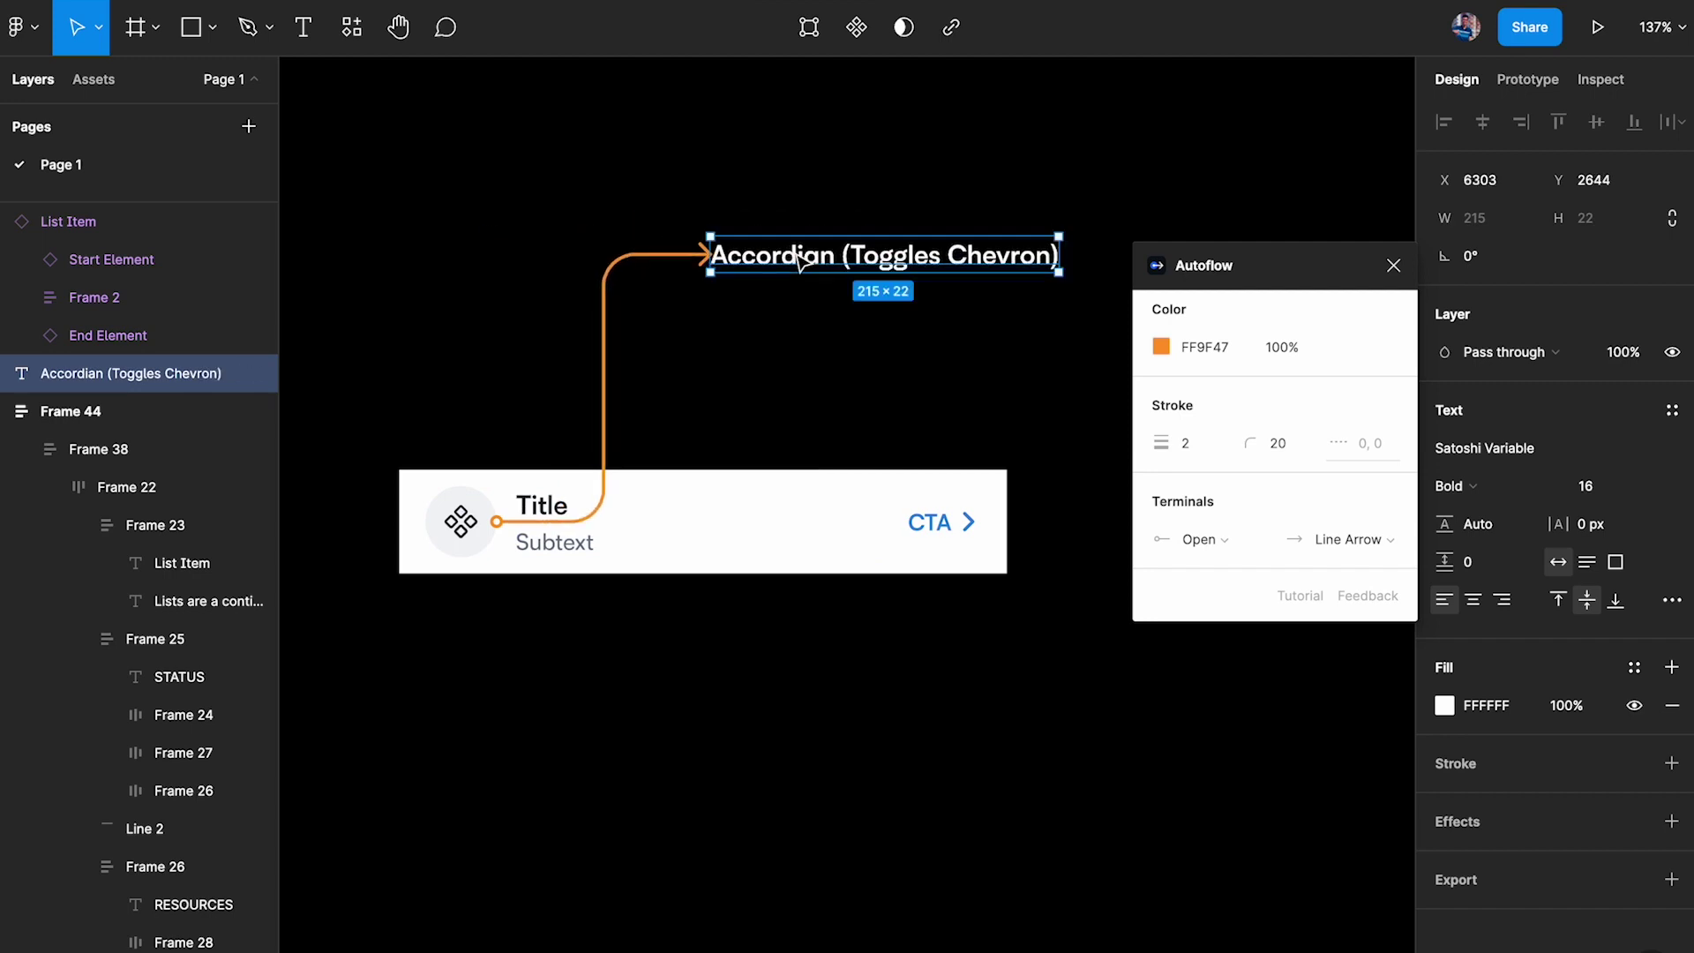
pyautogui.click(1394, 266)
pyautogui.moveTo(945, 268); pyautogui.dragTo(914, 252)
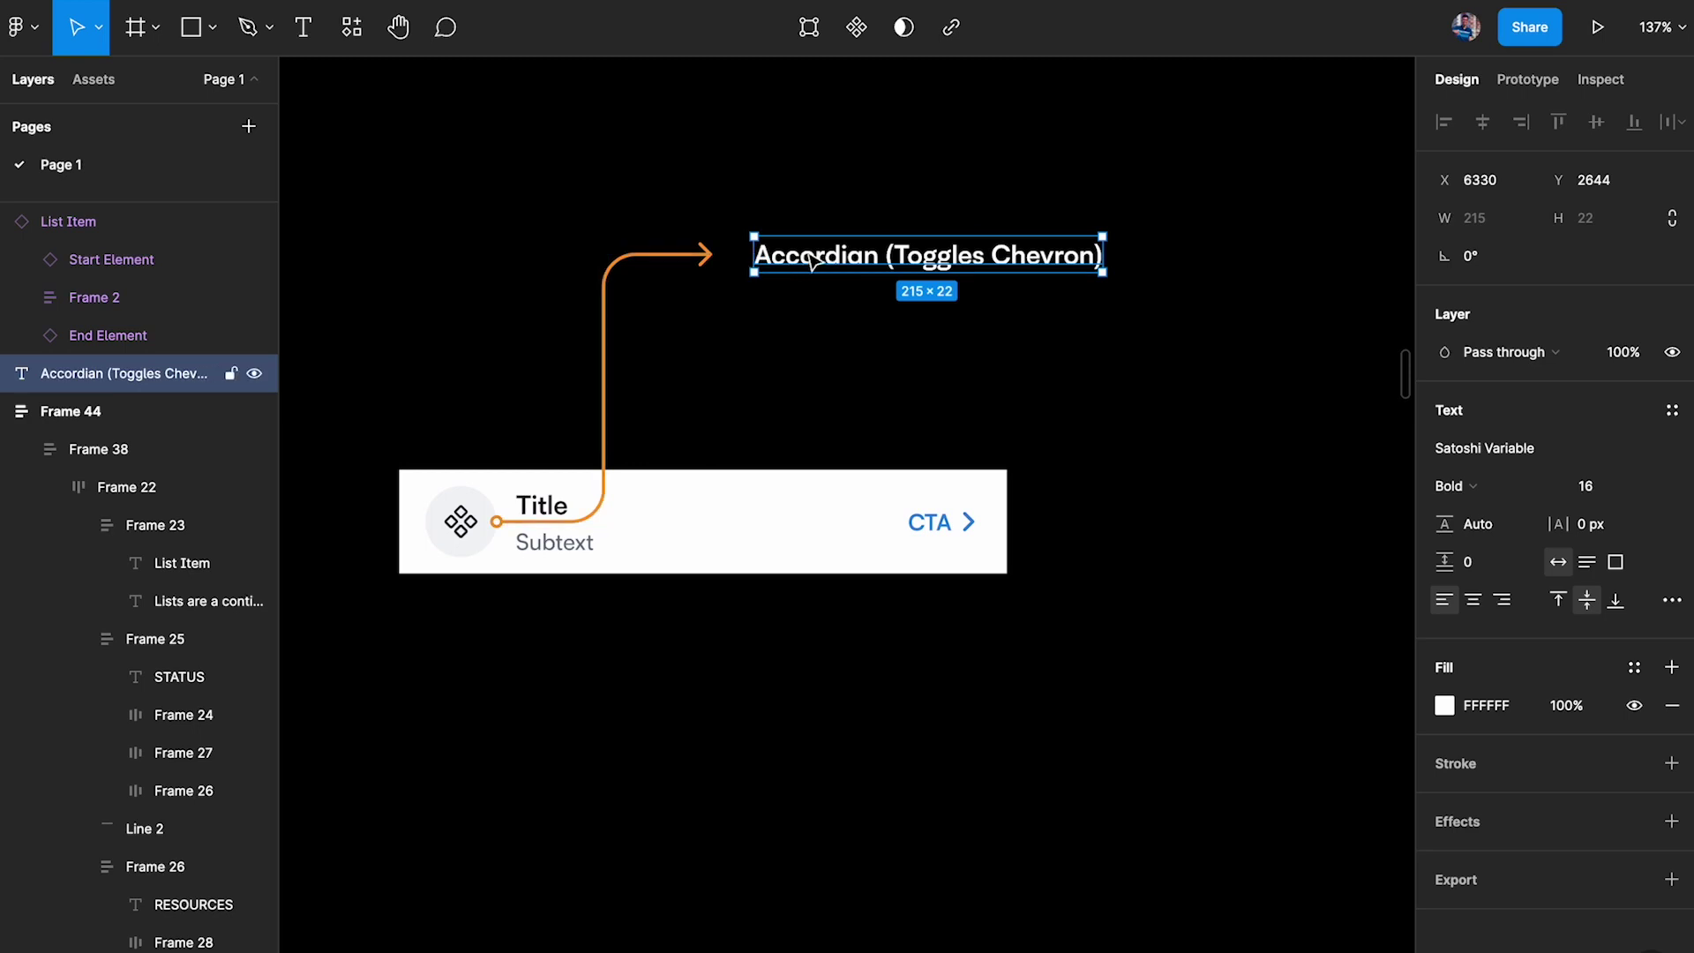
pyautogui.click(495, 230)
pyautogui.moveTo(465, 196); pyautogui.dragTo(851, 629)
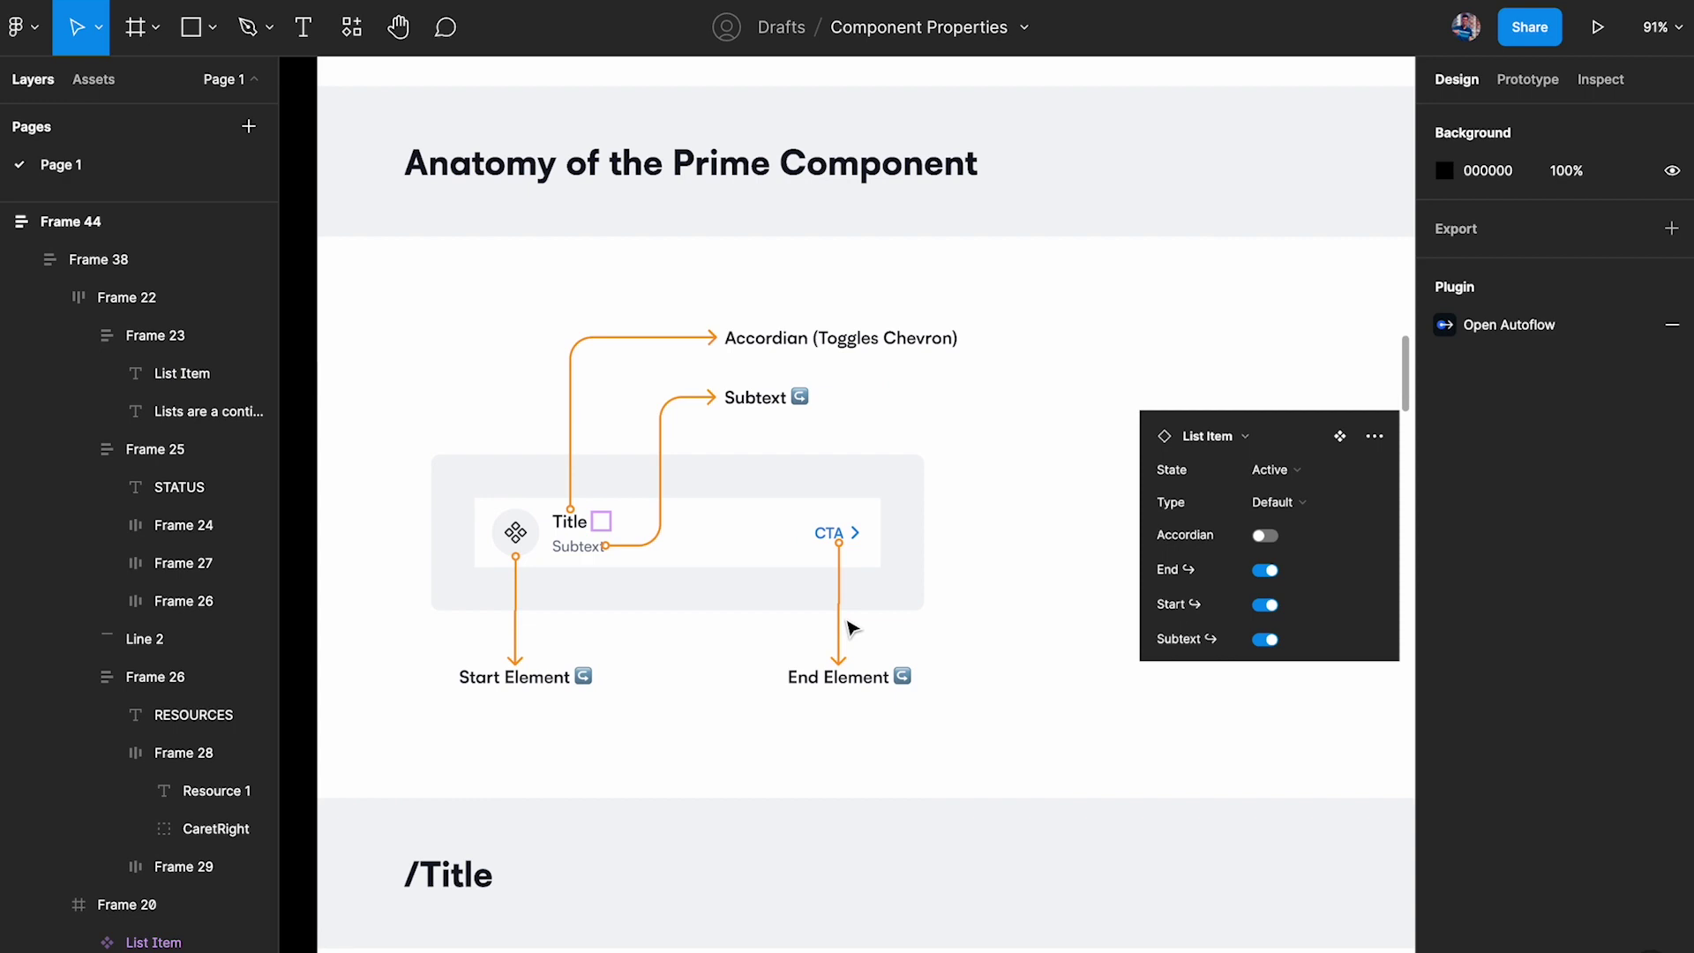
# Hide the UI and select the Accordian, Start Element and End Element labels.
pyautogui.hotkey('ctrl', '\\')
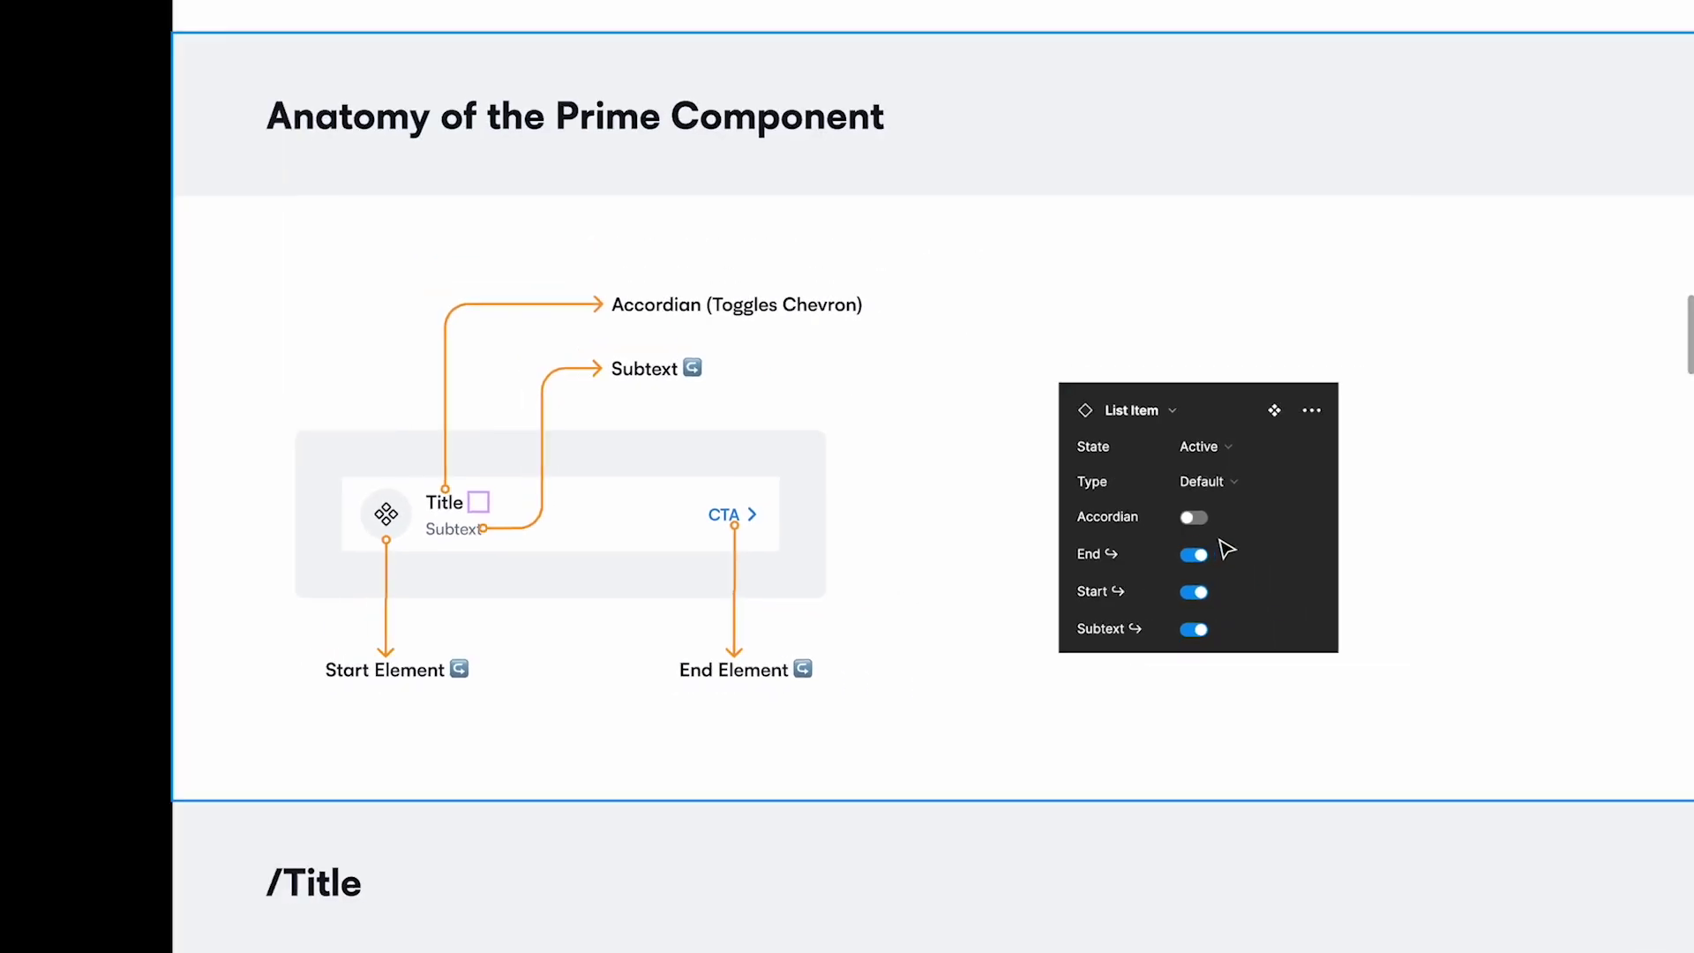
pyautogui.click(720, 316)
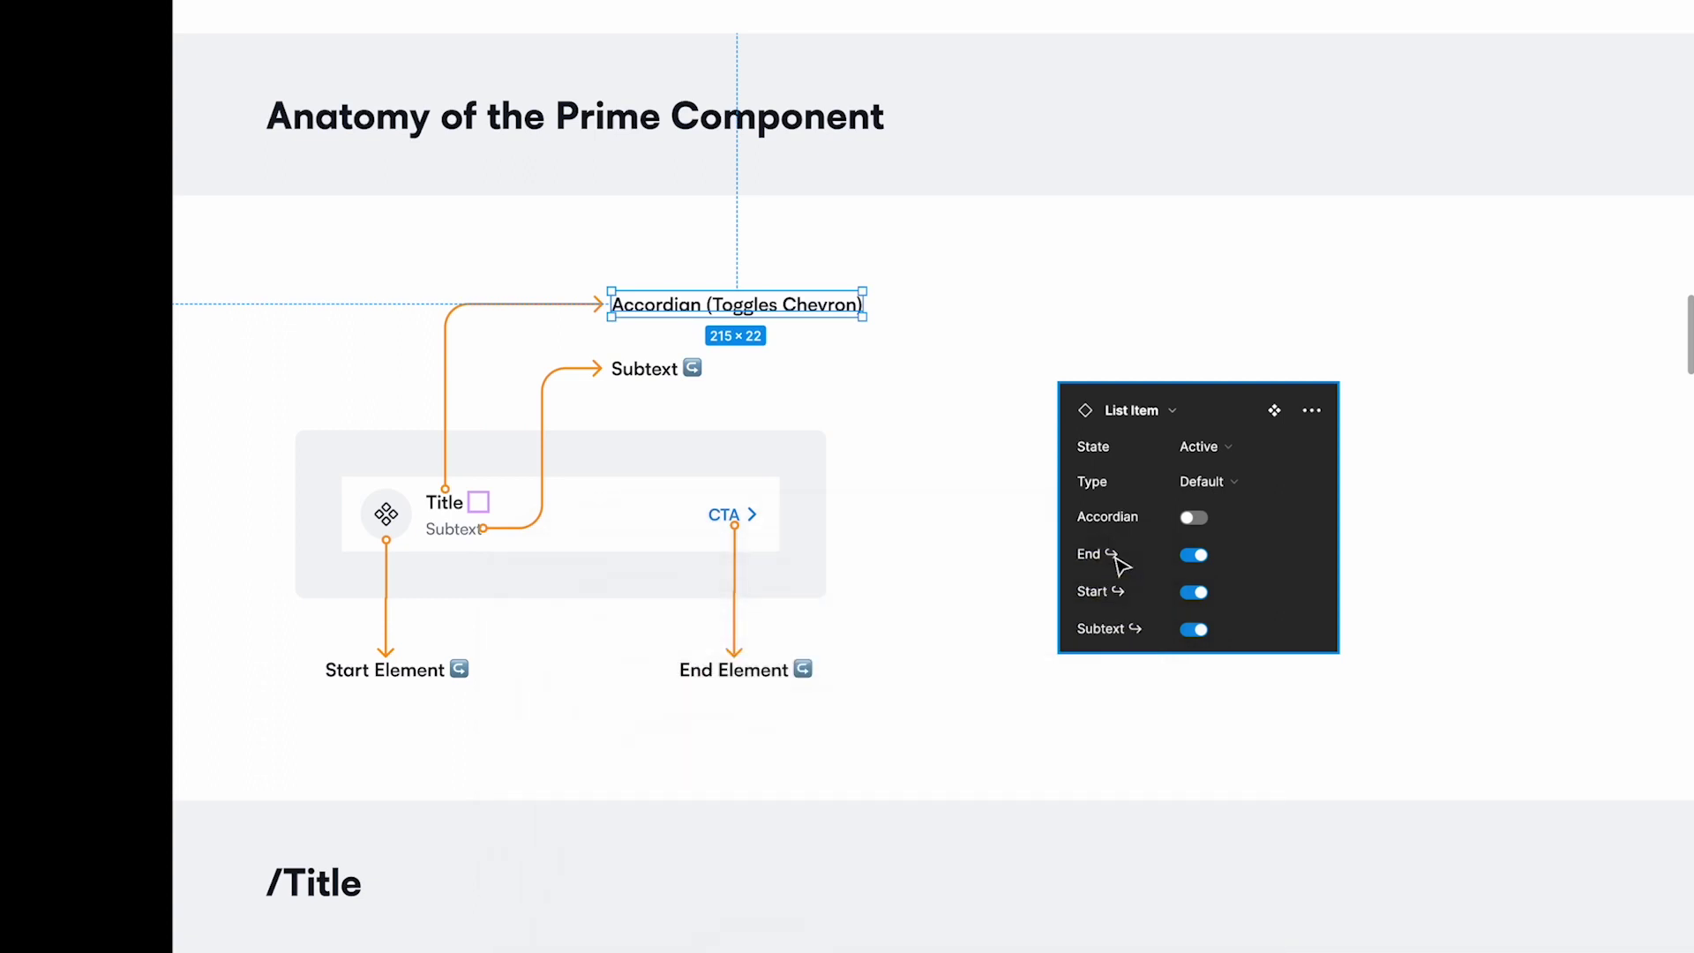
pyautogui.click(382, 677)
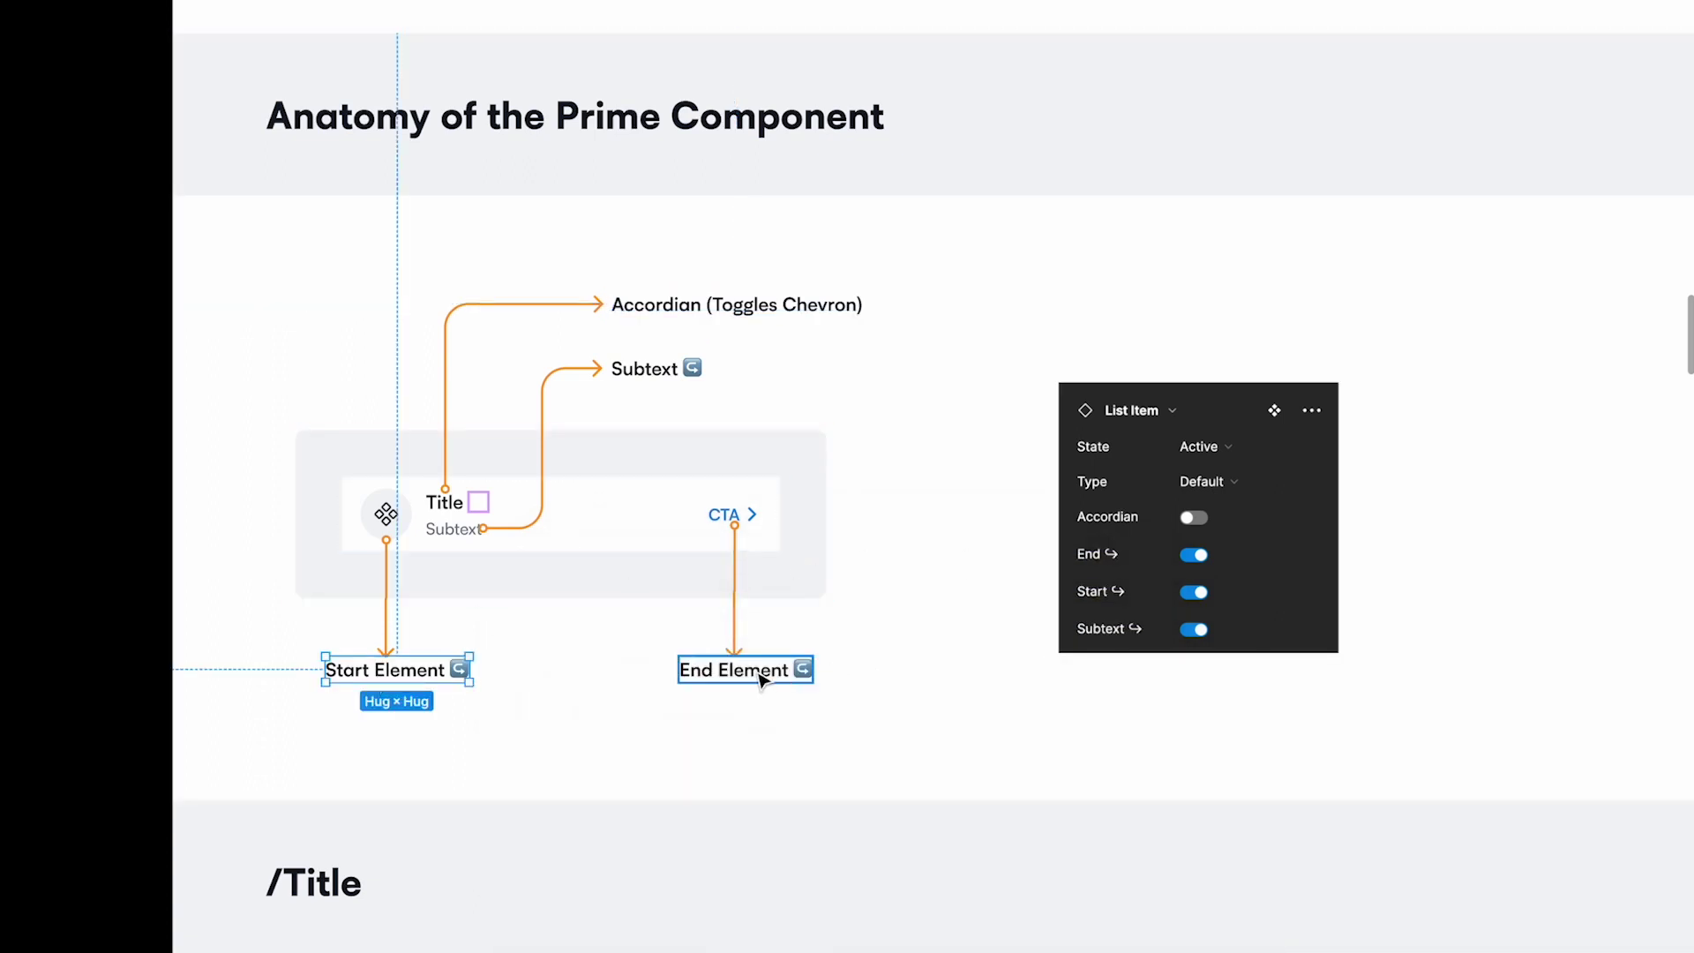
pyautogui.click(760, 678)
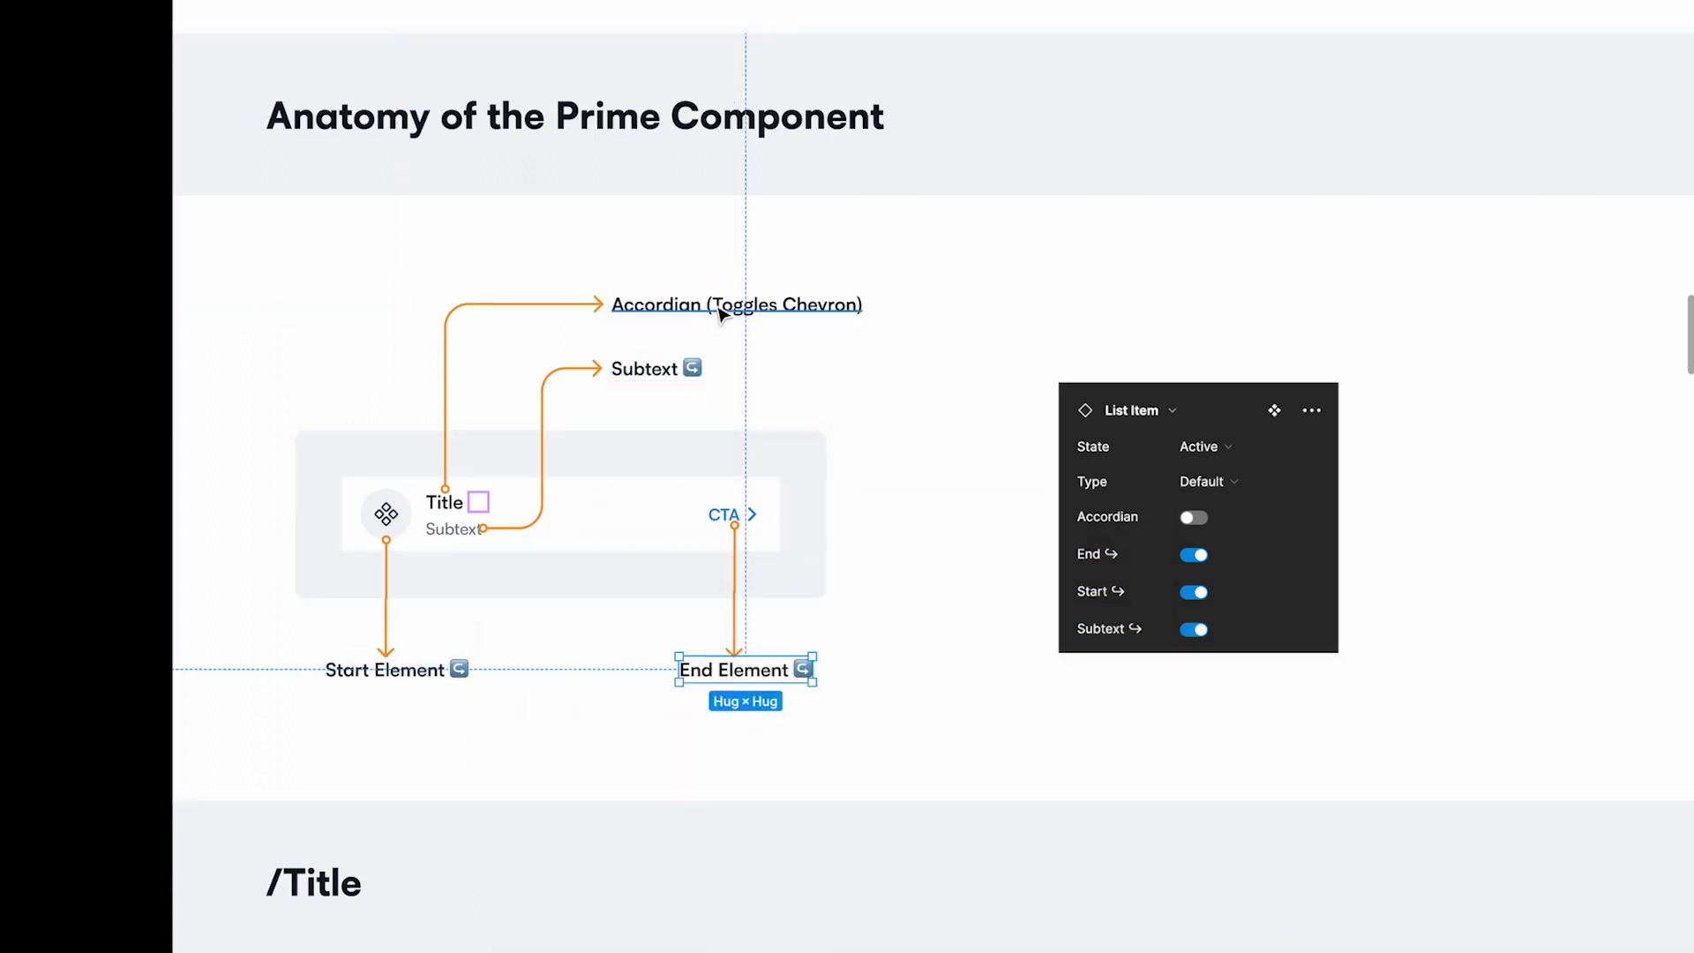
# Move down to the /Title section and select its frame.
pyautogui.scroll(2, 802, 691)
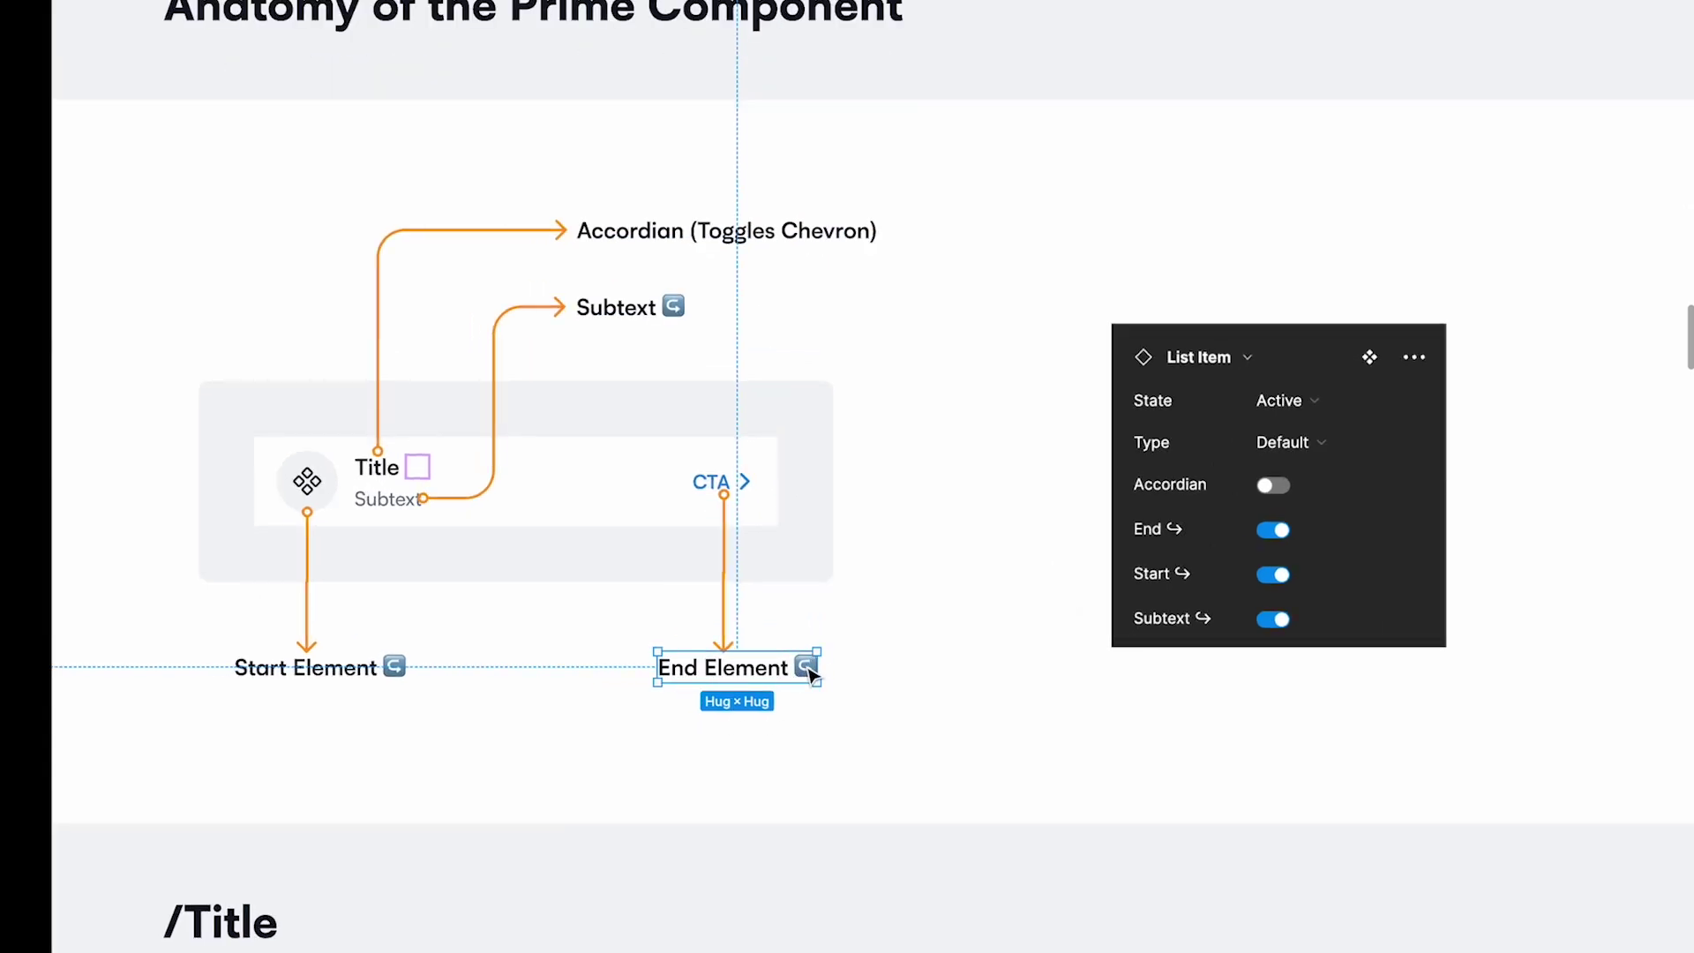
pyautogui.scroll(-4, 812, 676)
pyautogui.scroll(3, 808, 668)
pyautogui.scroll(1, 685, 458)
pyautogui.scroll(1, 684, 460)
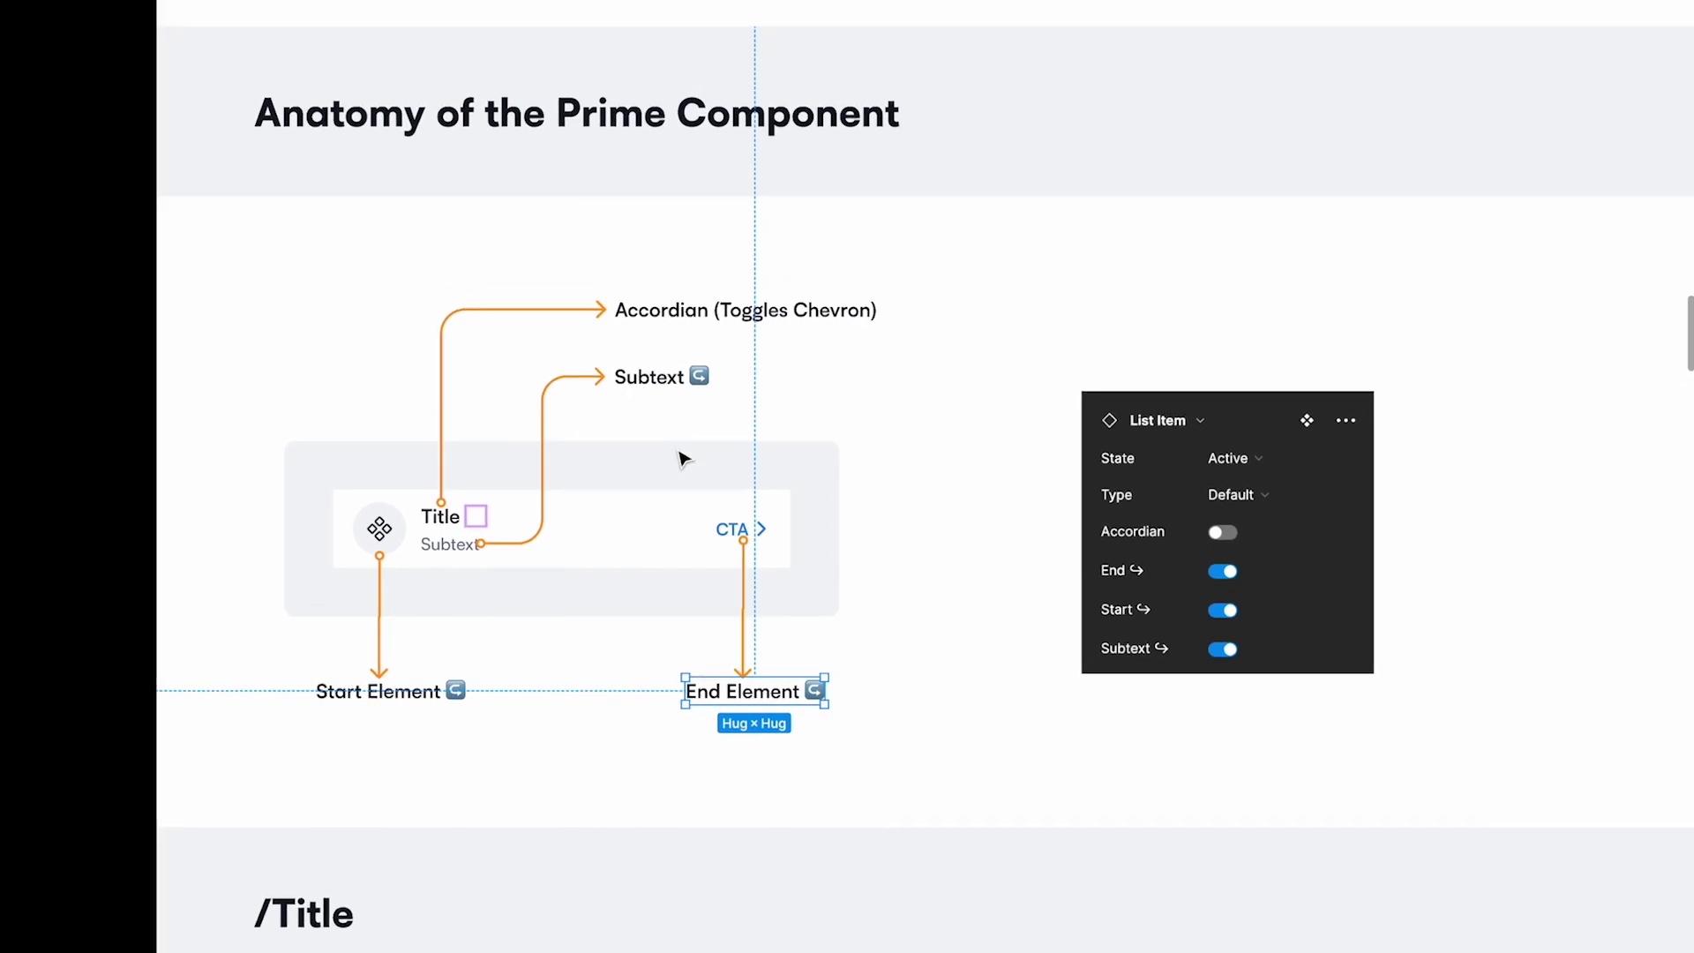
pyautogui.scroll(-3, 685, 458)
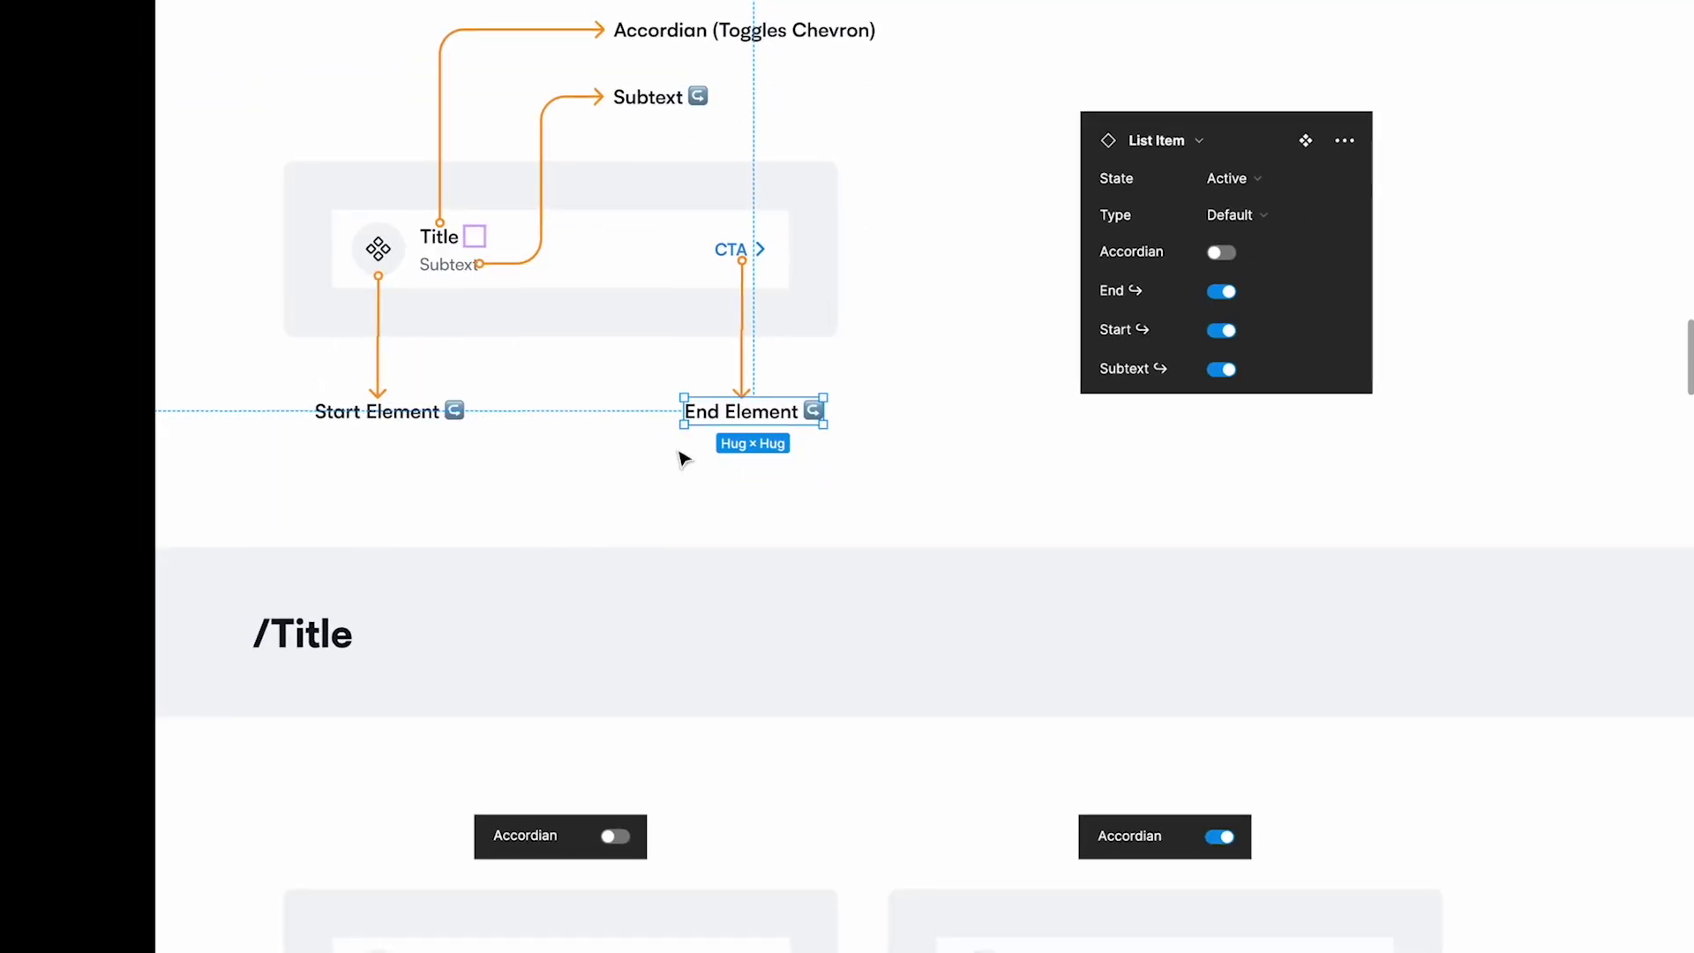
pyautogui.click(292, 644)
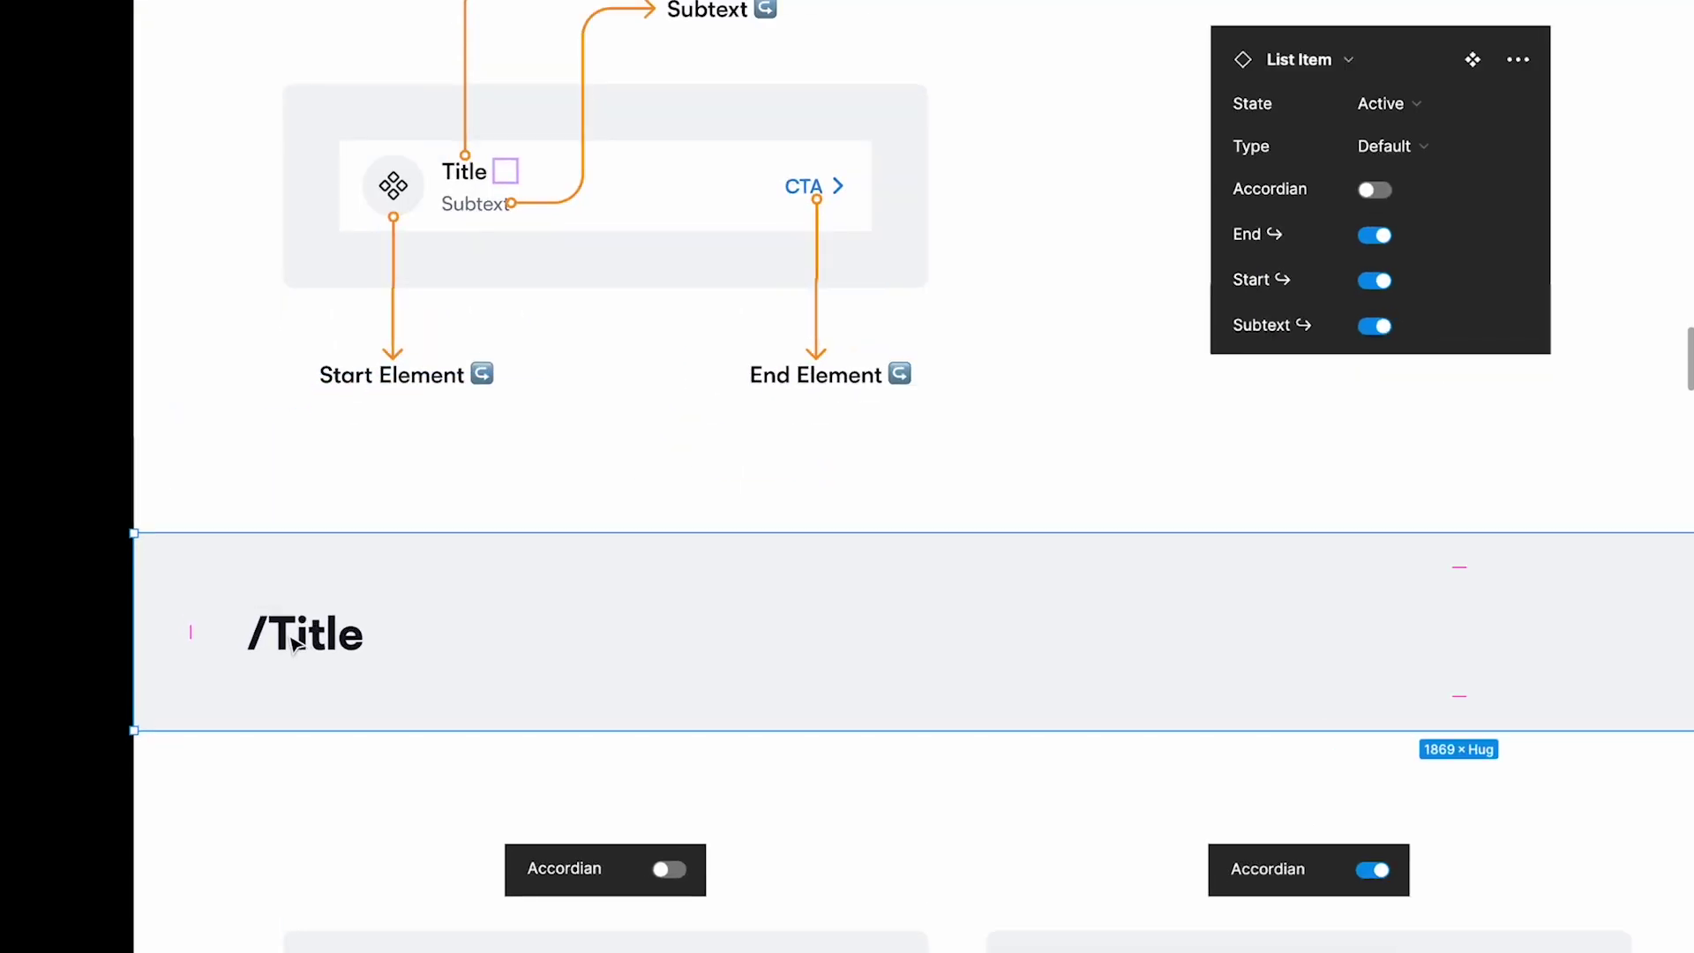
pyautogui.click(296, 643)
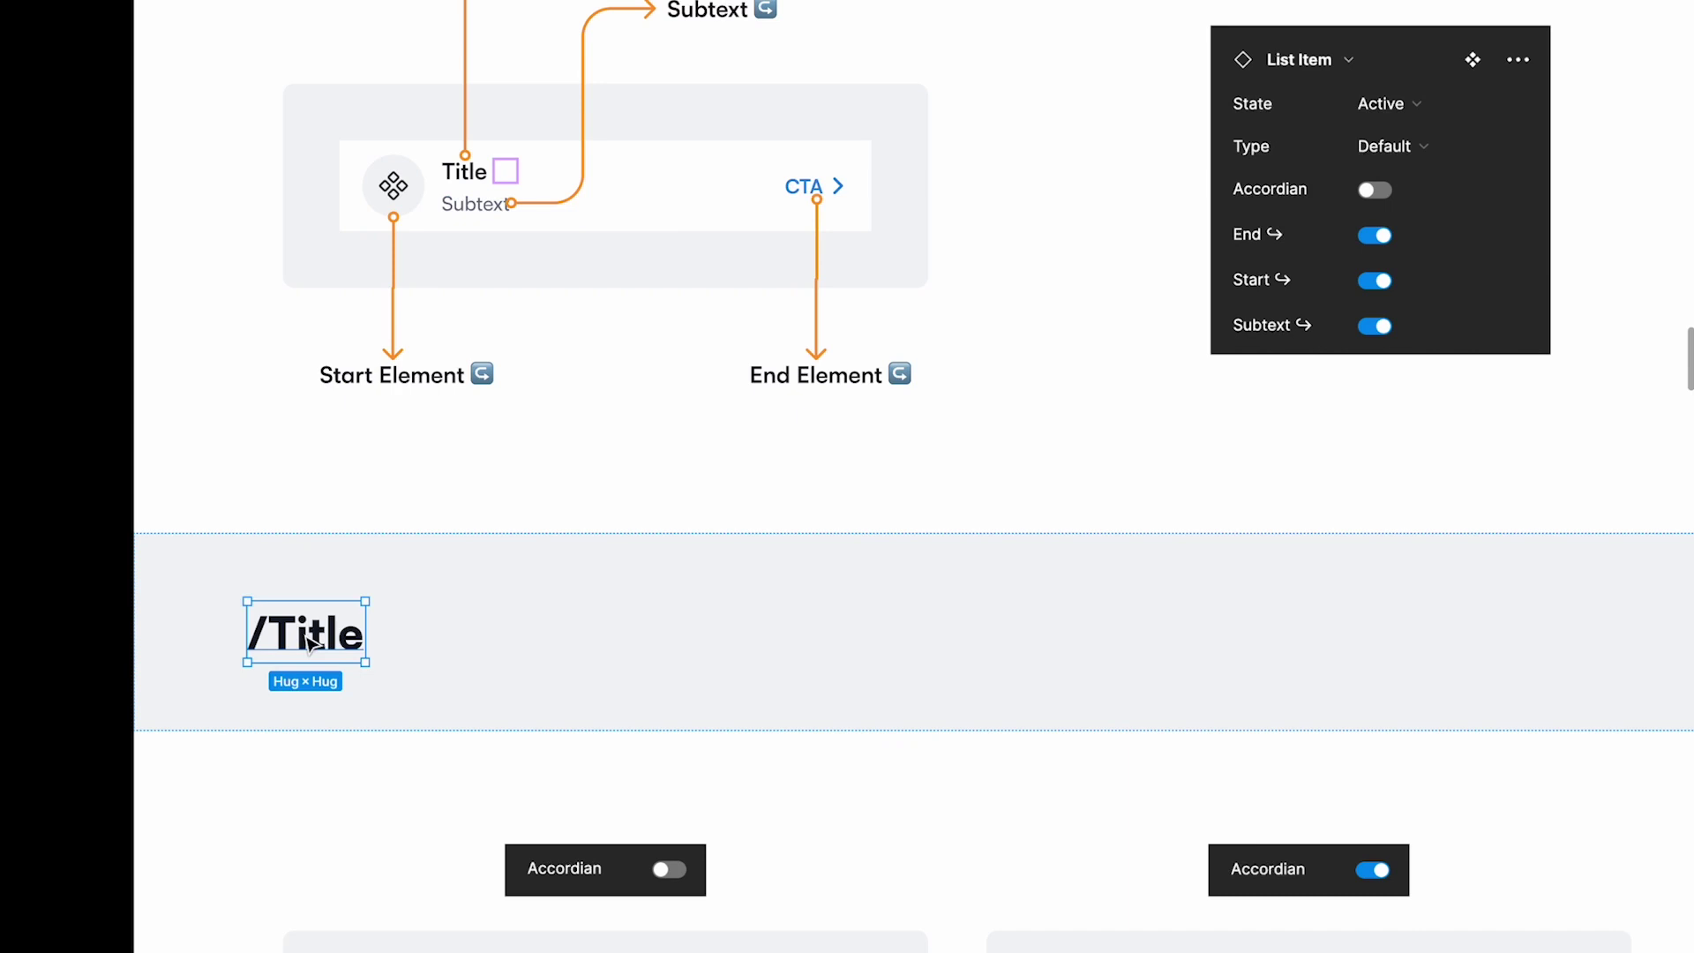
pyautogui.scroll(-5, 538, 632)
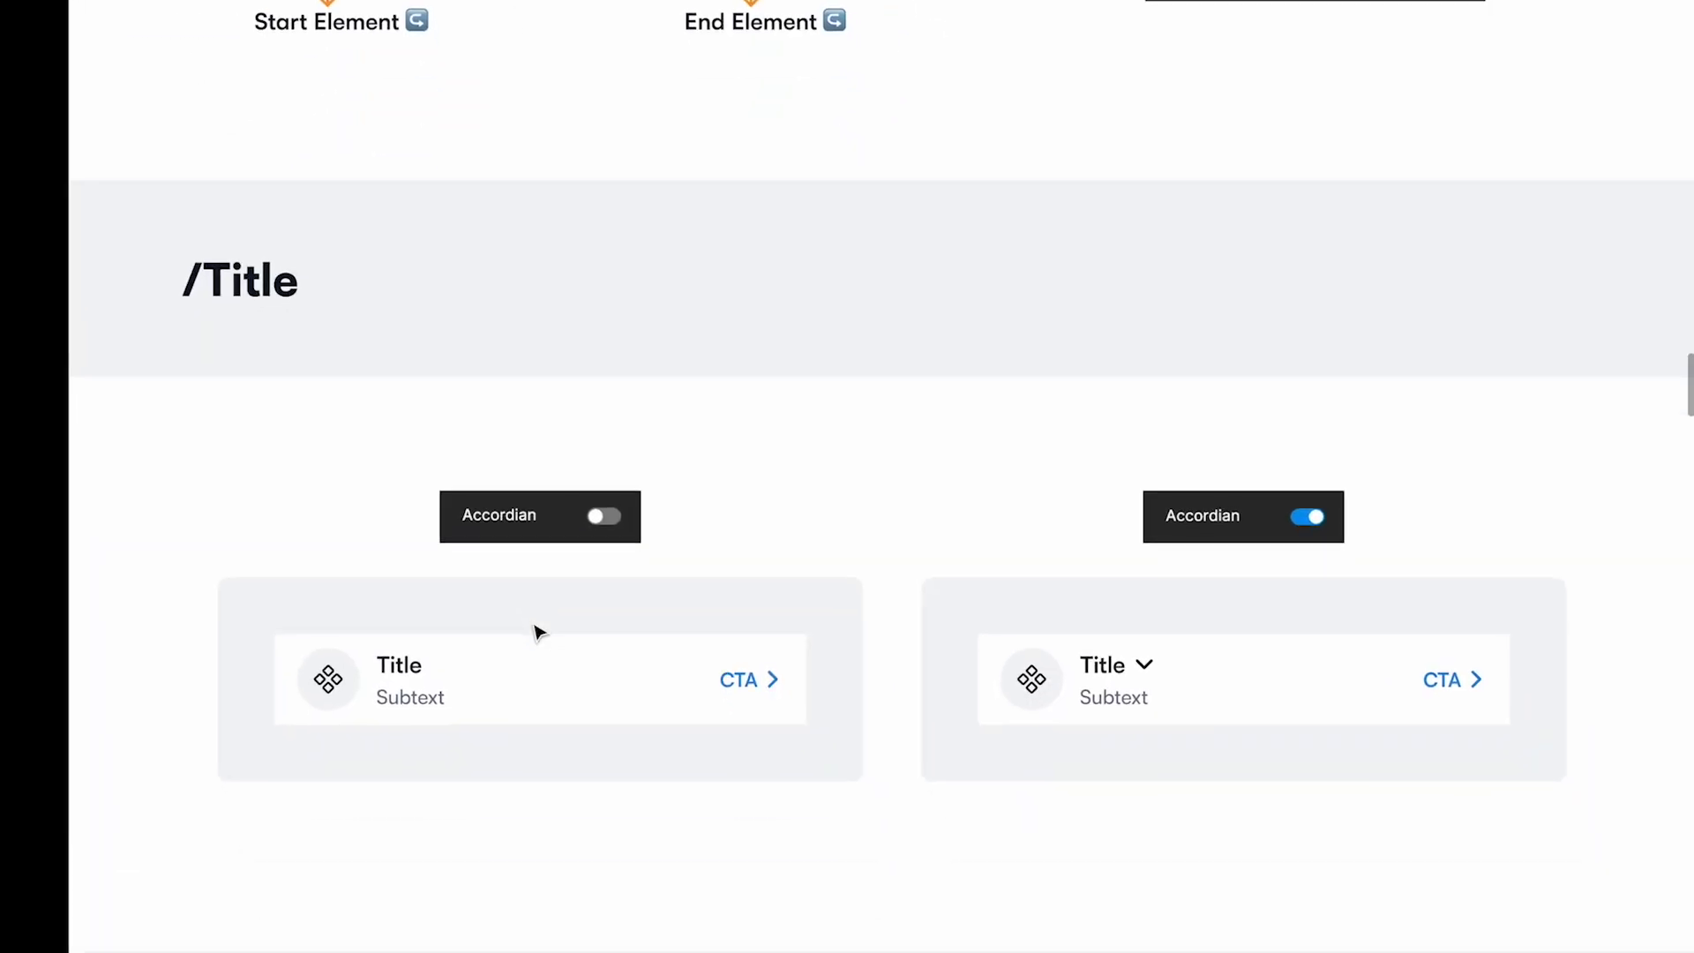
pyautogui.scroll(3, 538, 632)
pyautogui.hscroll(3, 538, 633)
pyautogui.scroll(1, 933, 208)
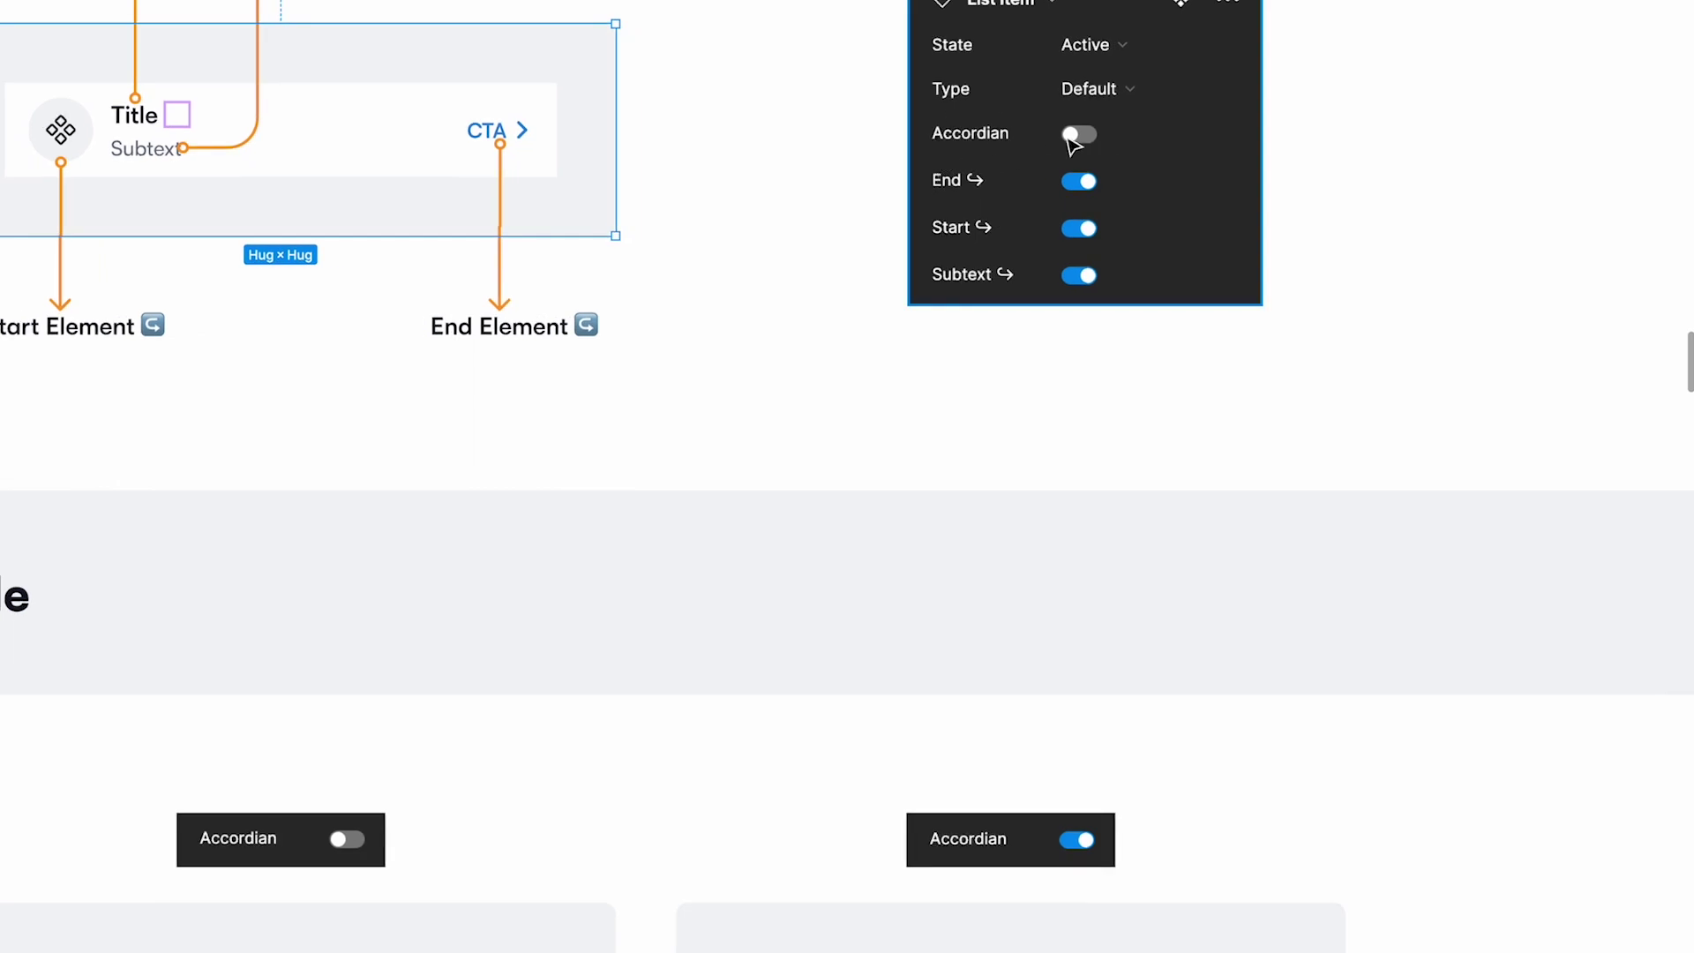
pyautogui.scroll(-5, 976, 256)
pyautogui.hscroll(-1, 484, 578)
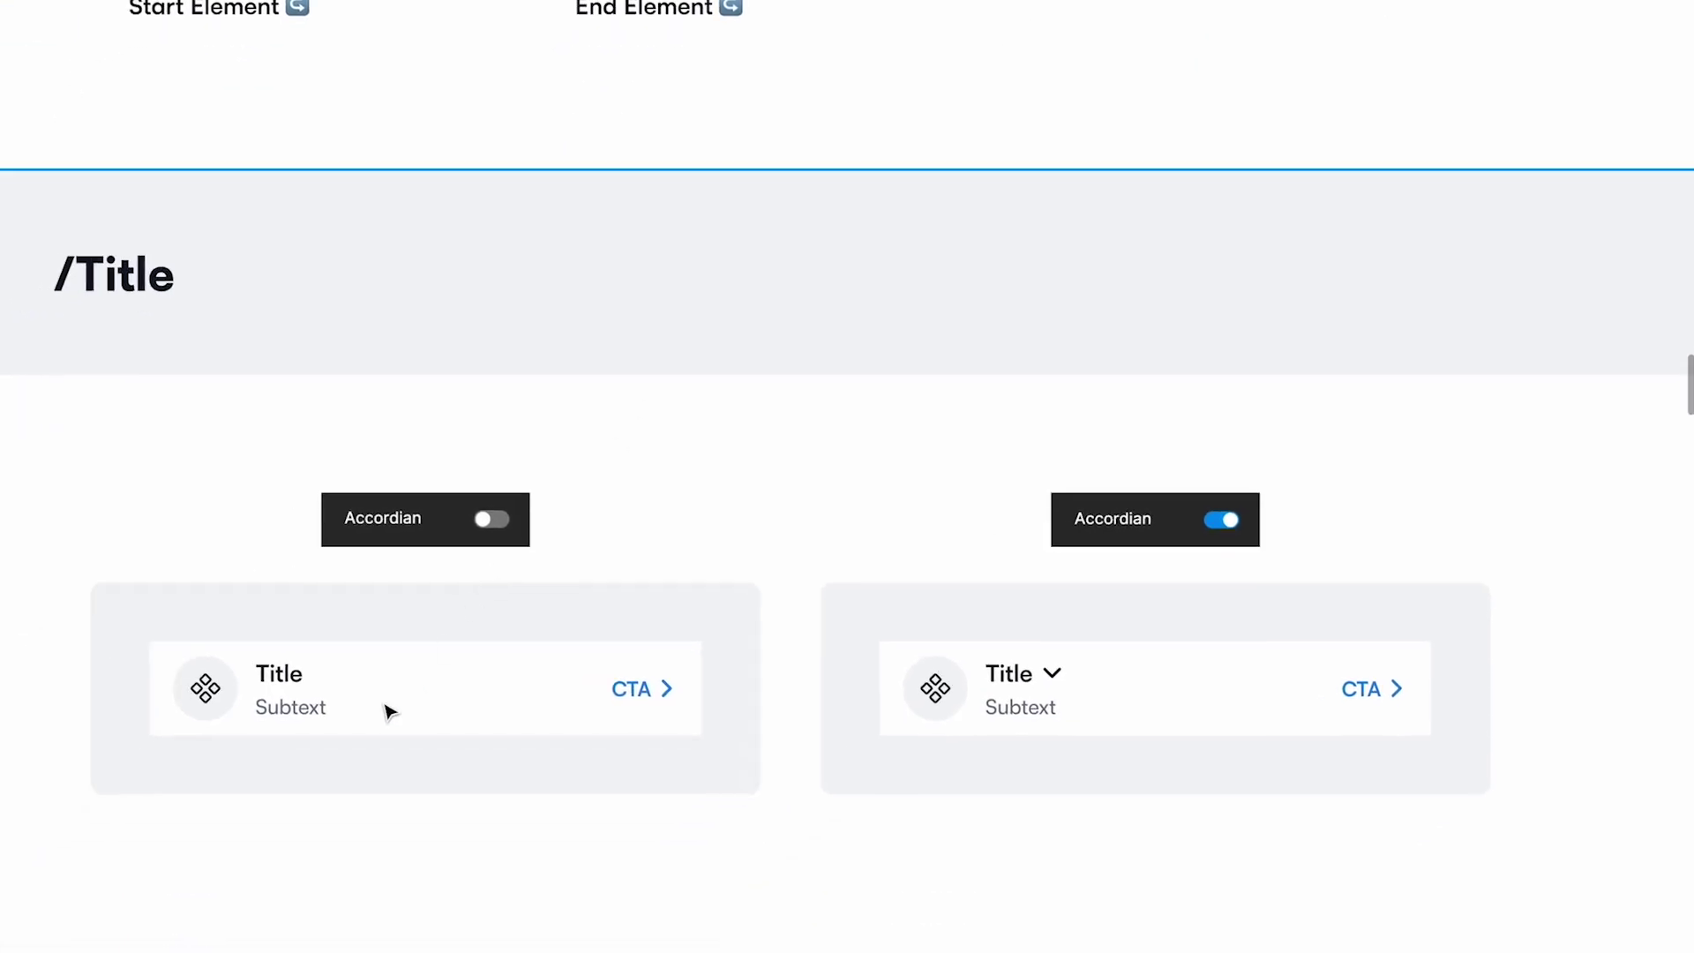
pyautogui.hscroll(-1, 392, 706)
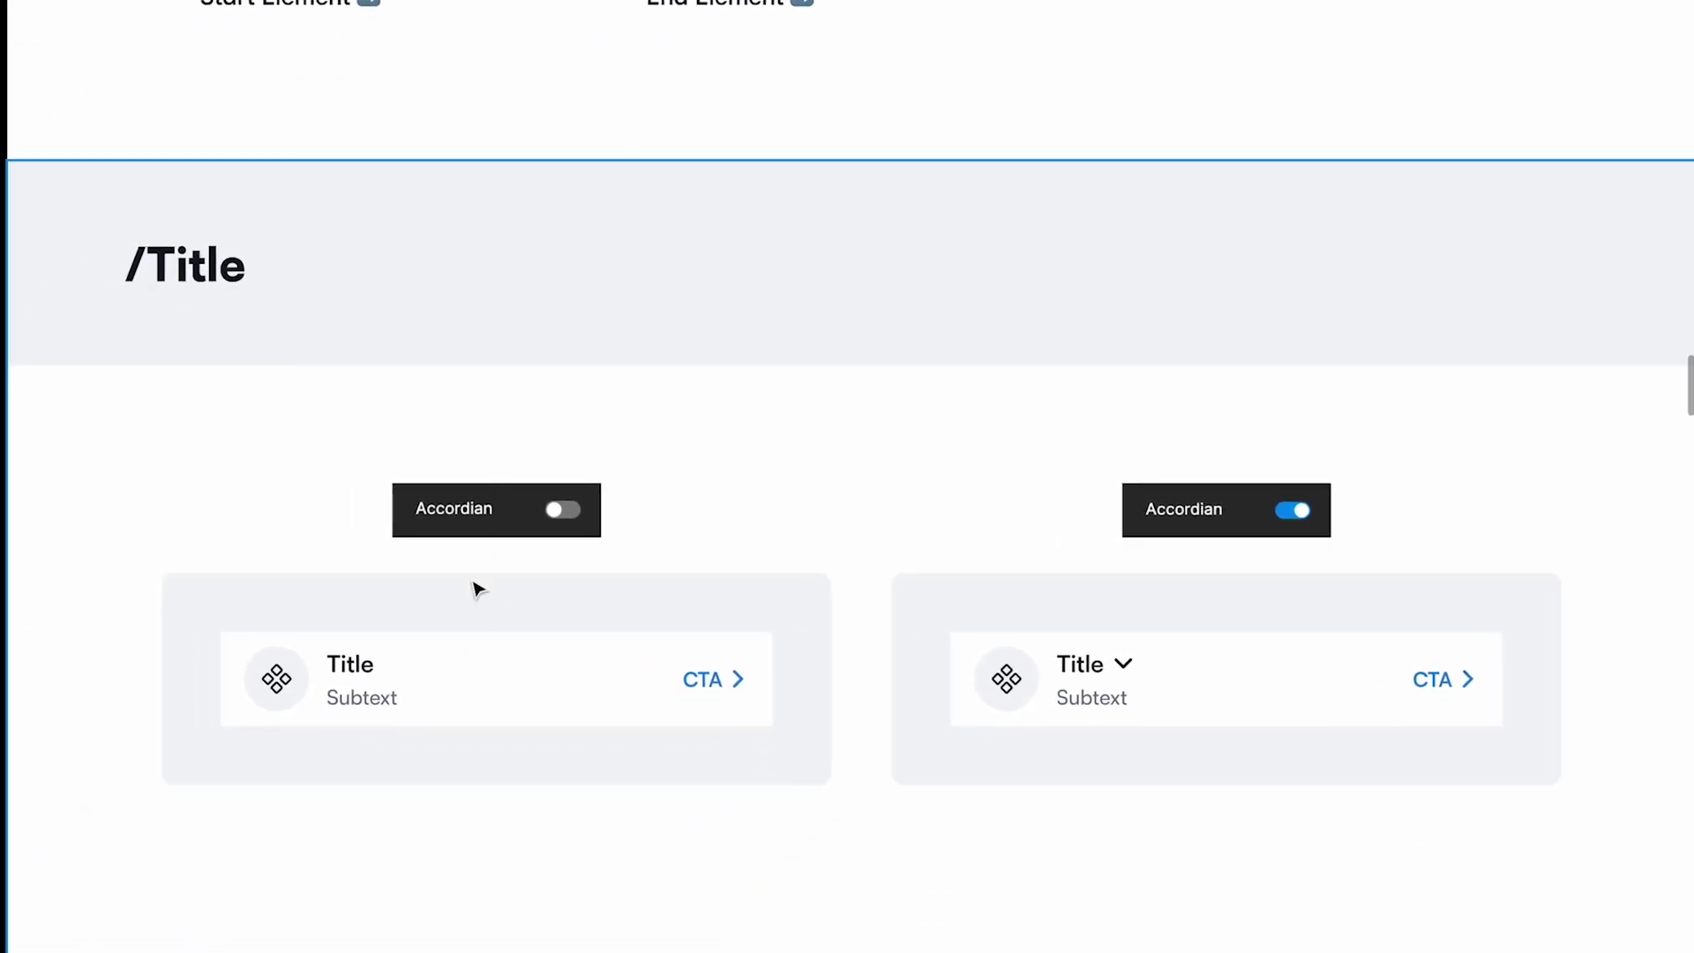
pyautogui.scroll(5, 481, 584)
pyautogui.scroll(1, 525, 118)
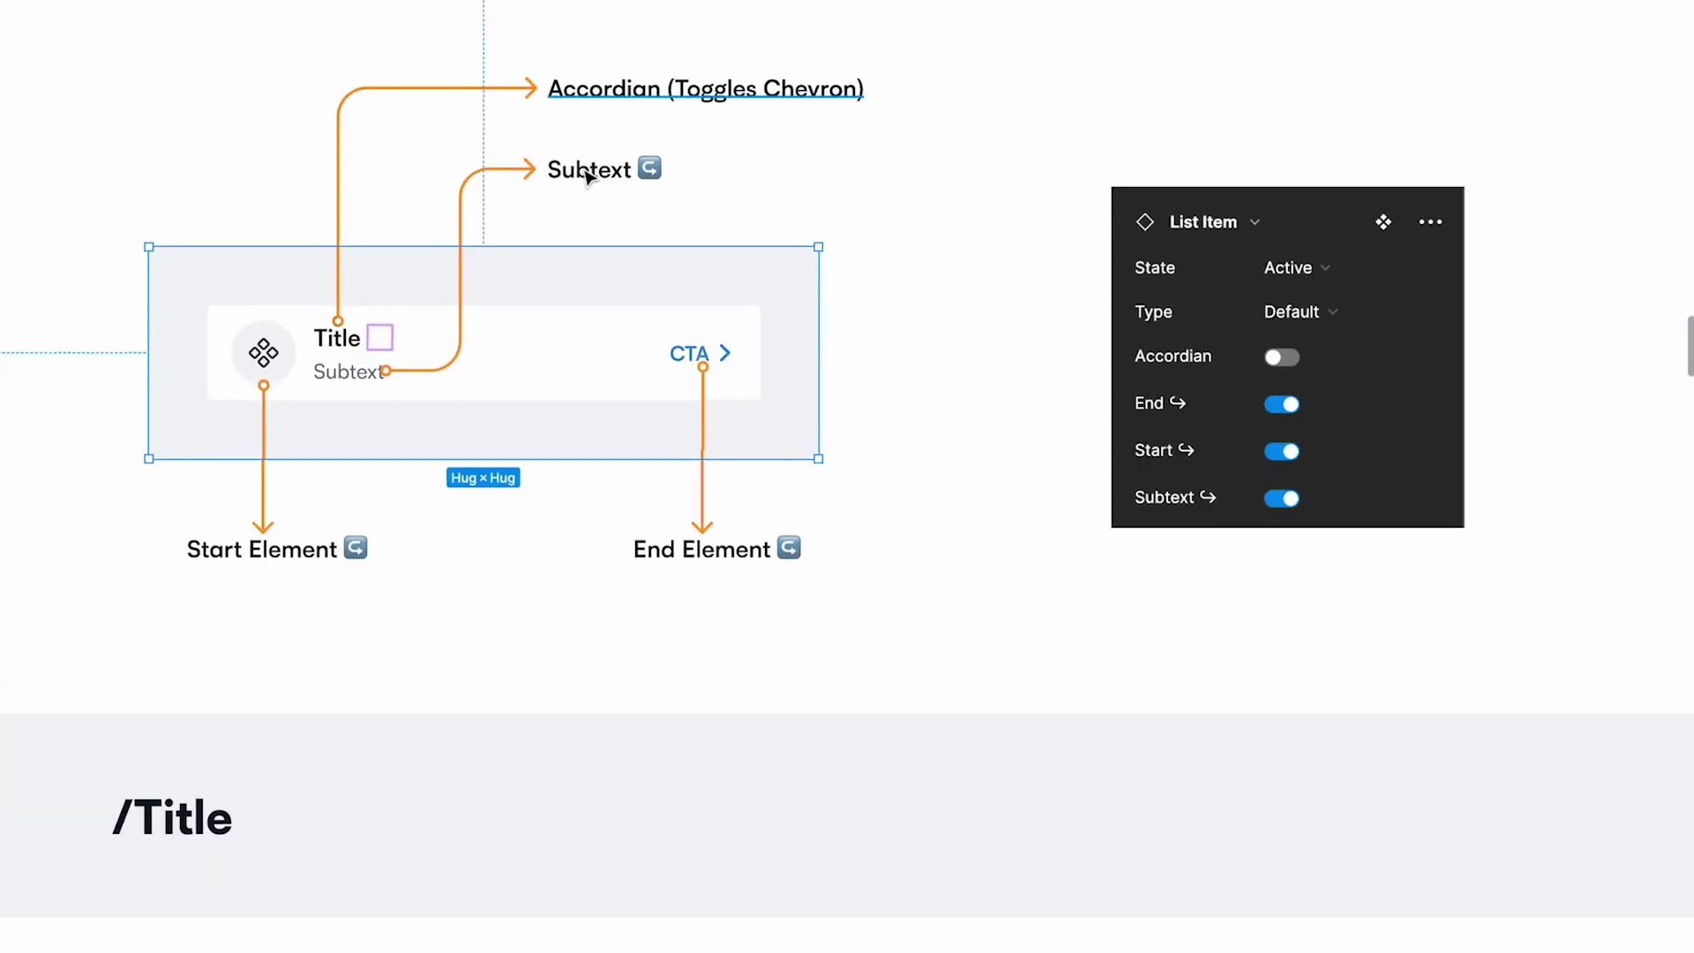
pyautogui.scroll(-5, 596, 383)
pyautogui.scroll(-3, 597, 384)
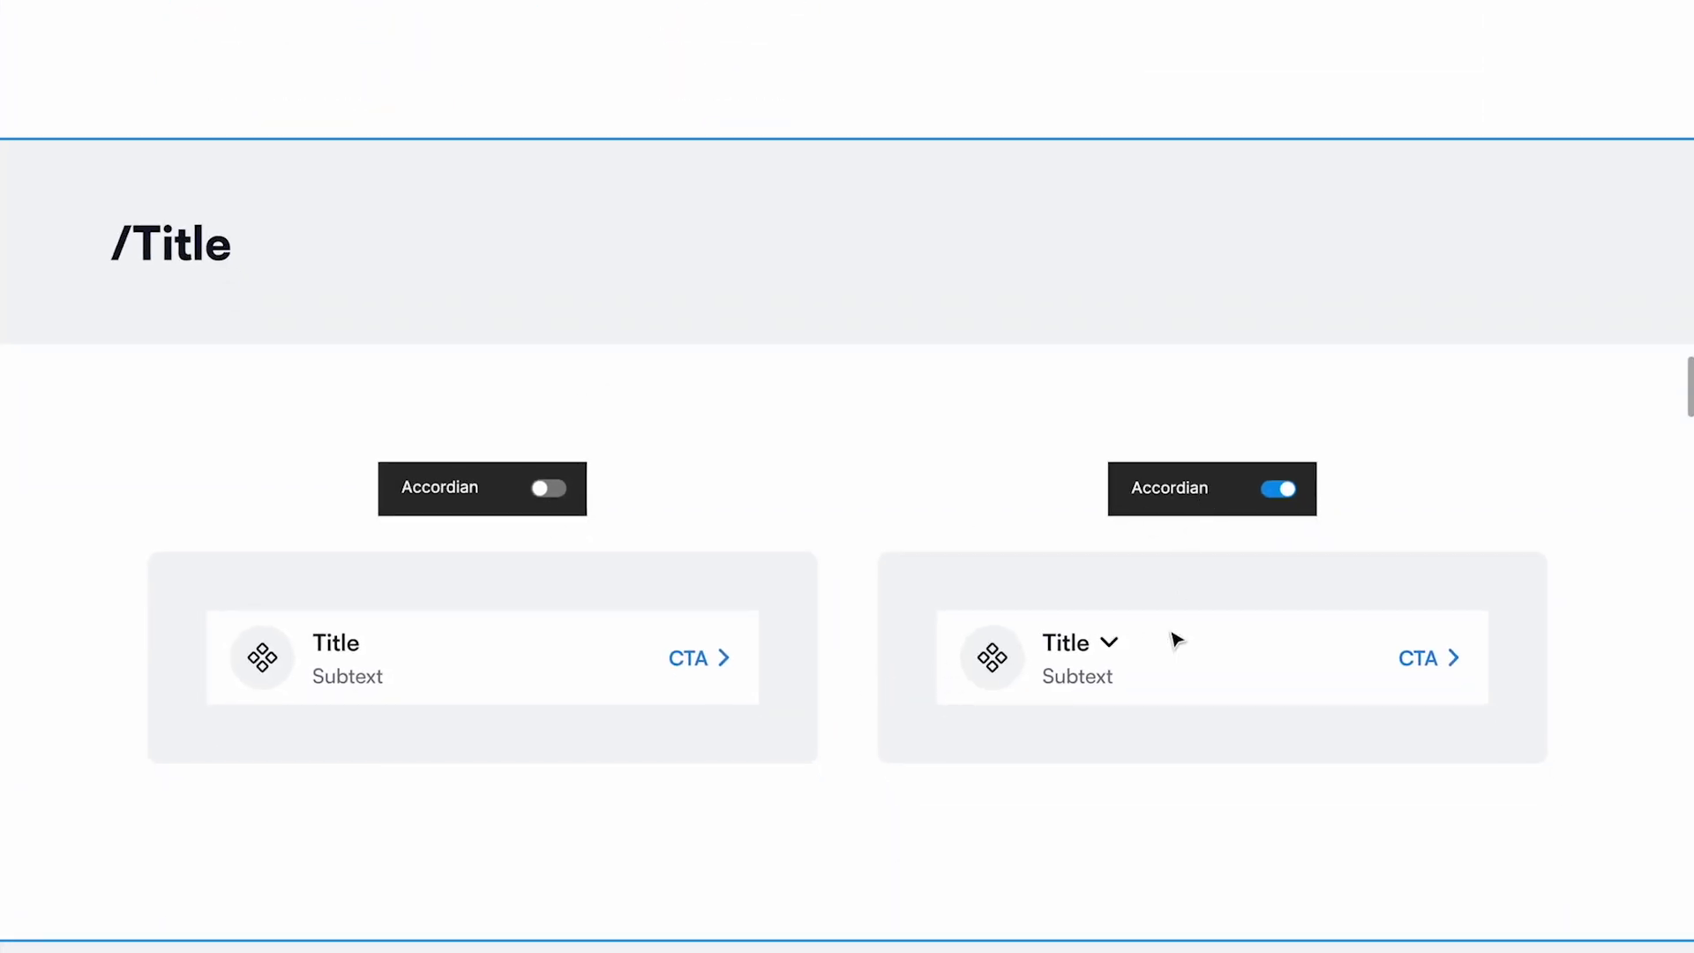
pyautogui.scroll(6, 1013, 605)
pyautogui.hscroll(-2, 1013, 605)
pyautogui.scroll(1, 1006, 606)
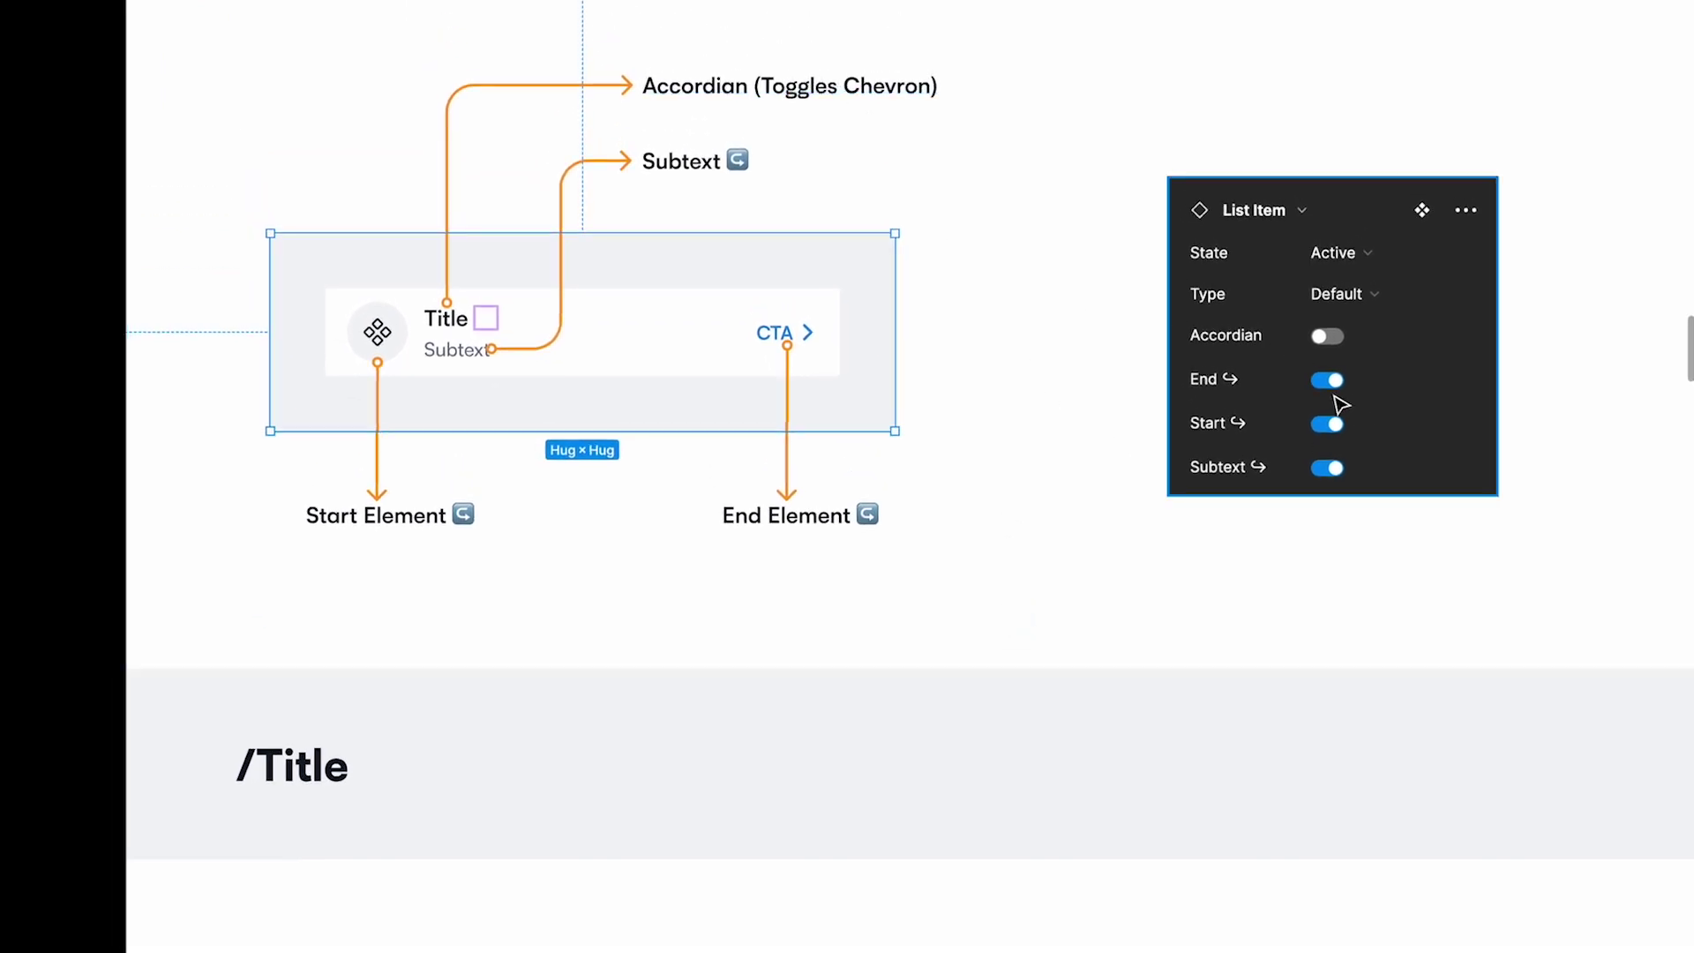
pyautogui.scroll(-4, 1337, 403)
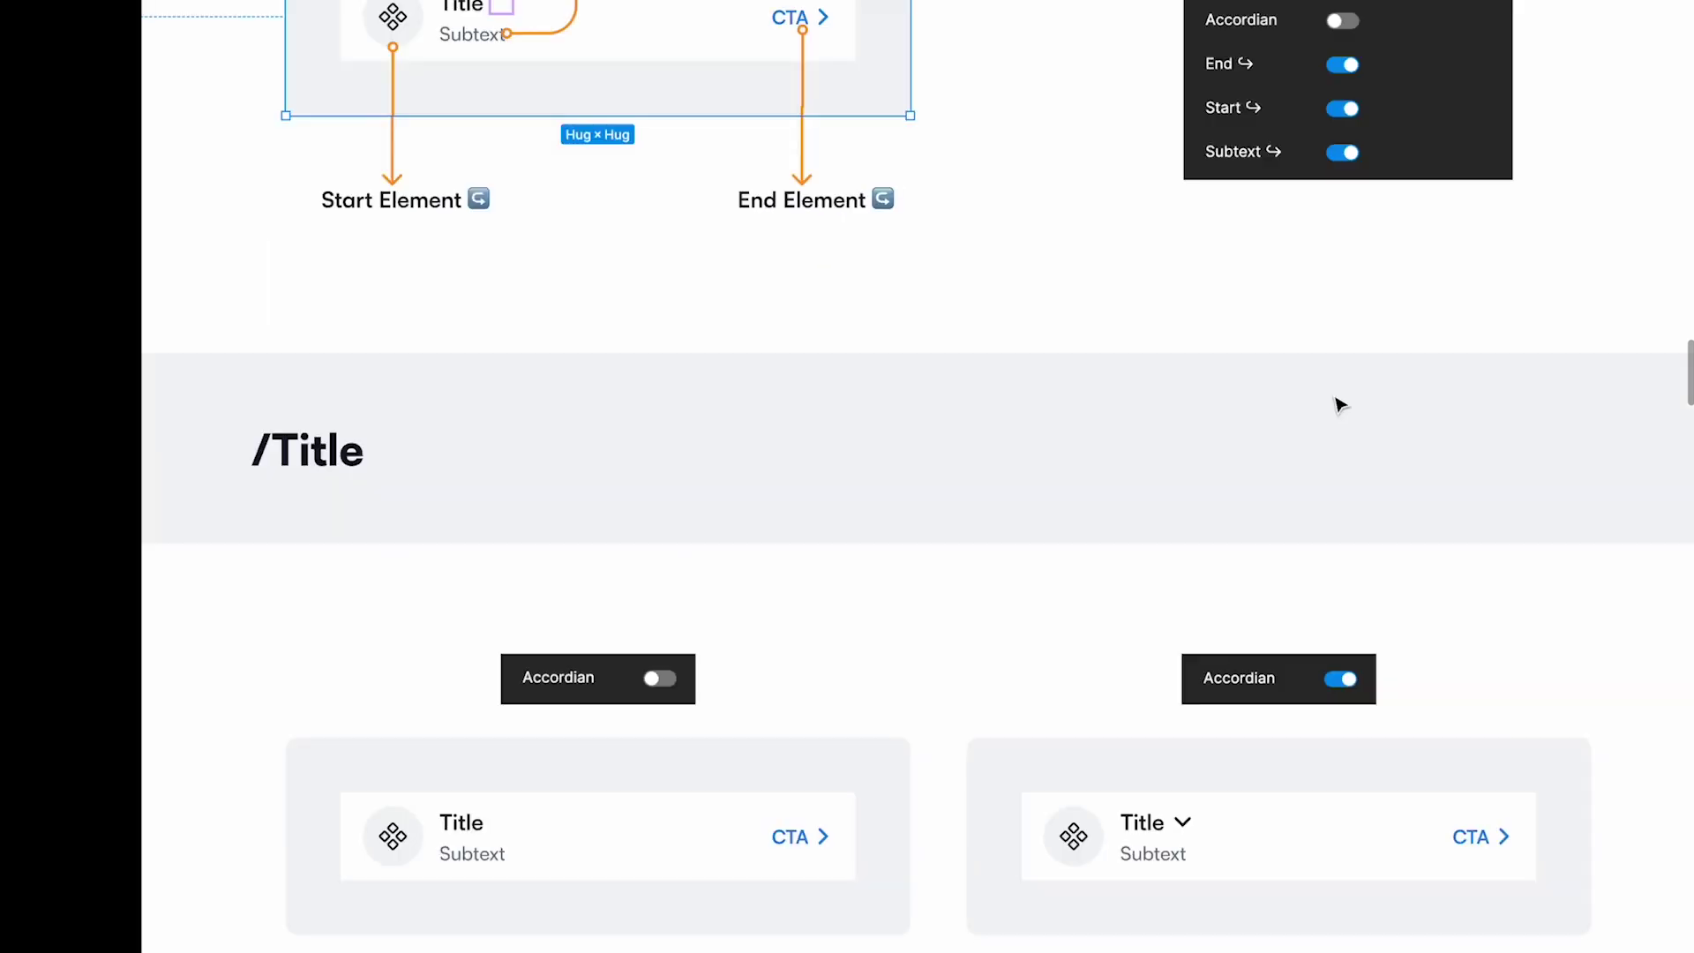
pyautogui.scroll(-10, 881, 681)
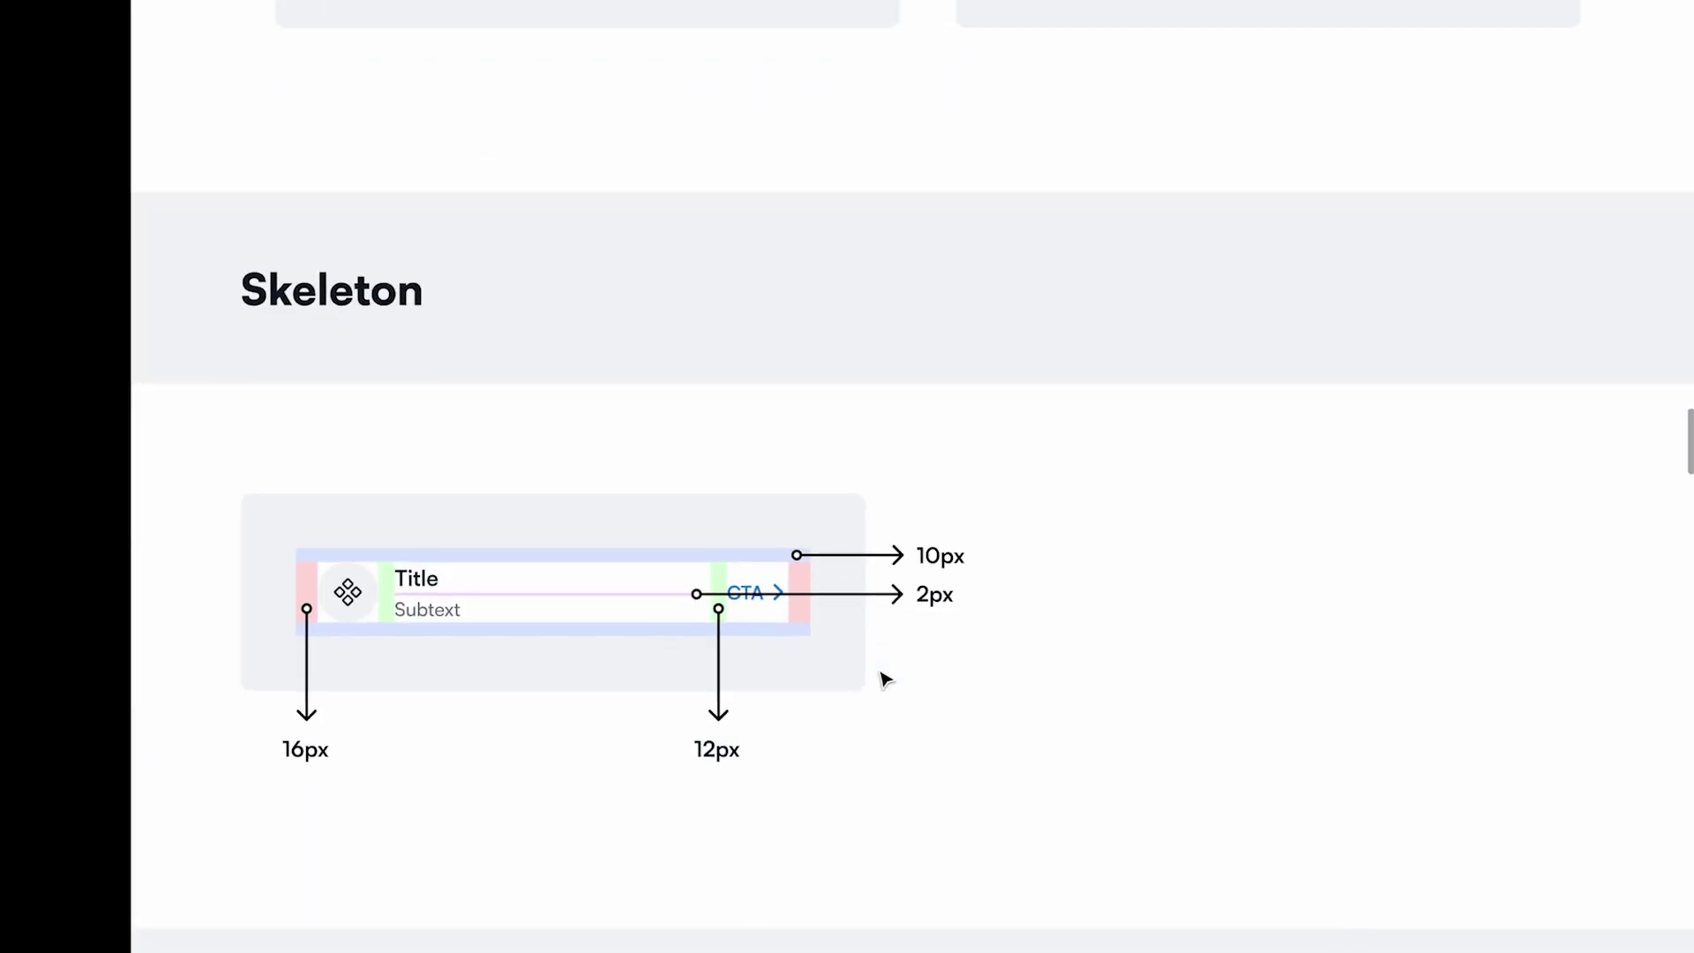
# Move the Skeleton section up so it sits above the /Title section.
pyautogui.scroll(-3, 885, 680)
pyautogui.scroll(2, 885, 680)
pyautogui.click(792, 581)
pyautogui.press('Up')
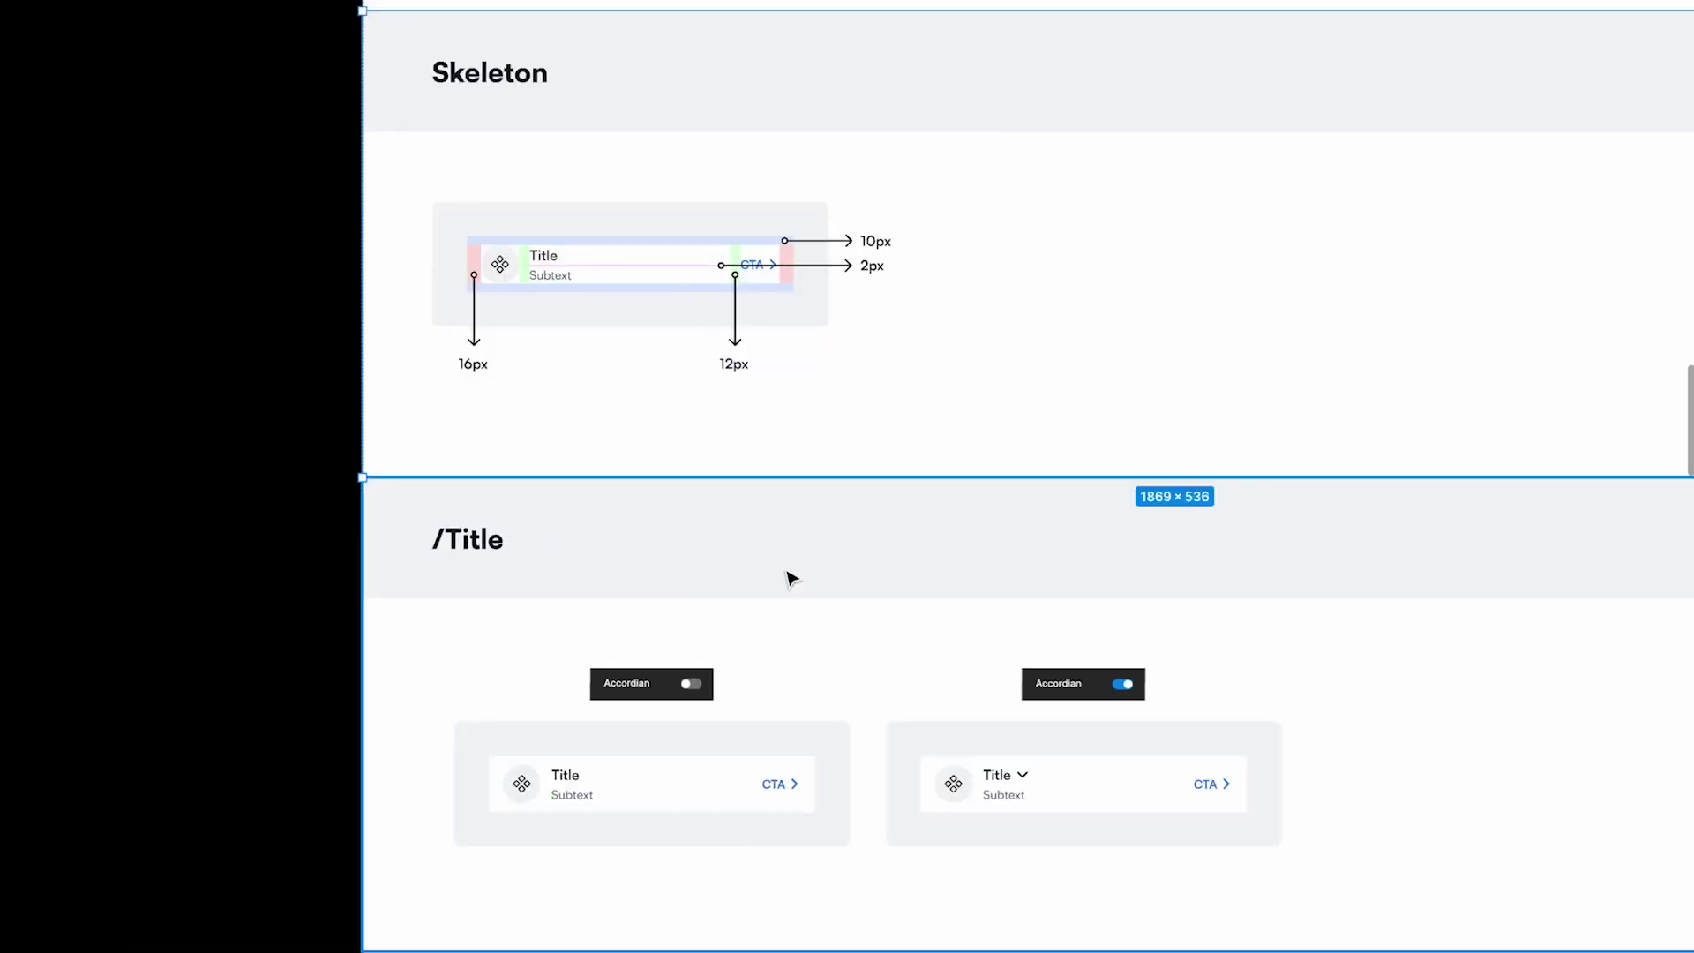
pyautogui.scroll(12, 791, 578)
pyautogui.scroll(-5, 338, 570)
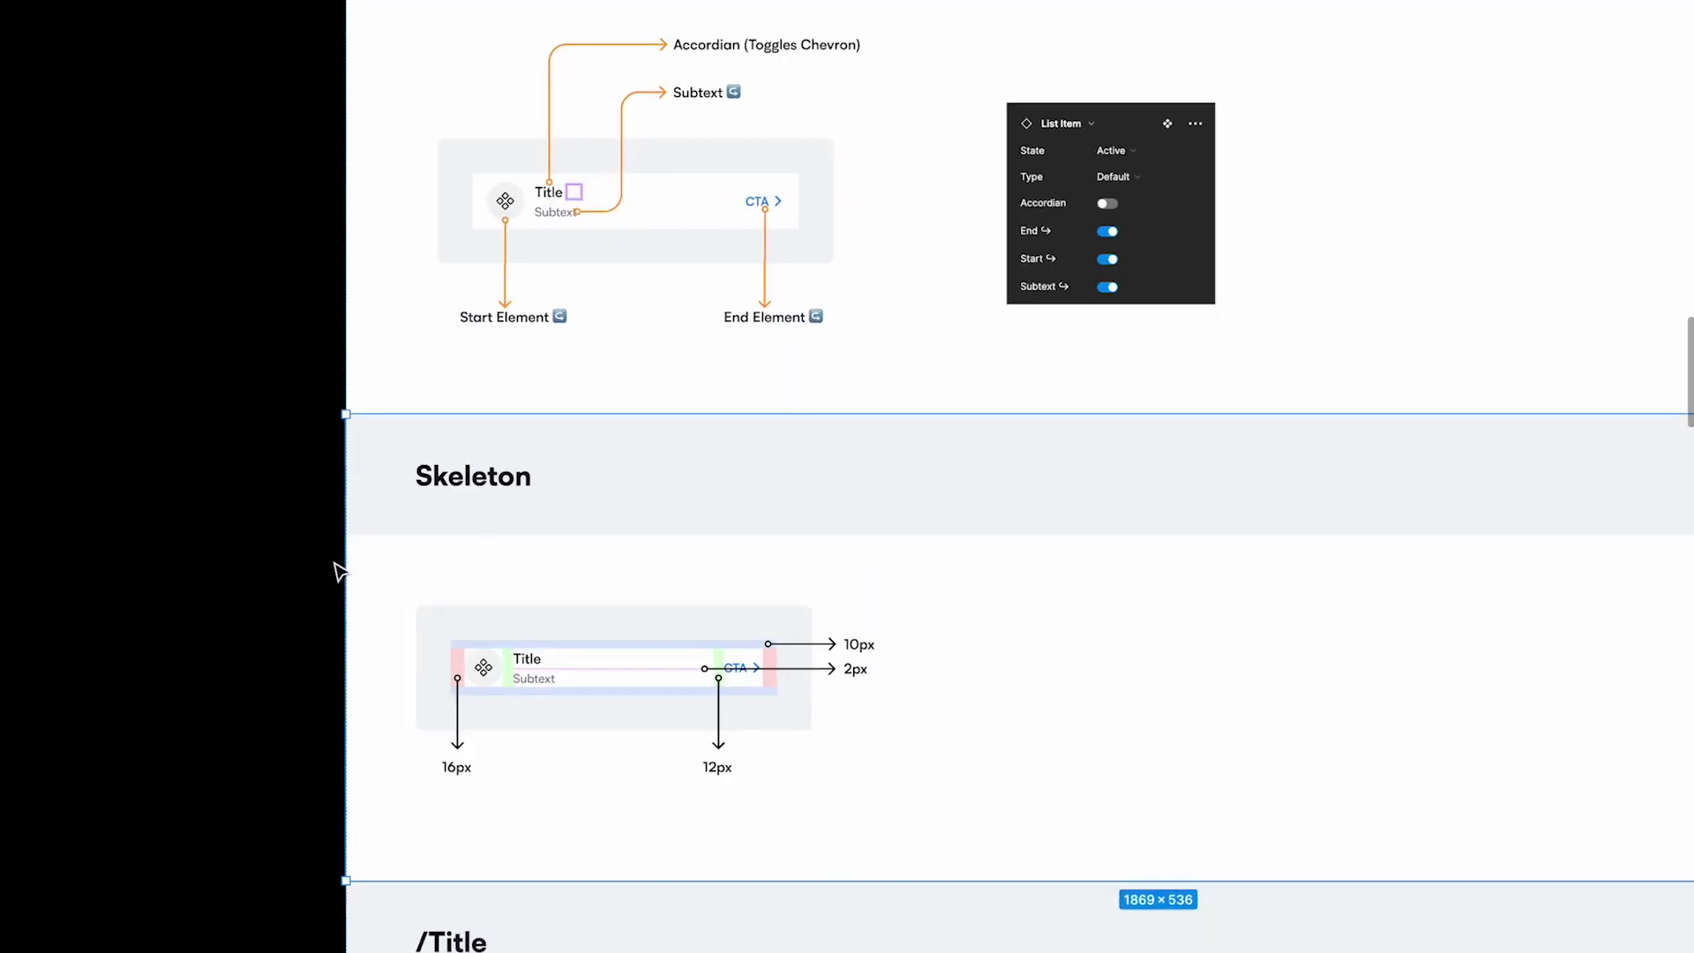
pyautogui.scroll(5, 556, 552)
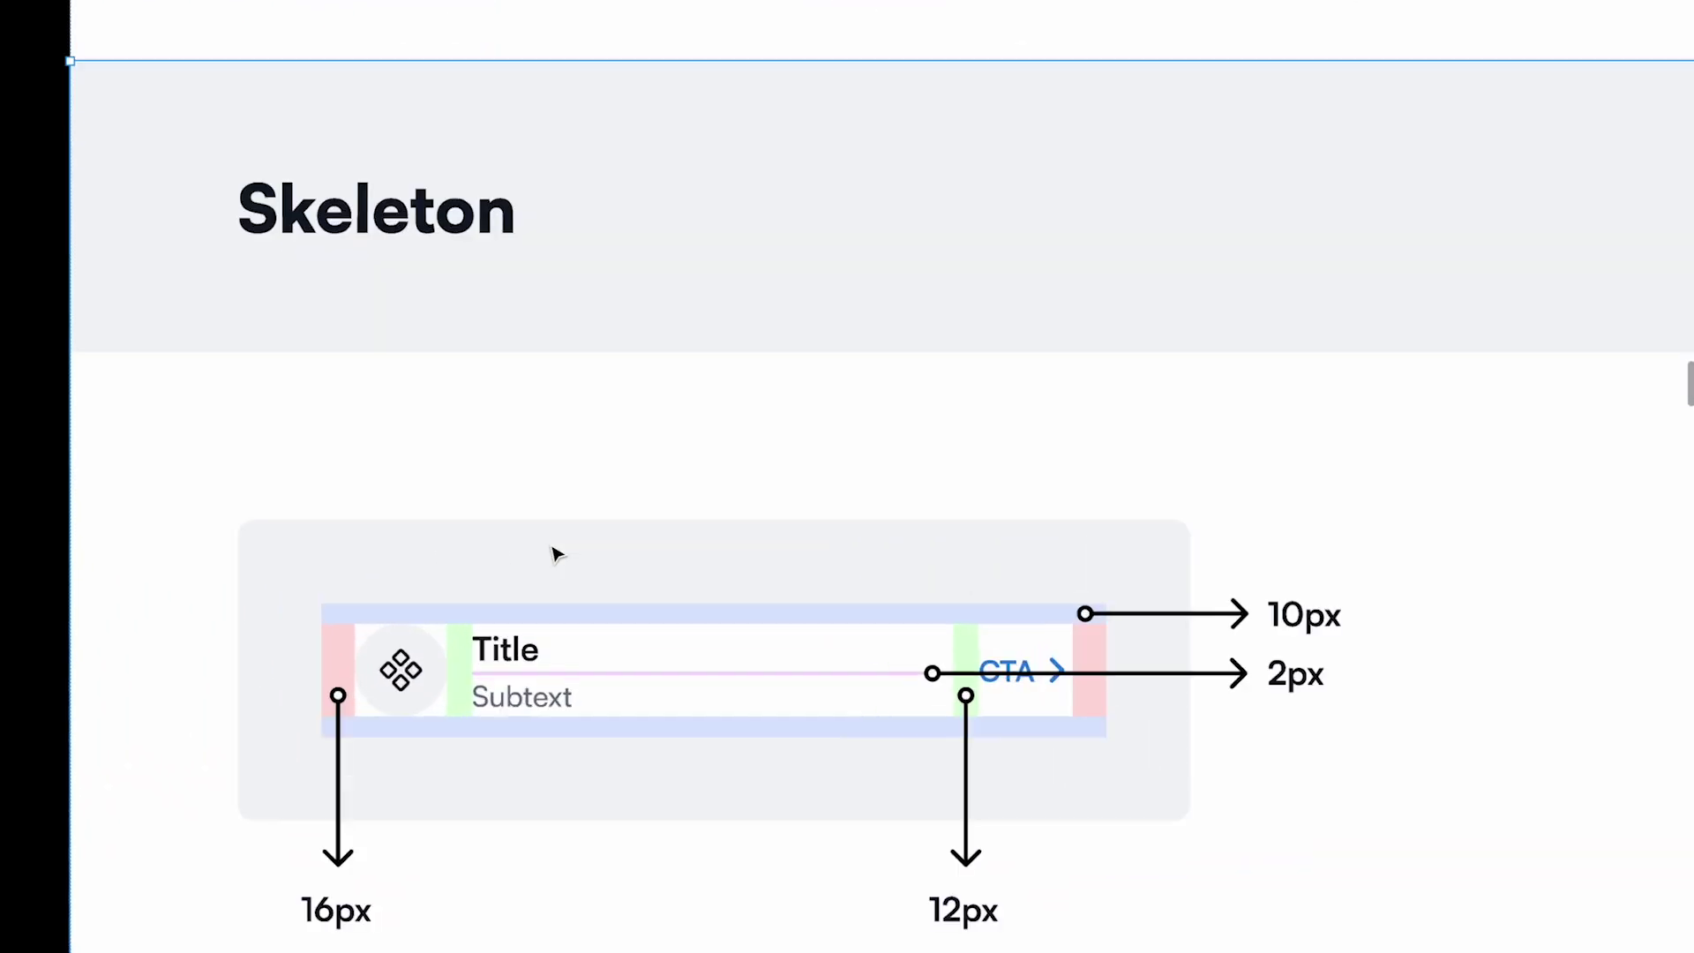
pyautogui.scroll(-3, 556, 552)
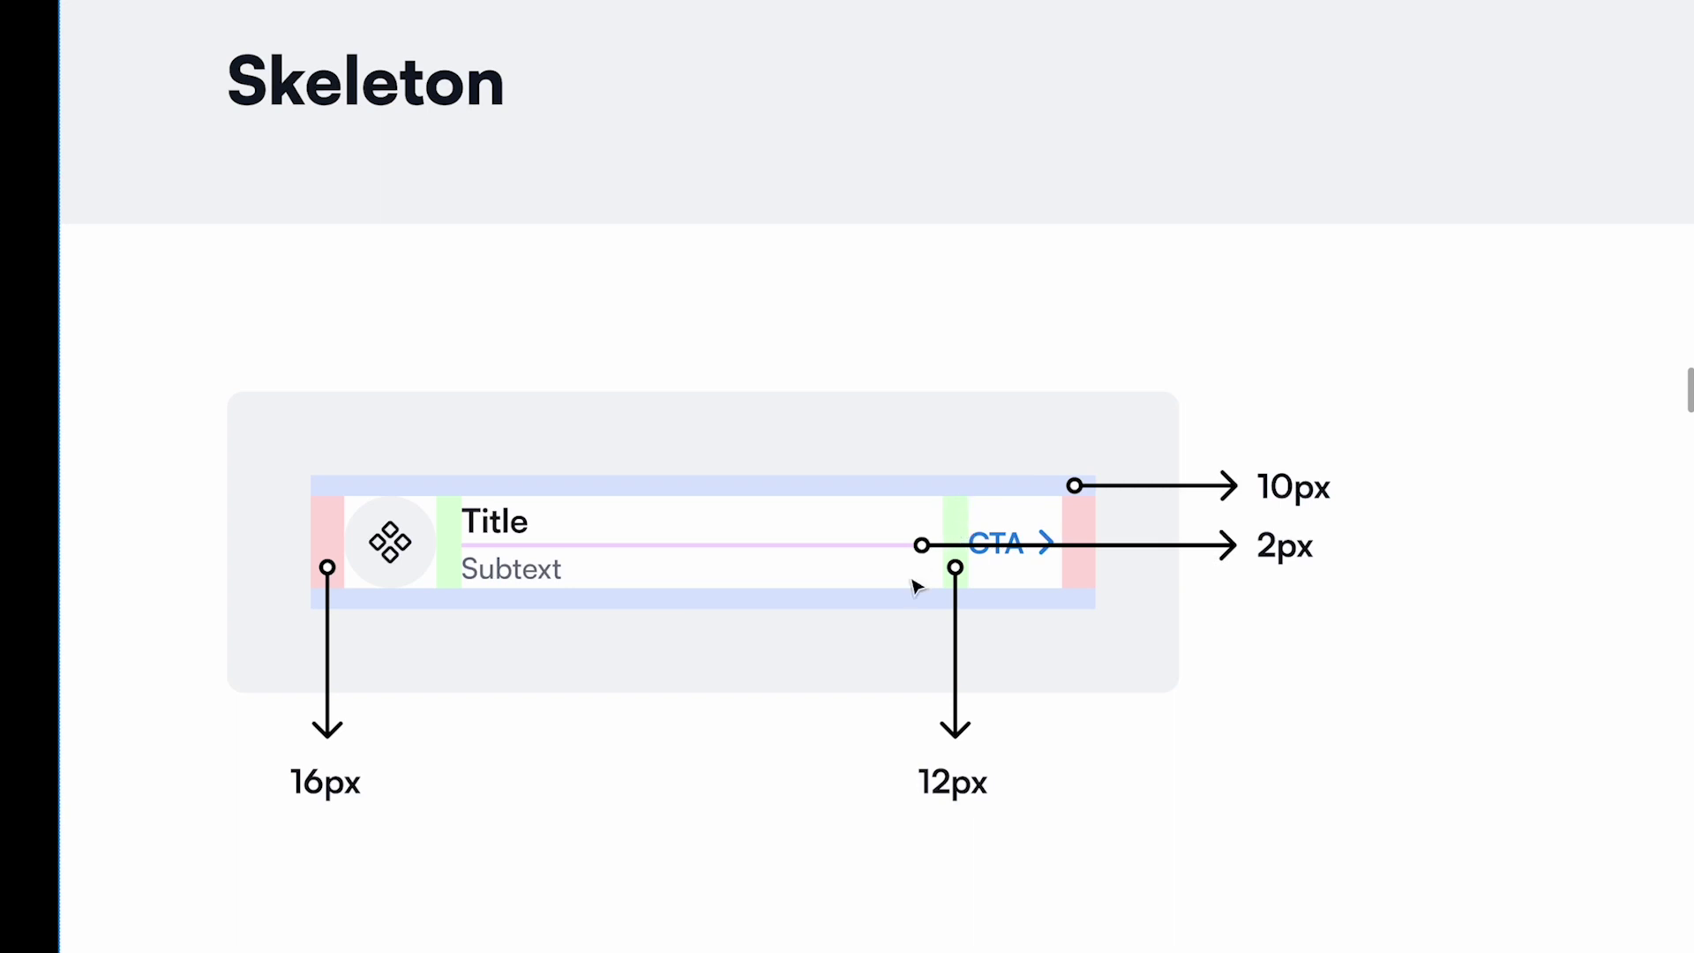
# Leave a scratch copy of the skeleton list-item frame to its left.
pyautogui.click(852, 650)
pyautogui.scroll(-6, 852, 651)
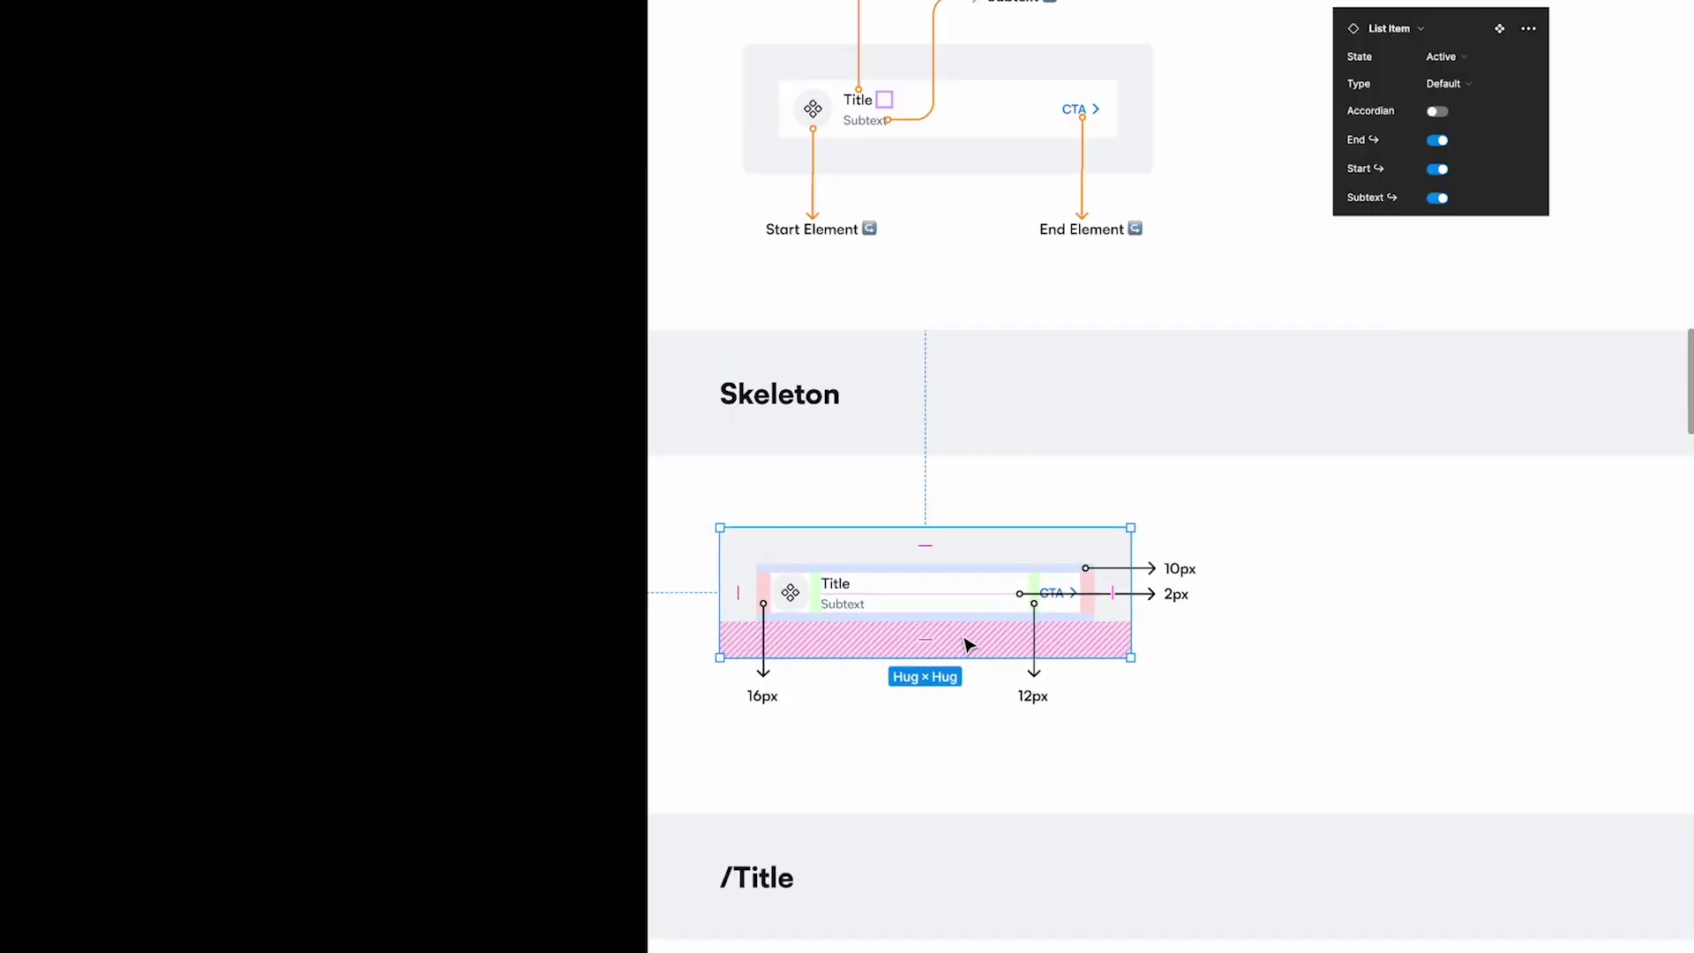
pyautogui.moveTo(854, 647); pyautogui.dragTo(415, 644)
pyautogui.scroll(8, 414, 644)
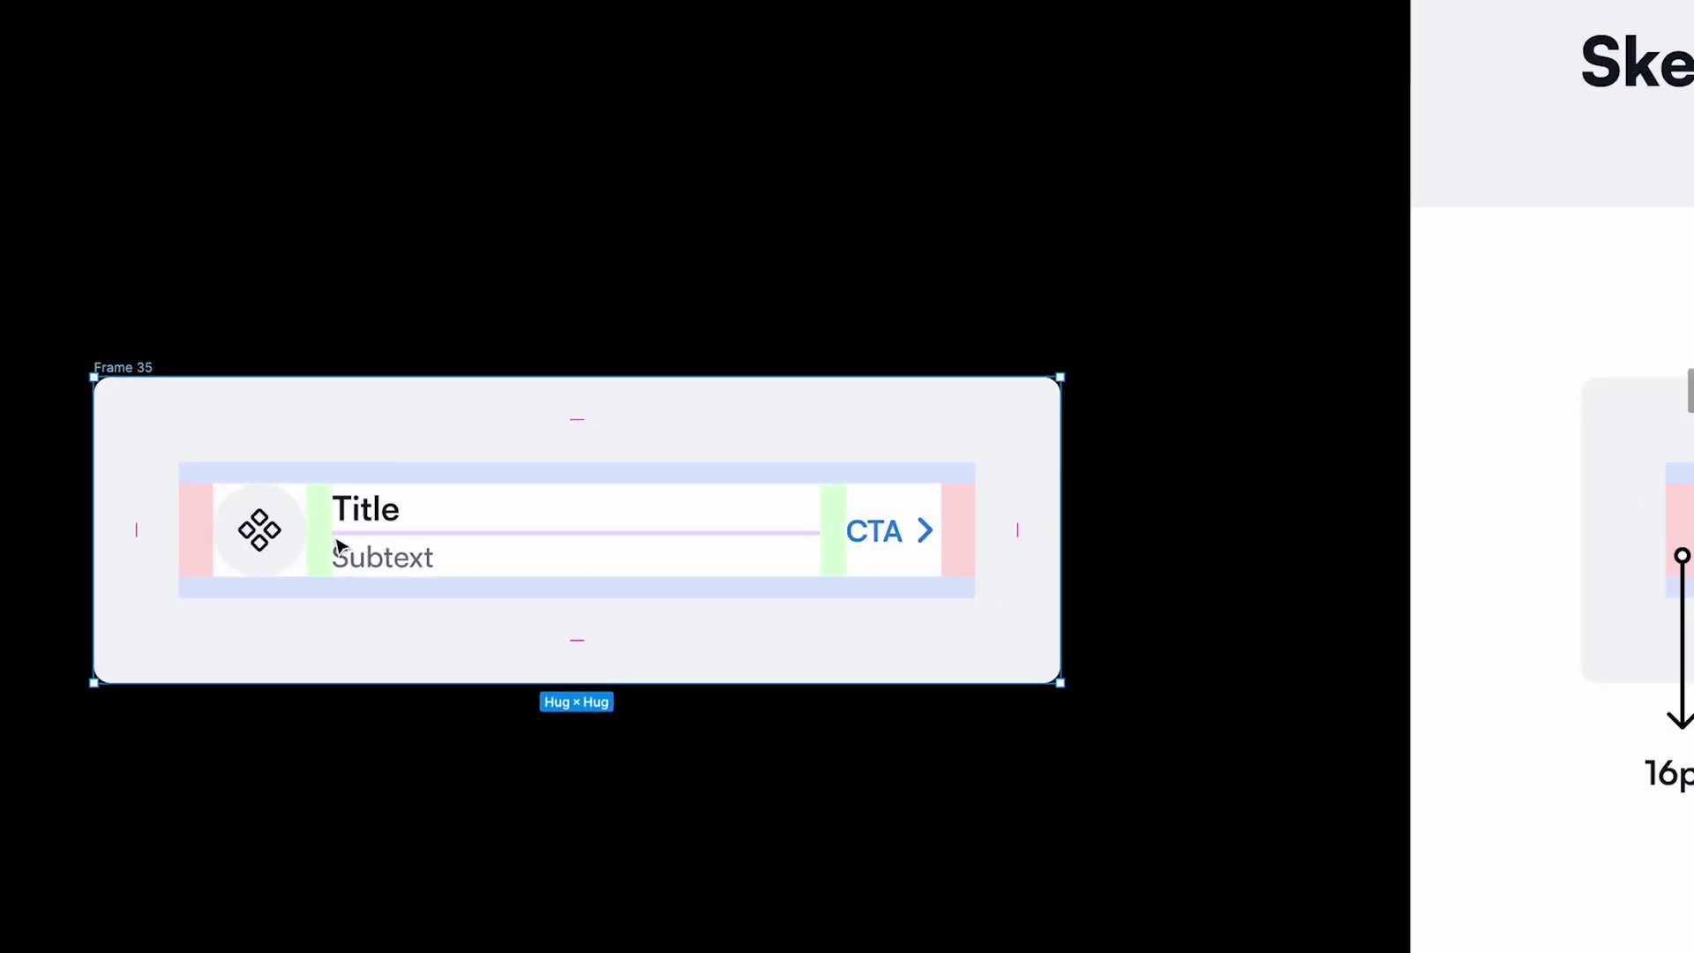
pyautogui.scroll(3, 339, 546)
# Delete the green gap spacers and pink left and right padding spacers from the list item.
pyautogui.click(326, 525)
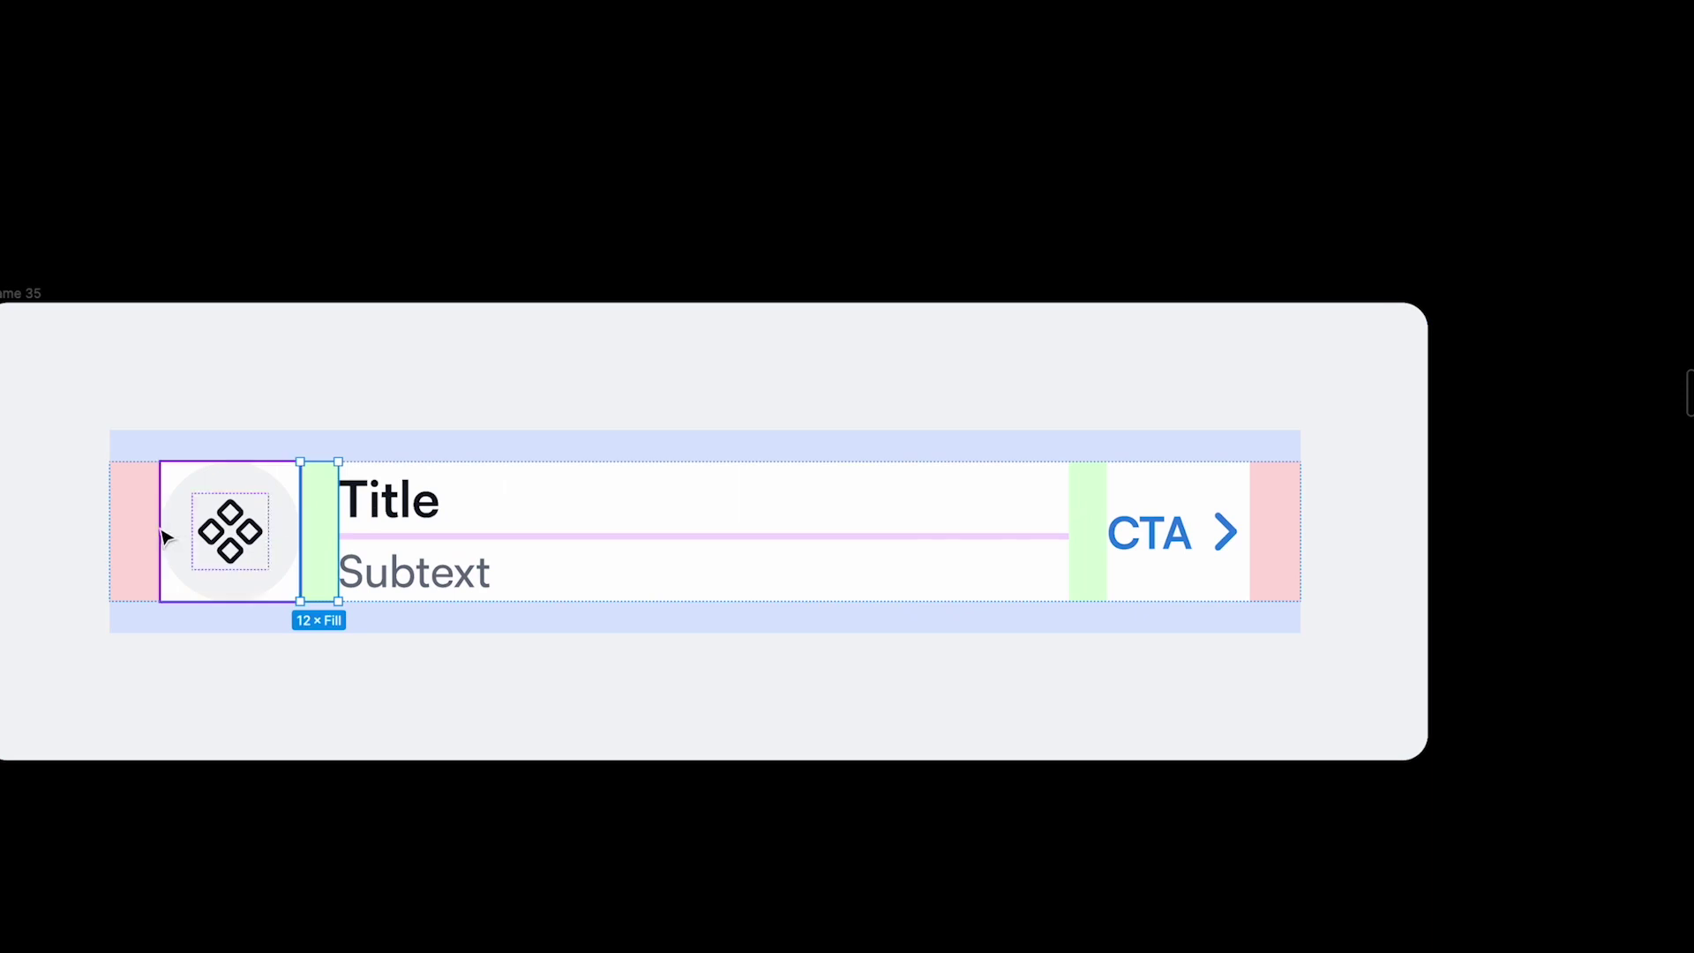
pyautogui.click(160, 538)
pyautogui.click(367, 617)
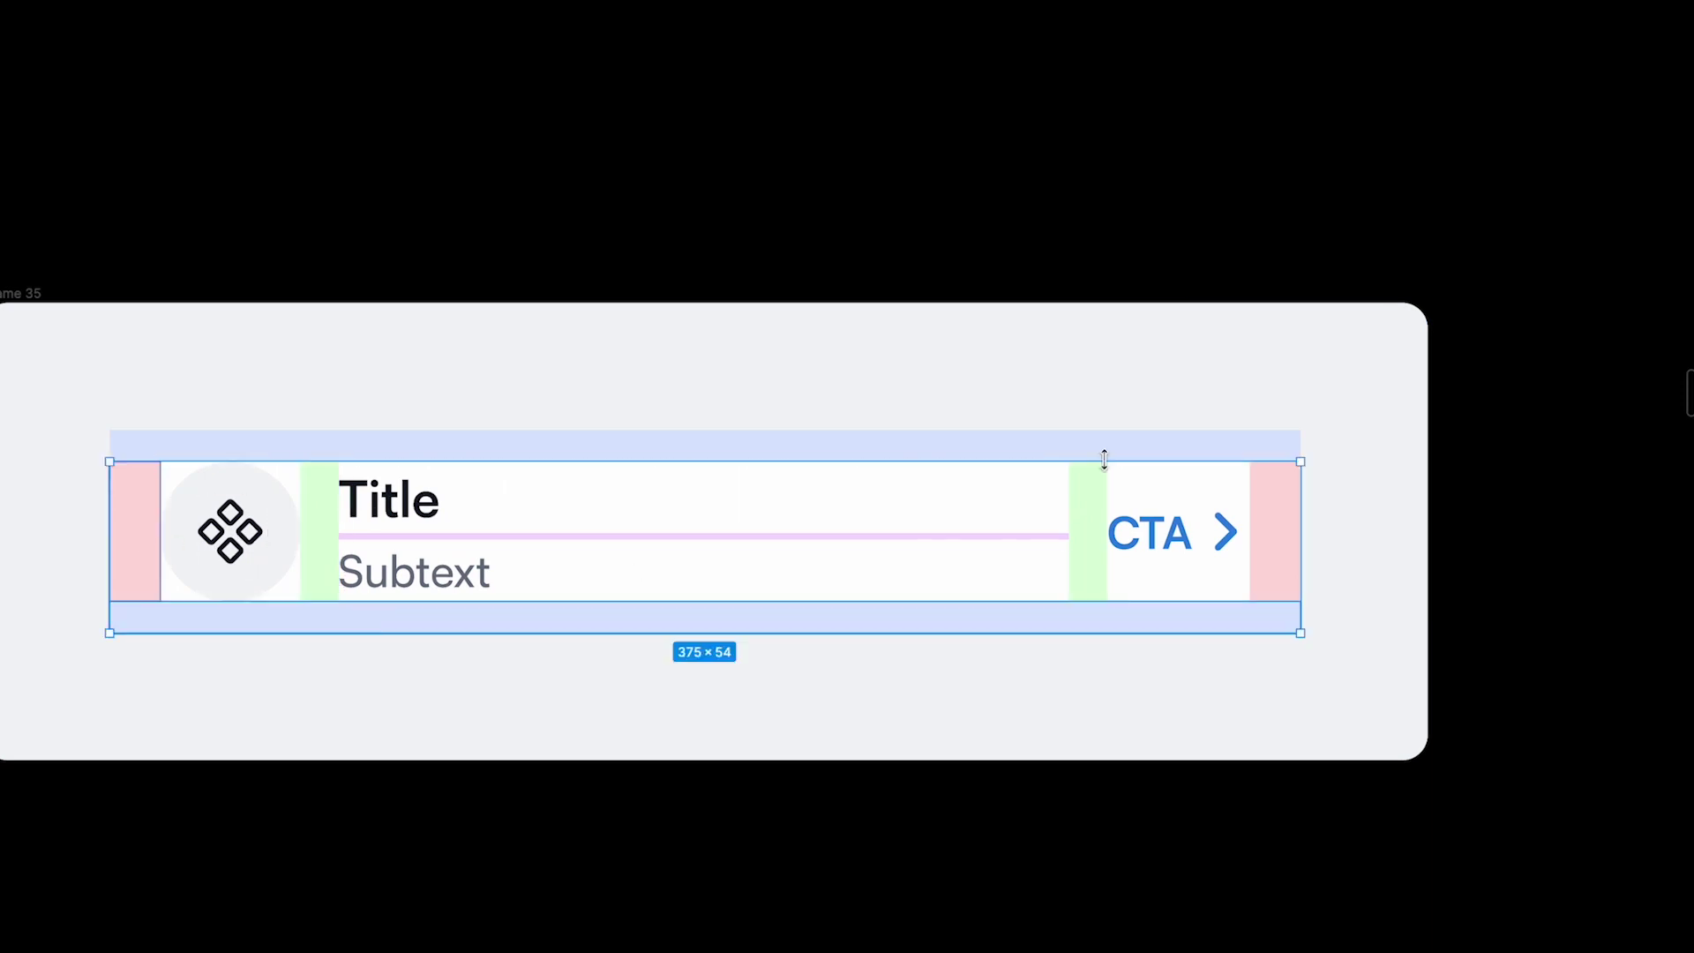
pyautogui.click(1269, 516)
pyautogui.click(1097, 503)
pyautogui.press('Delete')
pyautogui.click(1255, 540)
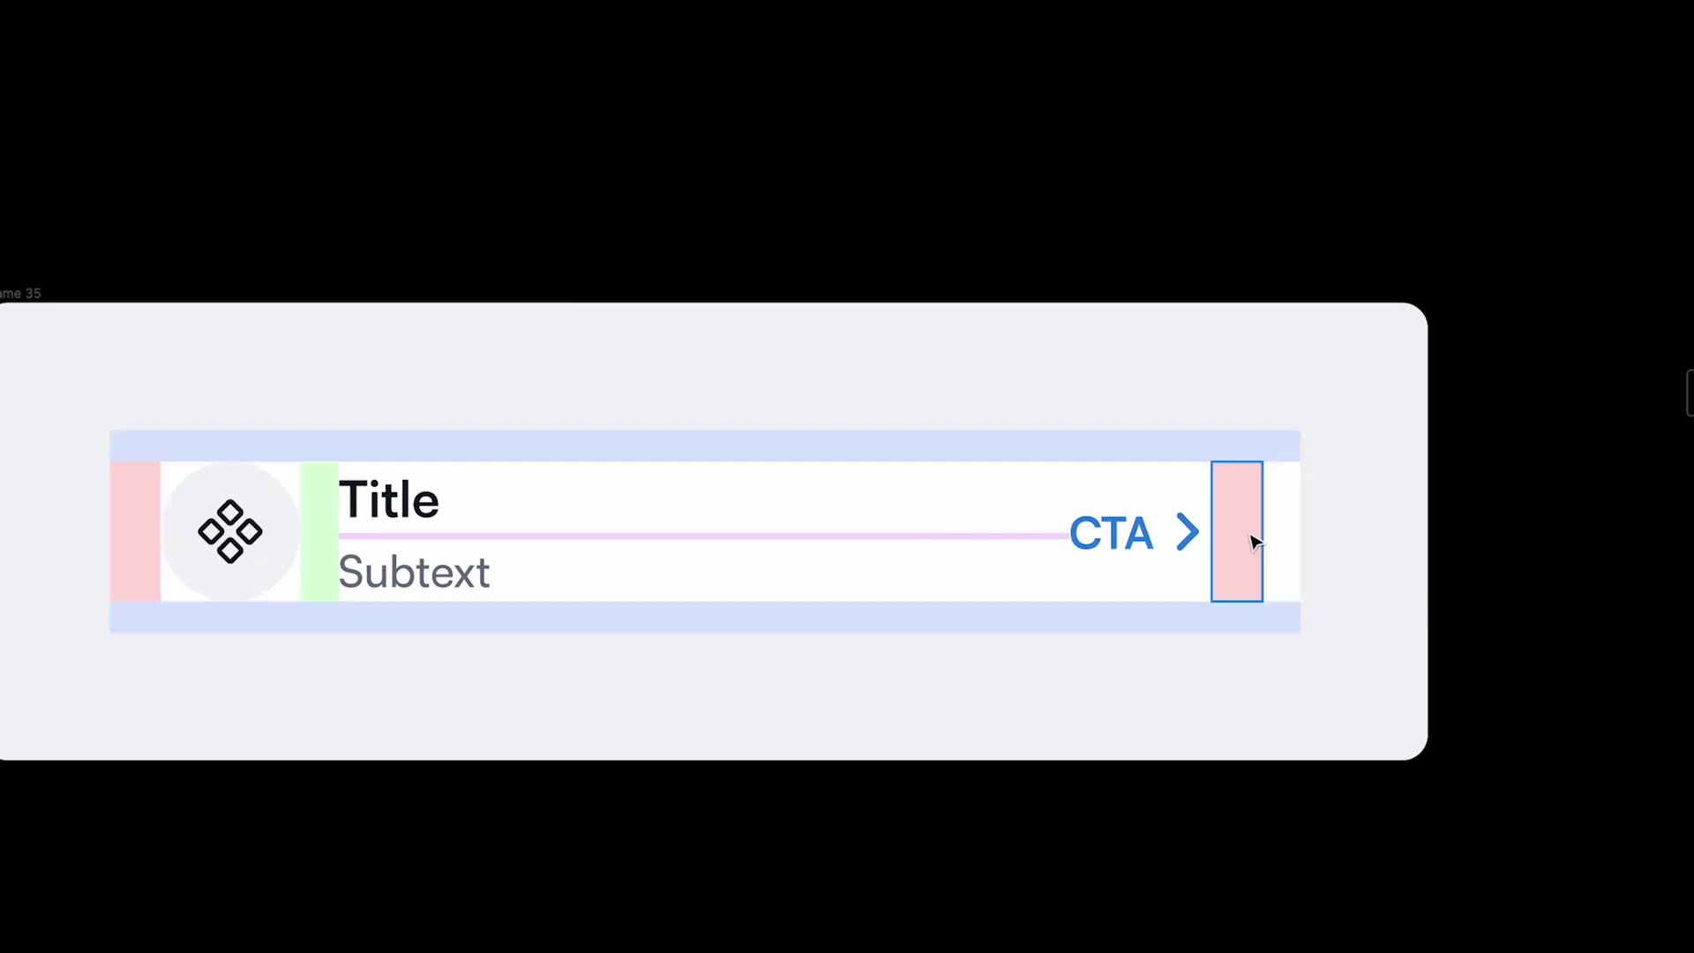
pyautogui.press('Delete')
pyautogui.click(319, 530)
pyautogui.press('Delete')
pyautogui.click(140, 541)
pyautogui.press('Delete')
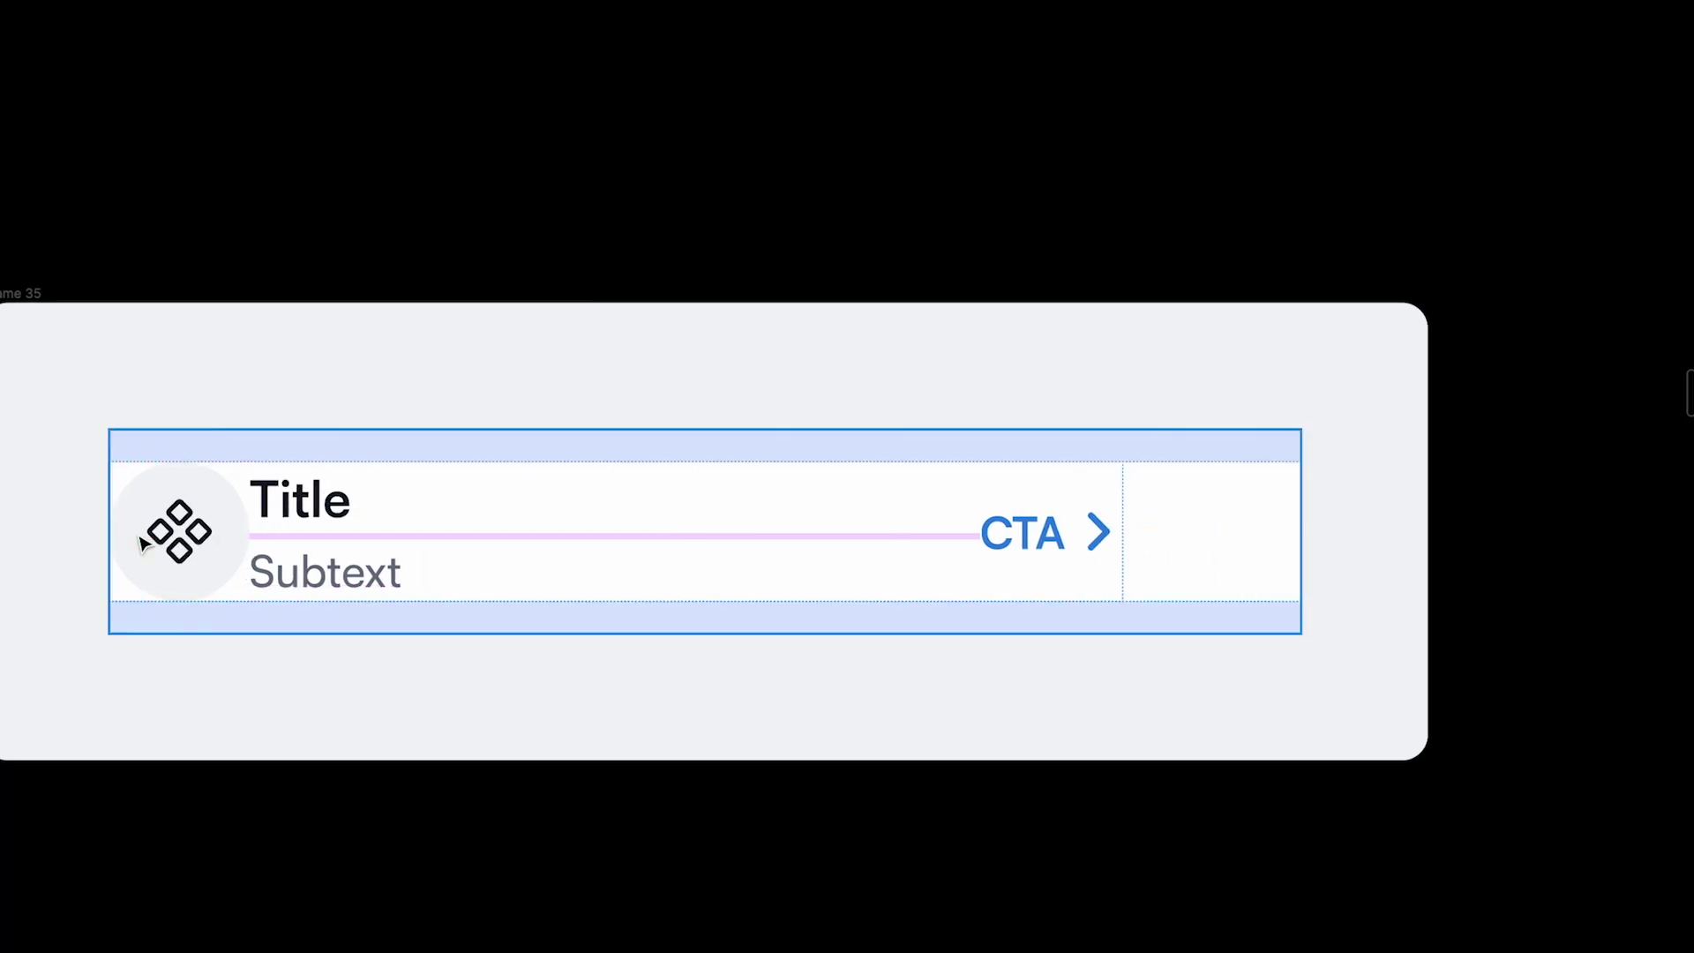
# Restore the pink padding spacer and inspect the top and bottom padding bands.
pyautogui.press('super+backslash')
pyautogui.click(478, 543)
pyautogui.hscroll(-3, 494, 543)
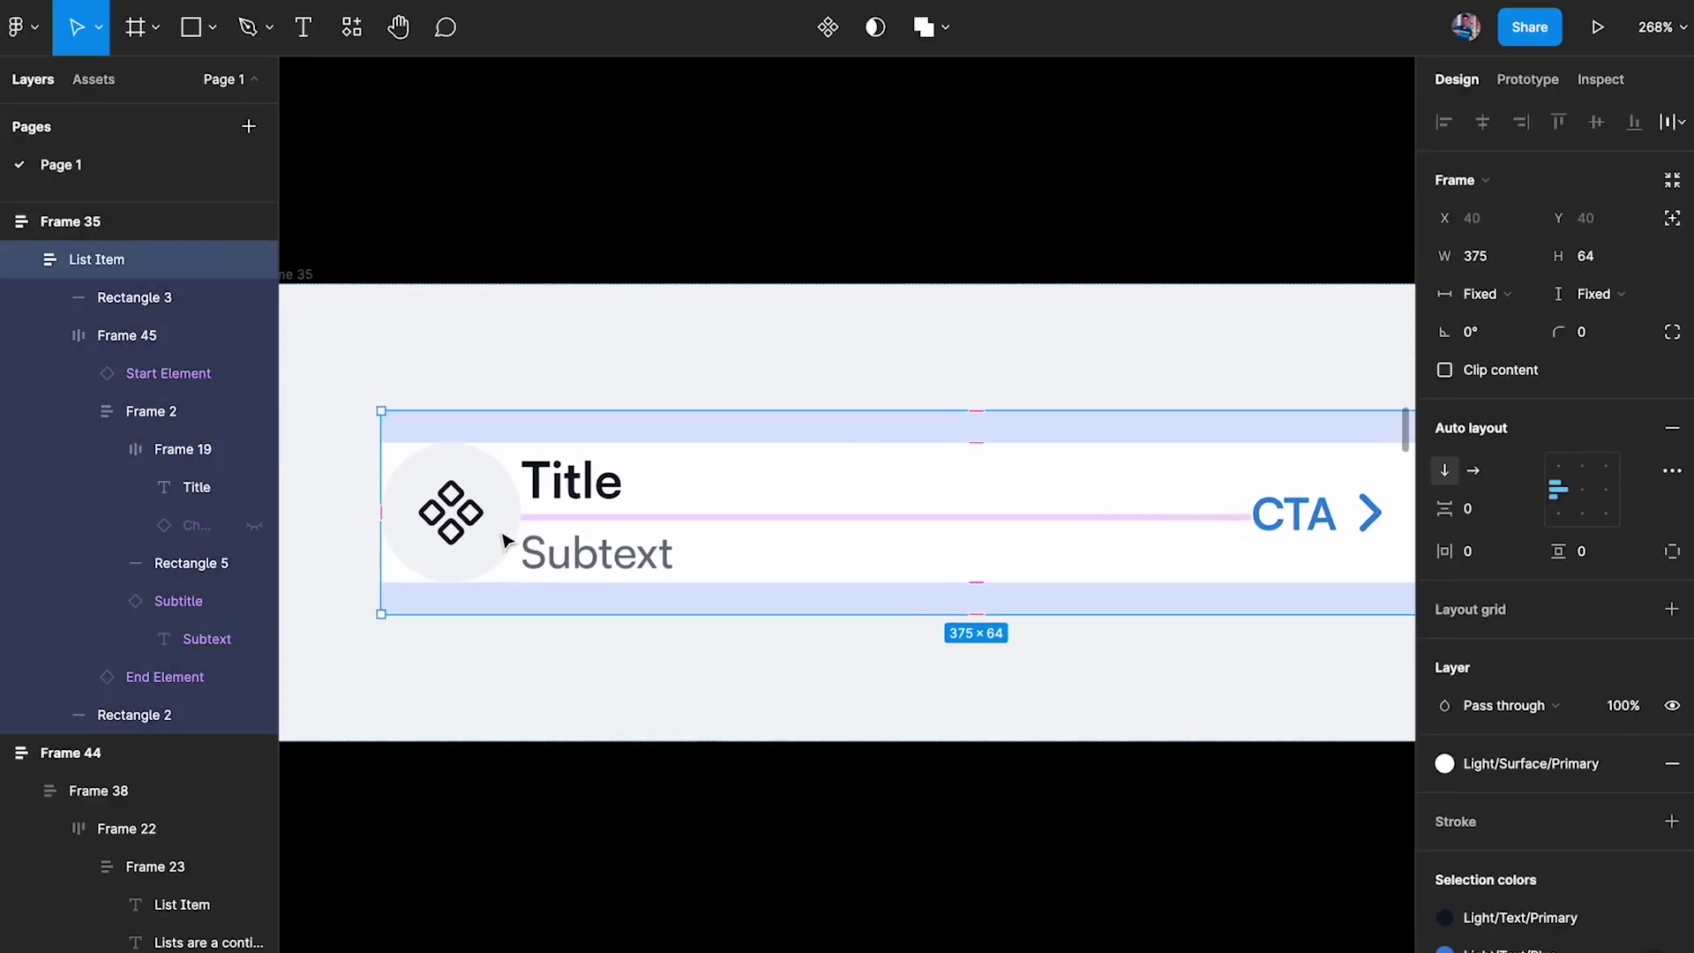
pyautogui.click(626, 507)
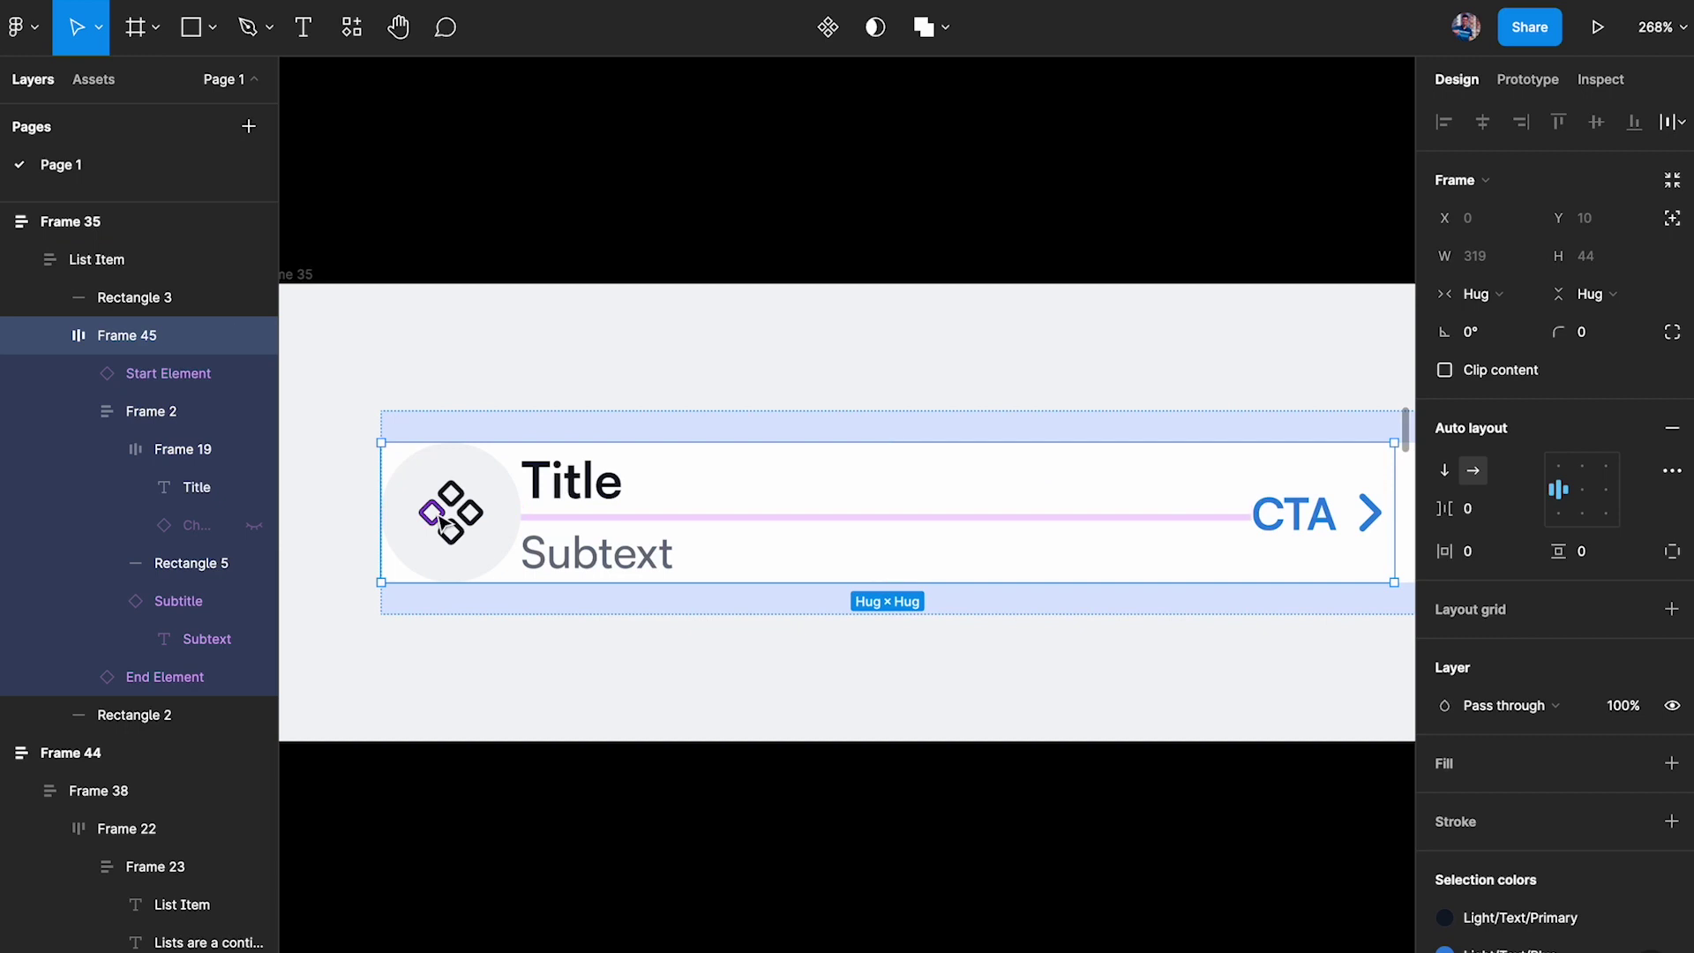
pyautogui.press('super+z')
pyautogui.press('super+z')
pyautogui.press('super+z')
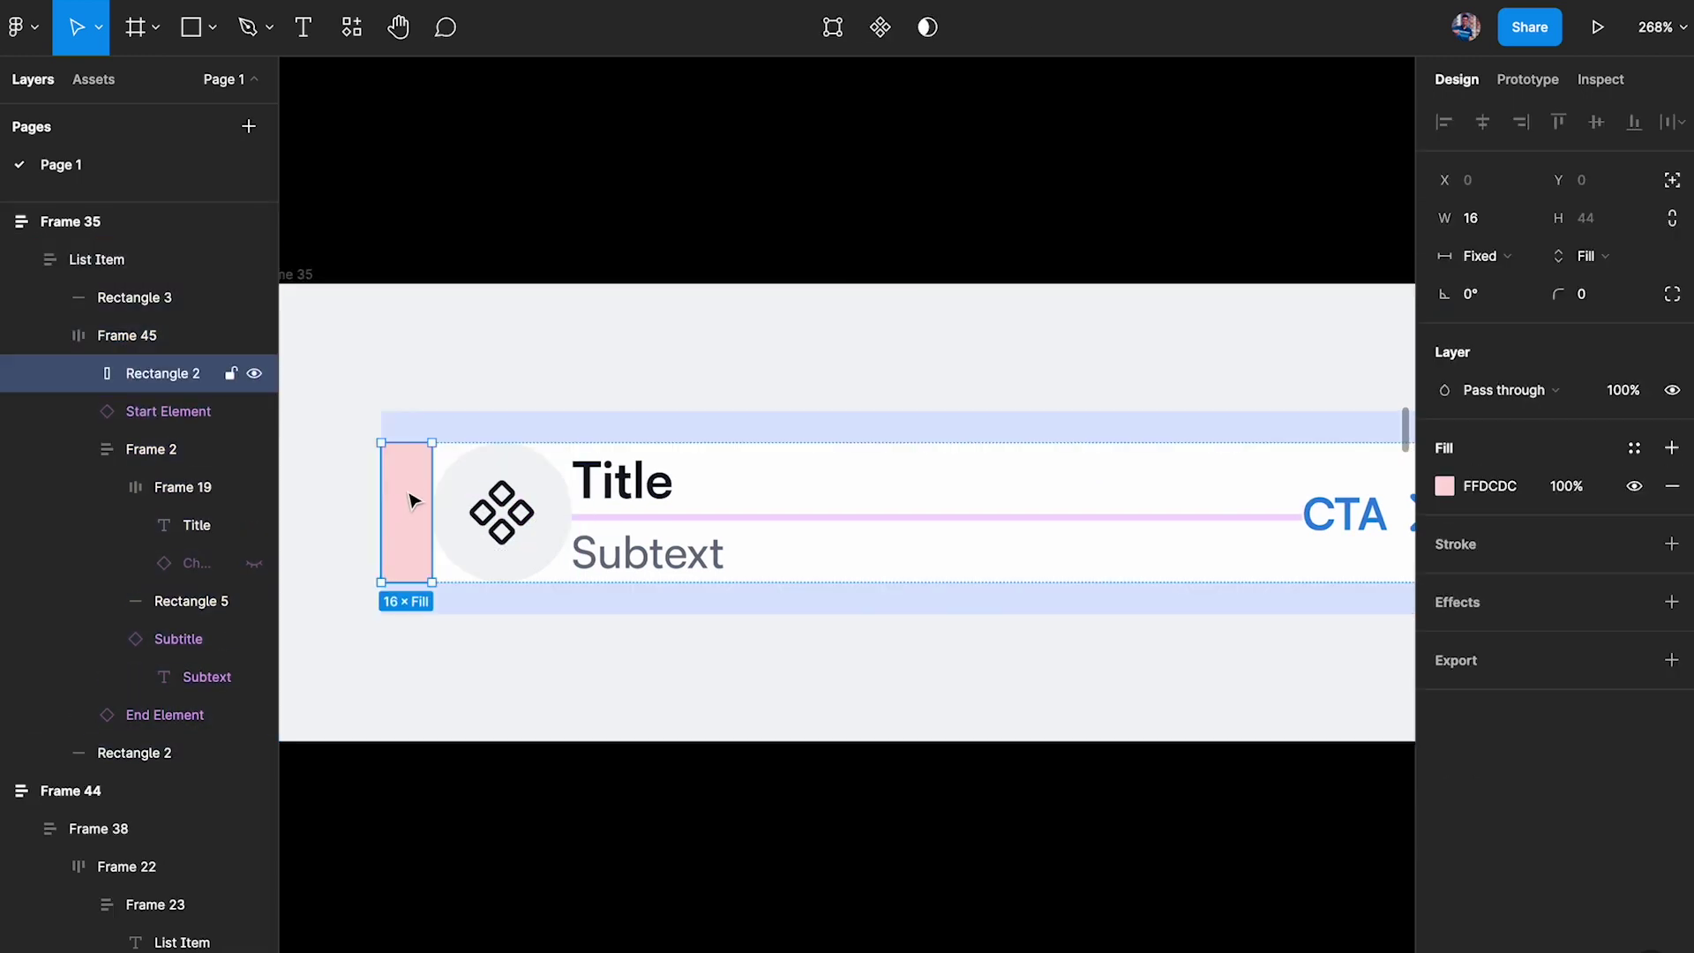
pyautogui.hotkey('ctrl', '\\')
pyautogui.click(480, 433)
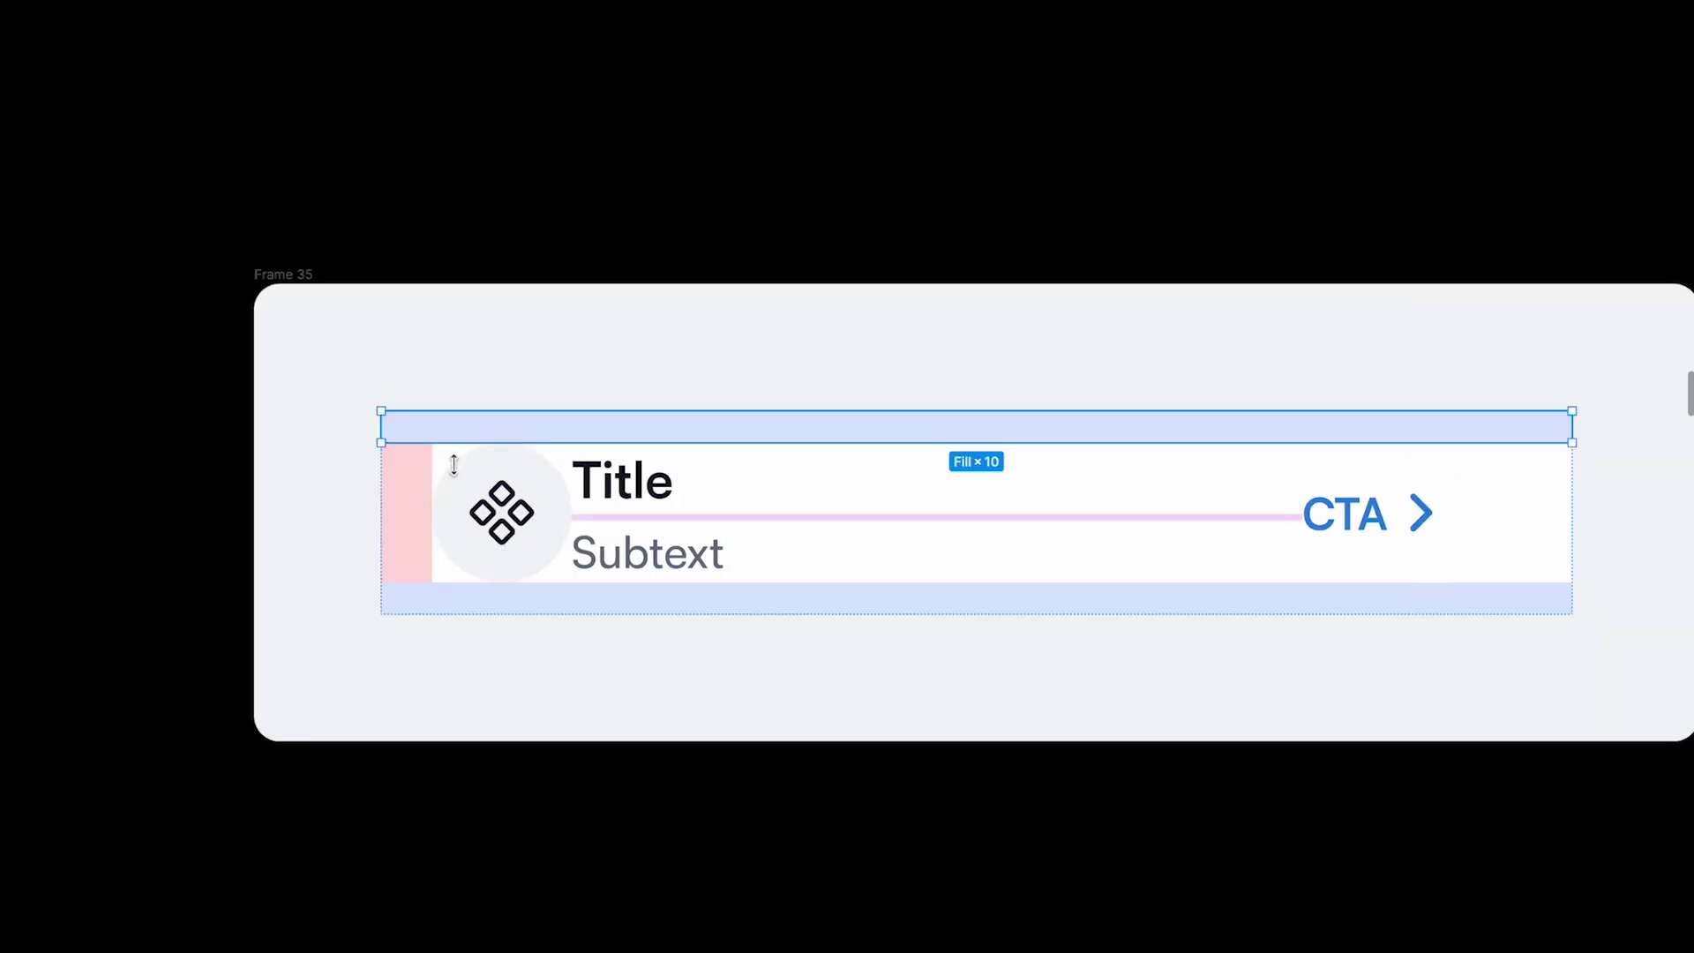
pyautogui.click(779, 609)
pyautogui.keyDown('shift'); pyautogui.click(779, 442); pyautogui.keyUp('shift')
# Restore the green gap and right pink spacers, confirming 16px side paddings.
pyautogui.press('super+z')
pyautogui.press('super+z')
pyautogui.press('super+z')
pyautogui.press('super+z')
pyautogui.press('super+z')
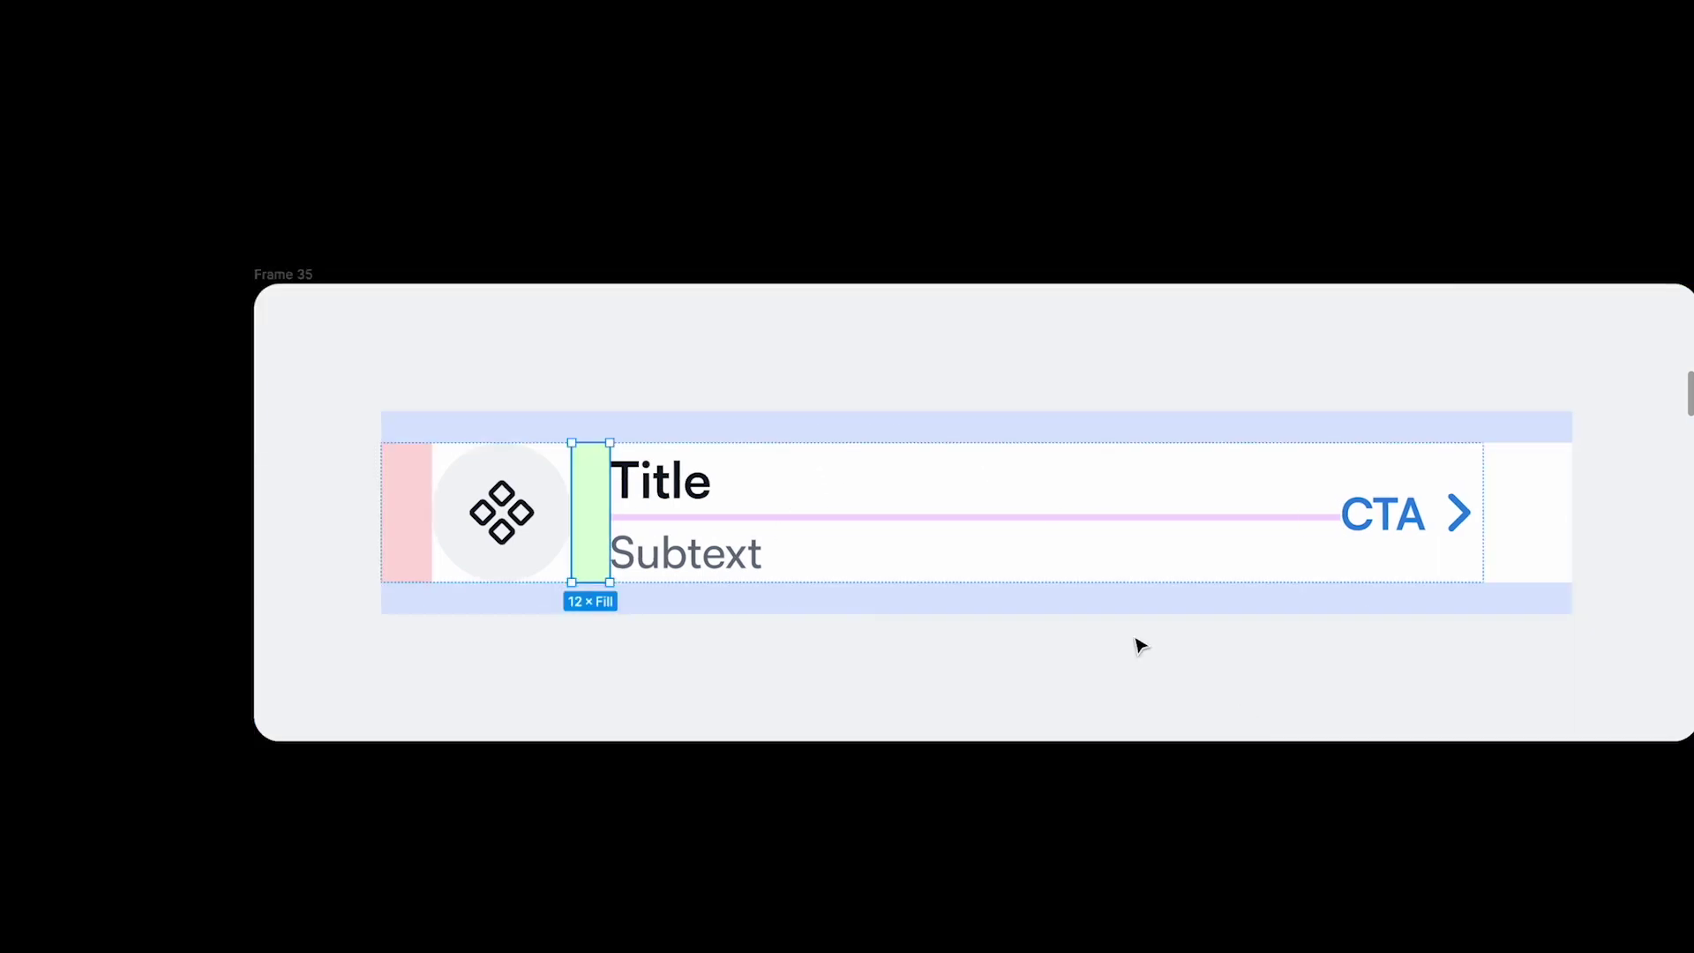
pyautogui.press('super+z')
pyautogui.press('super+z')
pyautogui.press('super+z')
pyautogui.press('super+z')
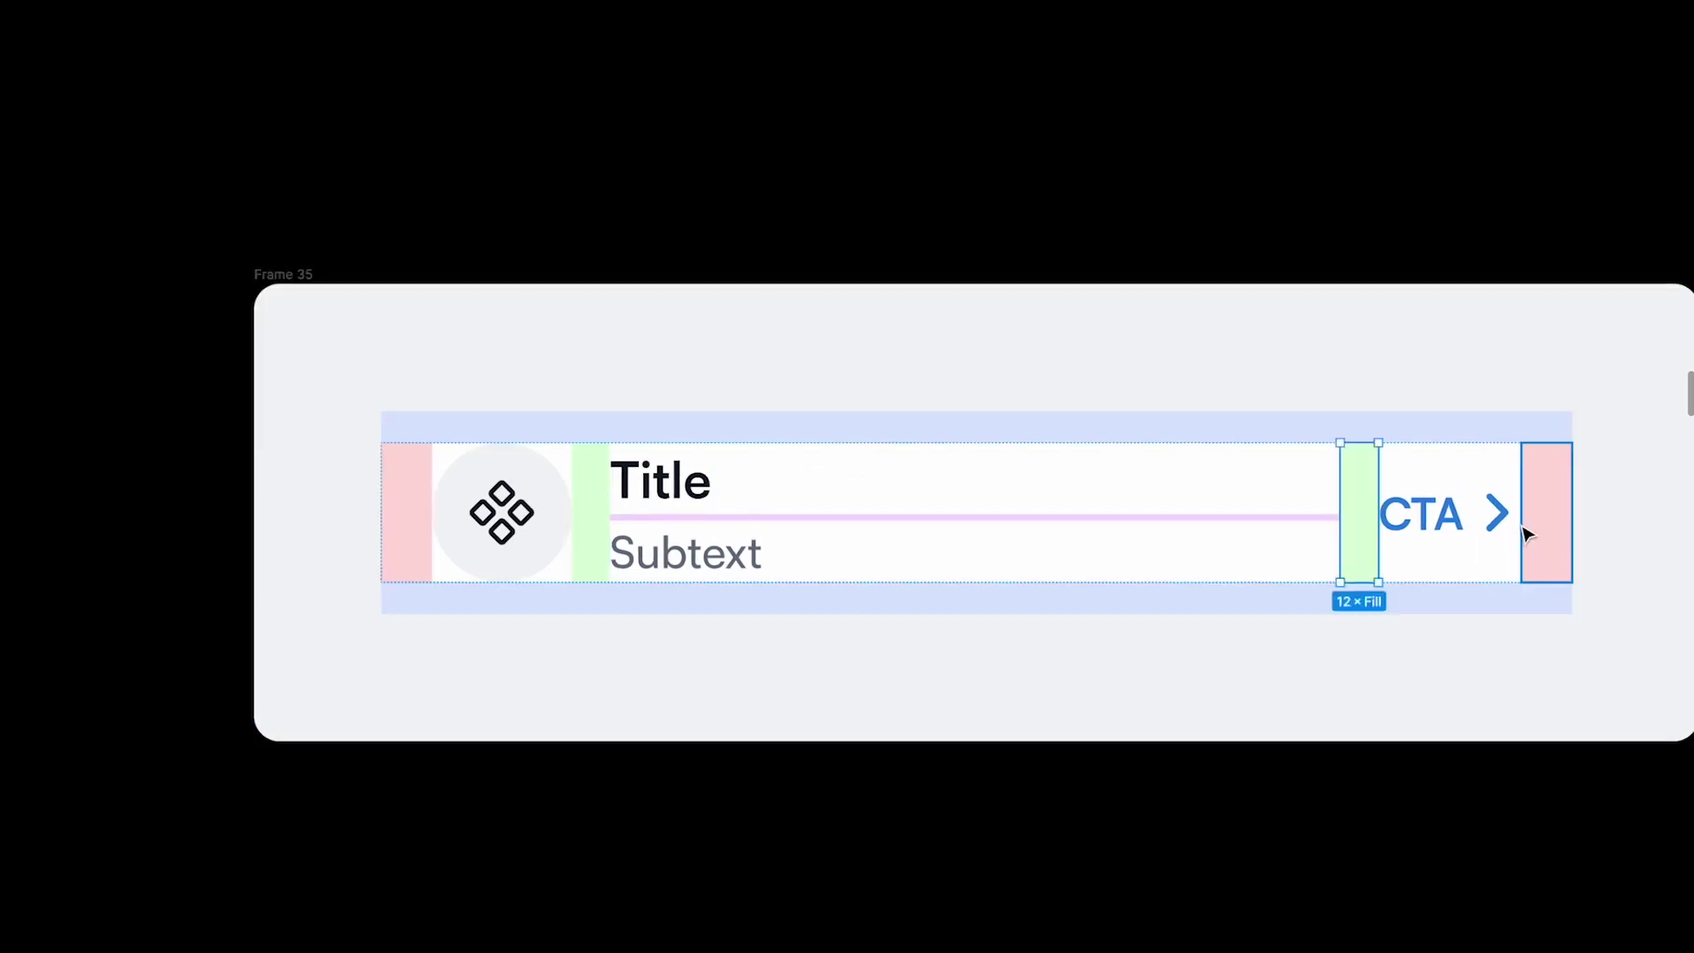
pyautogui.click(392, 494)
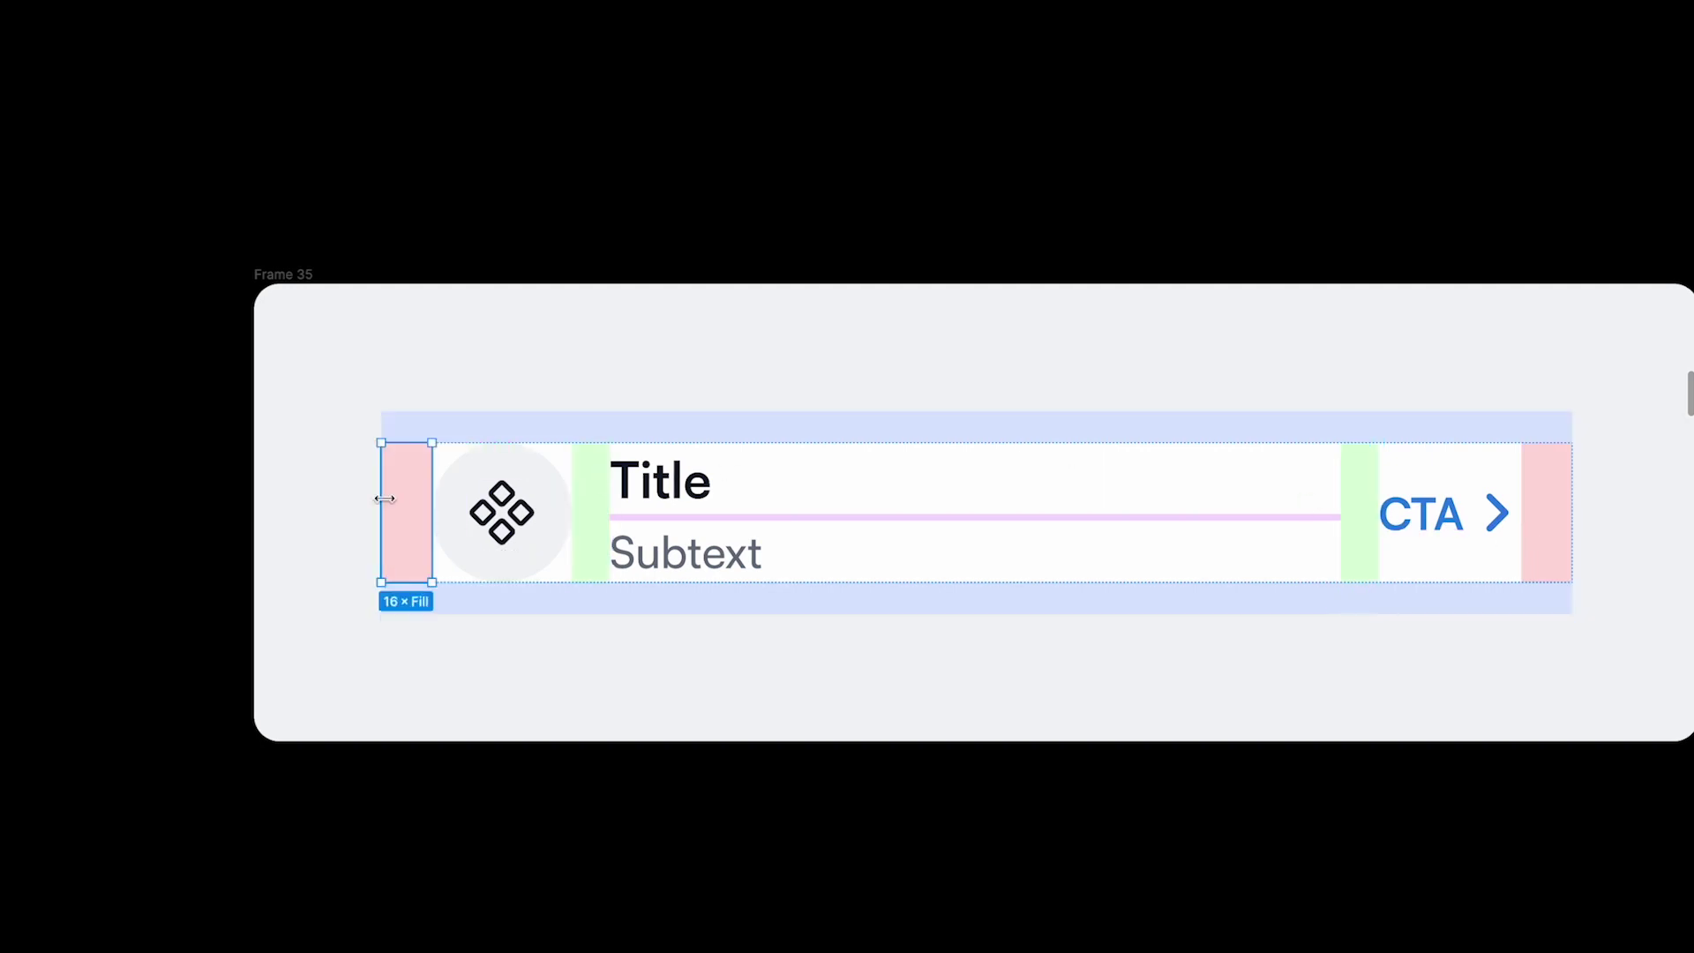
pyautogui.click(1562, 496)
pyautogui.click(1168, 854)
pyautogui.scroll(-3, 1168, 854)
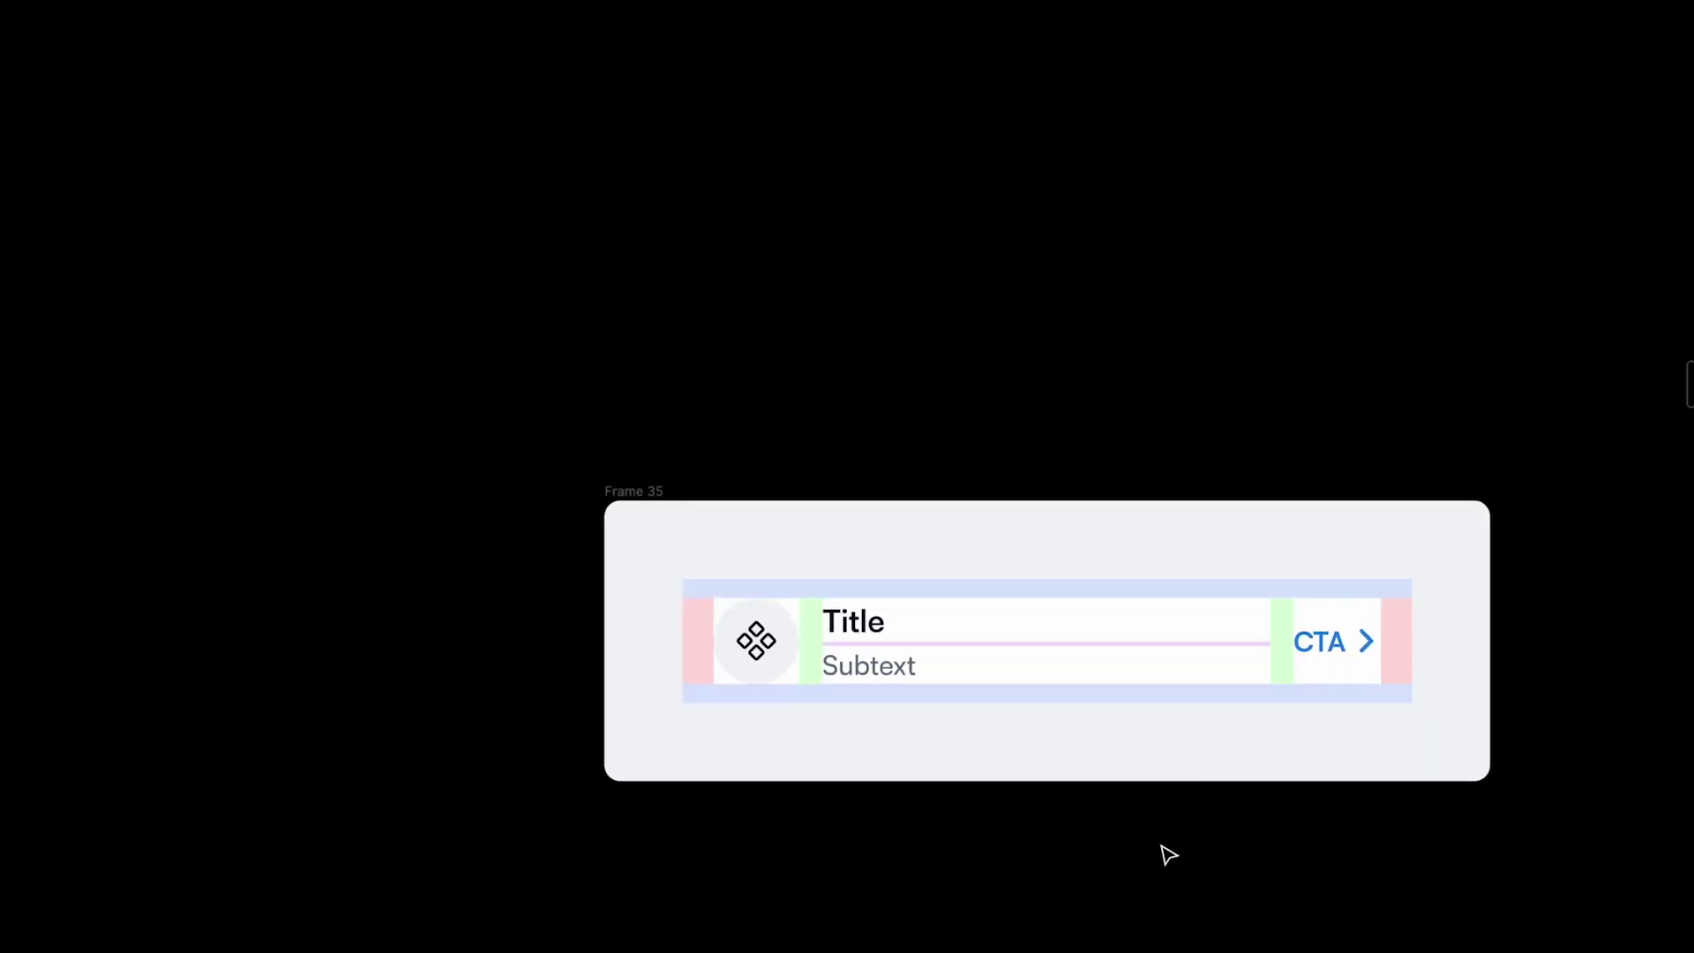
pyautogui.scroll(3, 1169, 854)
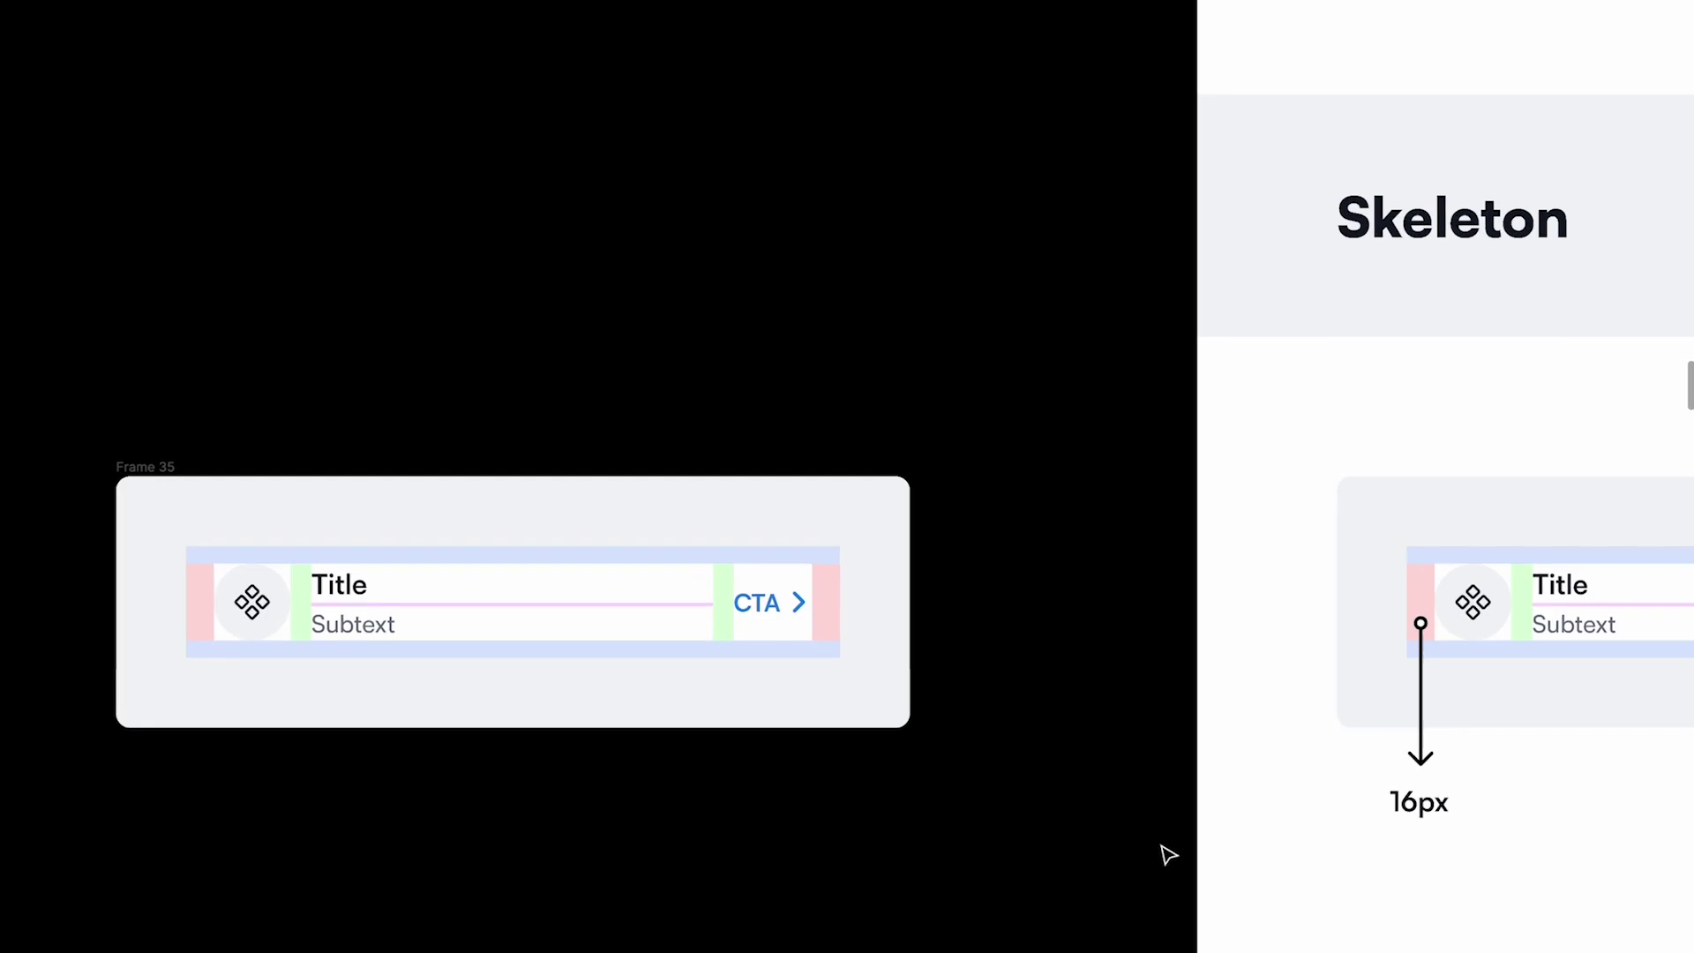
# Delete the scratch Frame 35 copy of the list item skeleton.
pyautogui.hscroll(-1, 1162, 846)
pyautogui.click(211, 465)
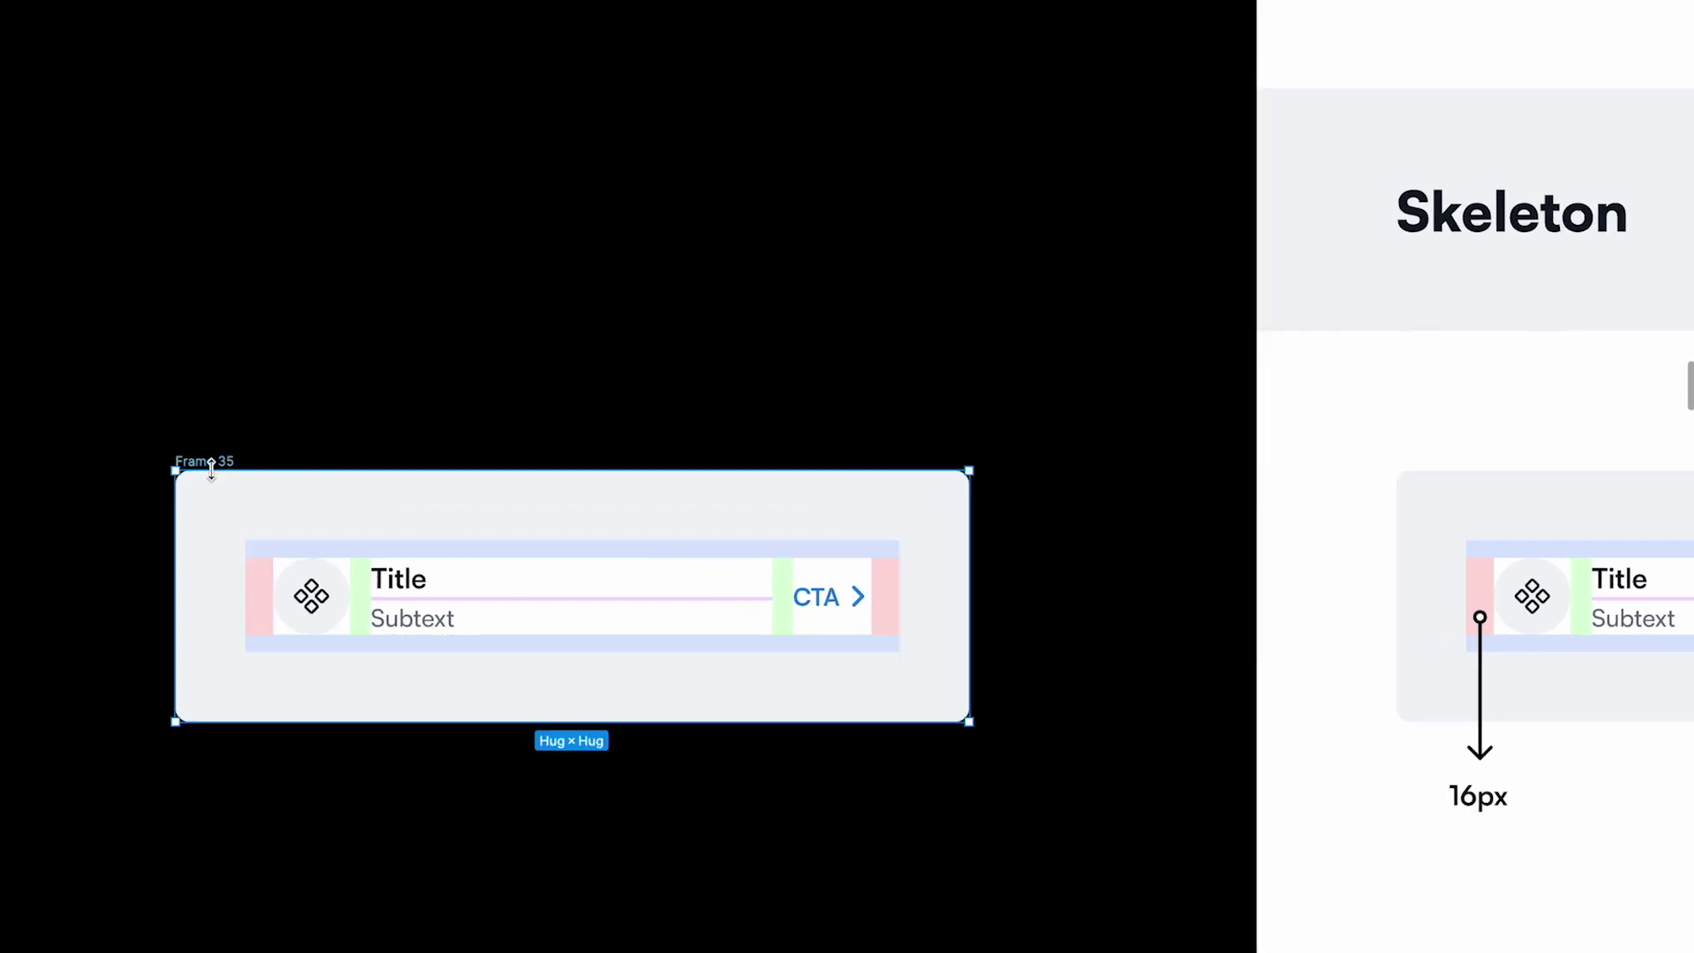
pyautogui.press('Delete')
# Scroll past Skeleton and /Title down to the /Start Element section.
pyautogui.hscroll(6, 719, 513)
pyautogui.scroll(-1, 719, 514)
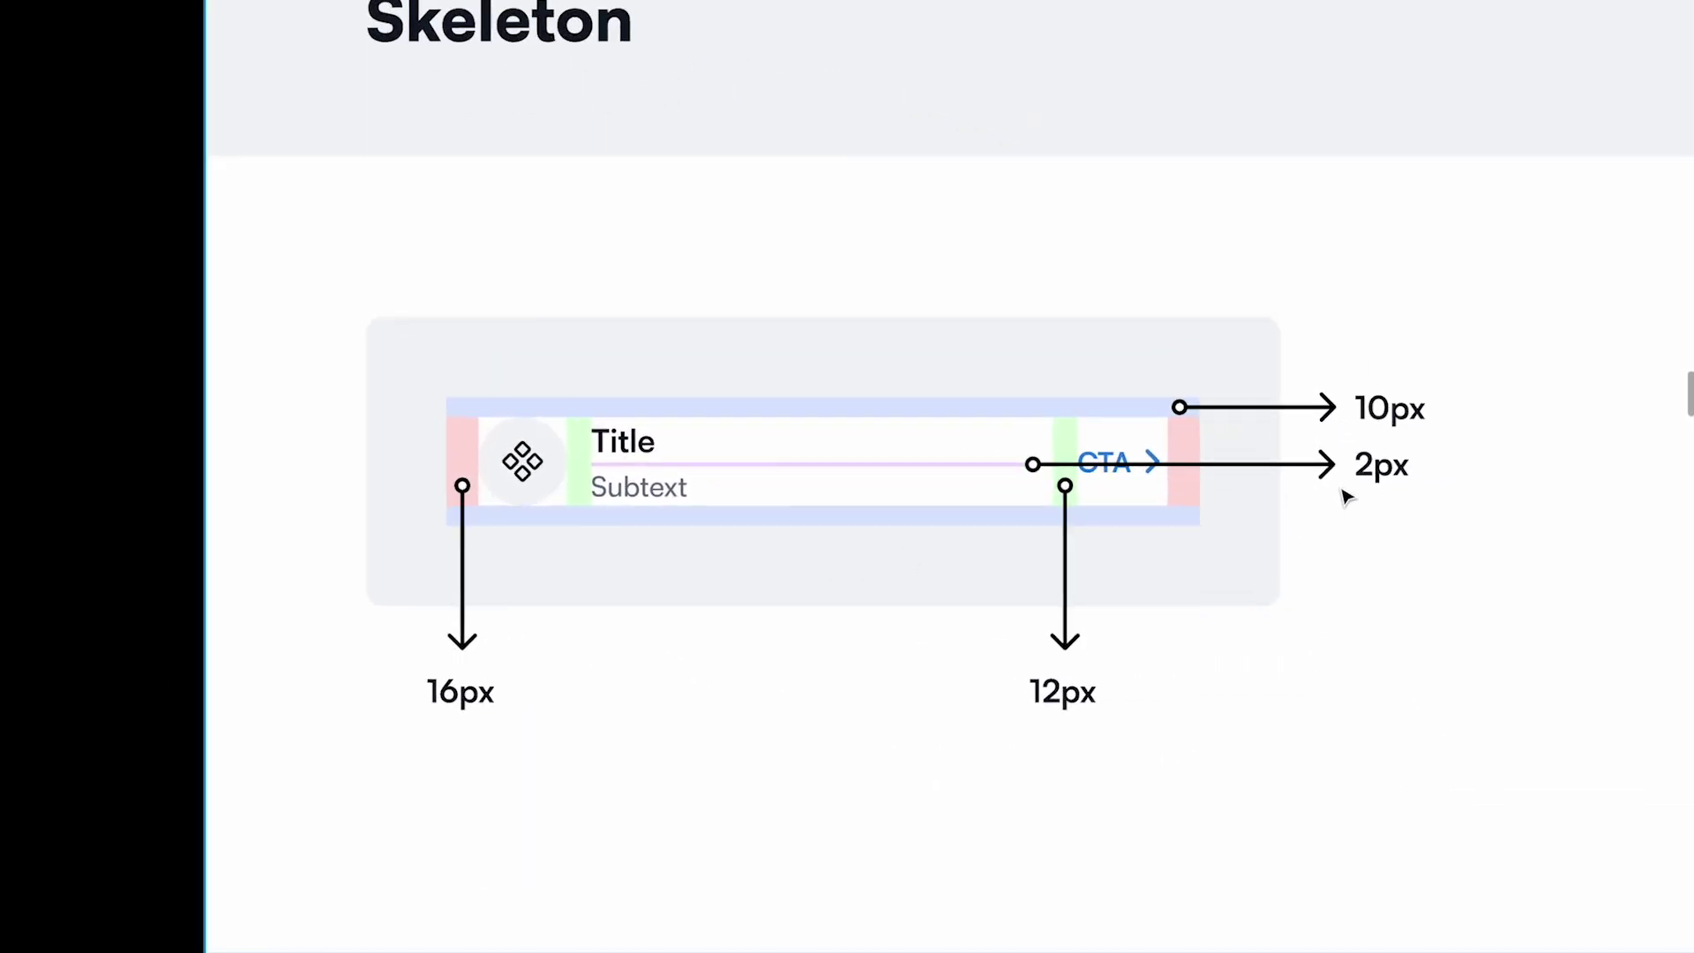
pyautogui.scroll(-6, 1342, 496)
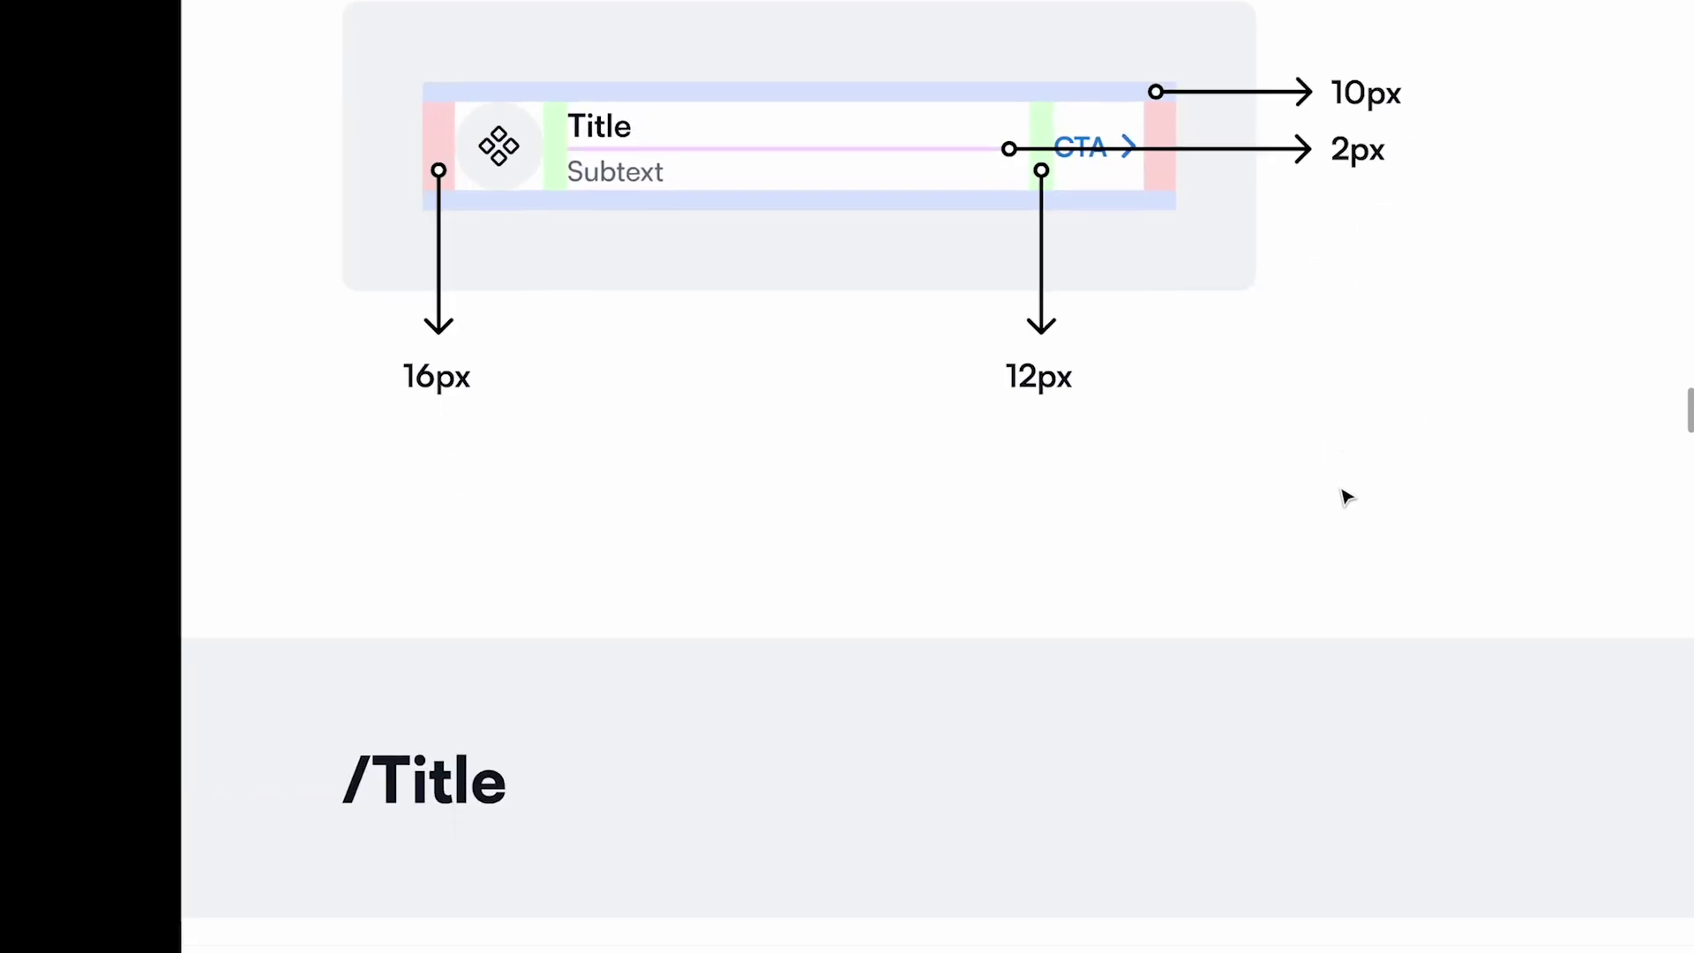
pyautogui.scroll(-3, 1342, 496)
pyautogui.hscroll(2, 1342, 496)
pyautogui.scroll(-1, 1343, 496)
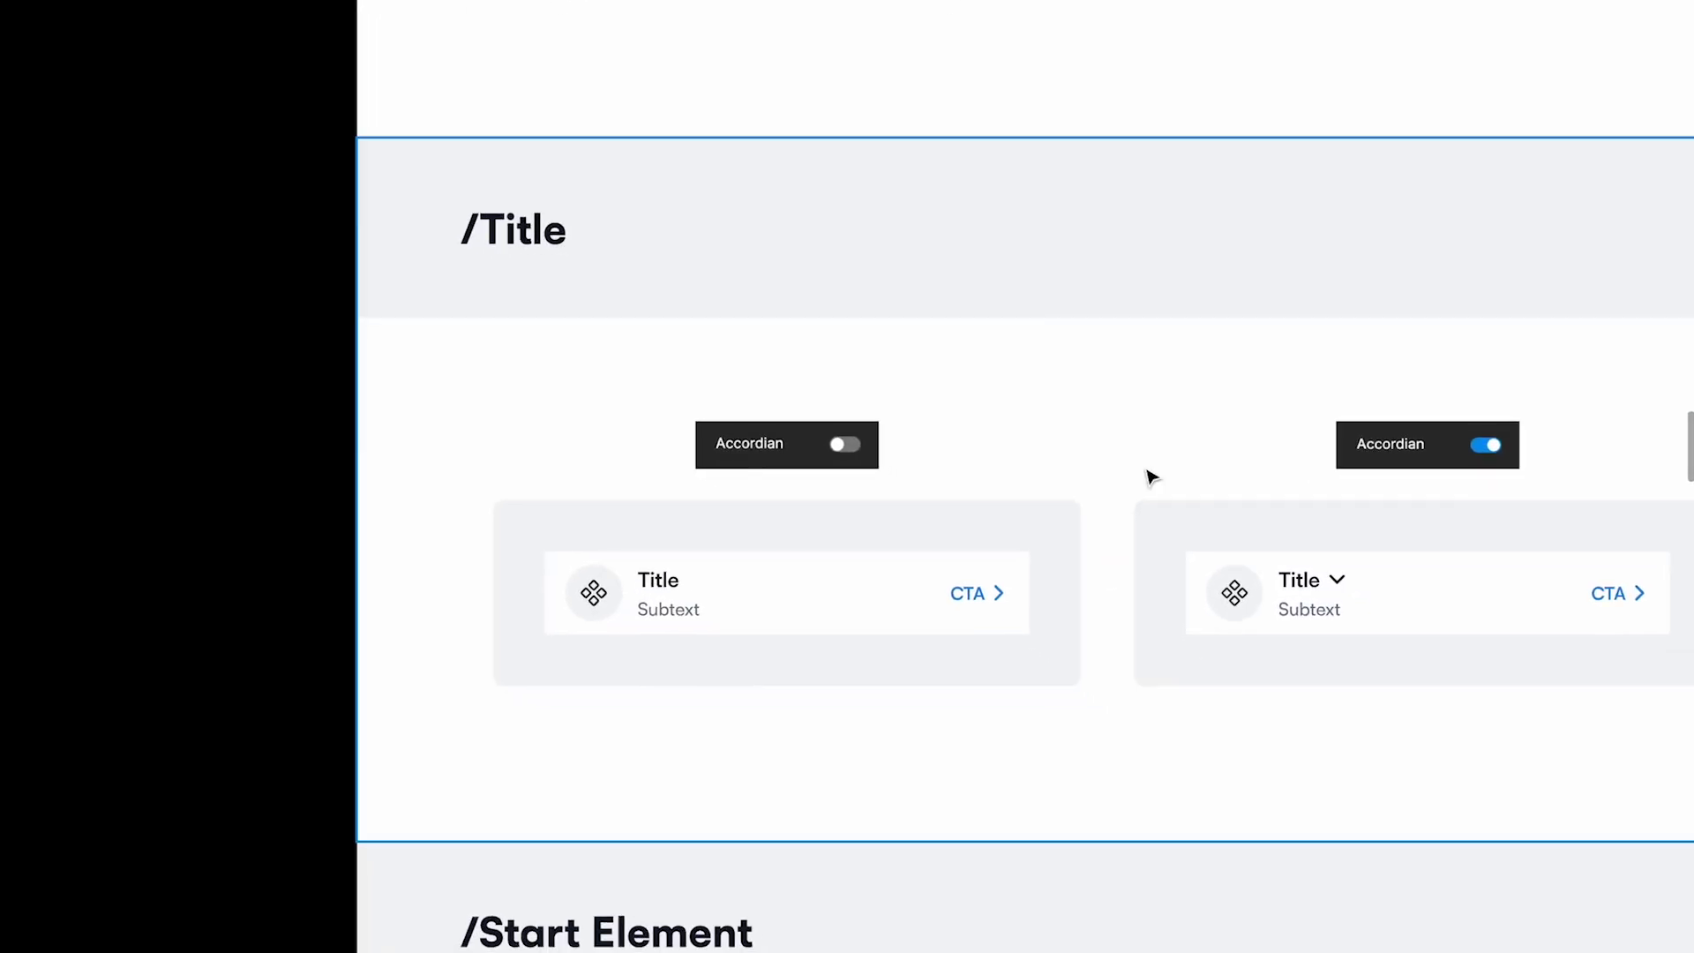
pyautogui.scroll(-7, 1154, 476)
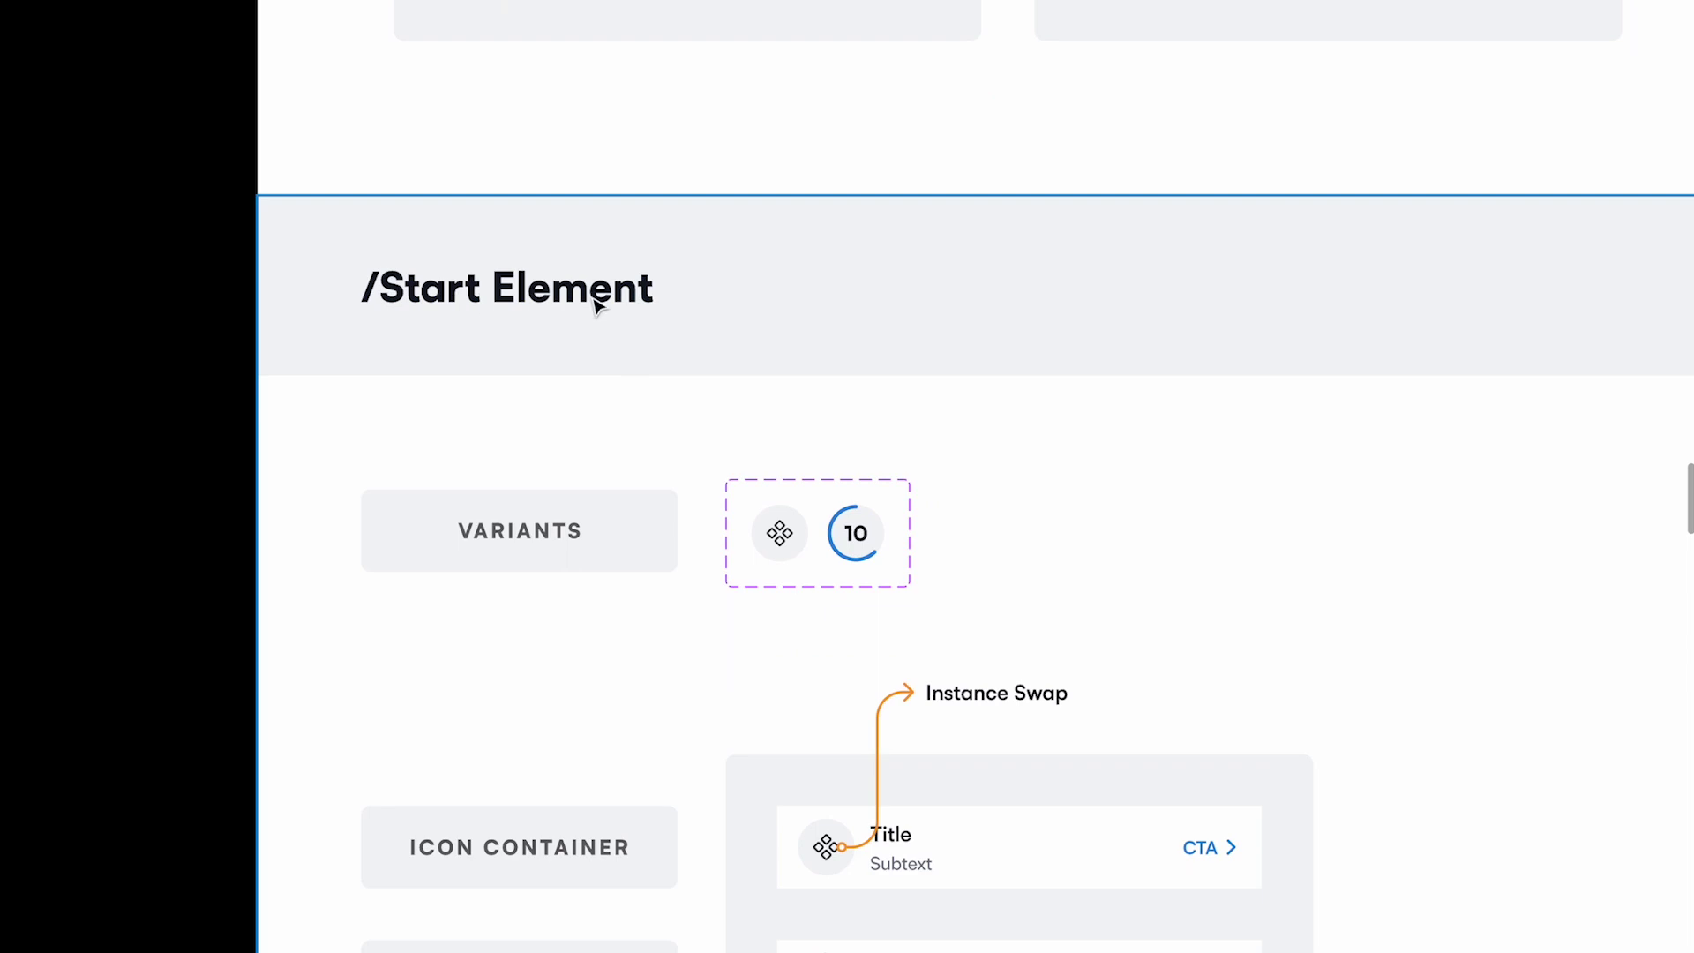
pyautogui.scroll(-3, 594, 300)
pyautogui.scroll(1, 594, 300)
pyautogui.scroll(1, 919, 678)
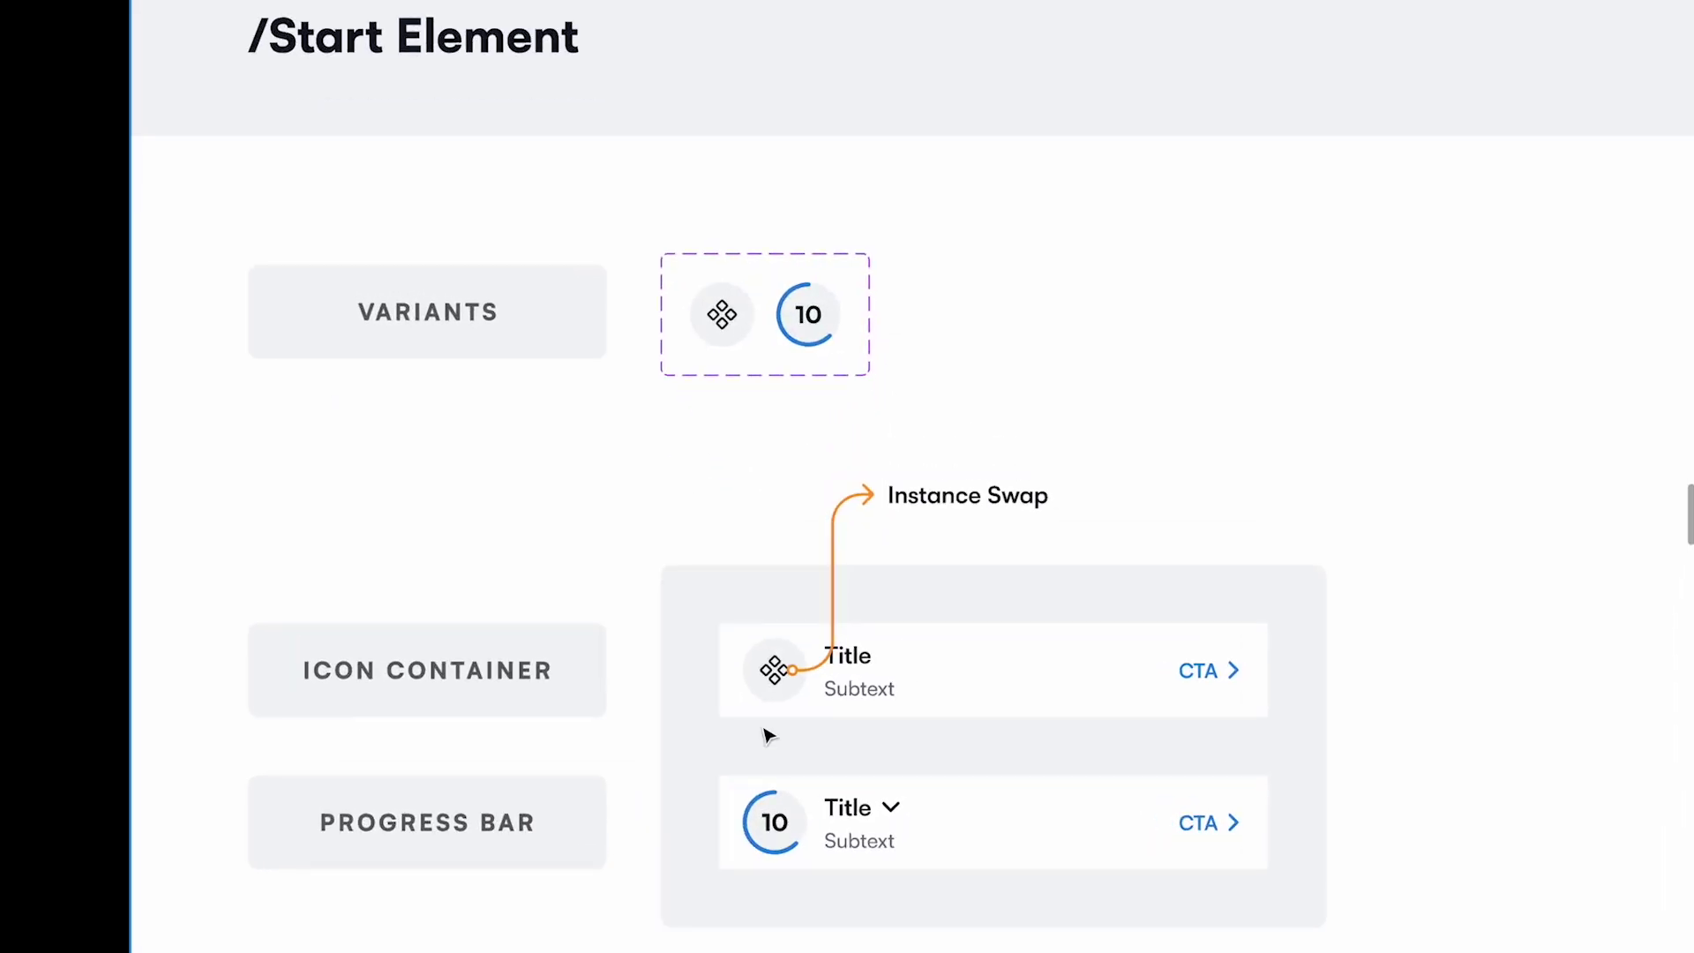
pyautogui.keyDown('super'); pyautogui.click(915, 695); pyautogui.keyUp('super')
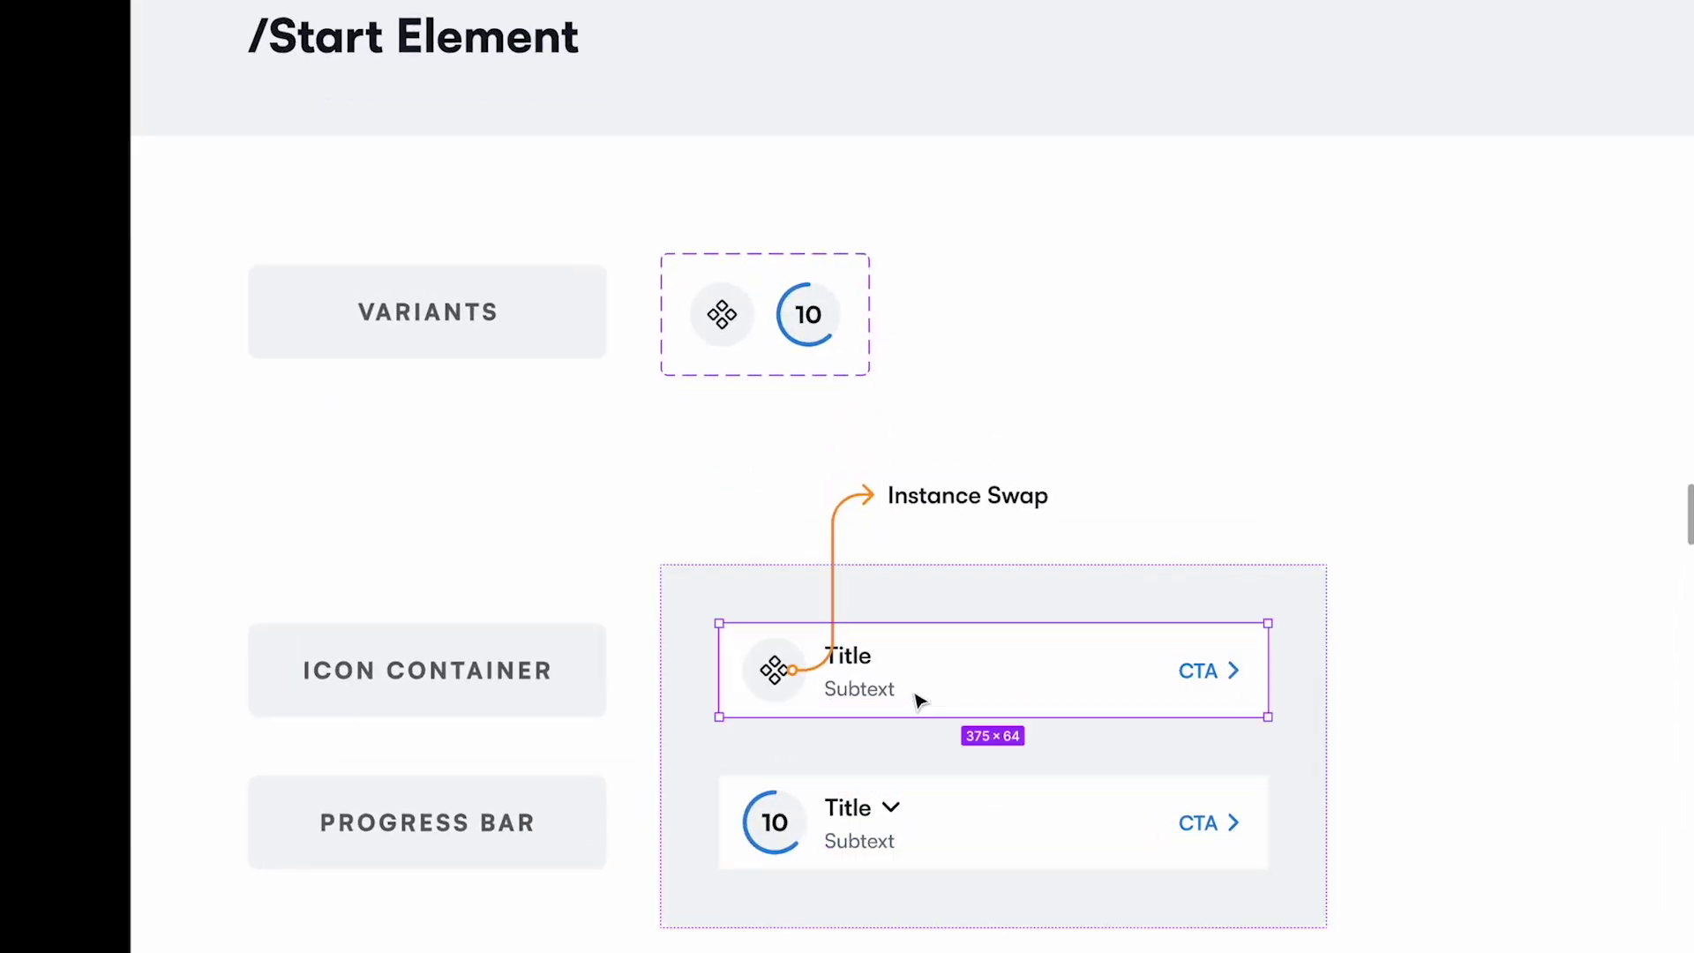
pyautogui.hscroll(4, 915, 694)
pyautogui.moveTo(716, 678); pyautogui.dragTo(1419, 576)
pyautogui.hscroll(3, 1418, 575)
pyautogui.press('super+backslash')
pyautogui.hscroll(2, 1185, 547)
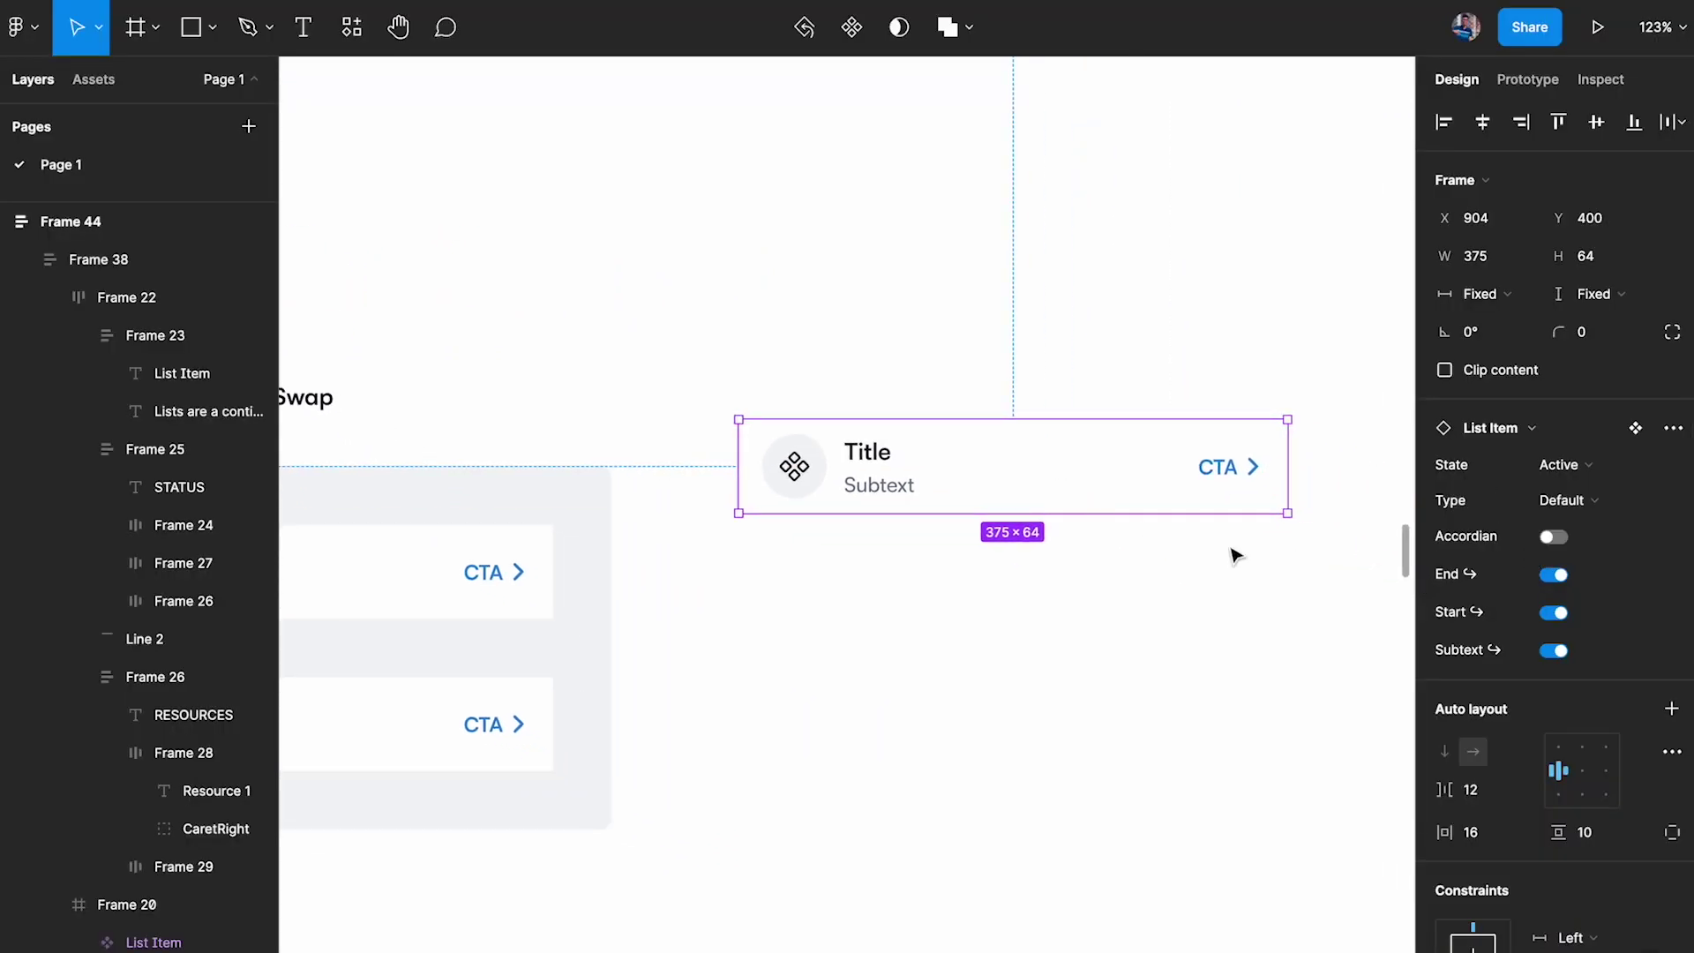
pyautogui.doubleClick(788, 473)
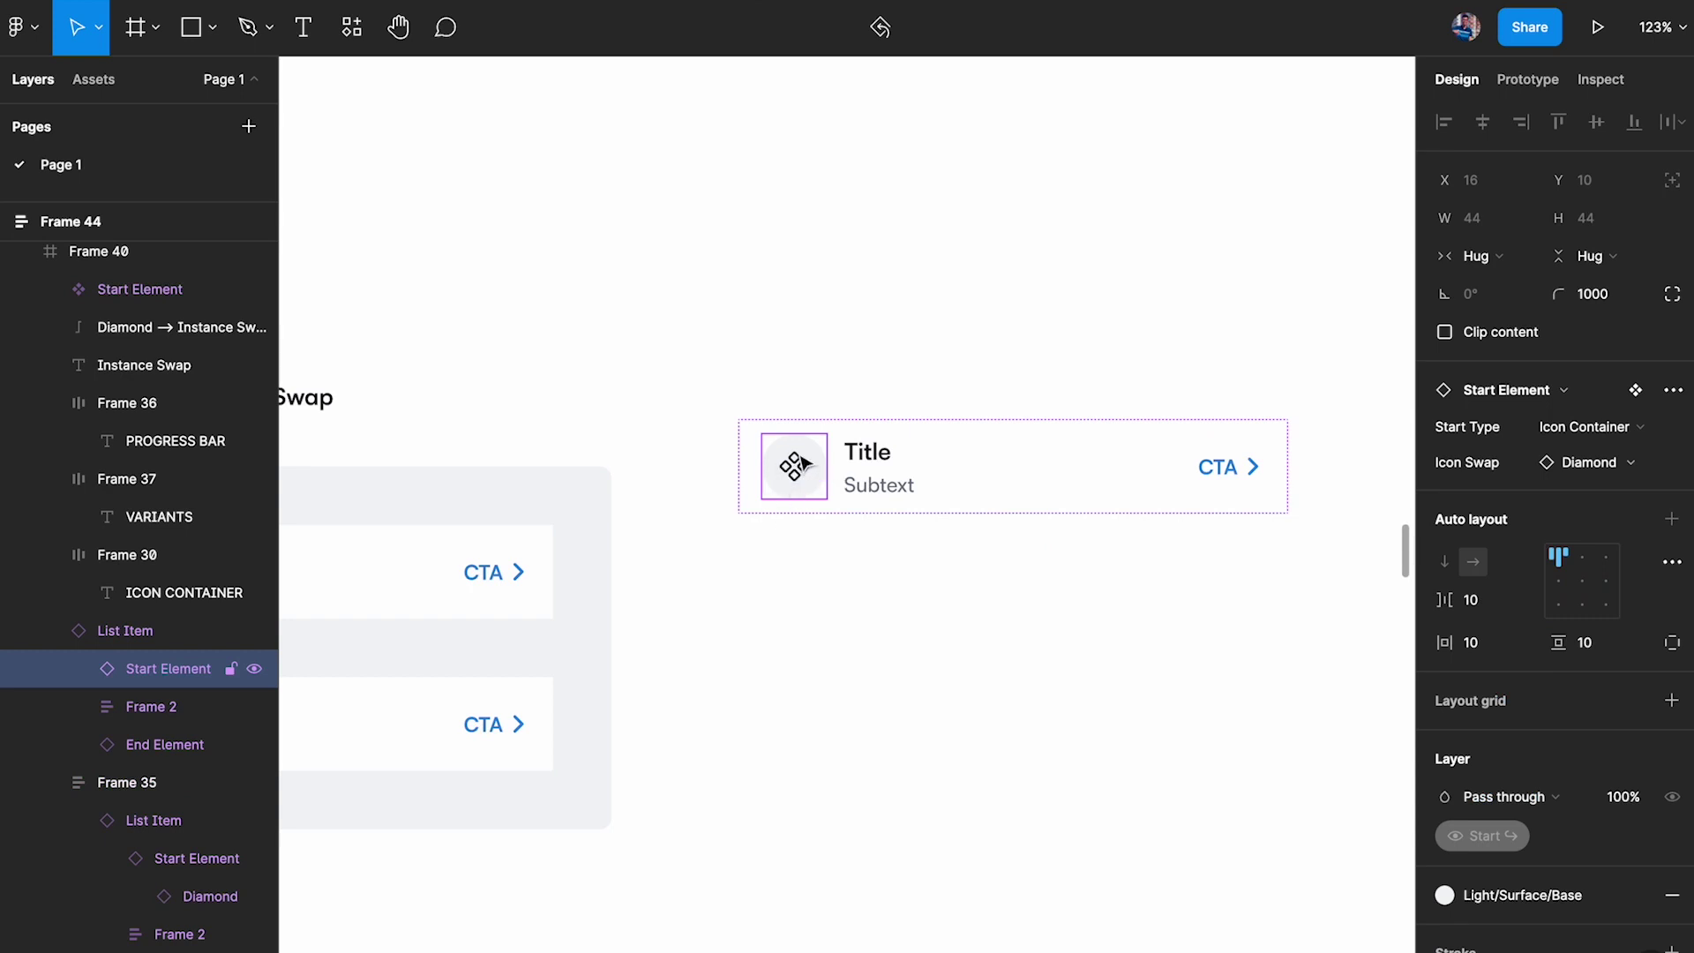
pyautogui.click(1569, 428)
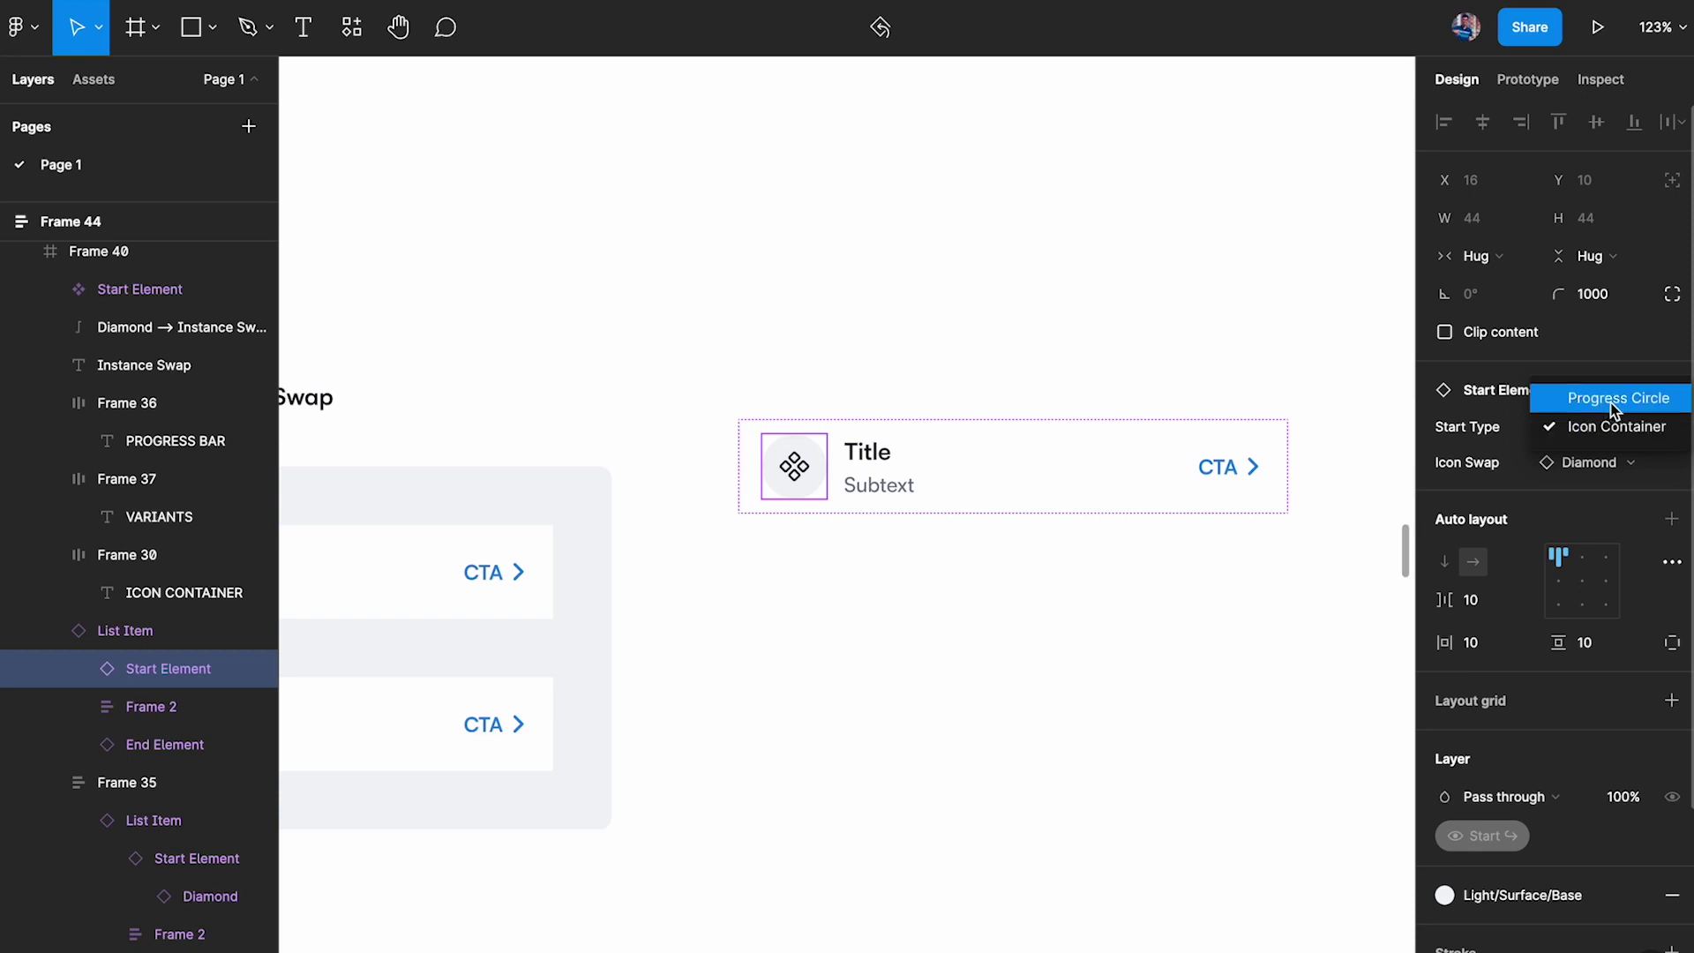
pyautogui.click(1548, 365)
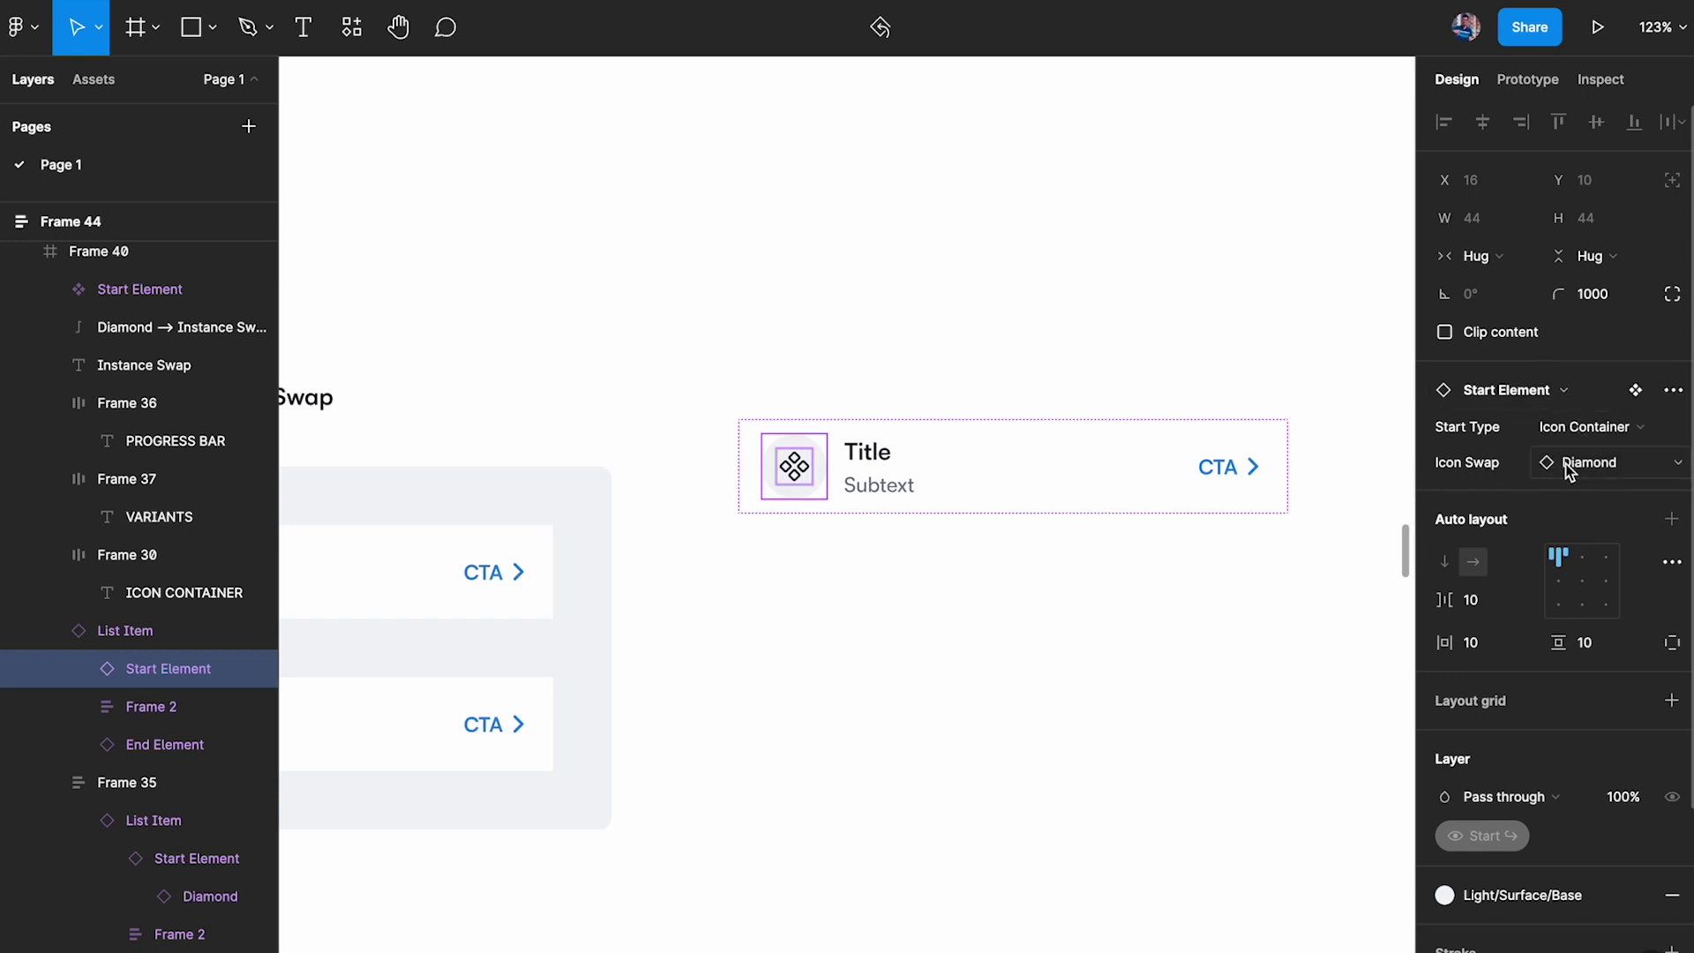
pyautogui.hscroll(-6, 1025, 680)
pyautogui.click(1279, 480)
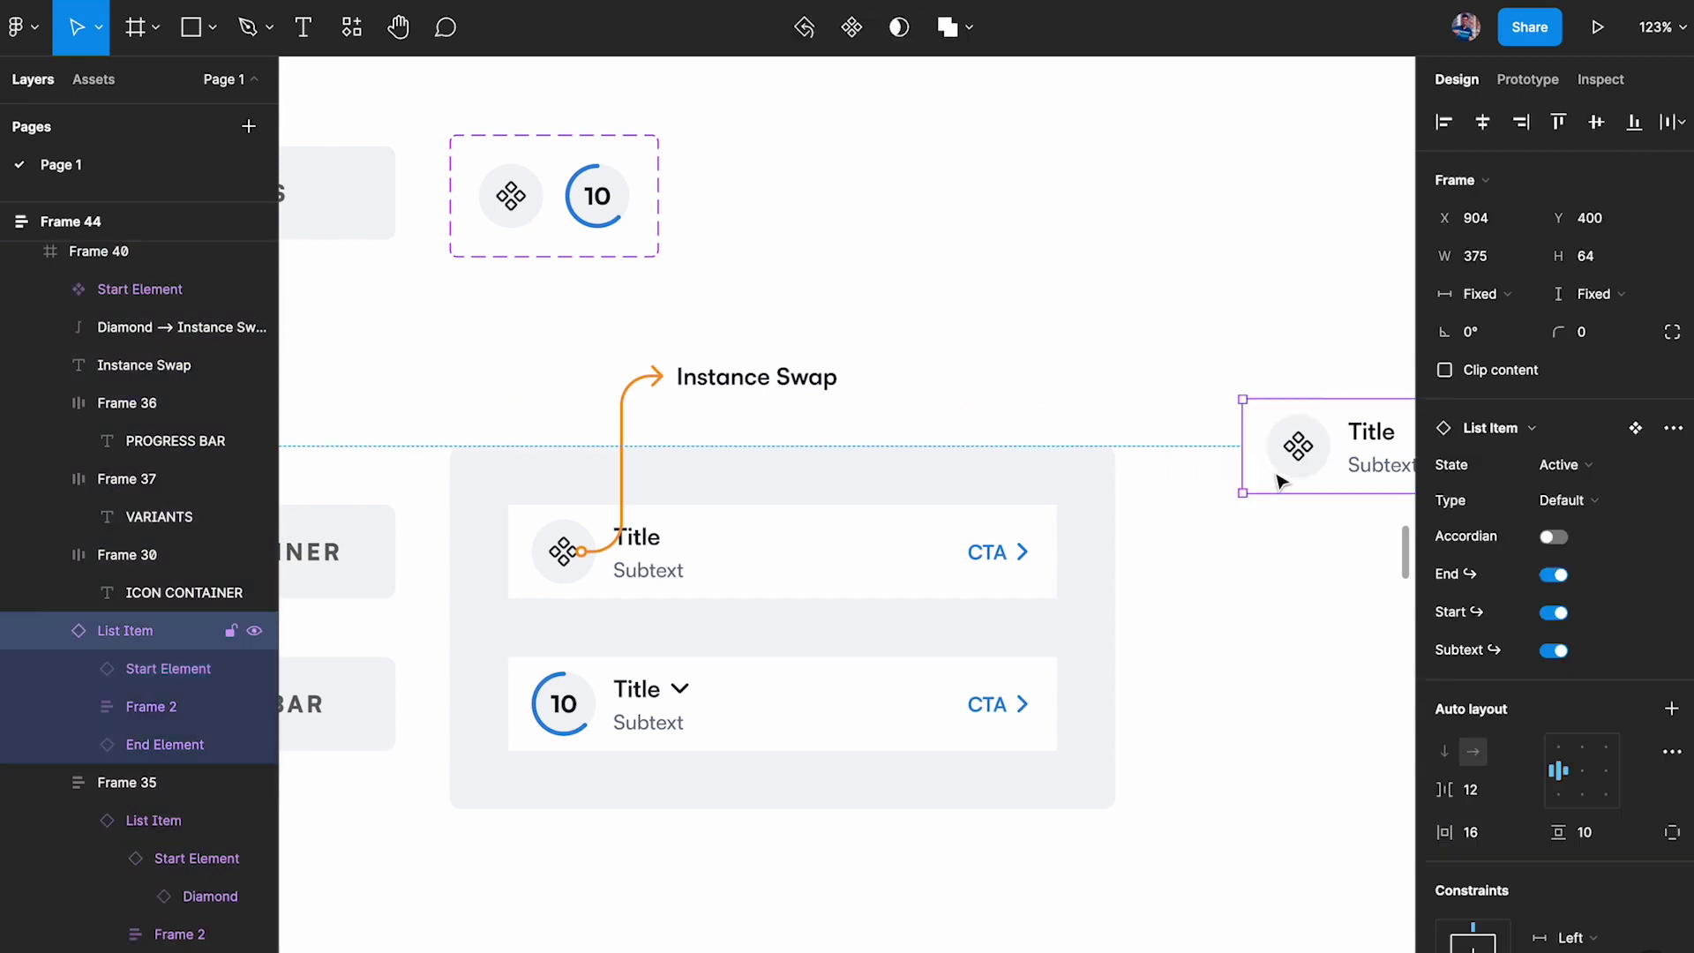
pyautogui.press('Delete')
pyautogui.hscroll(-3, 1279, 480)
pyautogui.press('super+backslash')
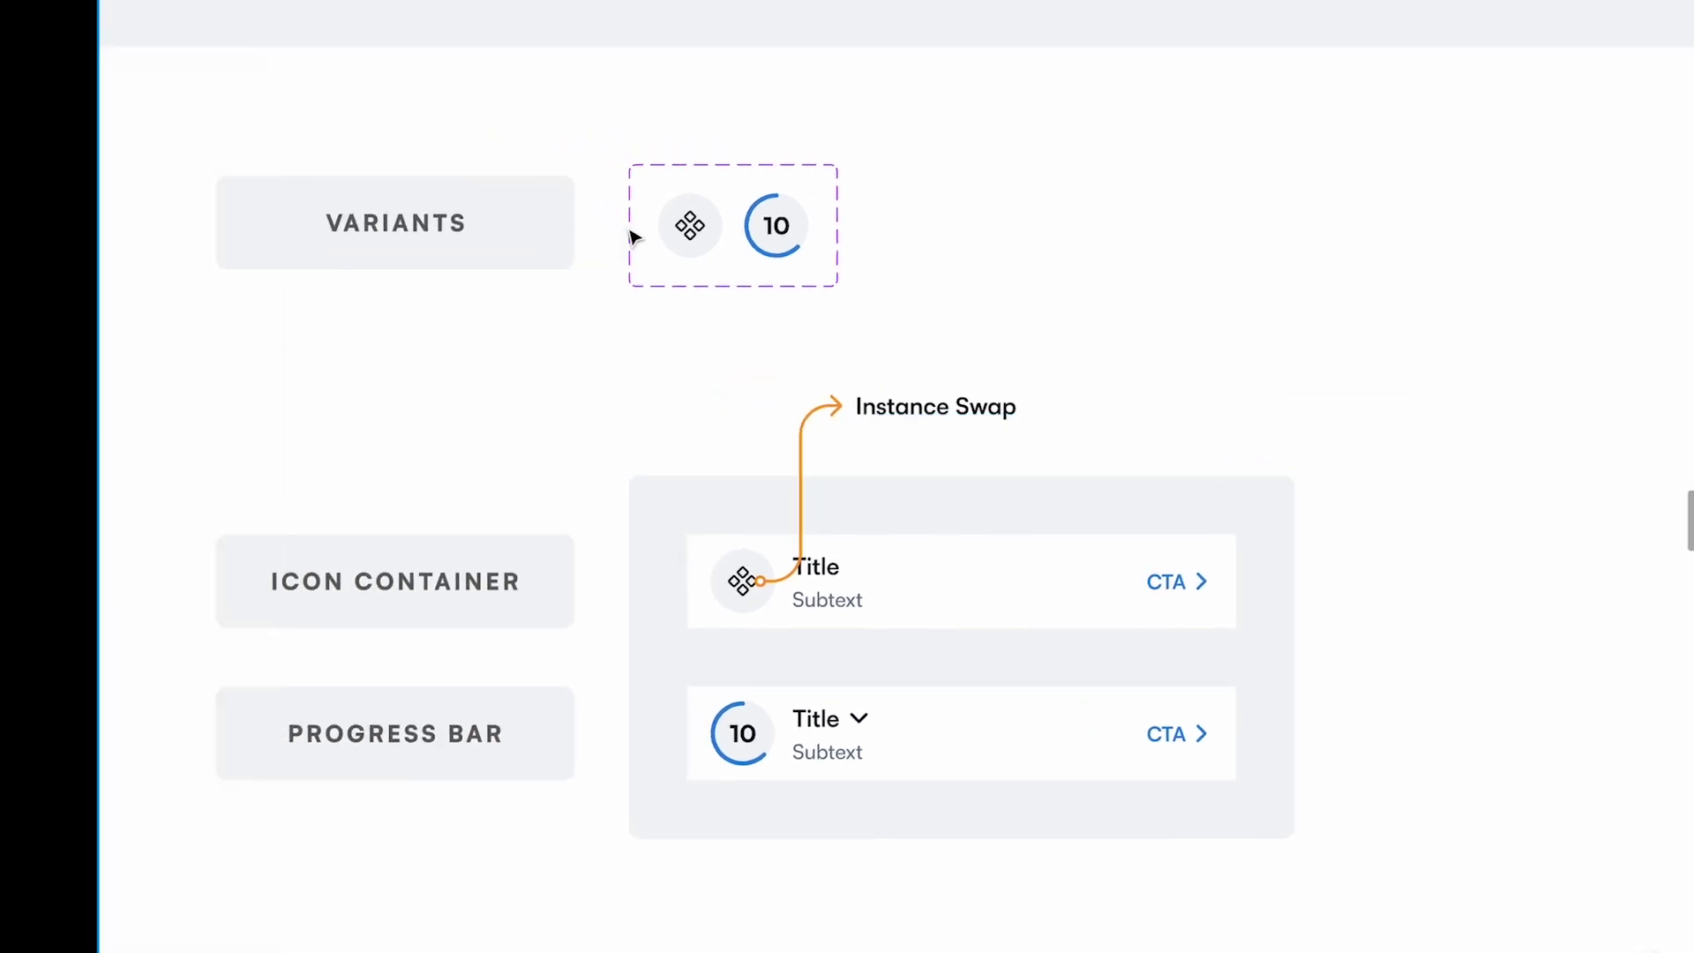
pyautogui.click(679, 236)
pyautogui.hotkey('ctrl', '\\')
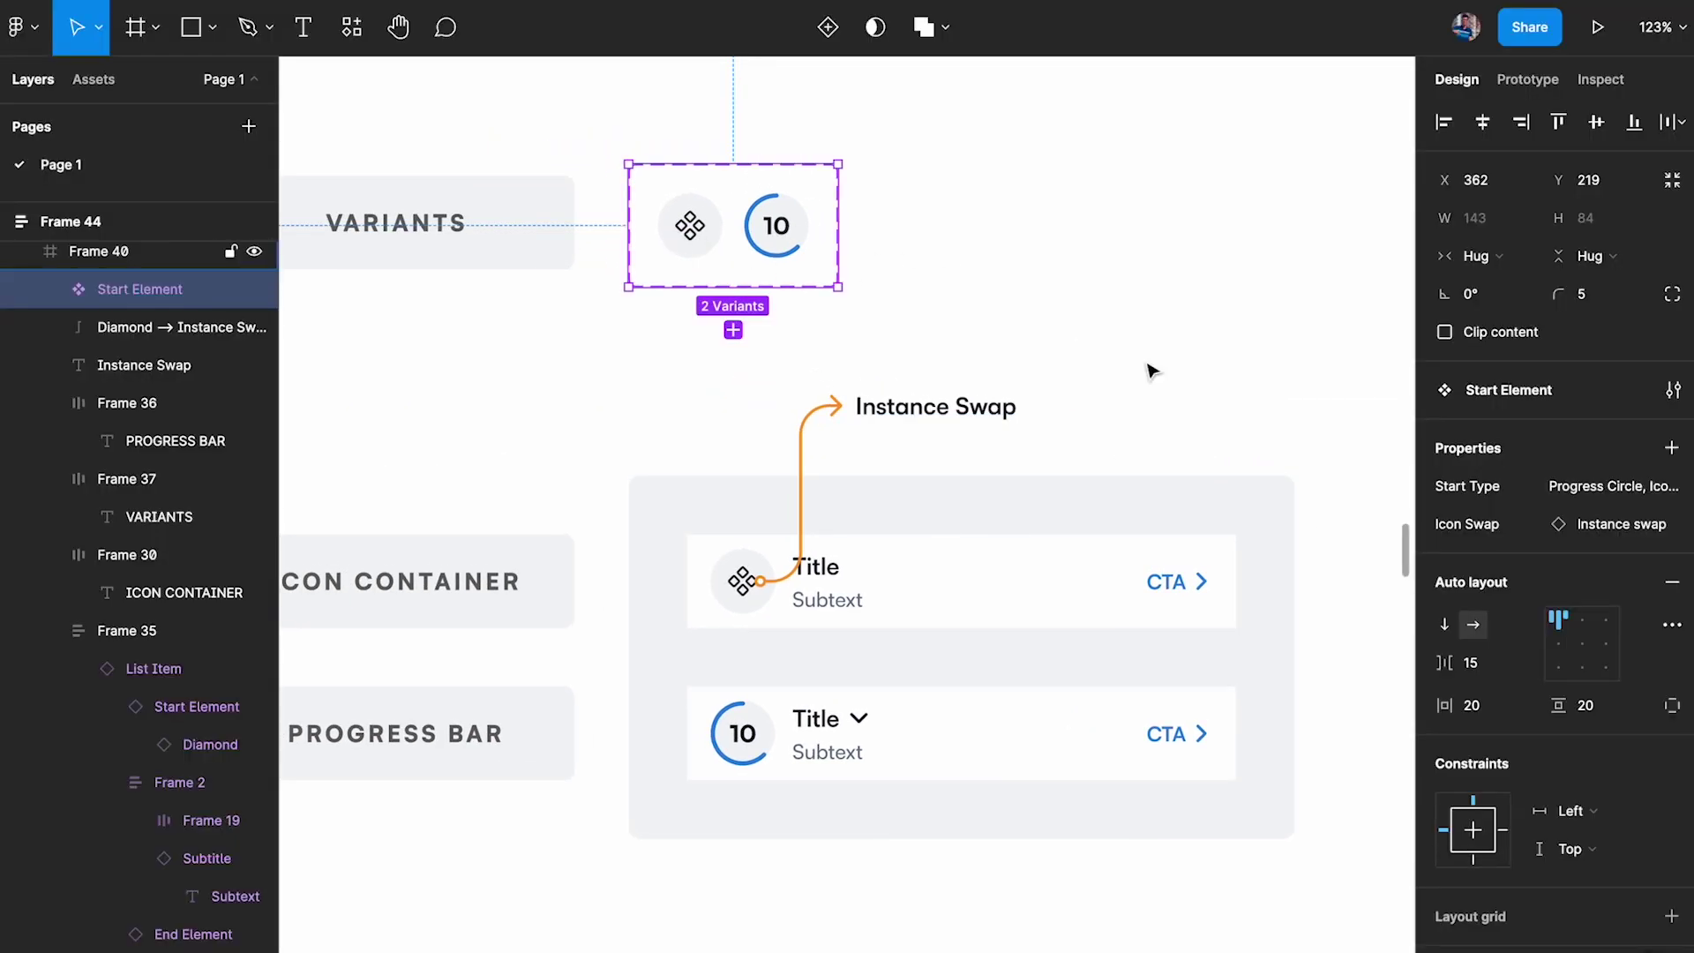
pyautogui.click(687, 225)
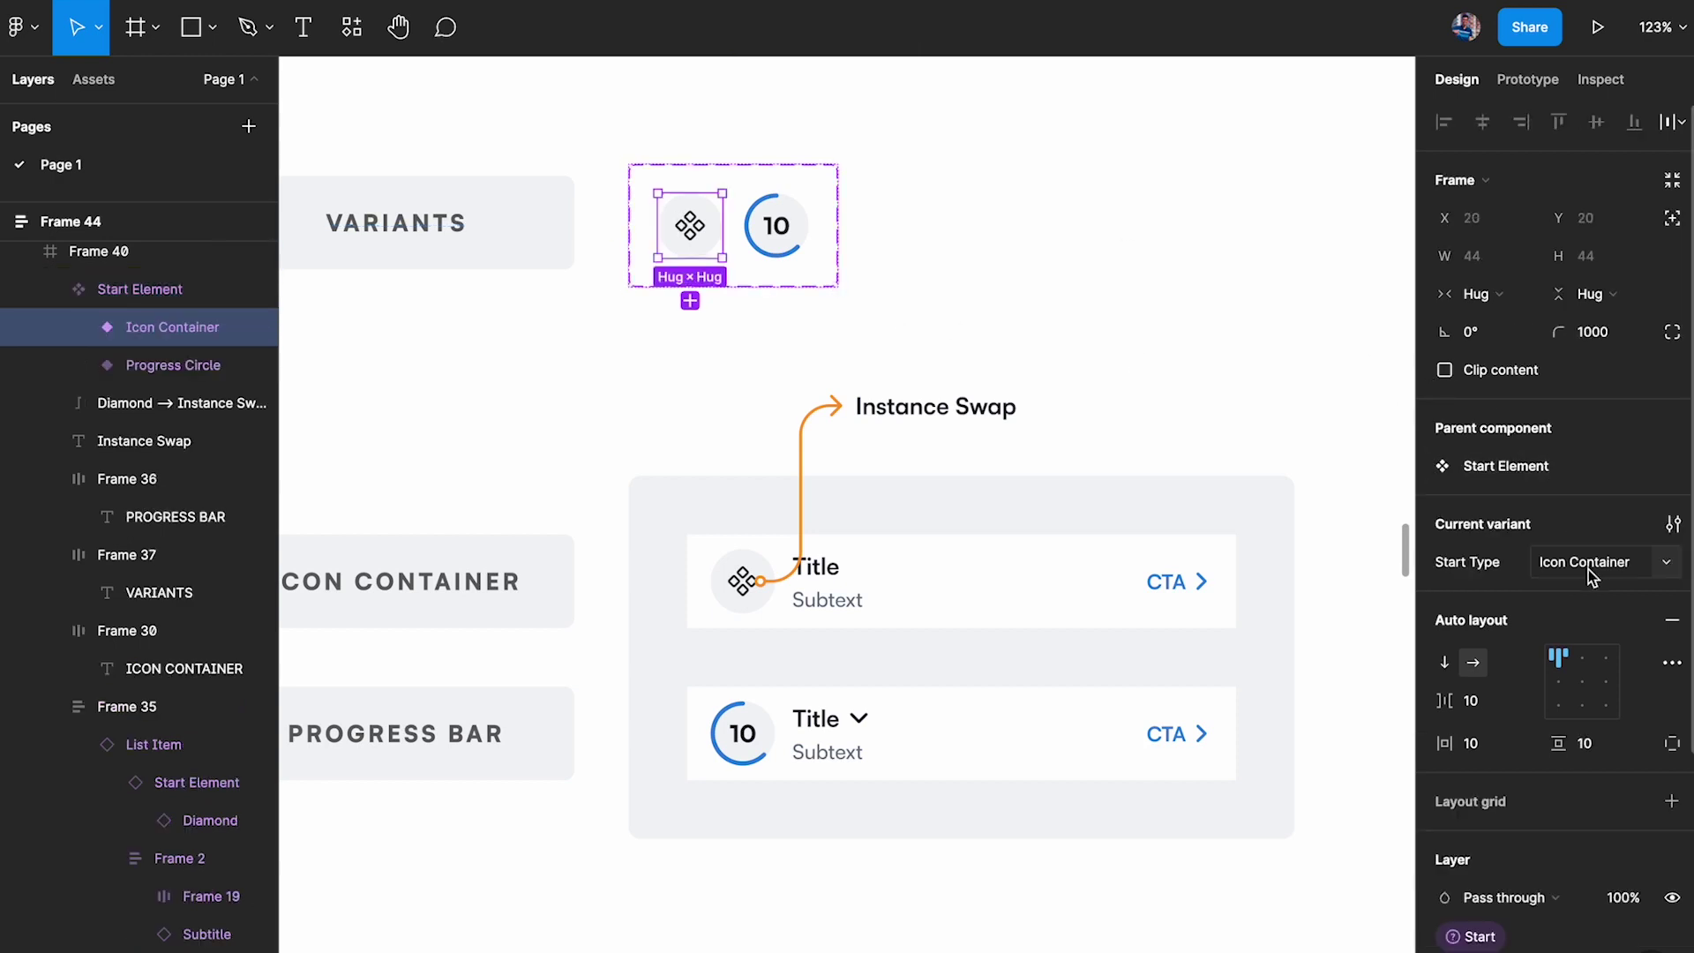
pyautogui.click(781, 231)
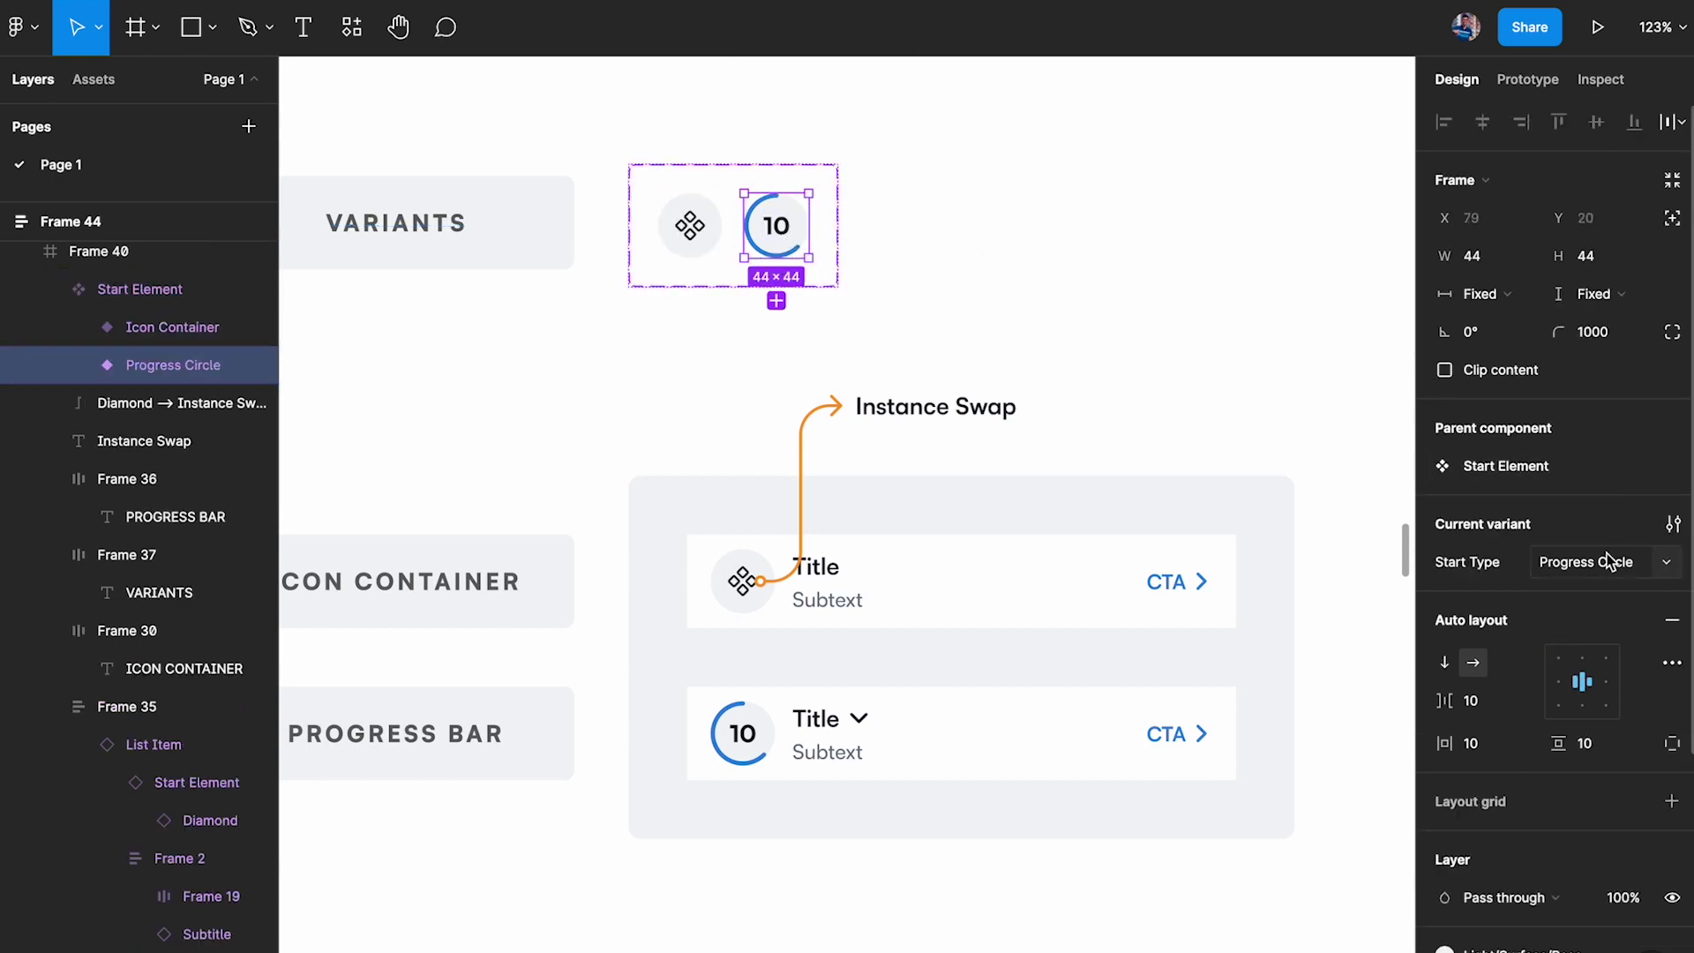
pyautogui.hotkey('ctrl', '\\')
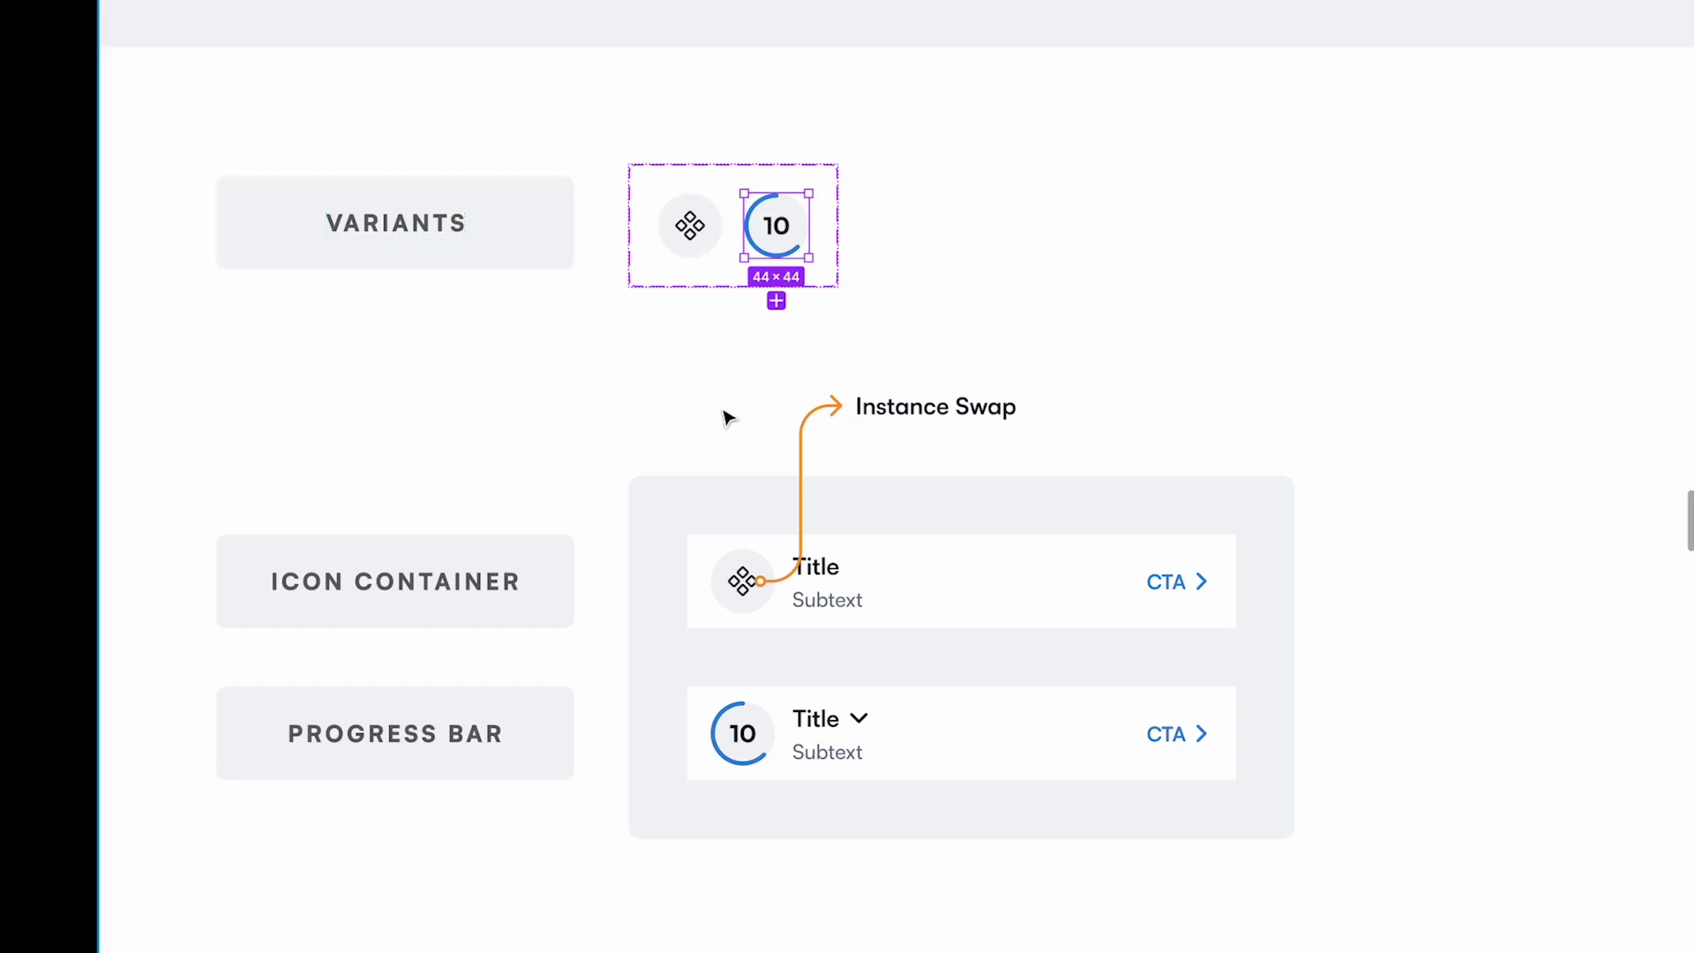
pyautogui.click(711, 428)
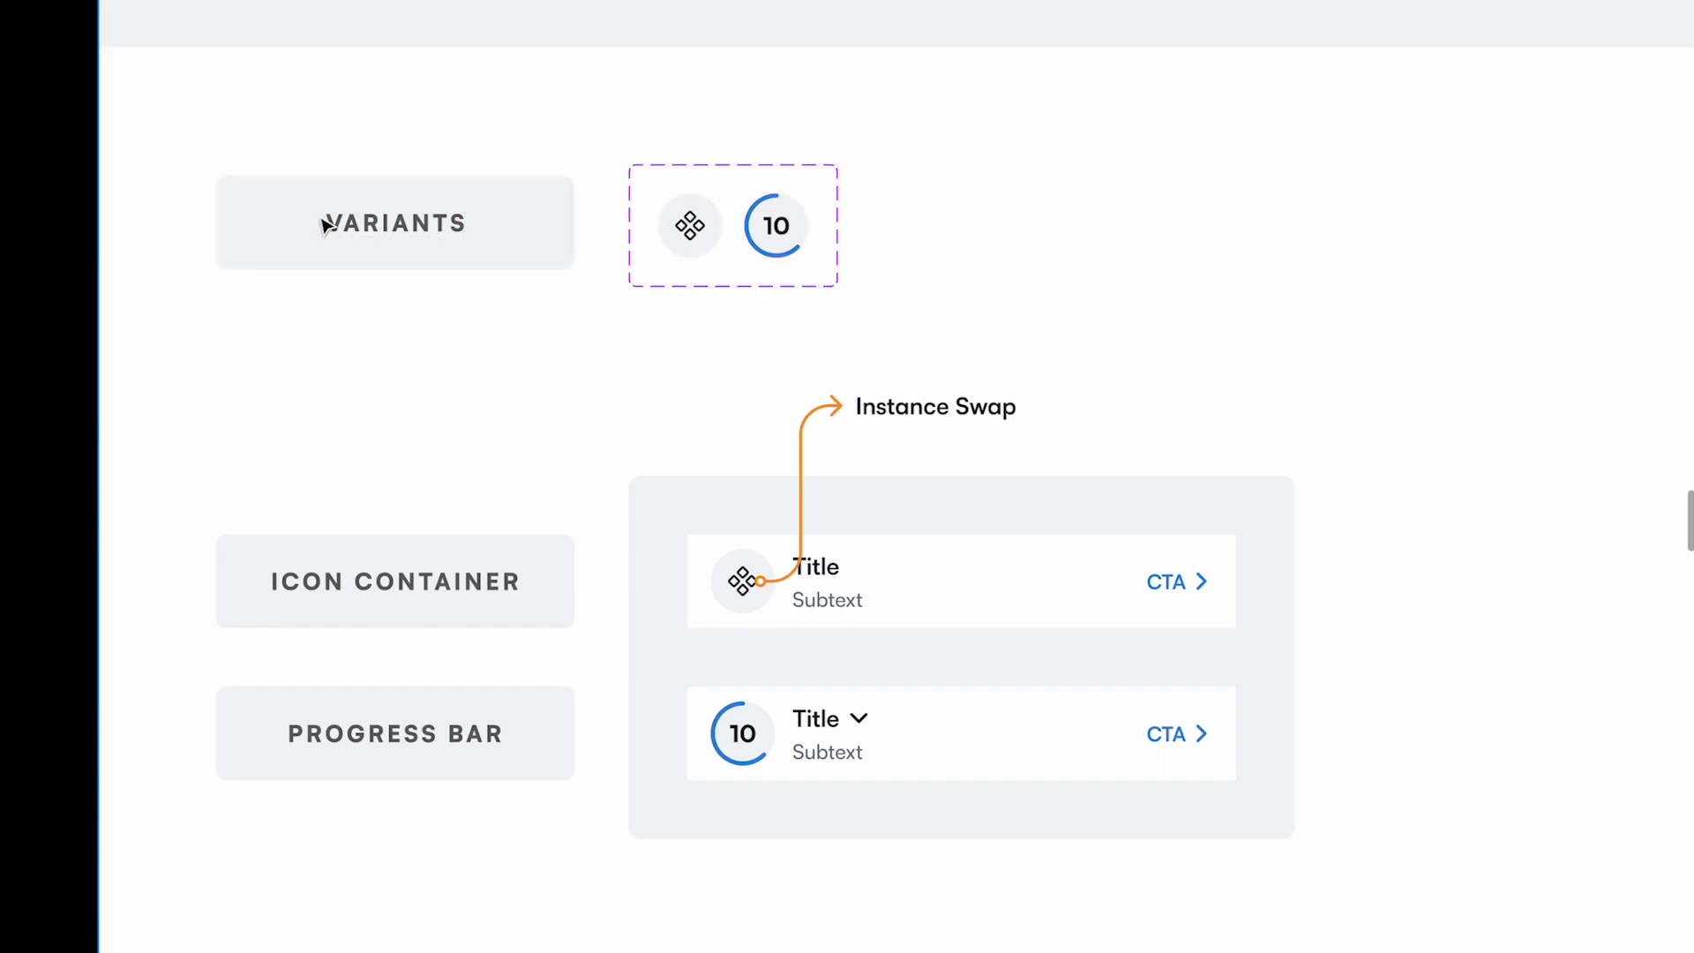
# Inspect the /Start Element heading, example container, and ICON CONTAINER and PROGRESS BAR labels.
pyautogui.scroll(3, 324, 225)
pyautogui.click(303, 132)
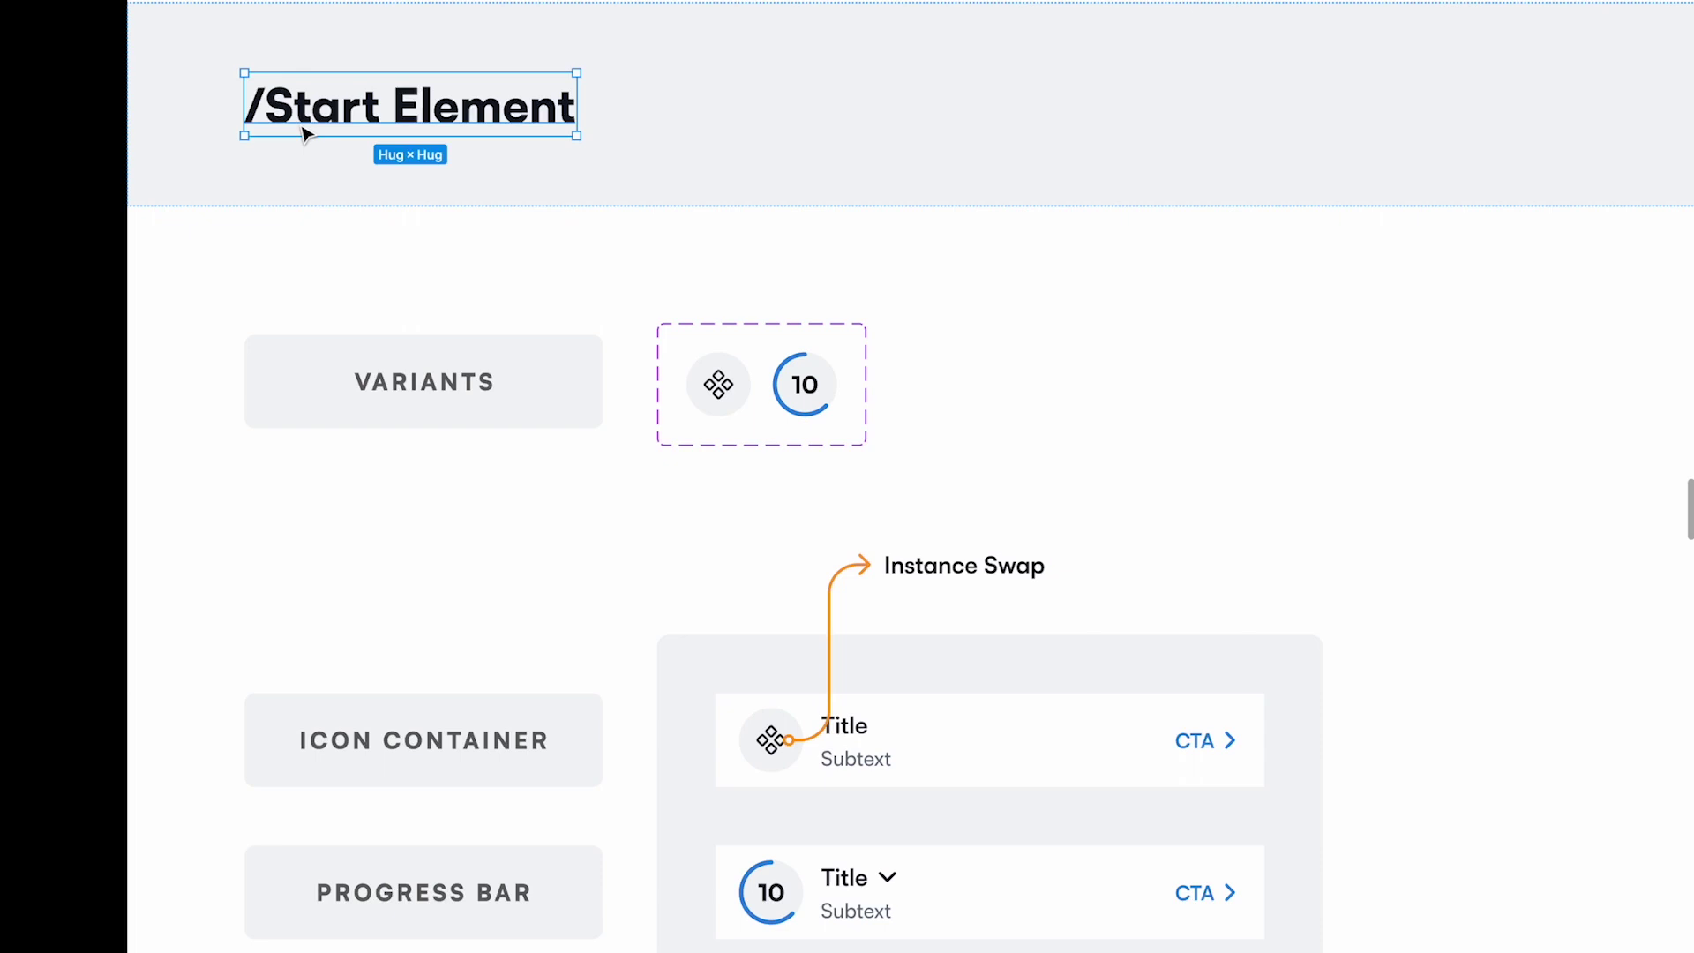
pyautogui.scroll(-2, 618, 423)
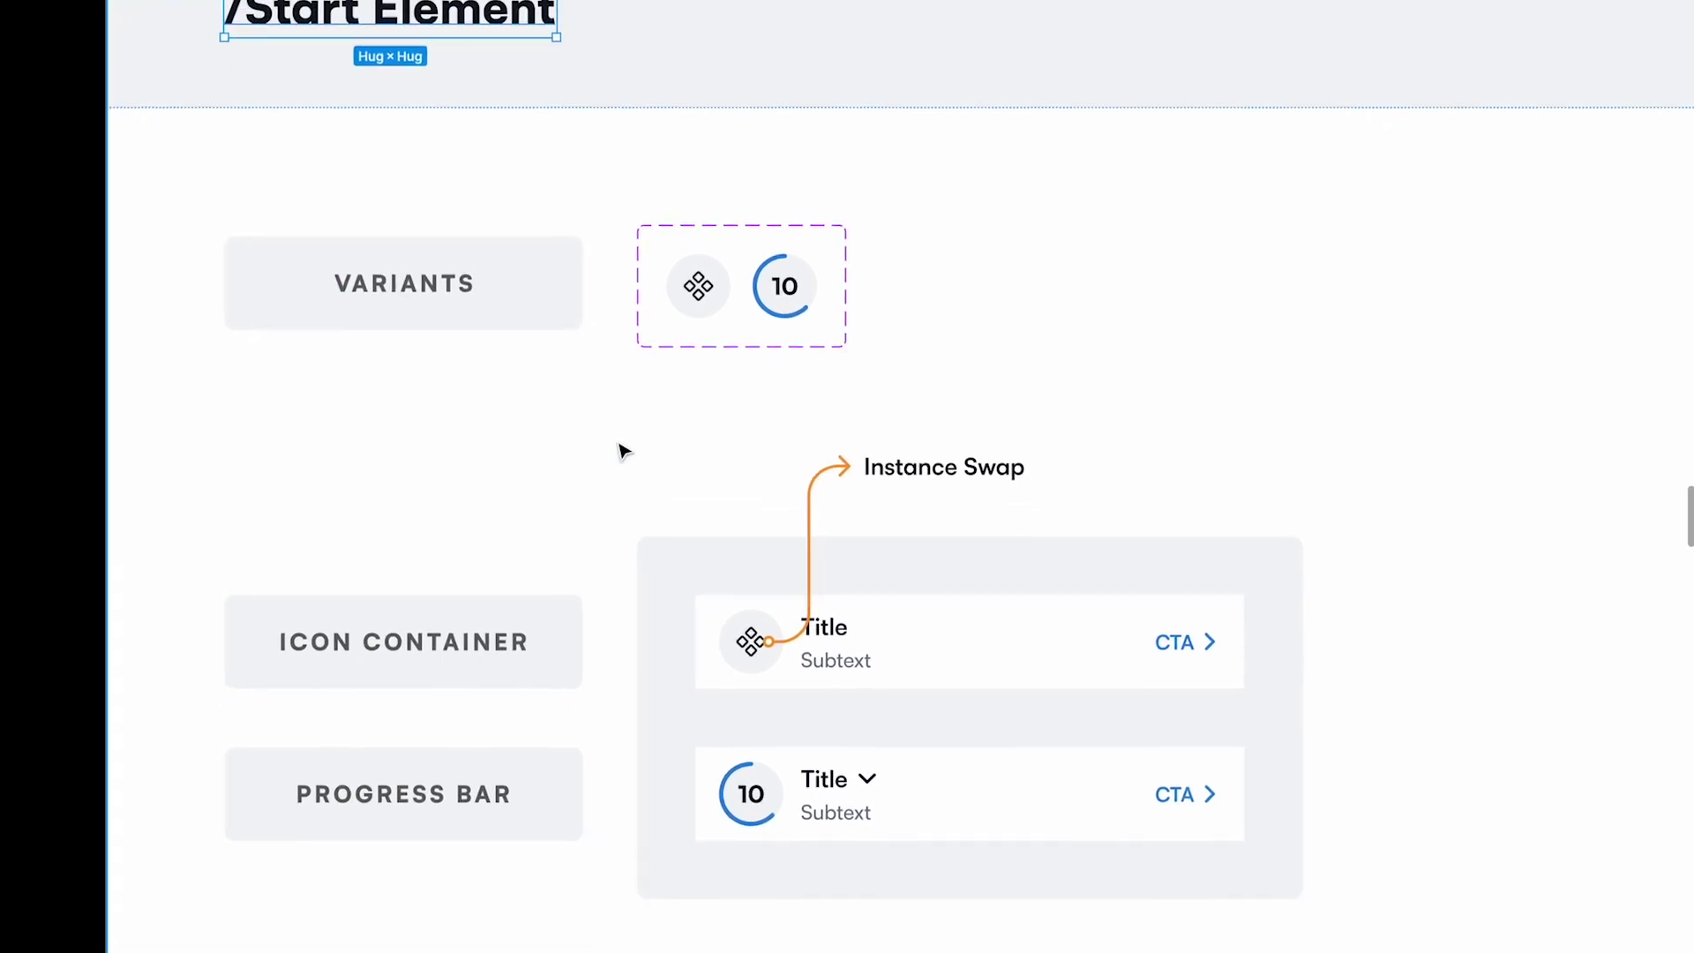
pyautogui.click(863, 643)
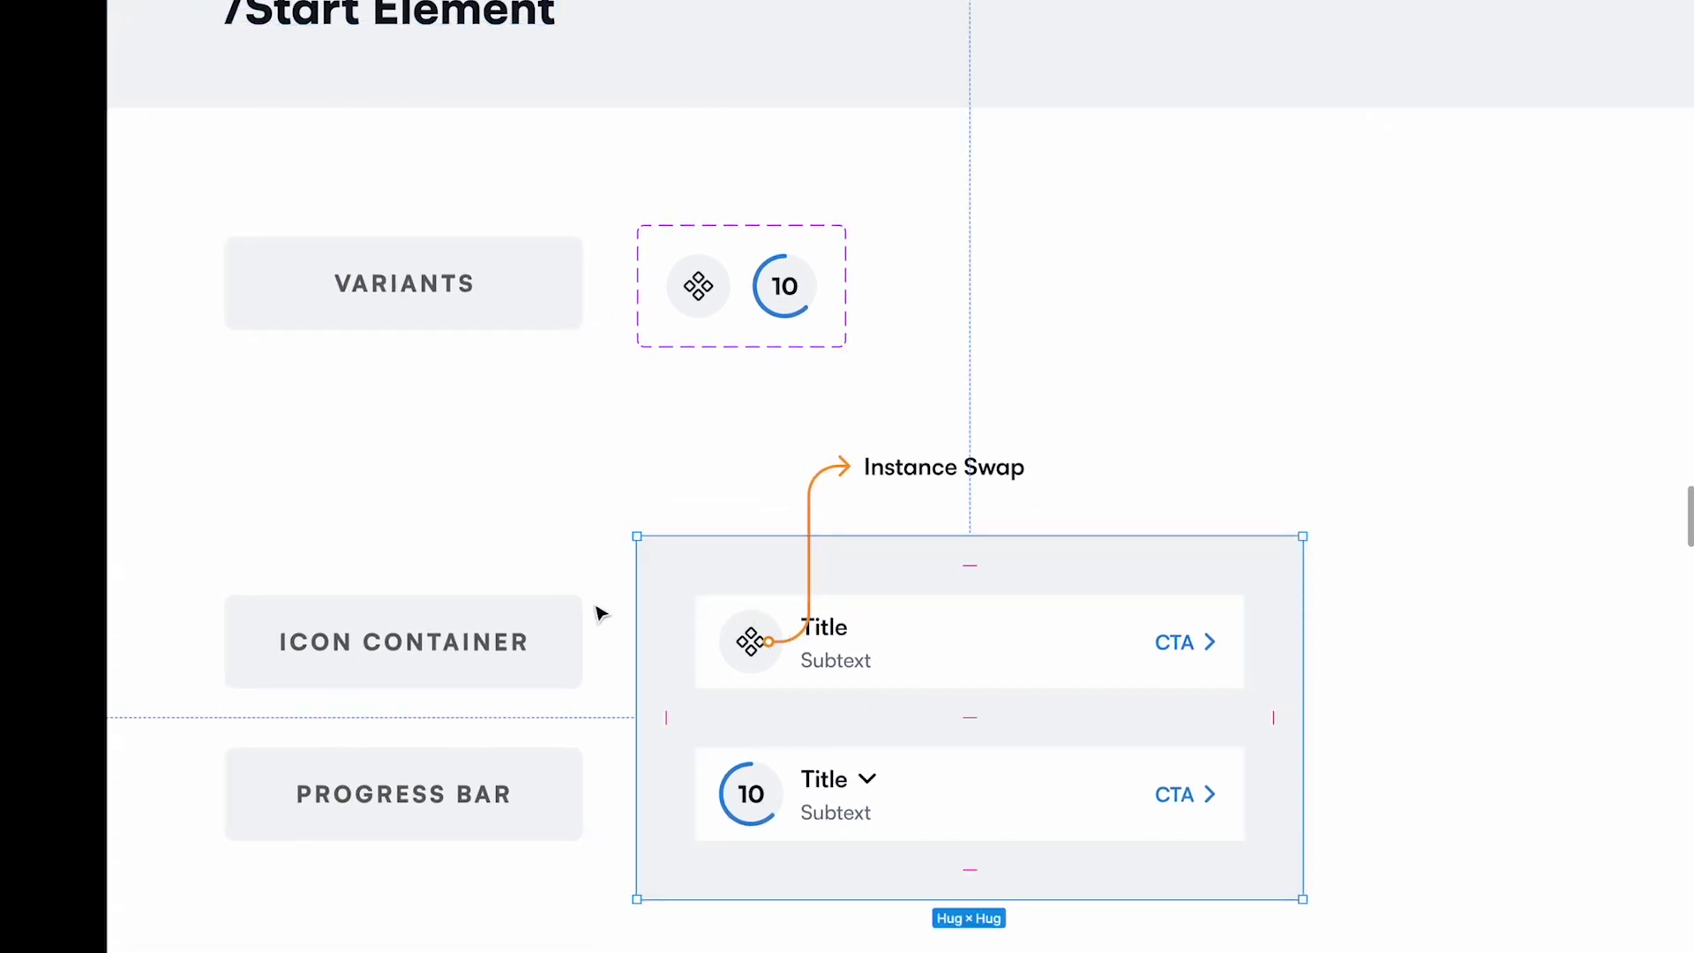
pyautogui.click(399, 635)
pyautogui.click(459, 819)
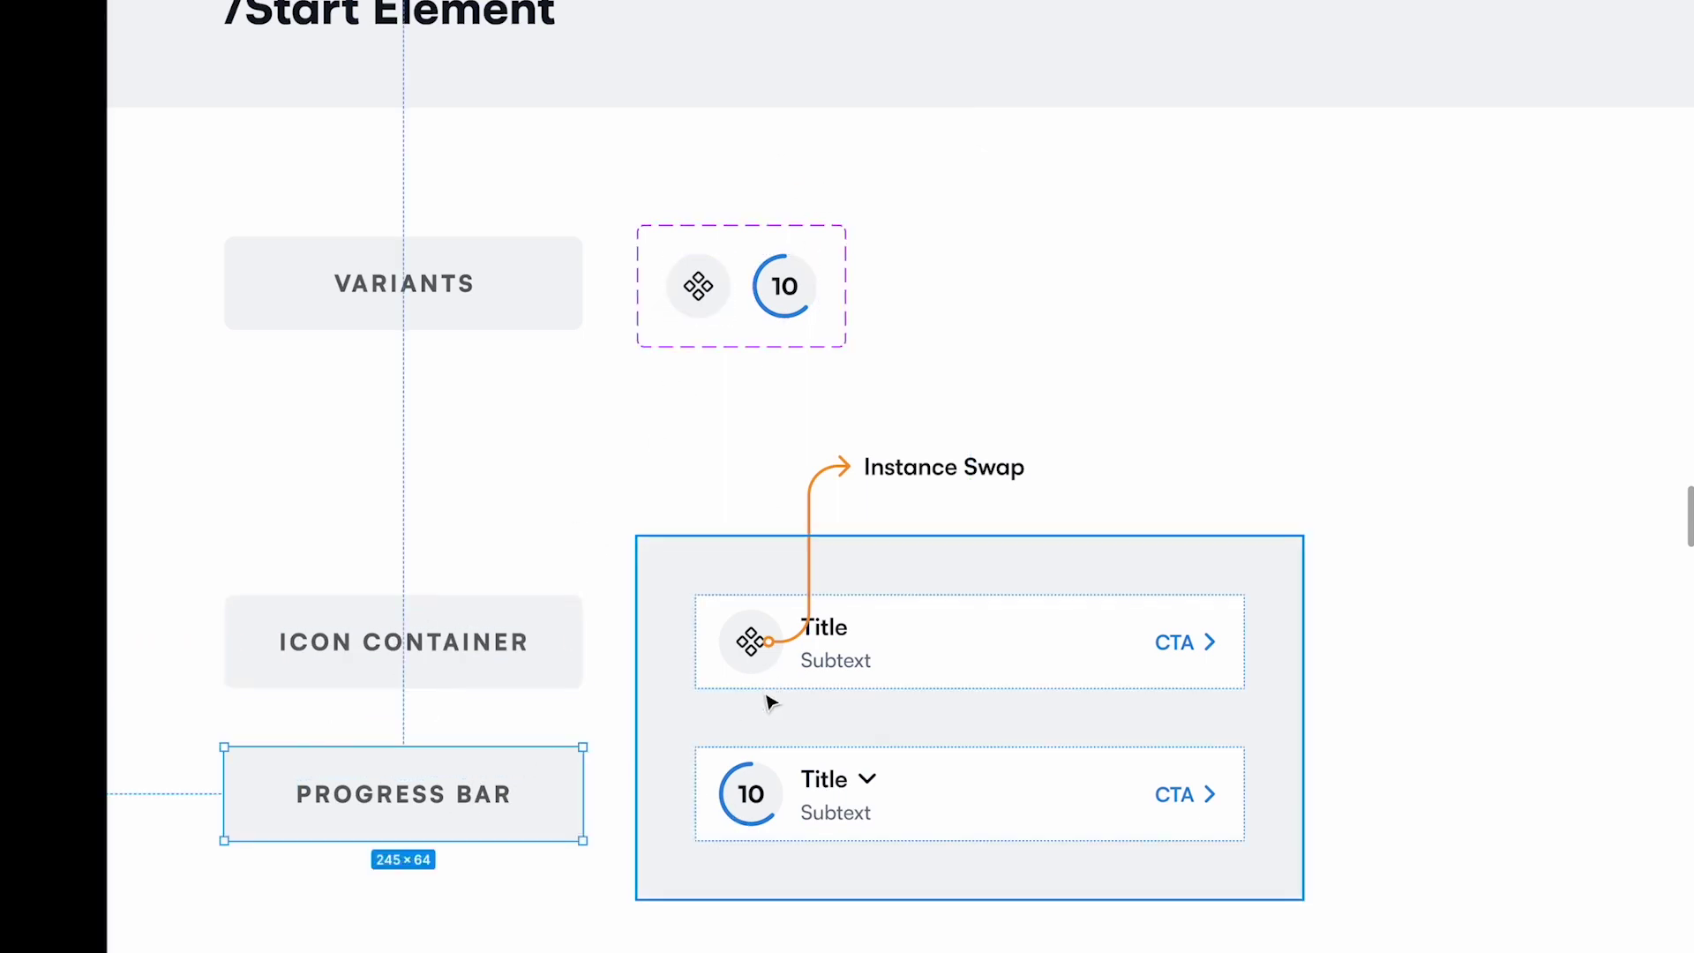
# Check the Instance Swap connector and list container, then scroll to /End Element.
pyautogui.click(822, 496)
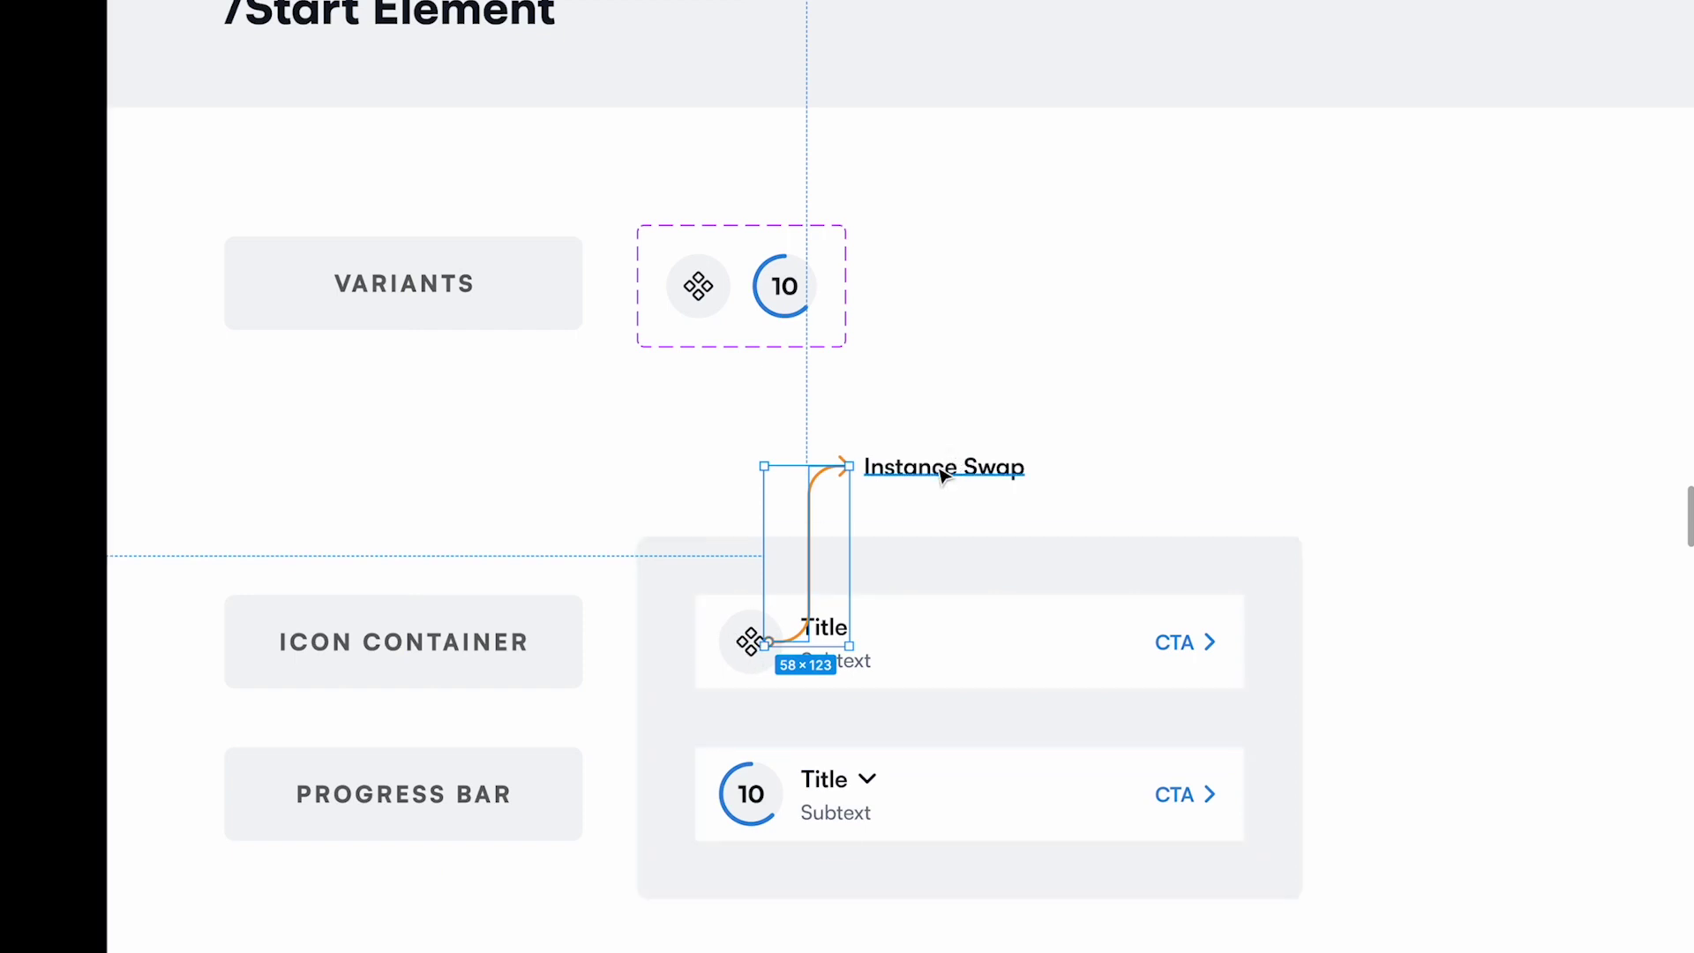
pyautogui.click(964, 648)
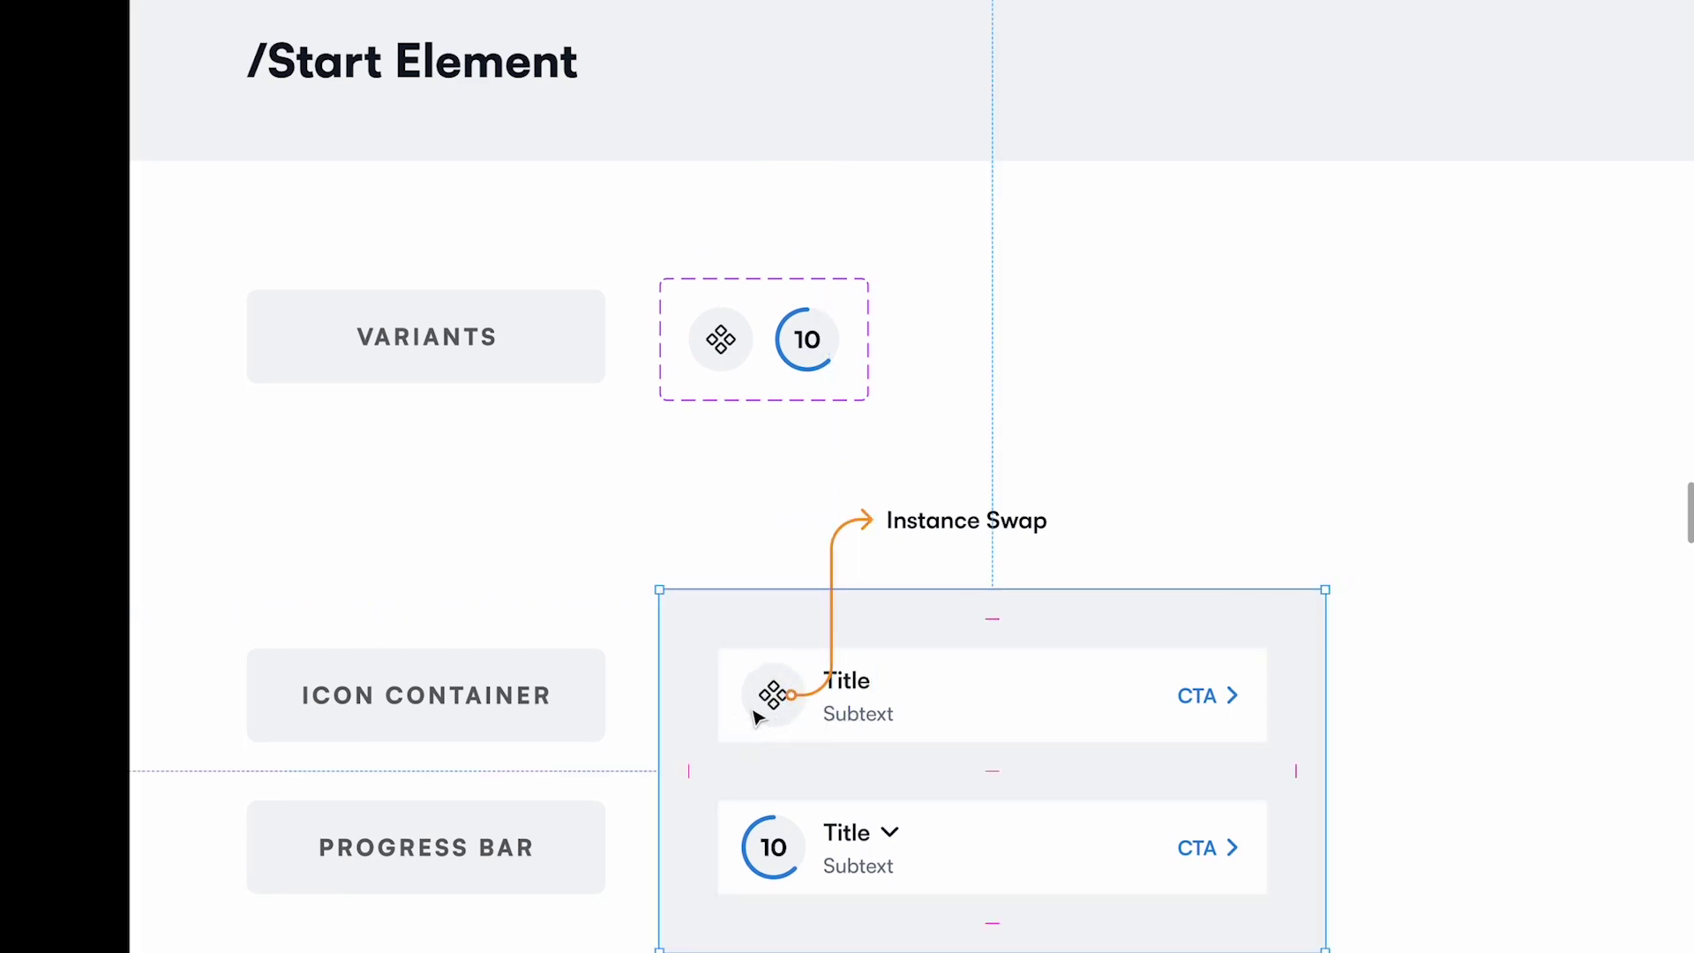
pyautogui.scroll(-12, 756, 718)
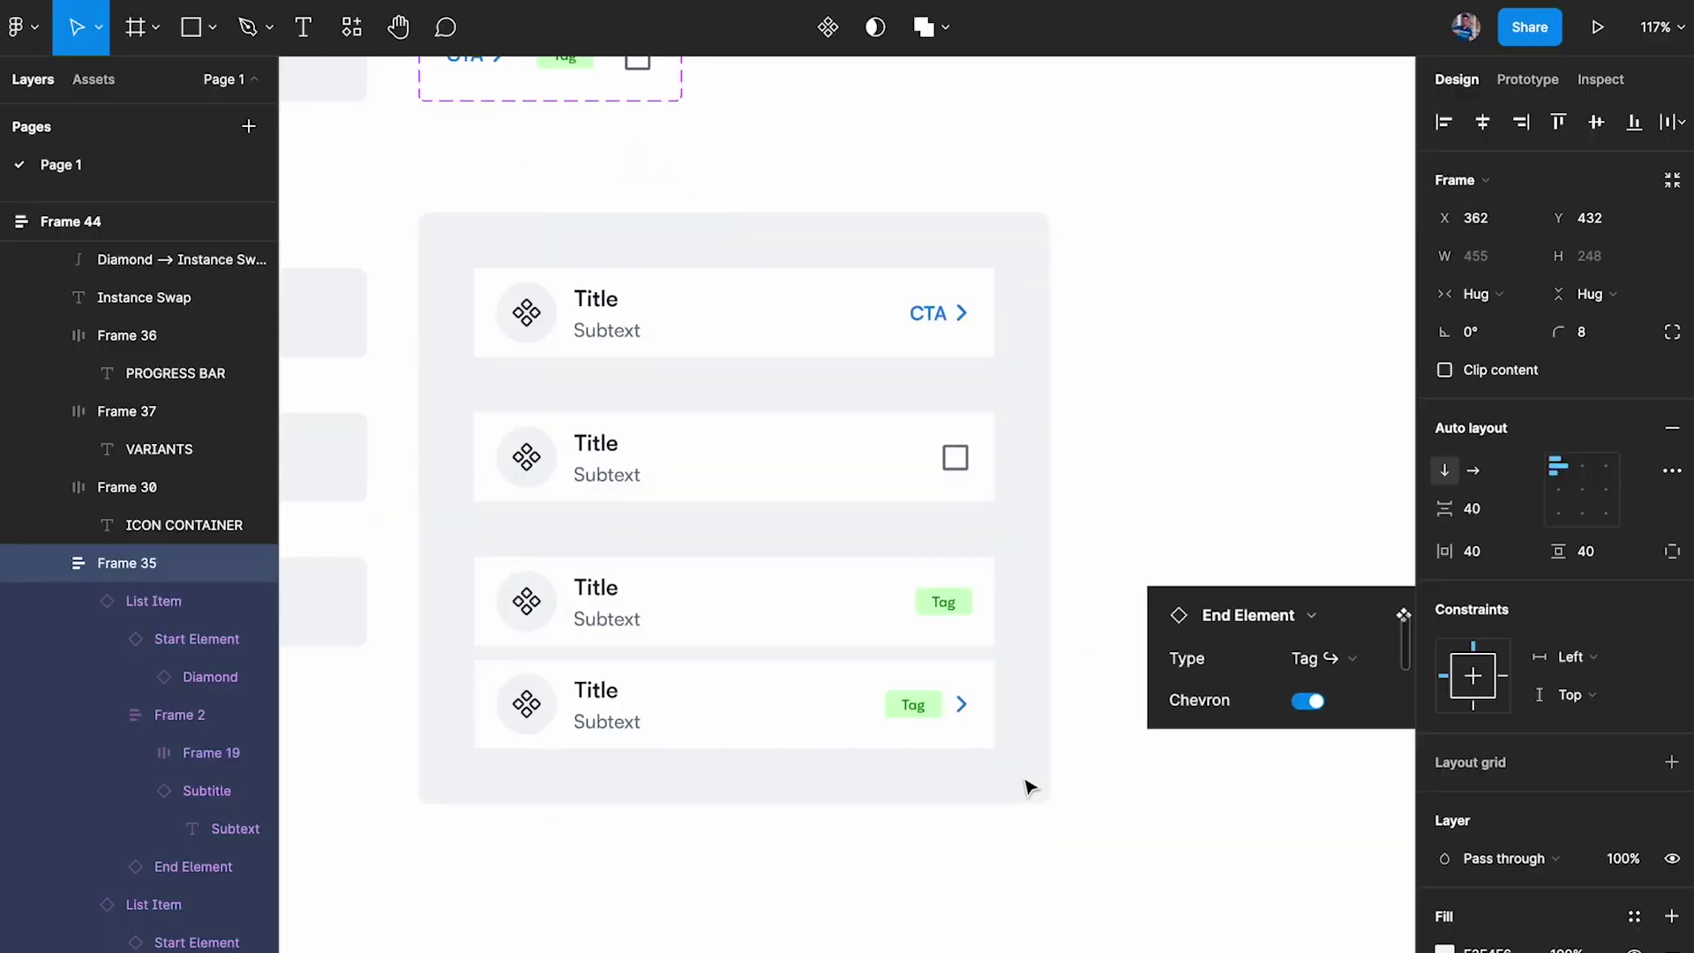
# Connect the last Tag row's End Element instance to the properties card using Autoflow.
pyautogui.keyDown('super'); pyautogui.click(924, 712); pyautogui.keyUp('super')
pyautogui.keyDown('super'); pyautogui.click(969, 710); pyautogui.keyUp('super')
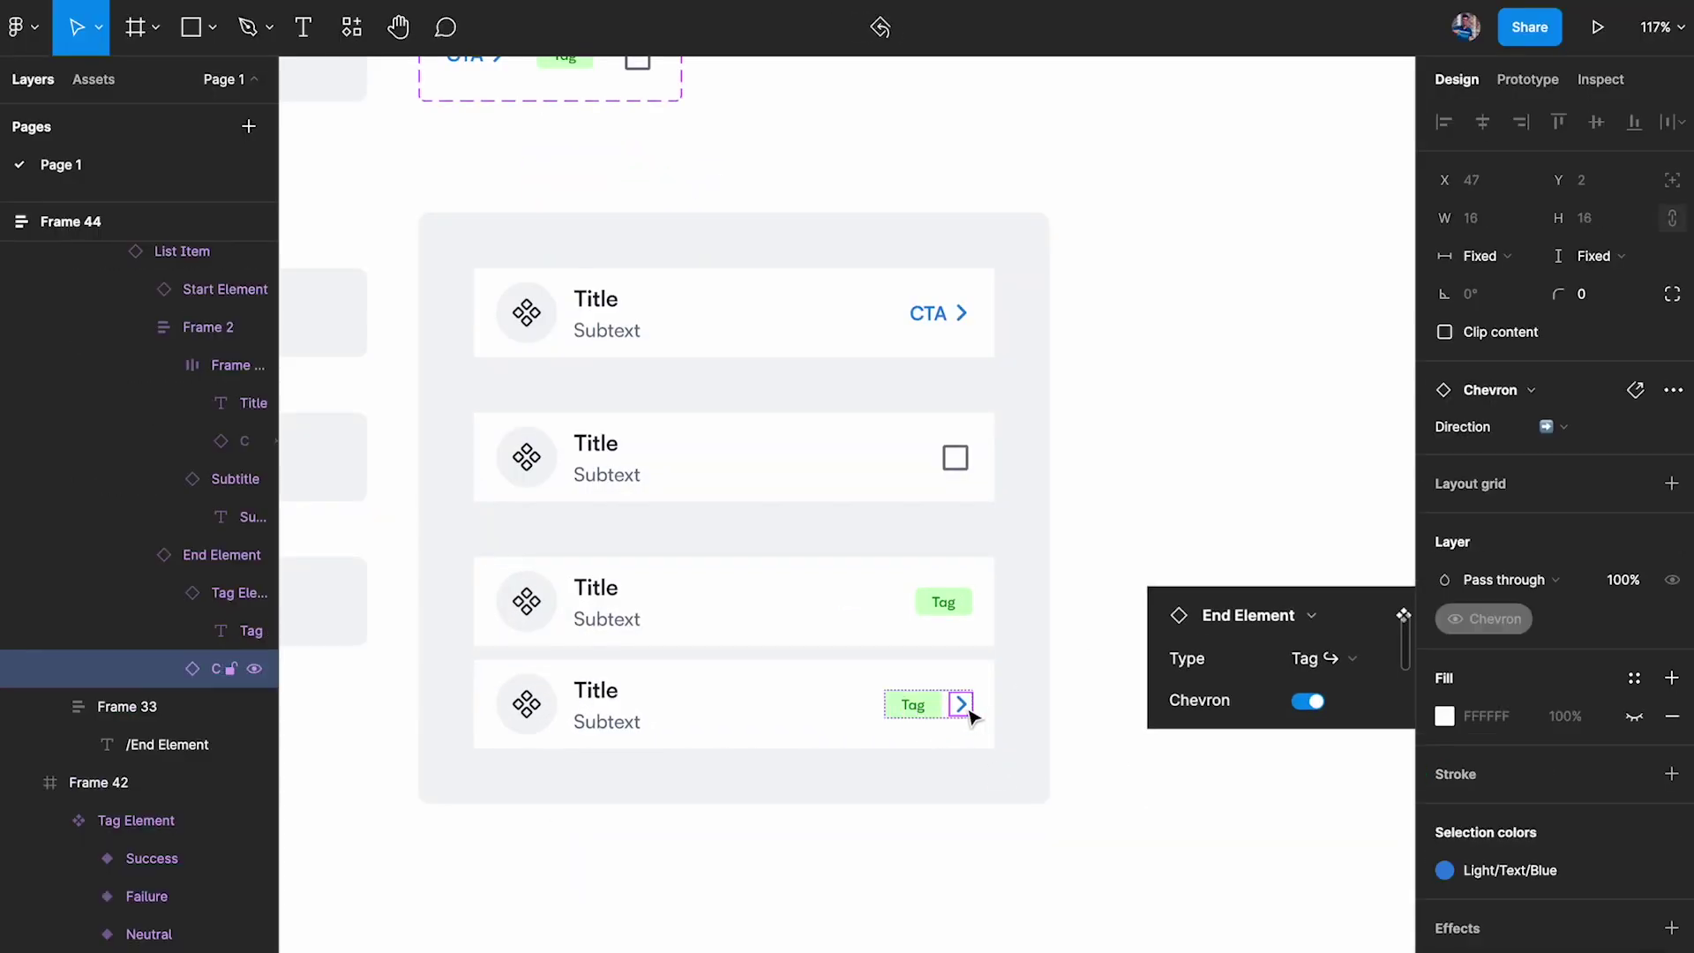
pyautogui.hotkey('shift', 'Return')
pyautogui.click(351, 27)
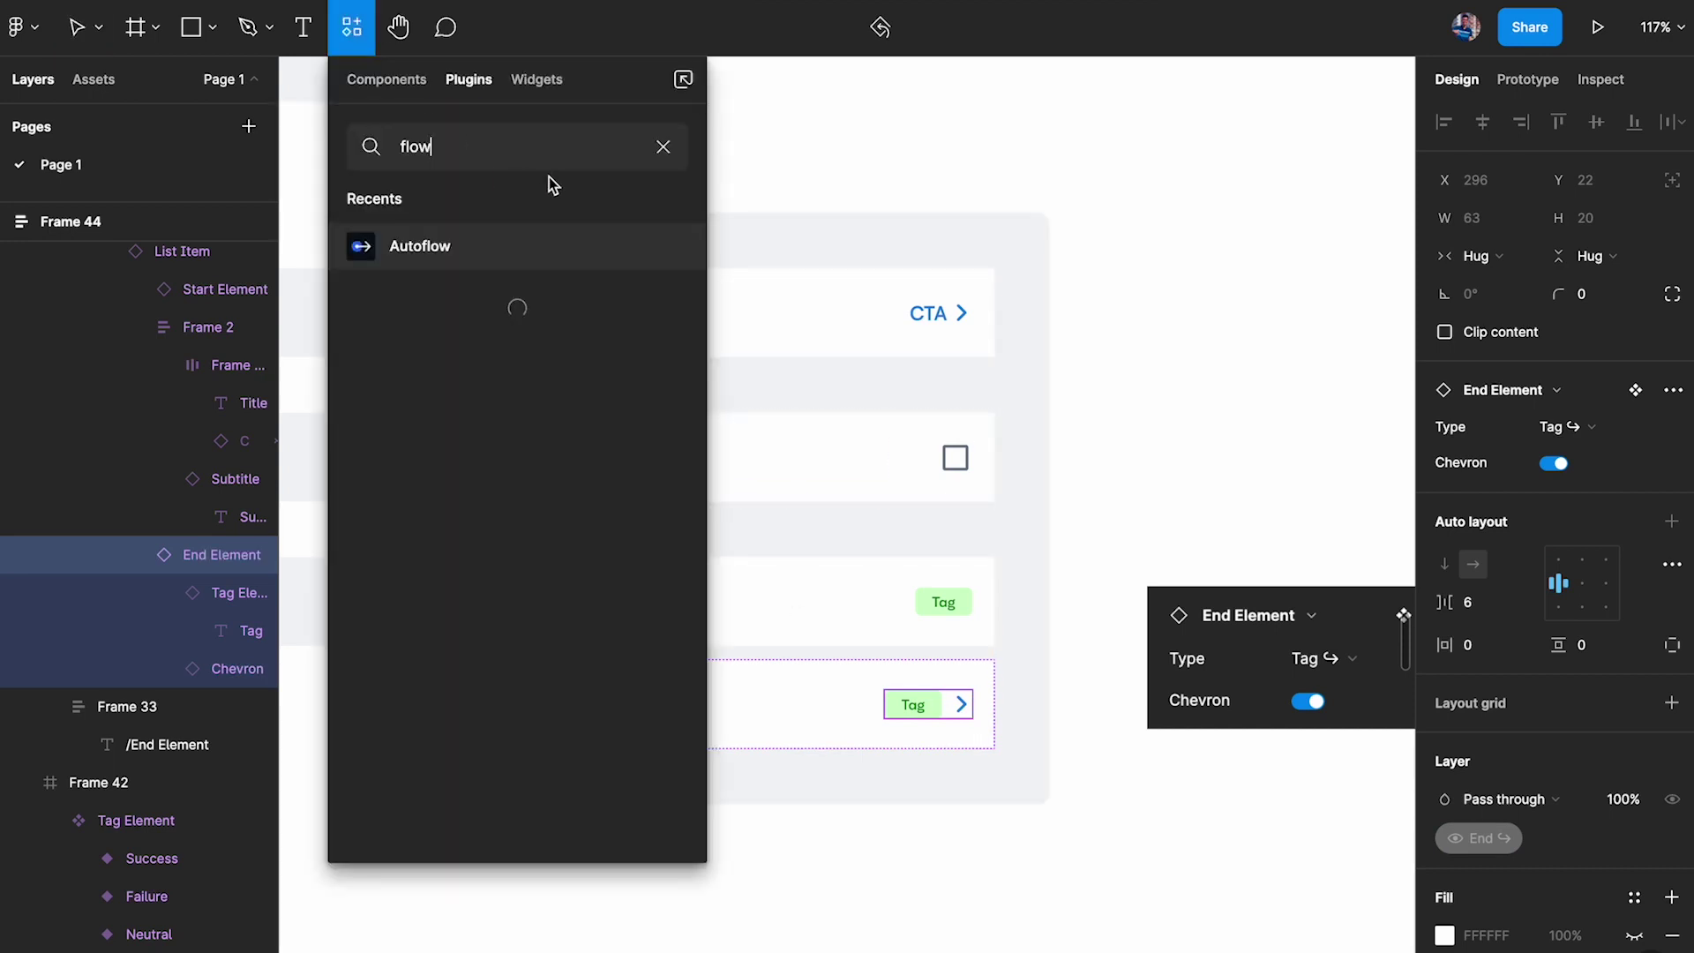
pyautogui.click(662, 245)
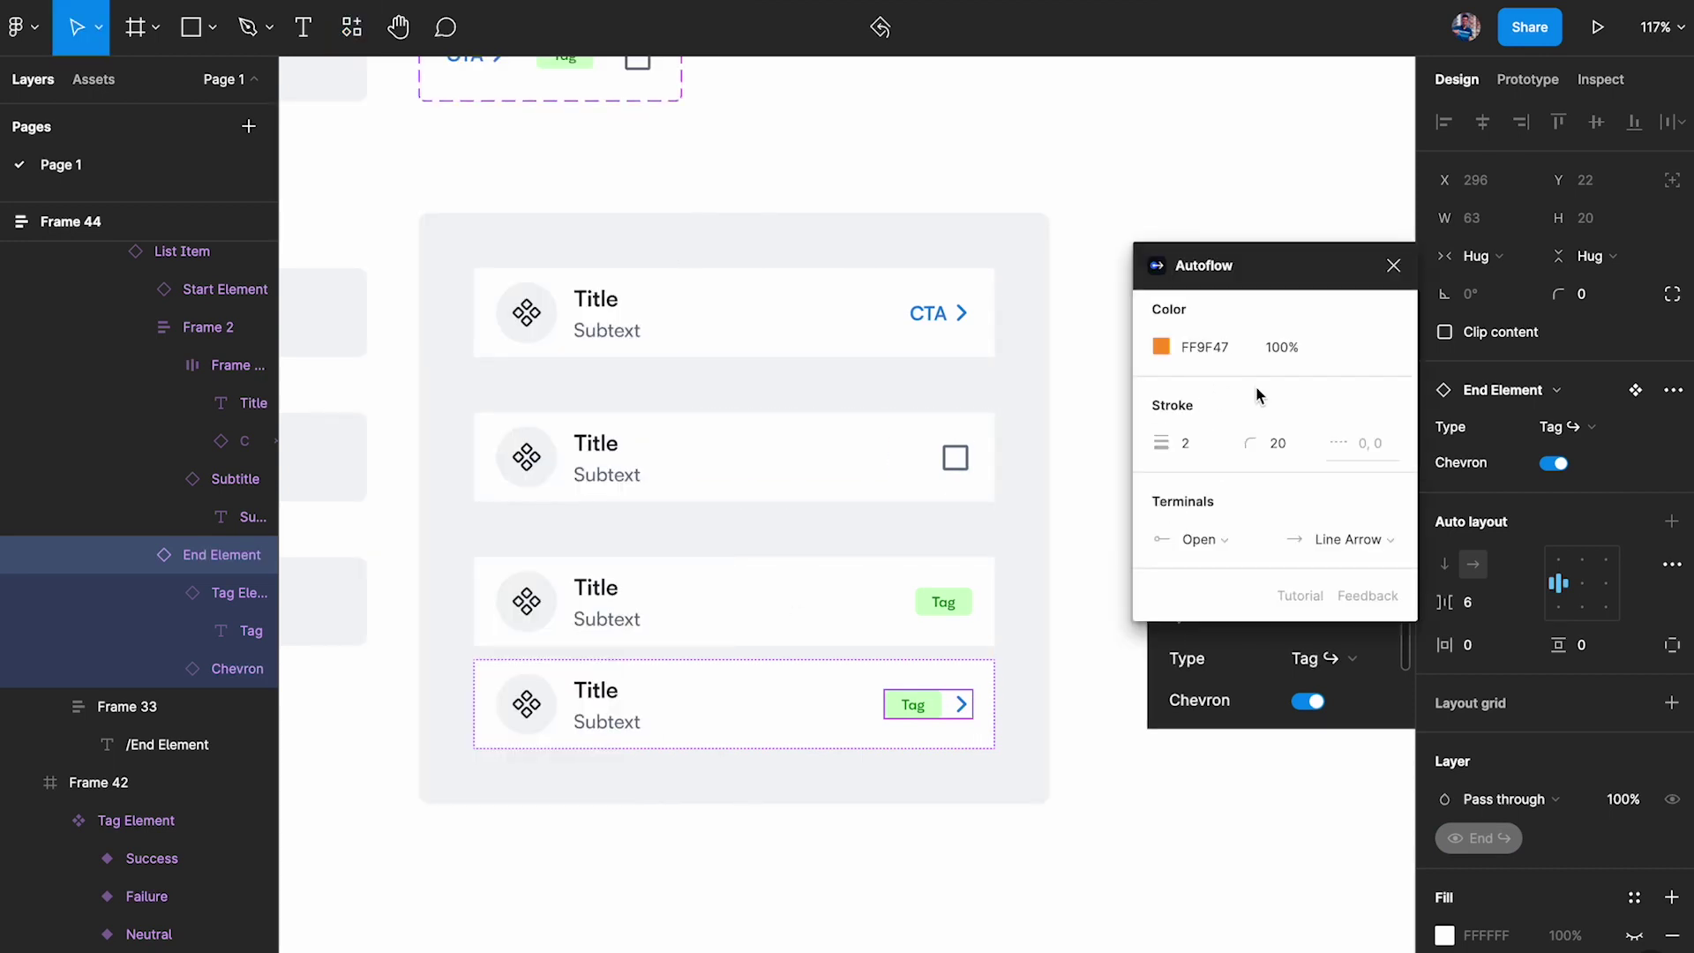
pyautogui.keyDown('shift'); pyautogui.click(1224, 676); pyautogui.keyUp('shift')
pyautogui.hscroll(2, 1219, 677)
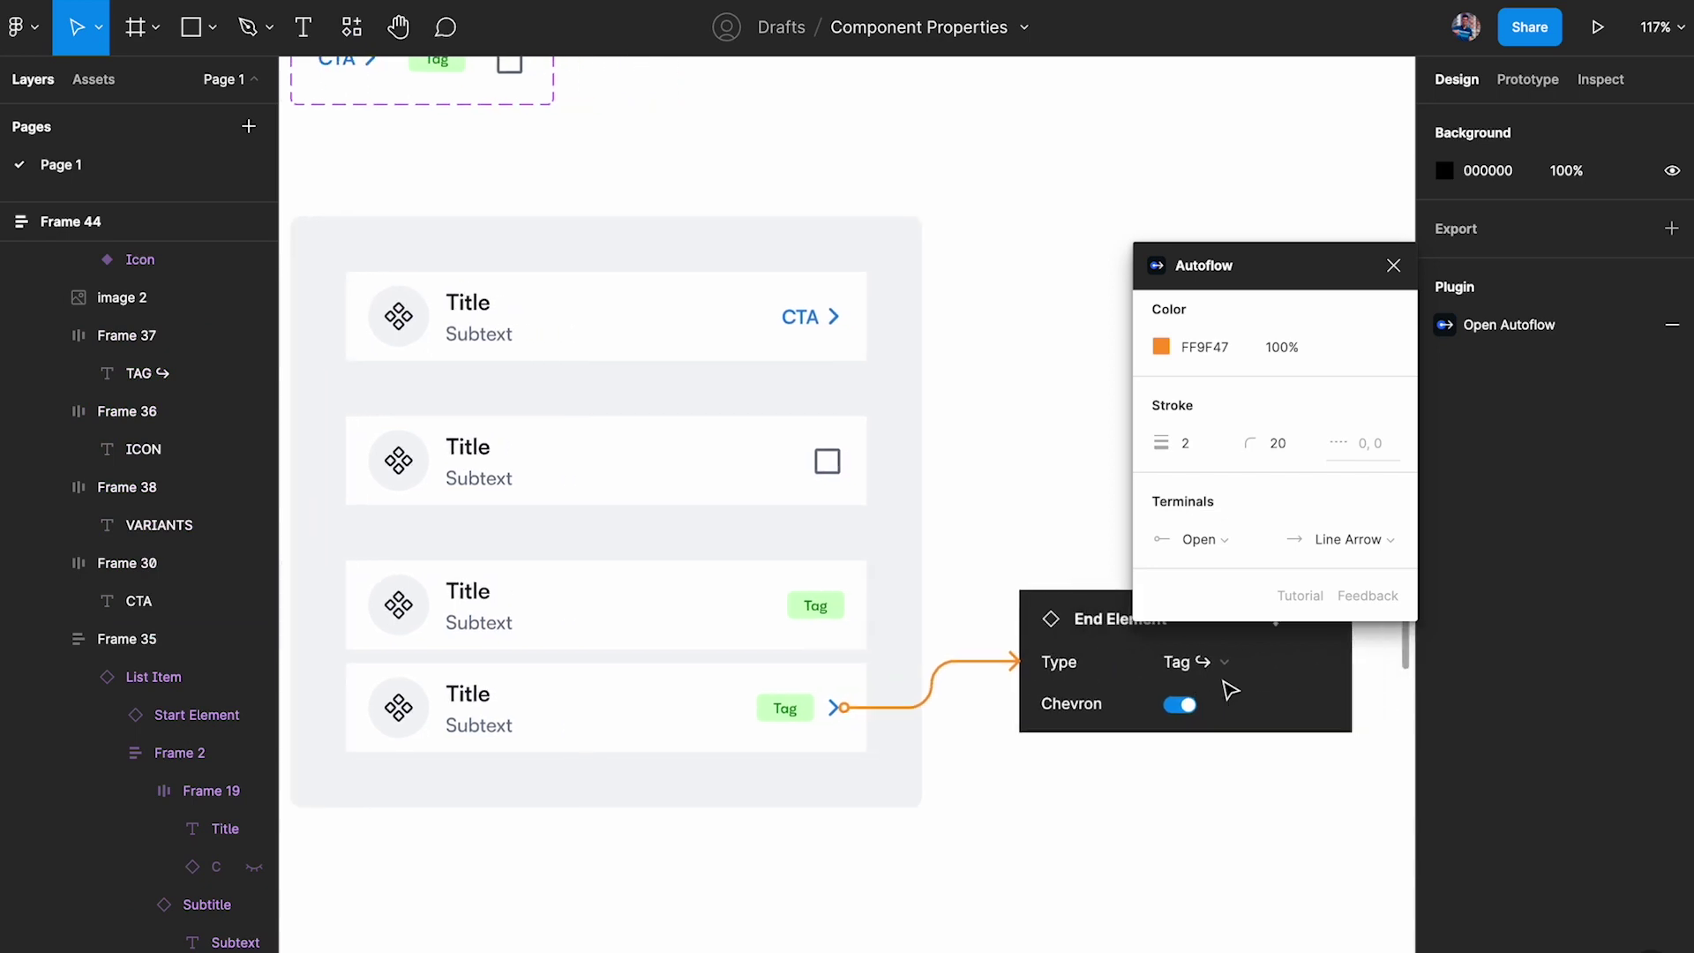
pyautogui.click(1394, 265)
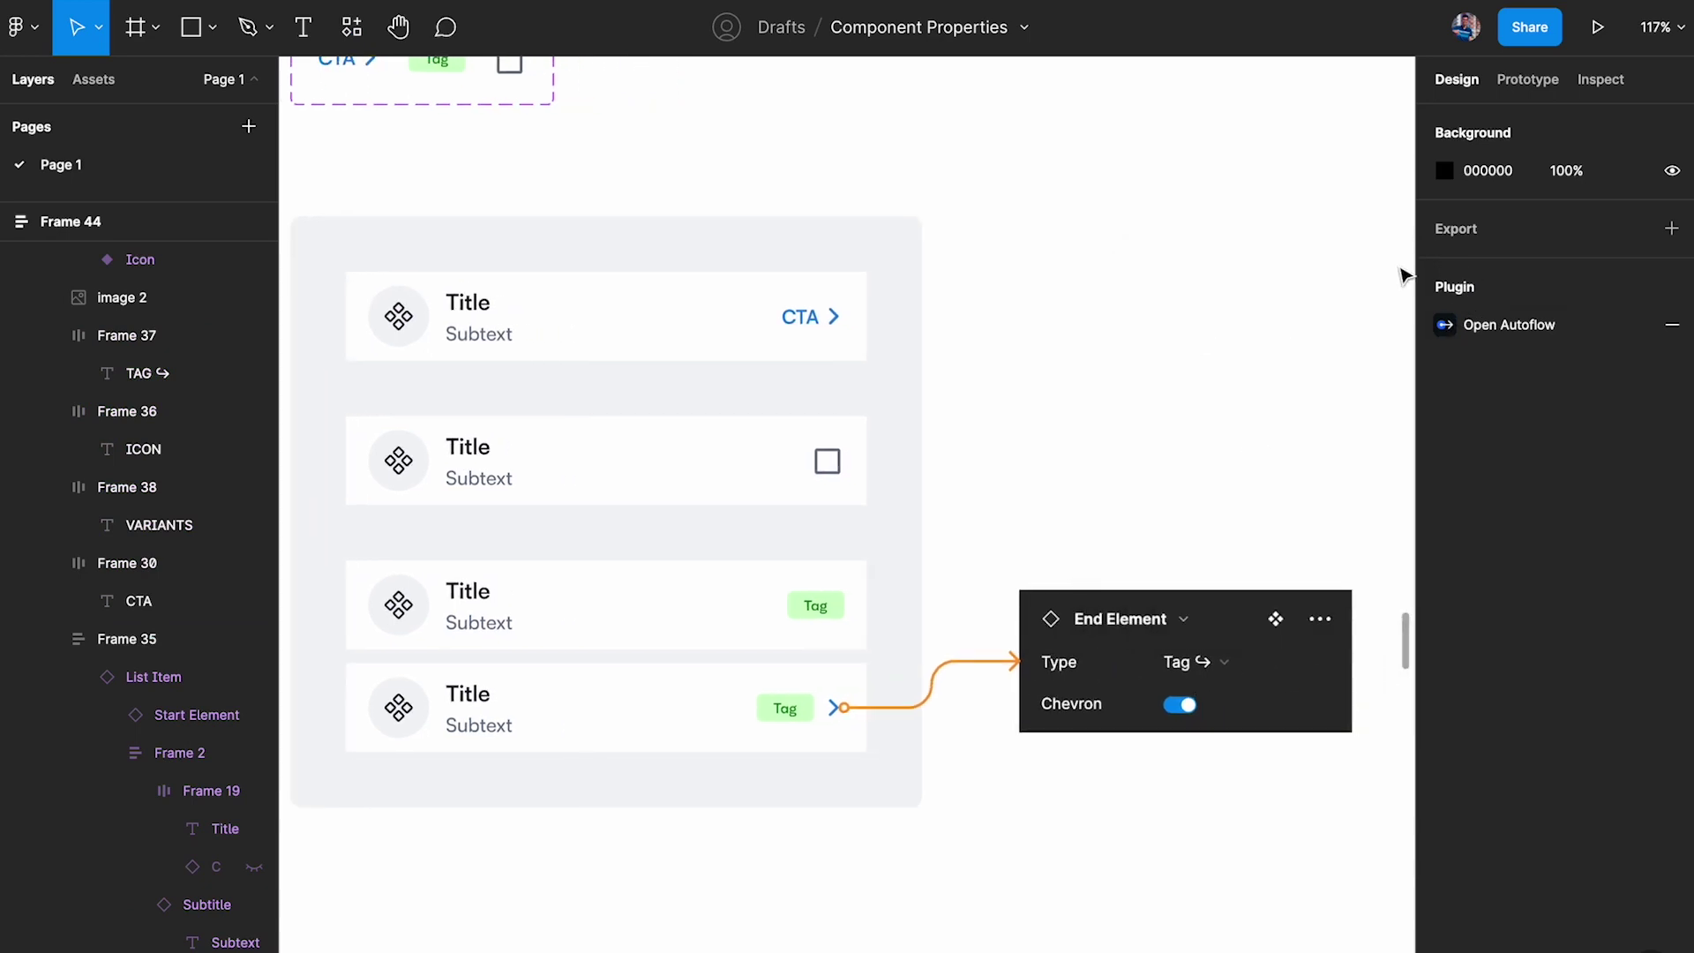
# Nudge the End Element properties card image to the right.
pyautogui.click(995, 671)
pyautogui.click(1091, 660)
pyautogui.hotkey('shift', 'Right')
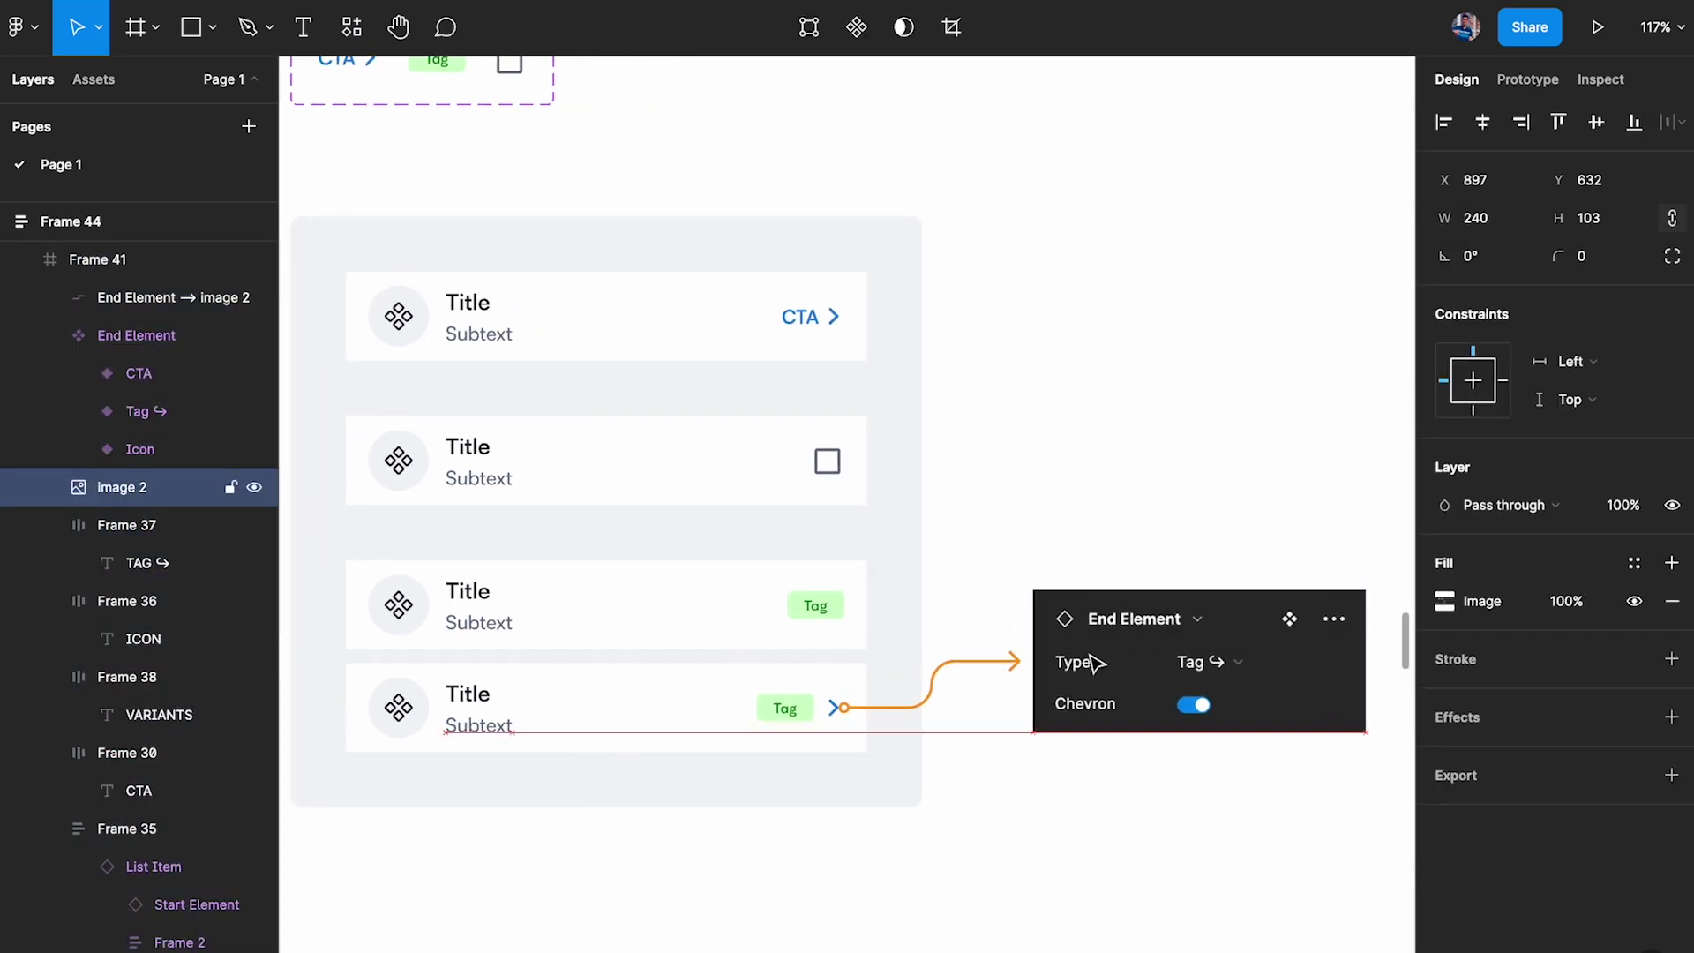
pyautogui.press('super+backslash')
pyautogui.click(960, 848)
pyautogui.scroll(2, 802, 742)
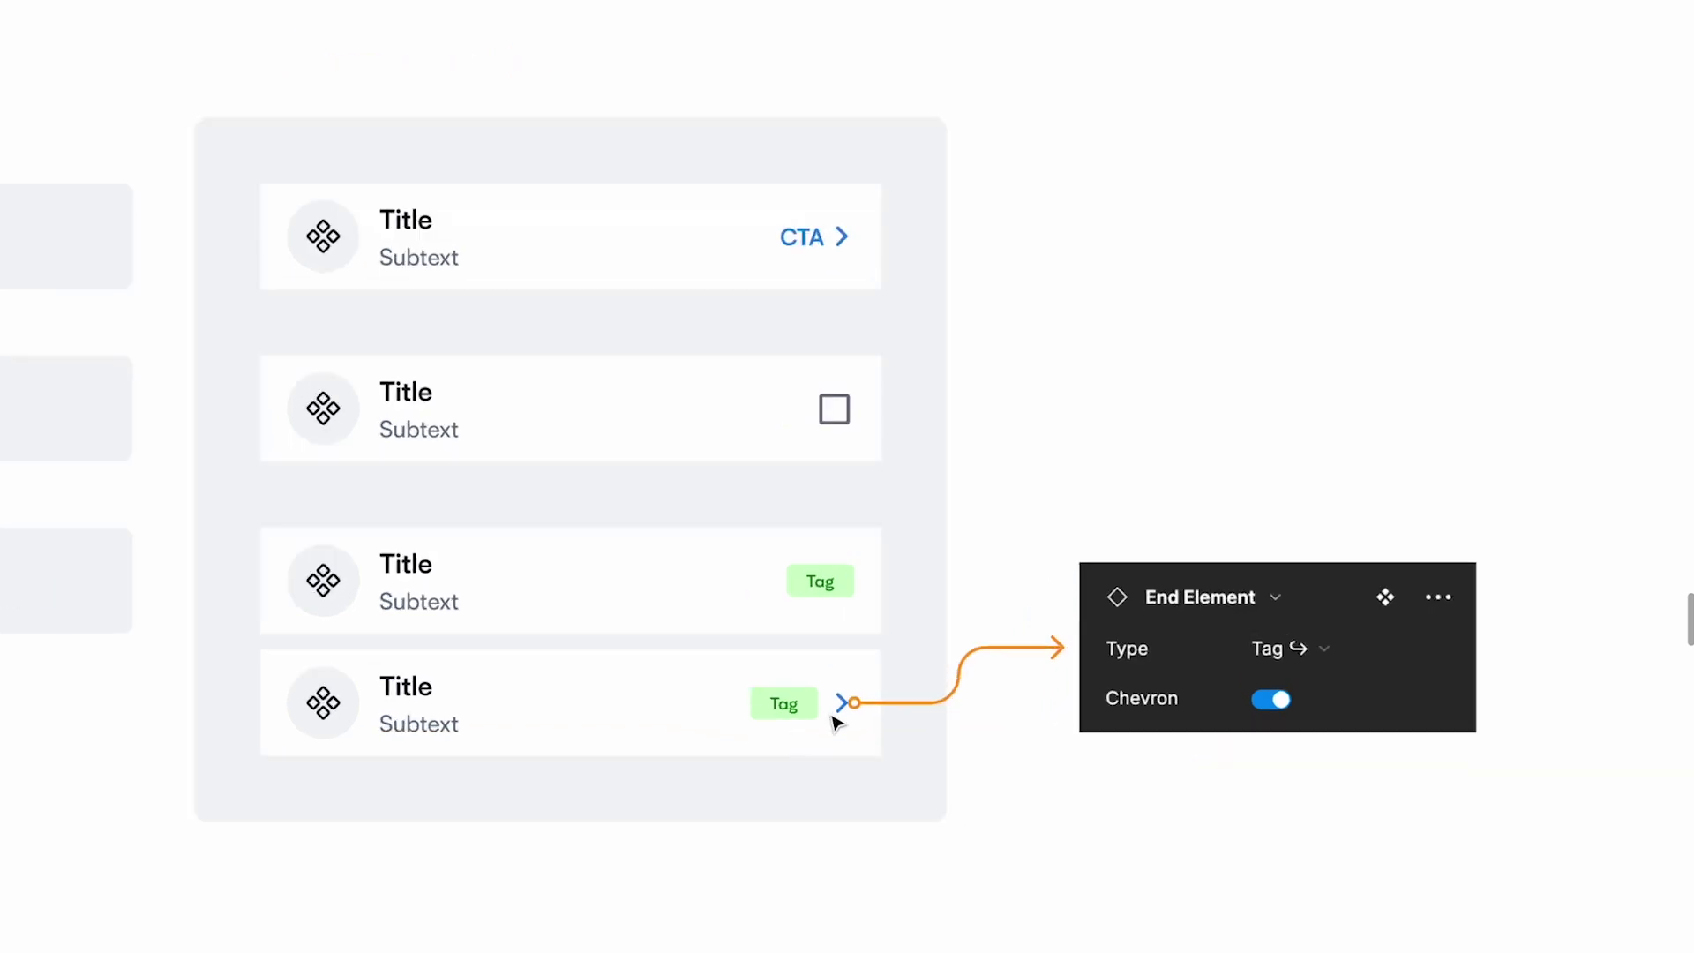
# Straighten the orange connector into a level horizontal arrow.
pyautogui.click(1015, 650)
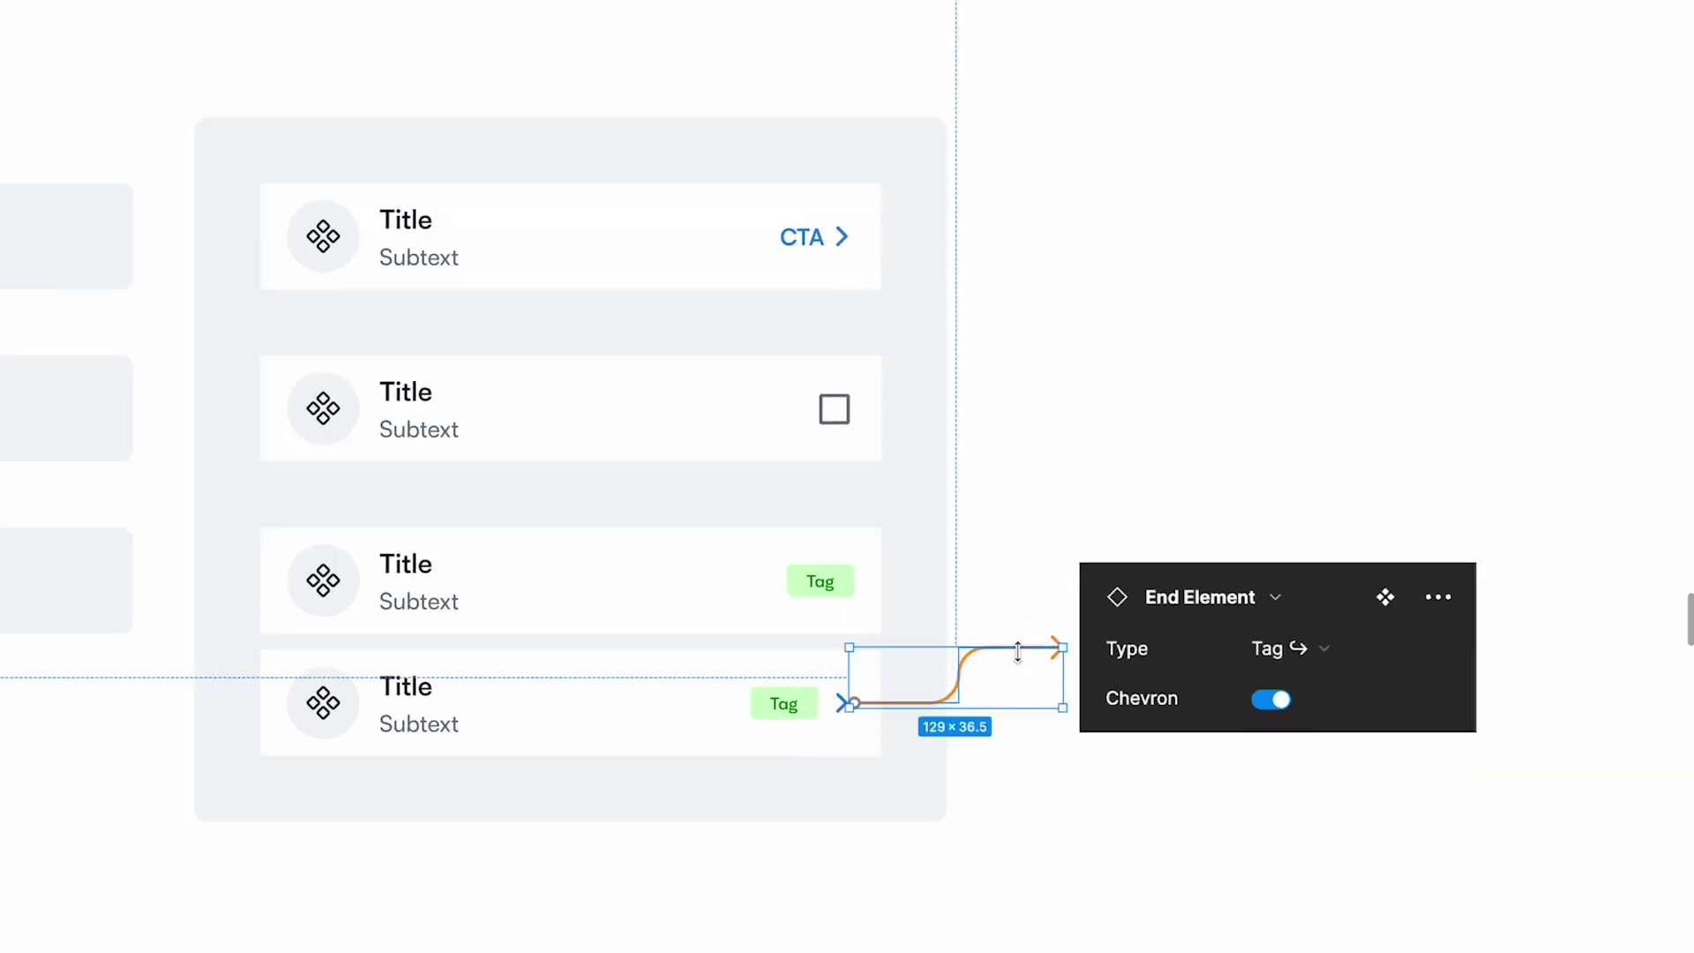
pyautogui.scroll(3, 1005, 653)
pyautogui.moveTo(939, 648); pyautogui.dragTo(952, 739)
pyautogui.moveTo(1081, 648); pyautogui.dragTo(1081, 729)
pyautogui.press('Escape')
pyautogui.click(1086, 799)
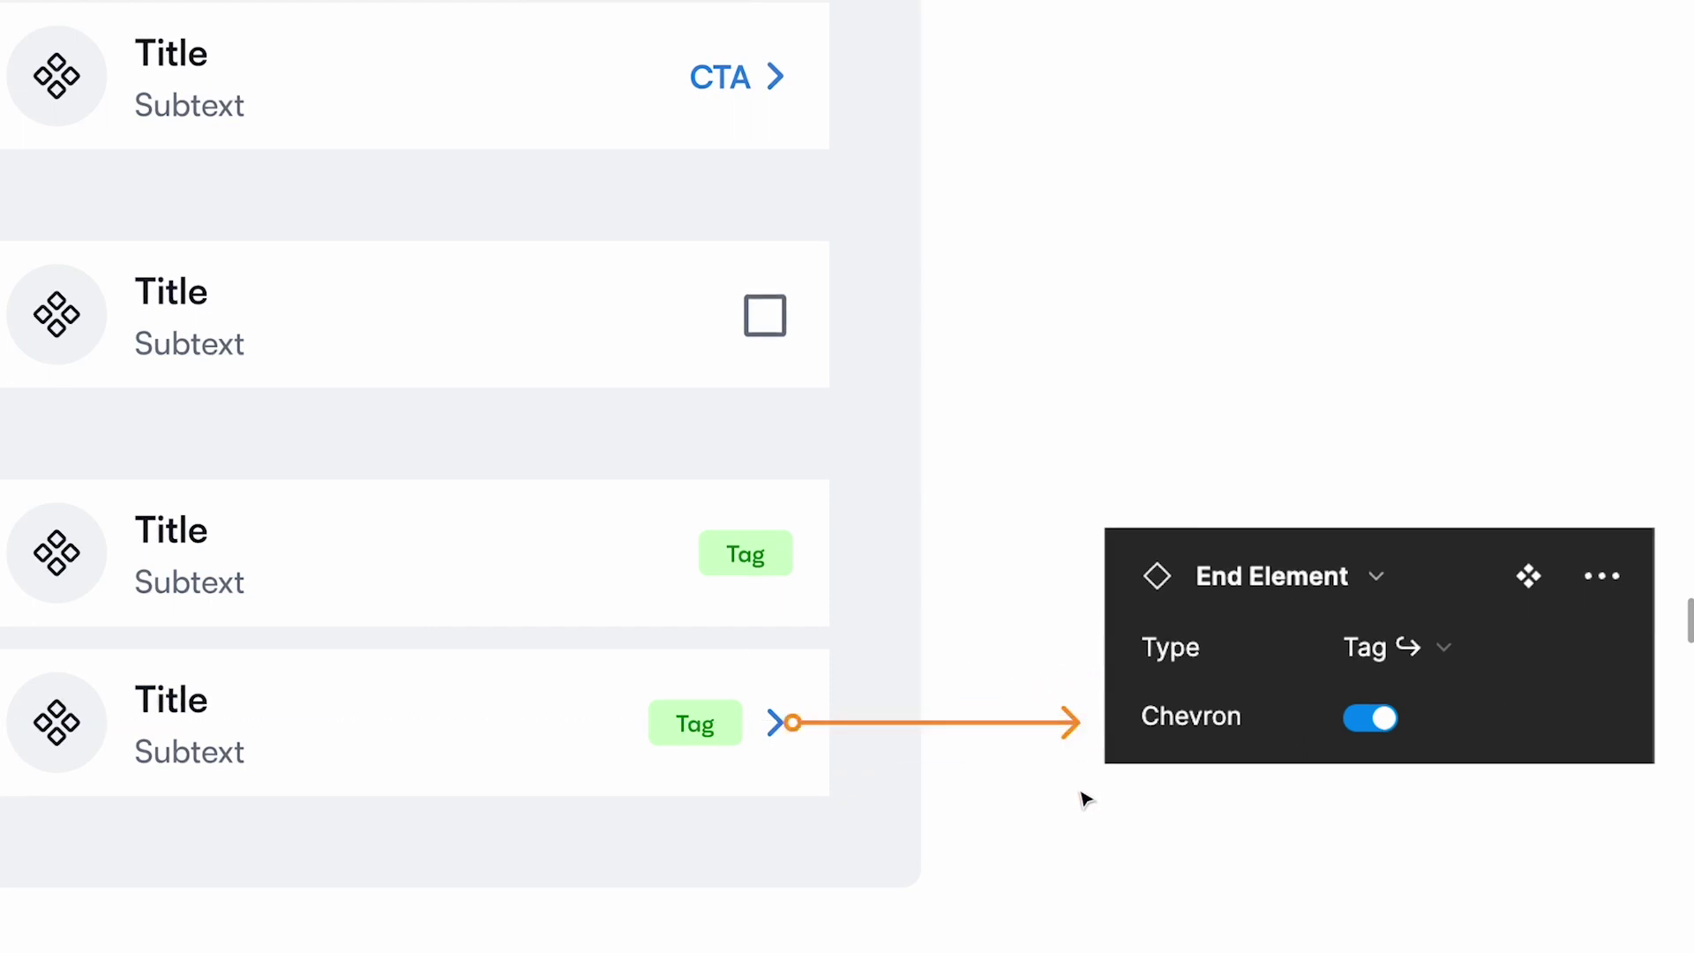
pyautogui.scroll(-2, 1085, 798)
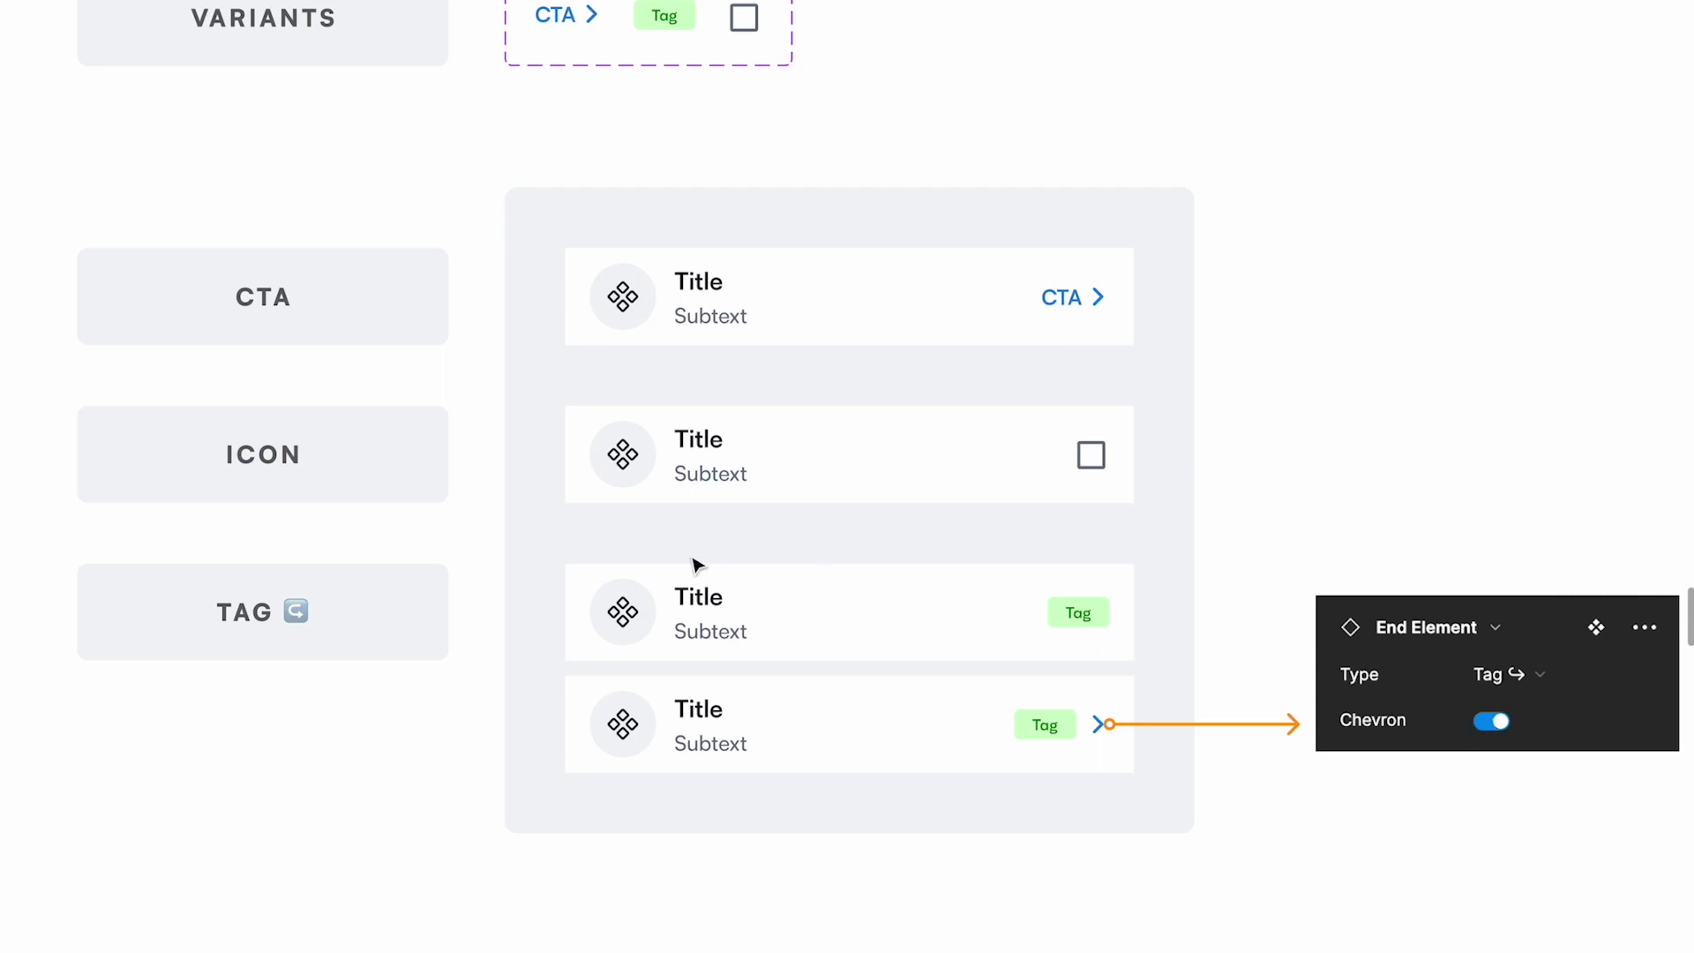
# Review the side card's TAG label and the //Tag section heading.
pyautogui.click(225, 611)
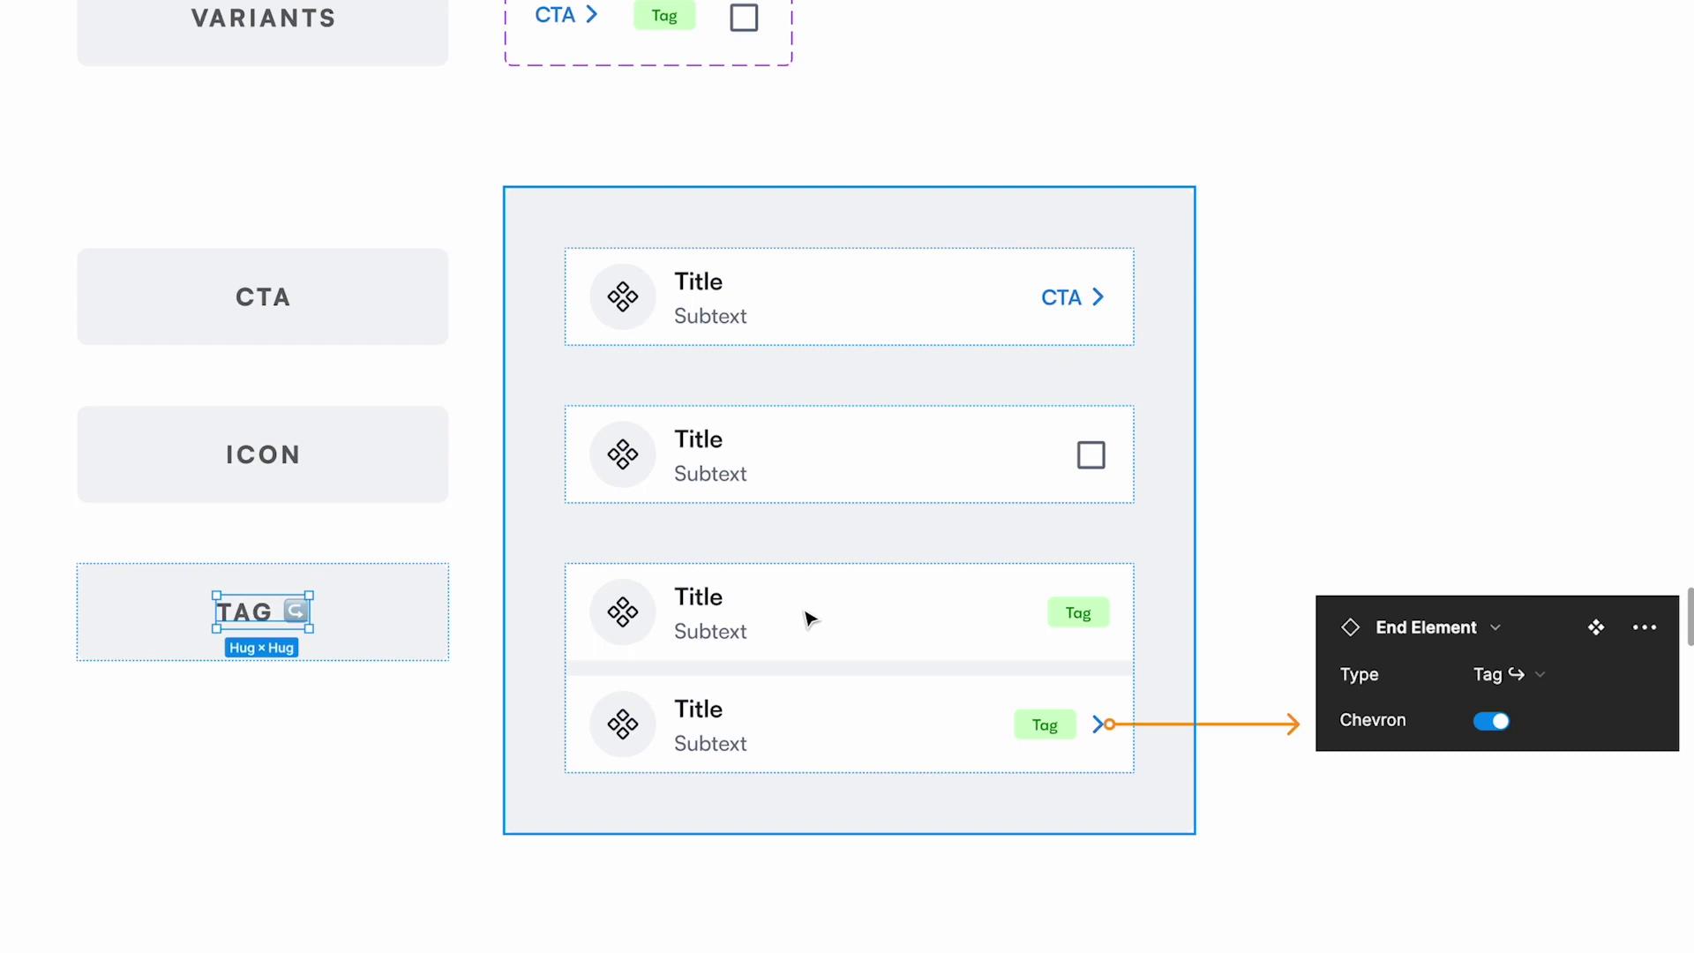
pyautogui.scroll(-4, 806, 616)
pyautogui.scroll(-5, 807, 616)
pyautogui.scroll(1, 512, 662)
pyautogui.scroll(3, 512, 664)
pyautogui.click(327, 495)
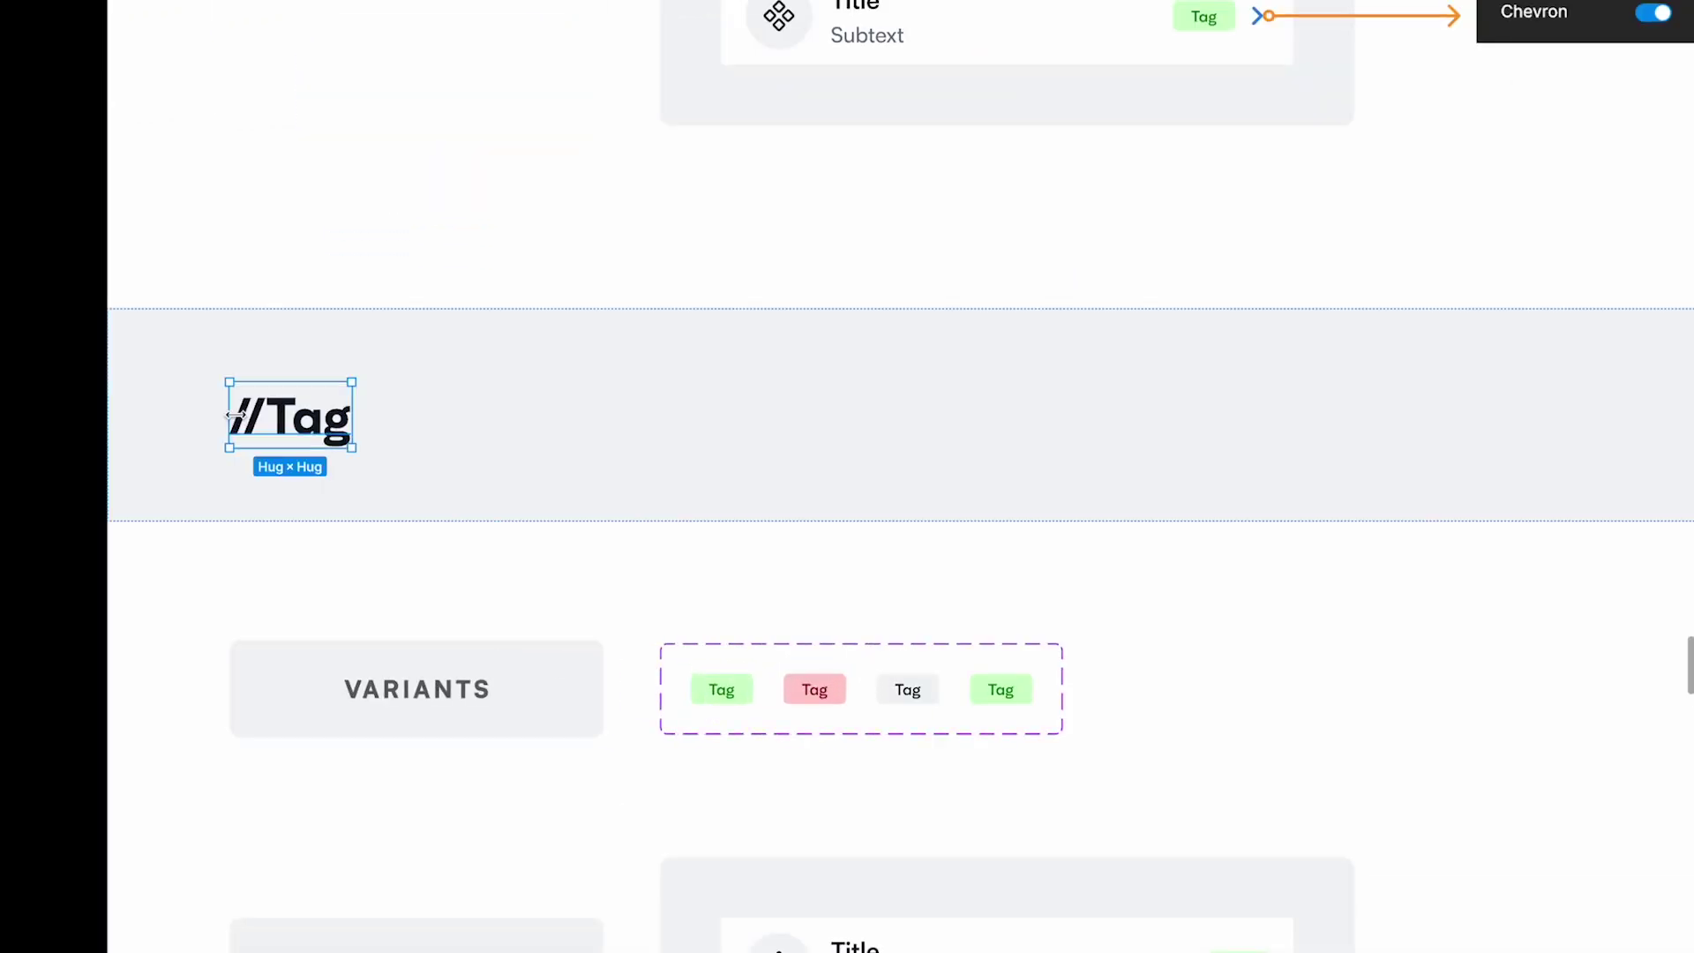
pyautogui.scroll(-3, 286, 424)
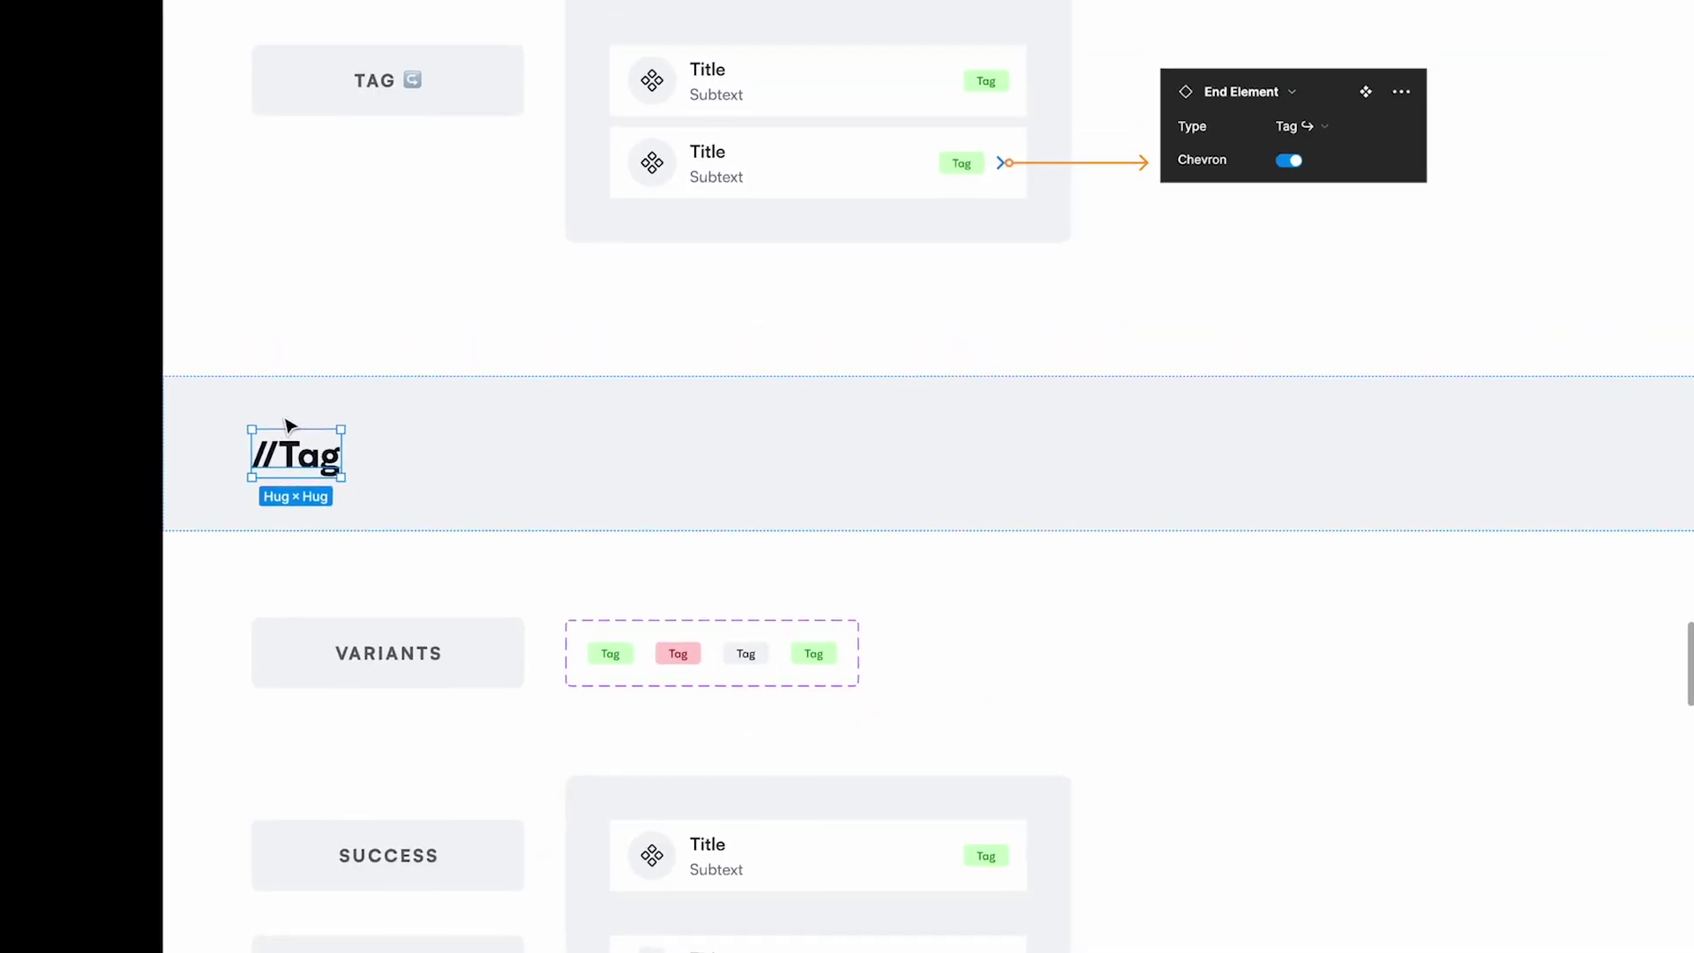
pyautogui.scroll(-3, 287, 424)
pyautogui.scroll(-1, 288, 424)
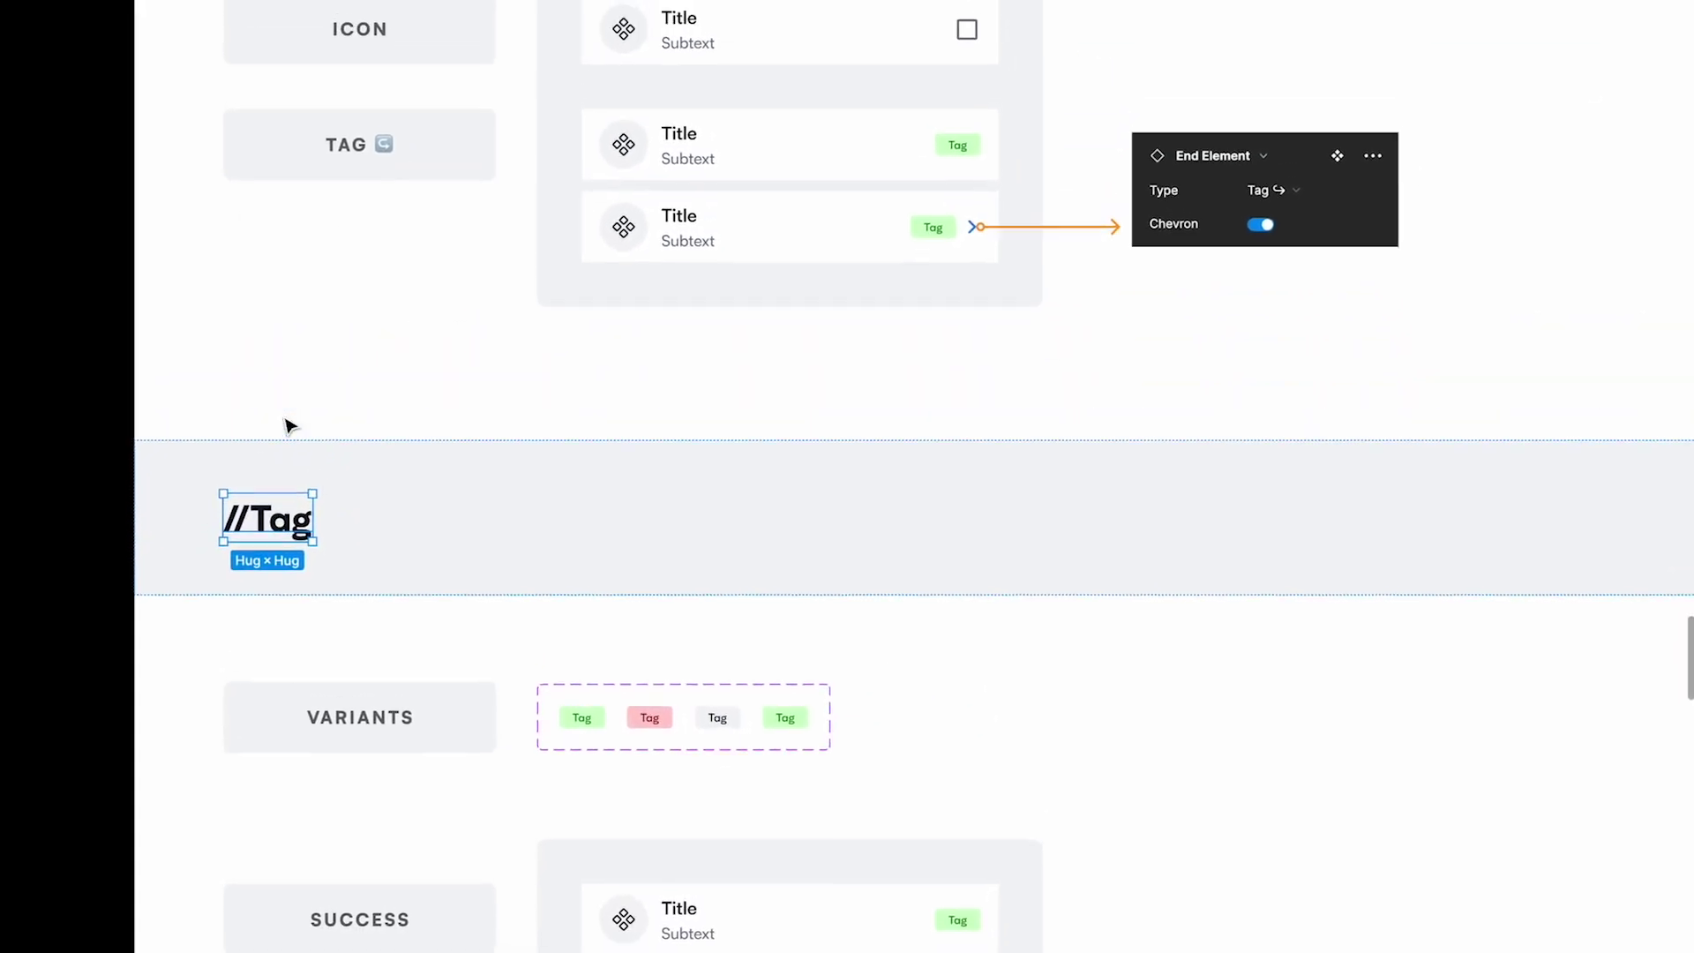
pyautogui.scroll(5, 734, 189)
pyautogui.scroll(-3, 733, 192)
pyautogui.scroll(10, 734, 192)
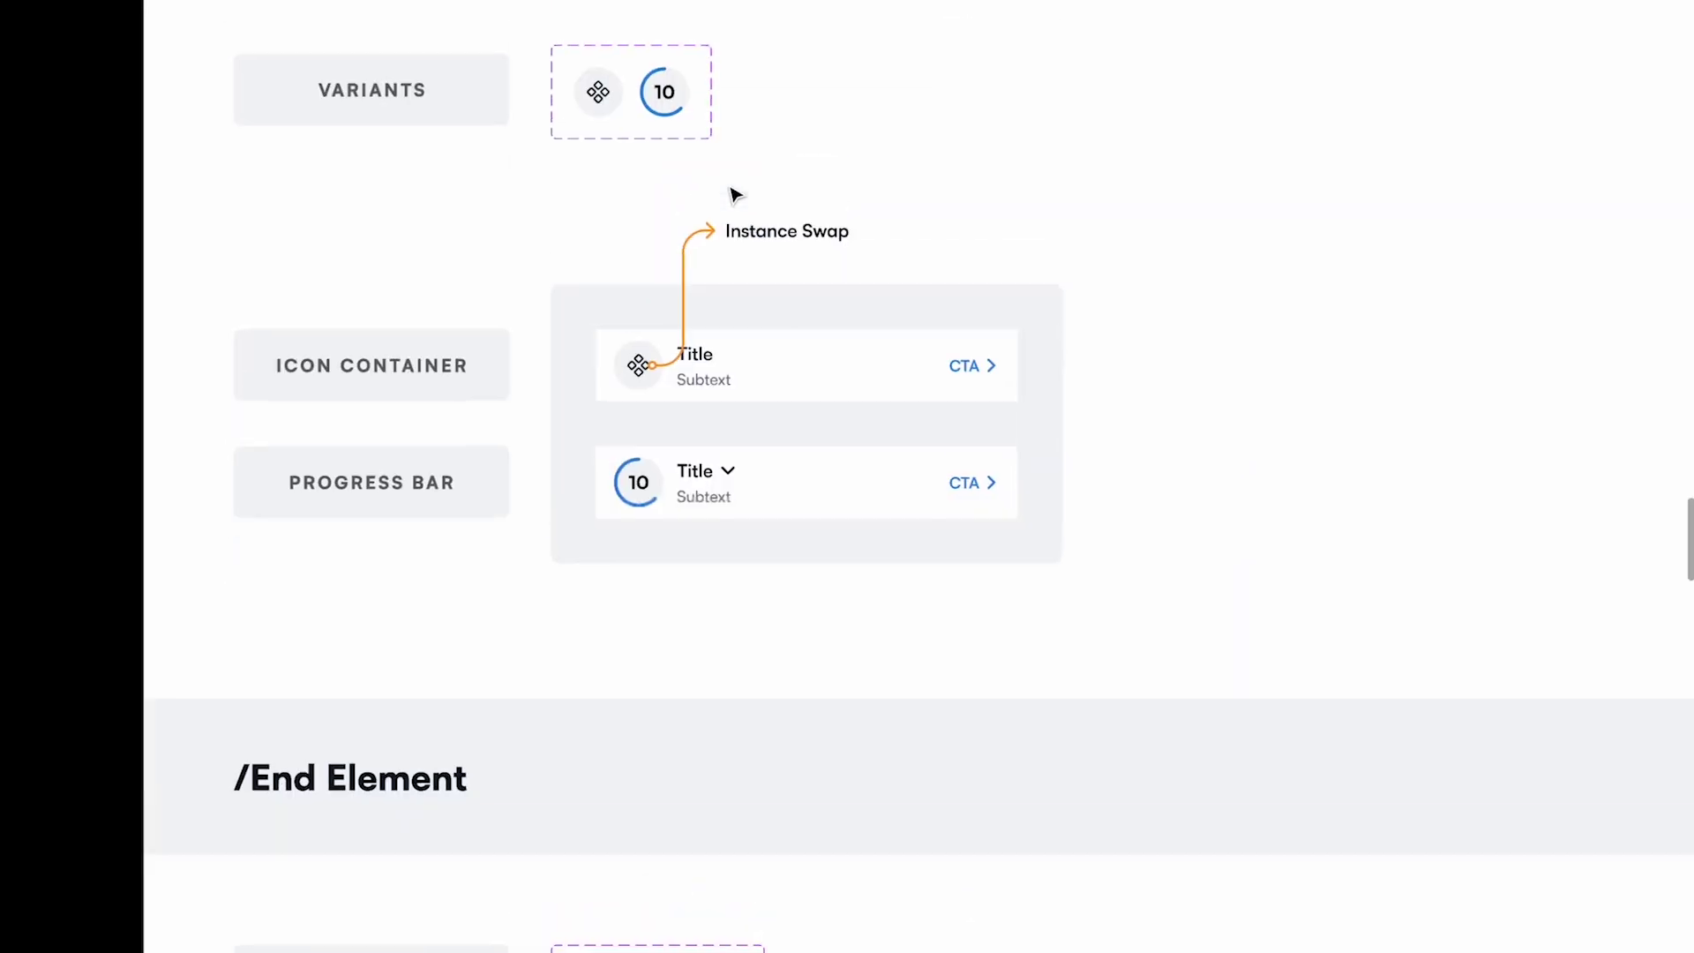
pyautogui.scroll(2, 734, 192)
pyautogui.scroll(15, 735, 194)
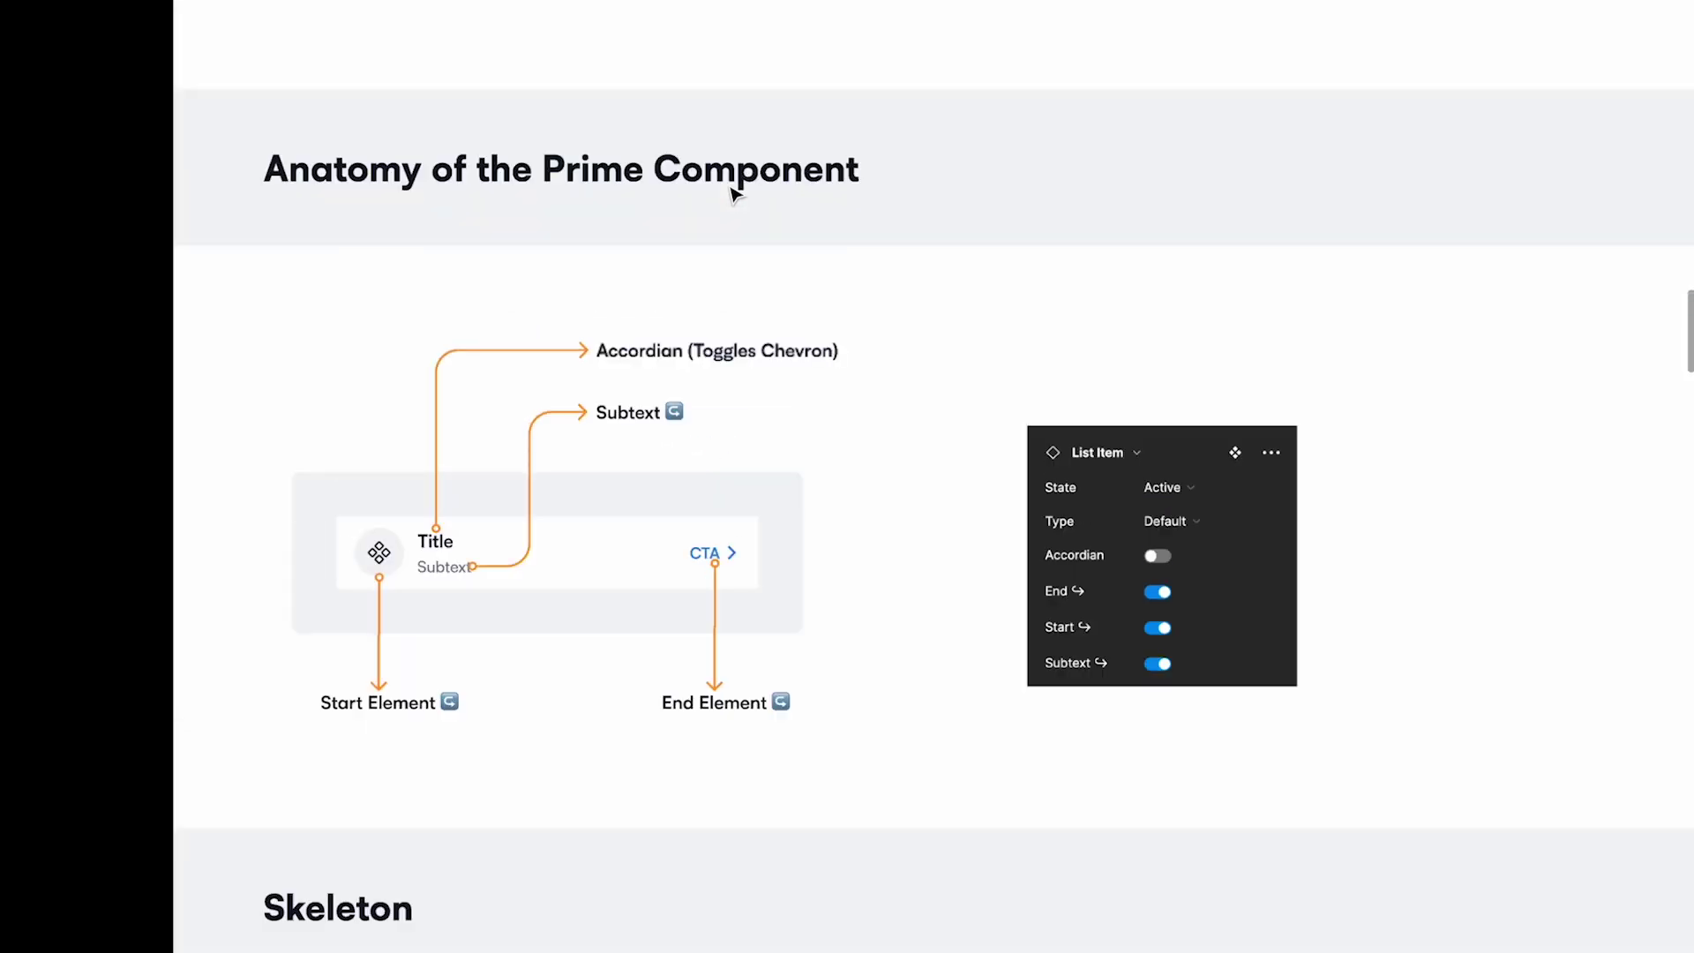
pyautogui.scroll(15, 735, 194)
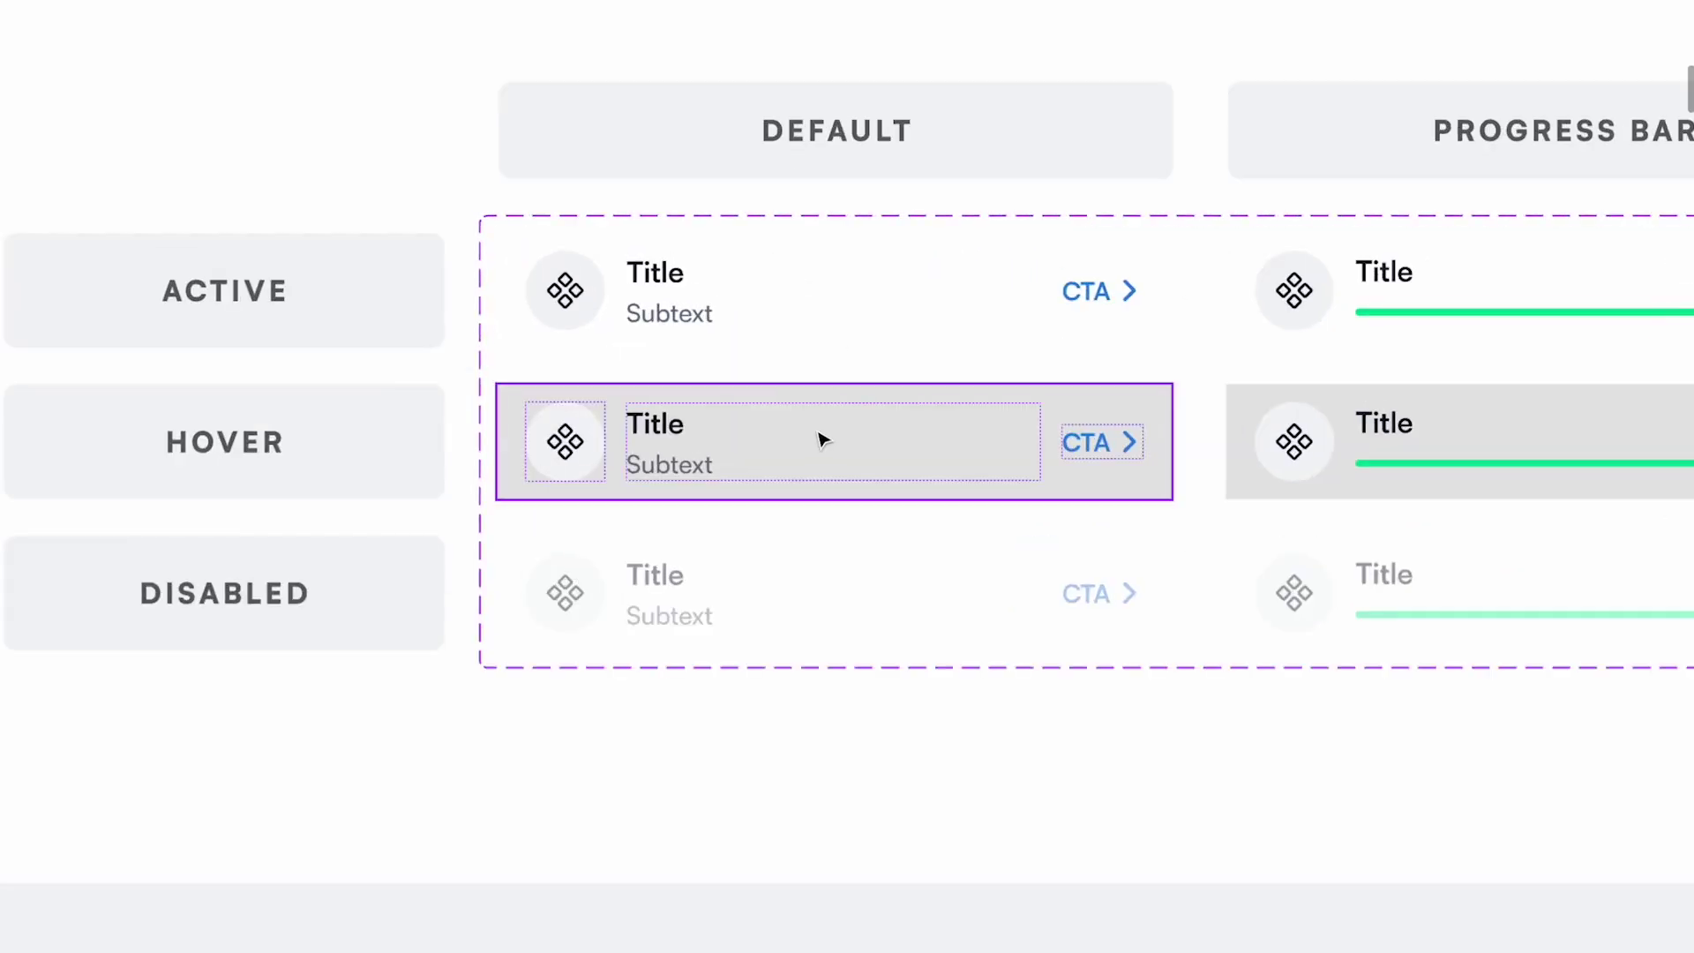
pyautogui.click(820, 439)
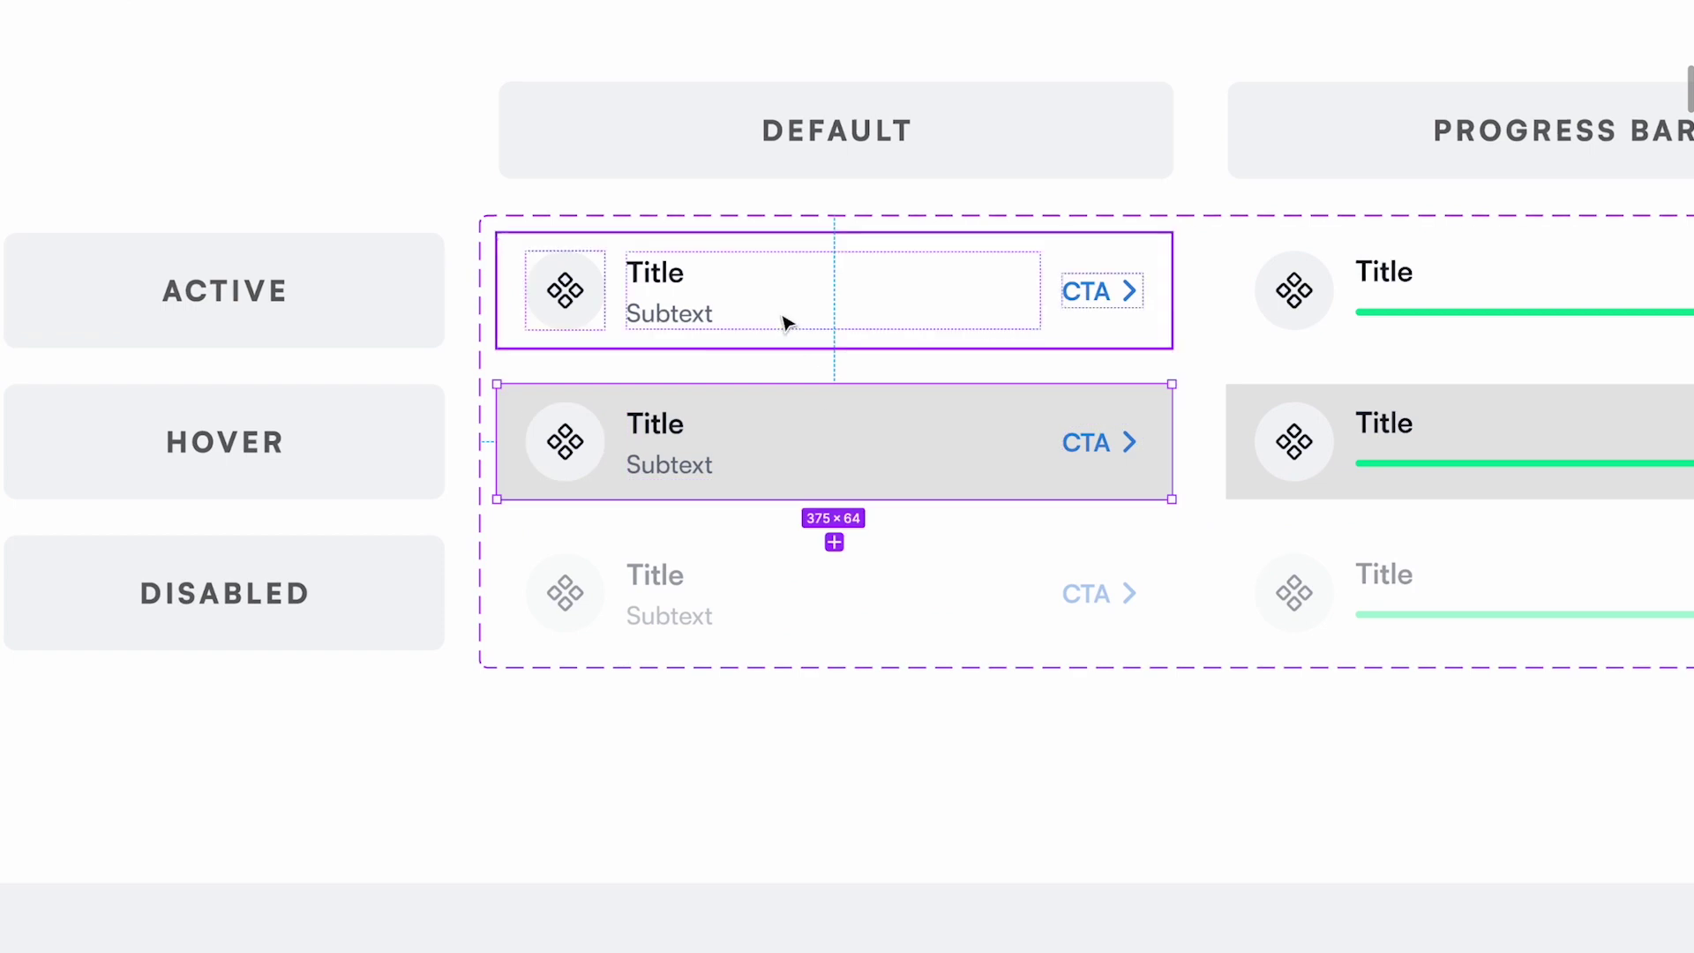
pyautogui.click(784, 322)
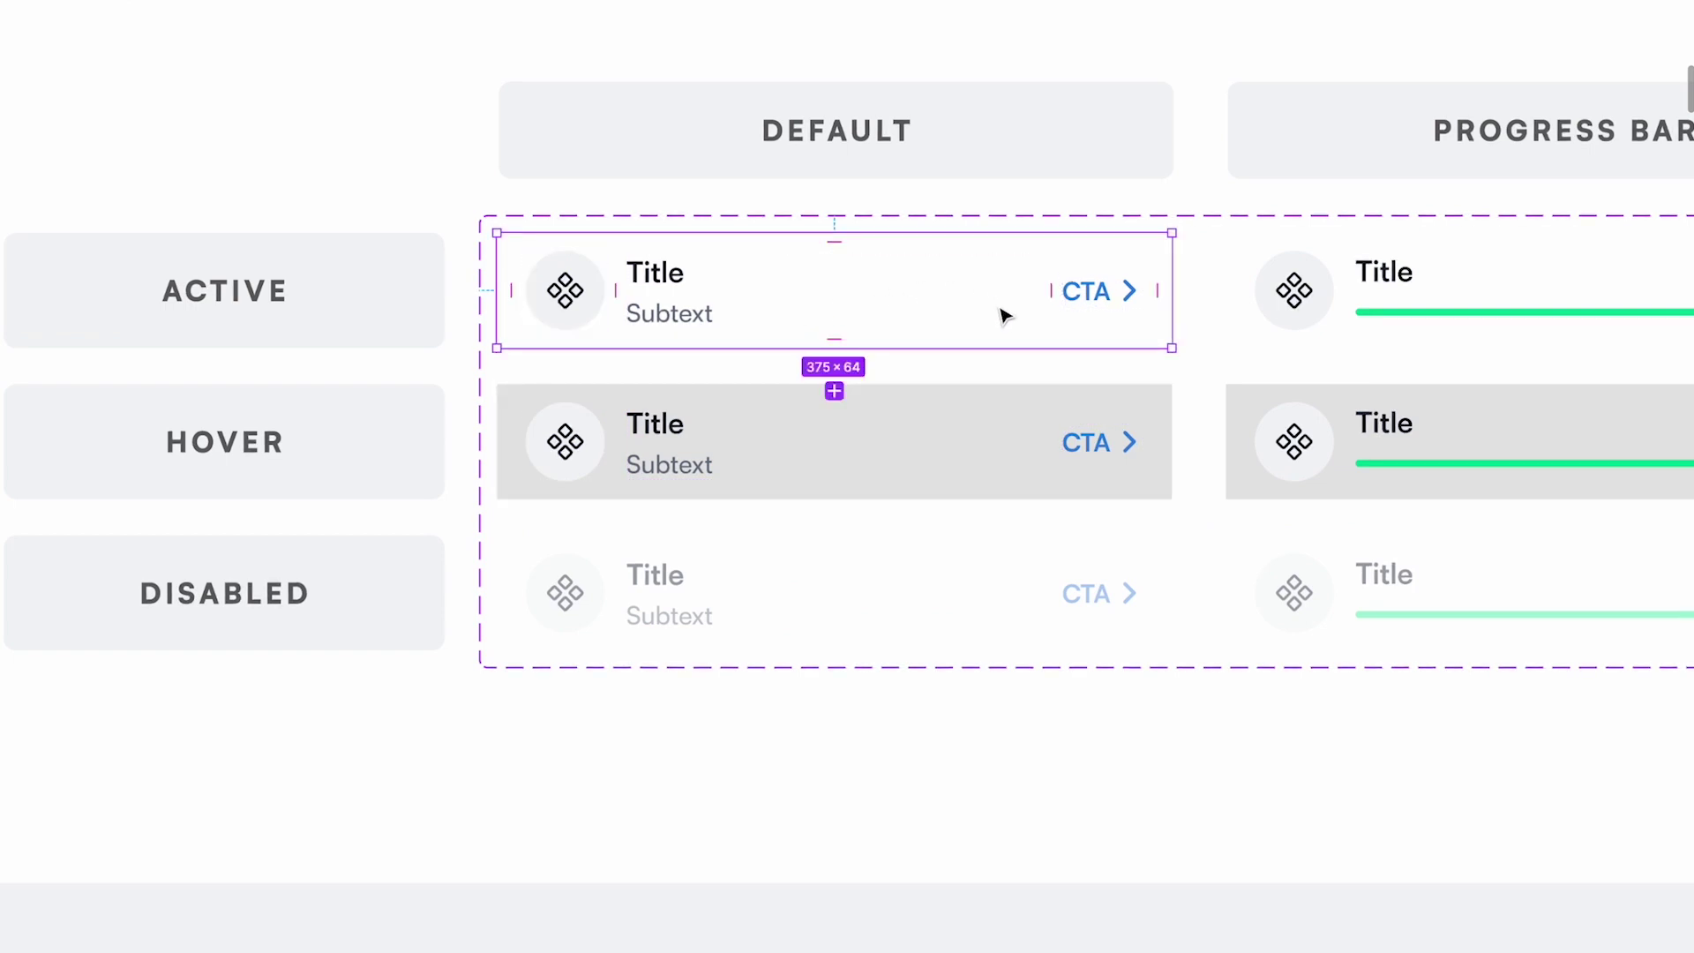
pyautogui.click(1099, 293)
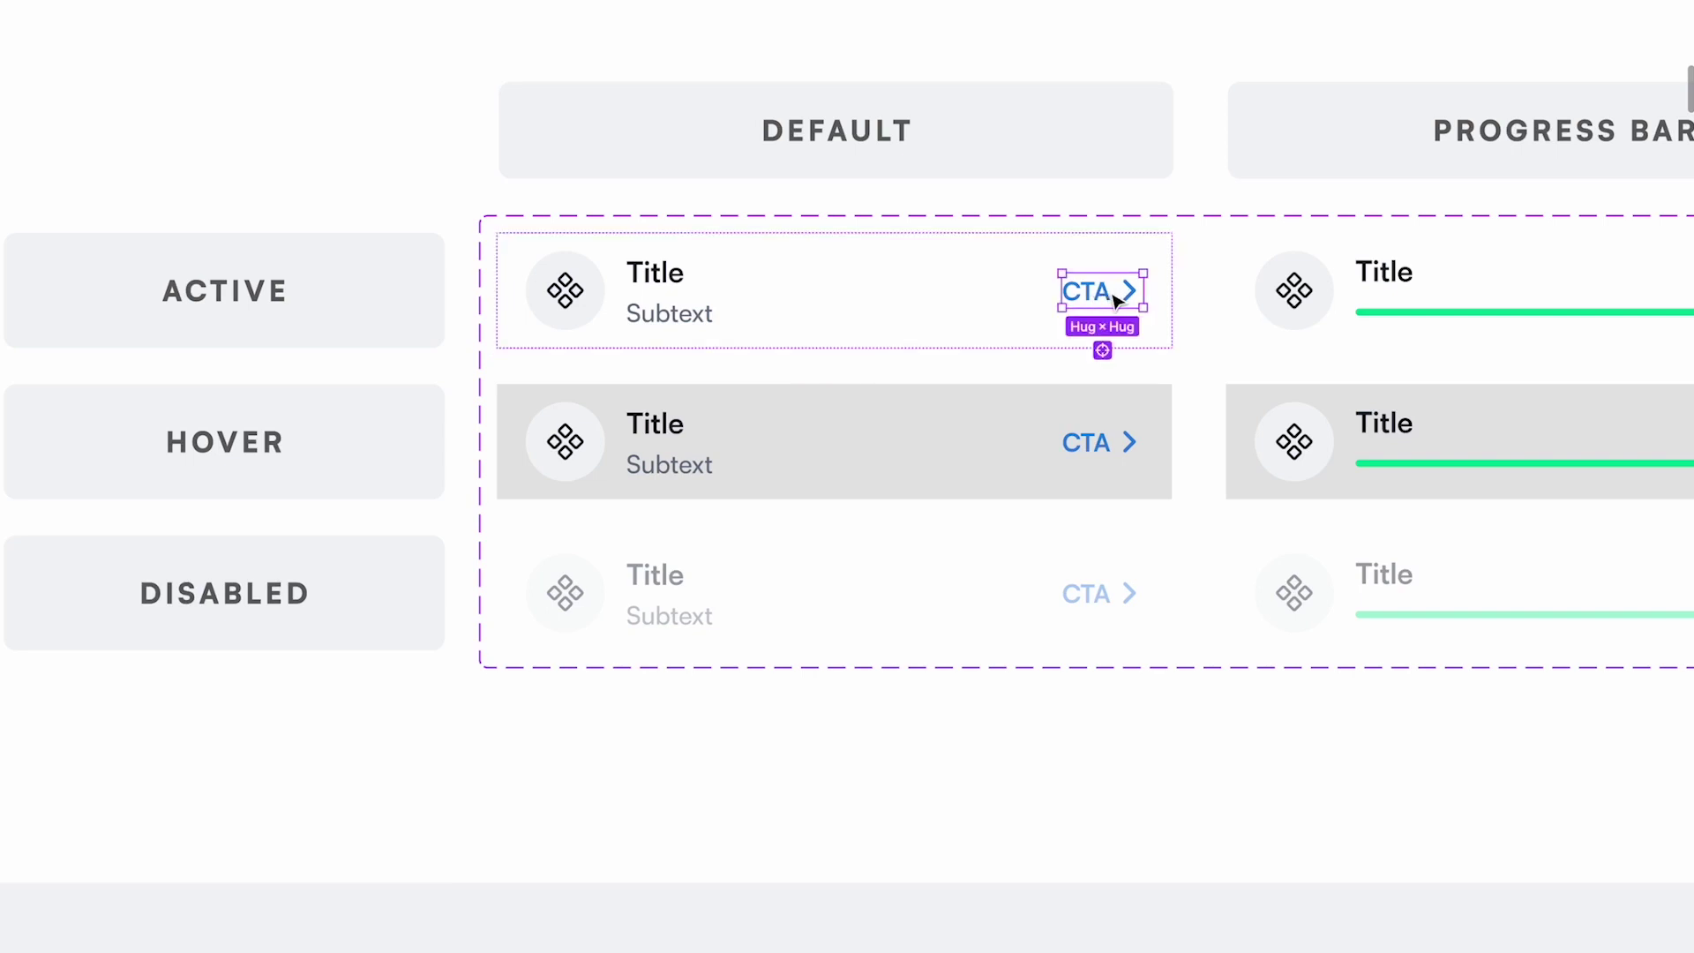
pyautogui.scroll(-15, 1116, 300)
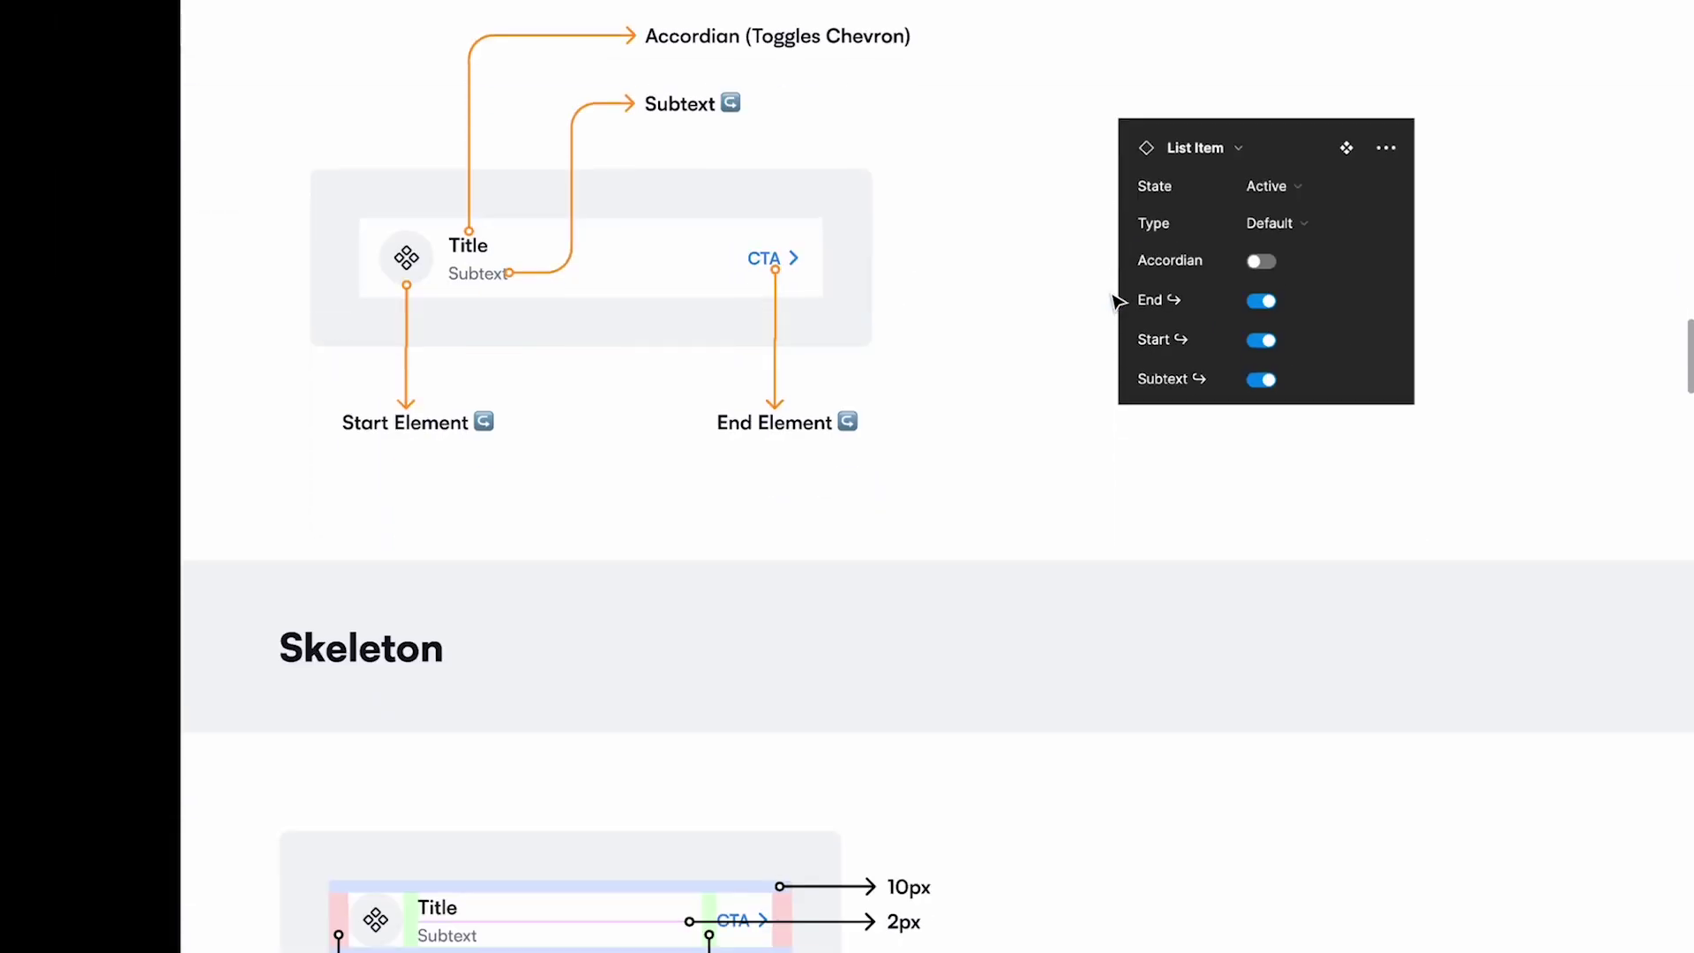
# Select the grey frame holding the End Element examples.
pyautogui.scroll(-20, 1116, 300)
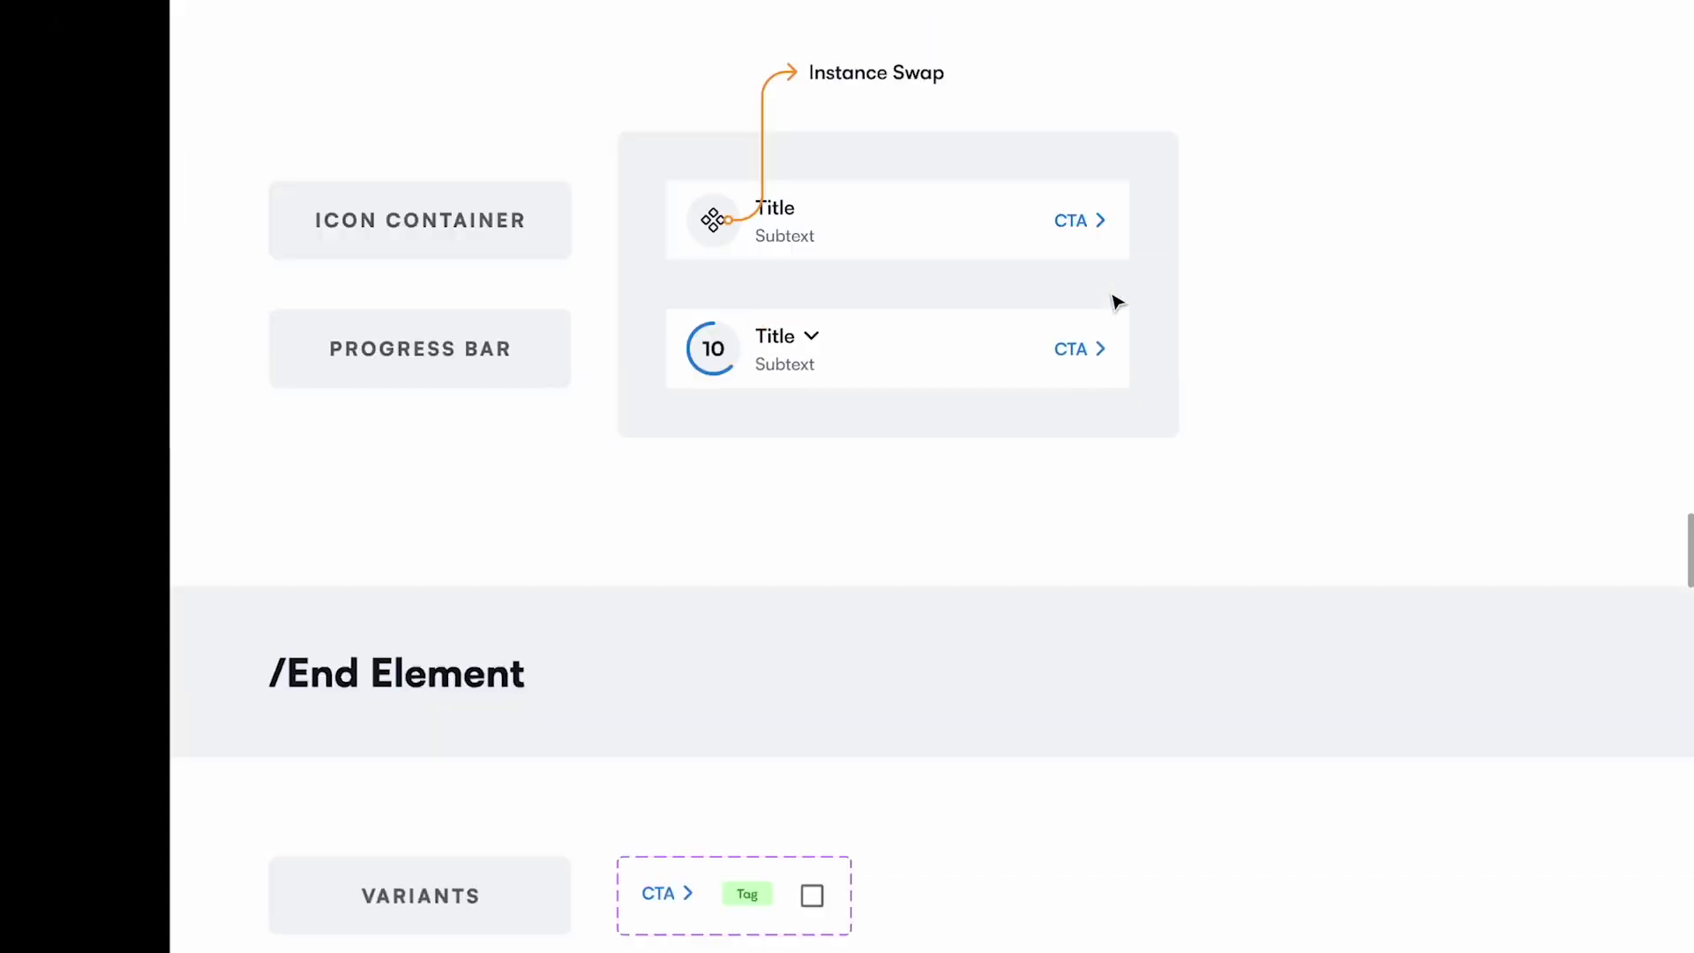
pyautogui.scroll(5, 1116, 295)
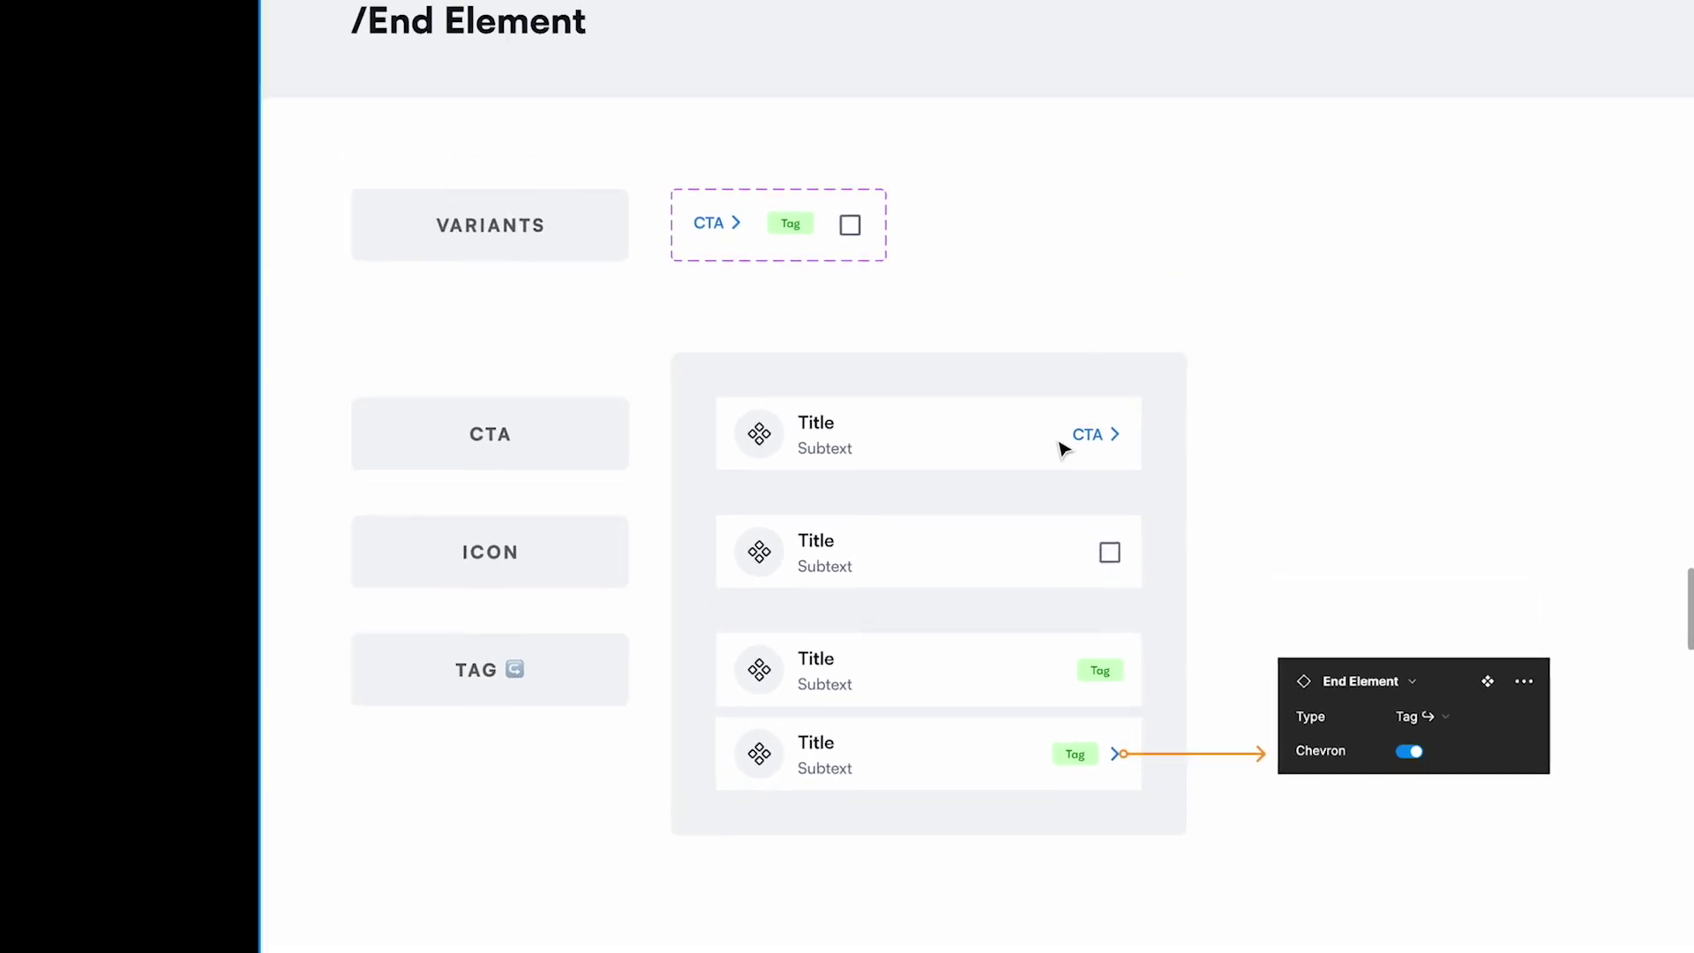
pyautogui.scroll(3, 1058, 441)
pyautogui.click(1094, 438)
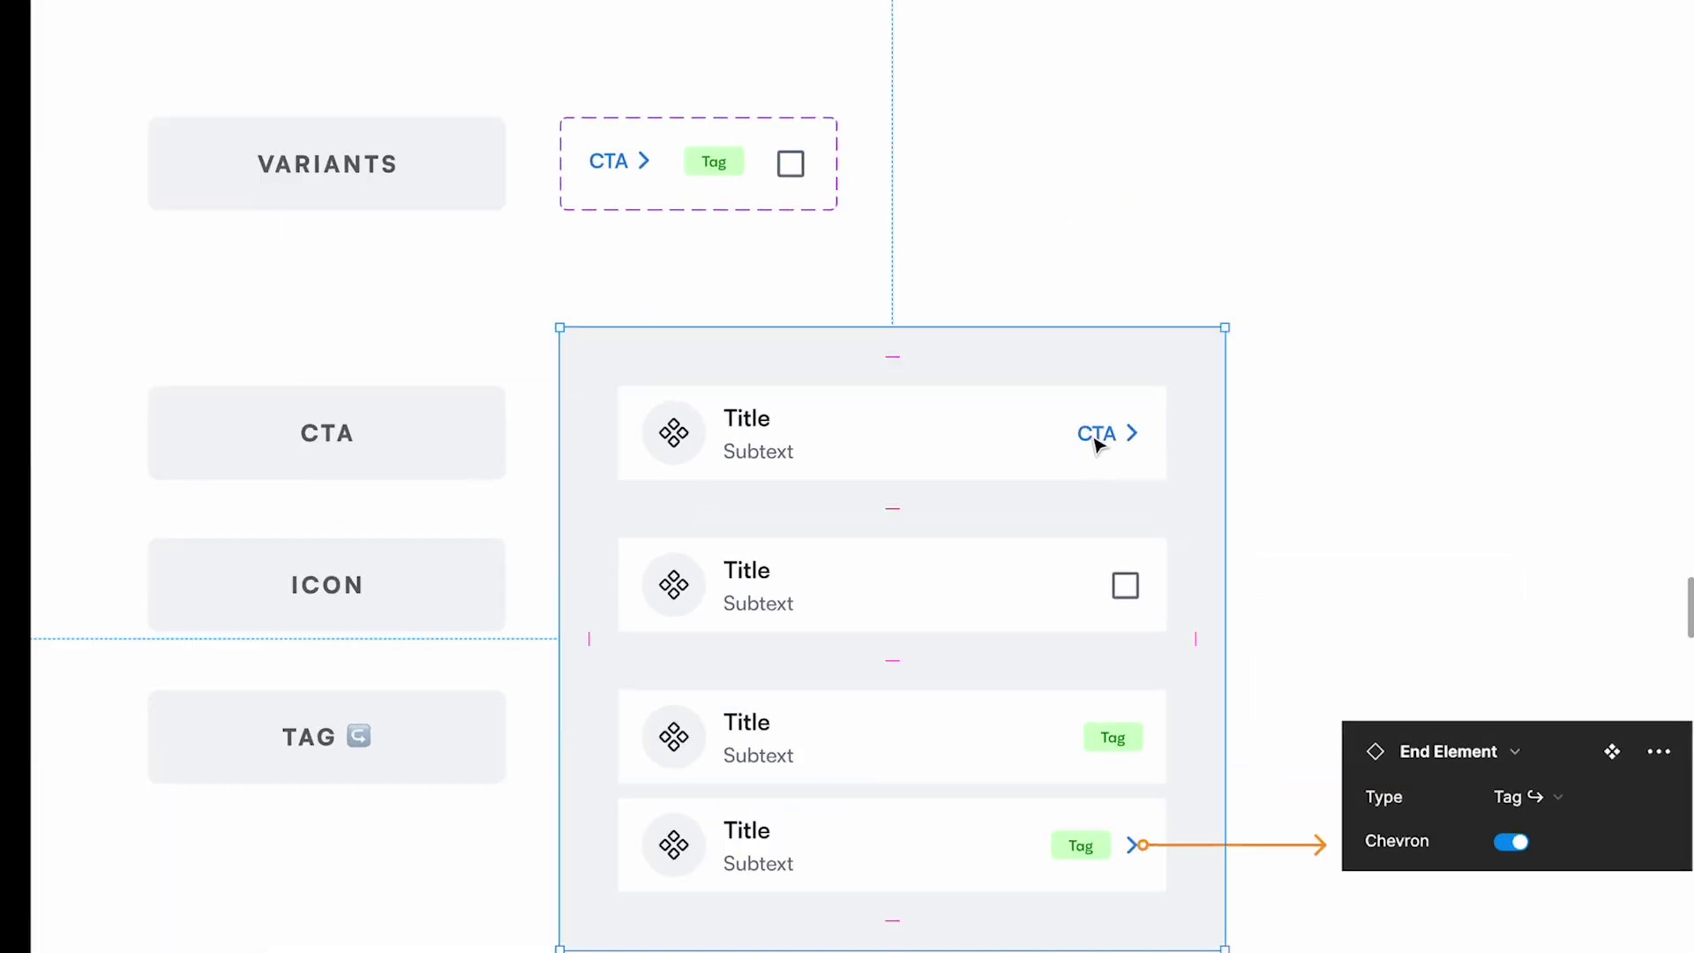
pyautogui.scroll(4, 1084, 437)
pyautogui.scroll(-4, 703, 495)
pyautogui.hscroll(2, 703, 495)
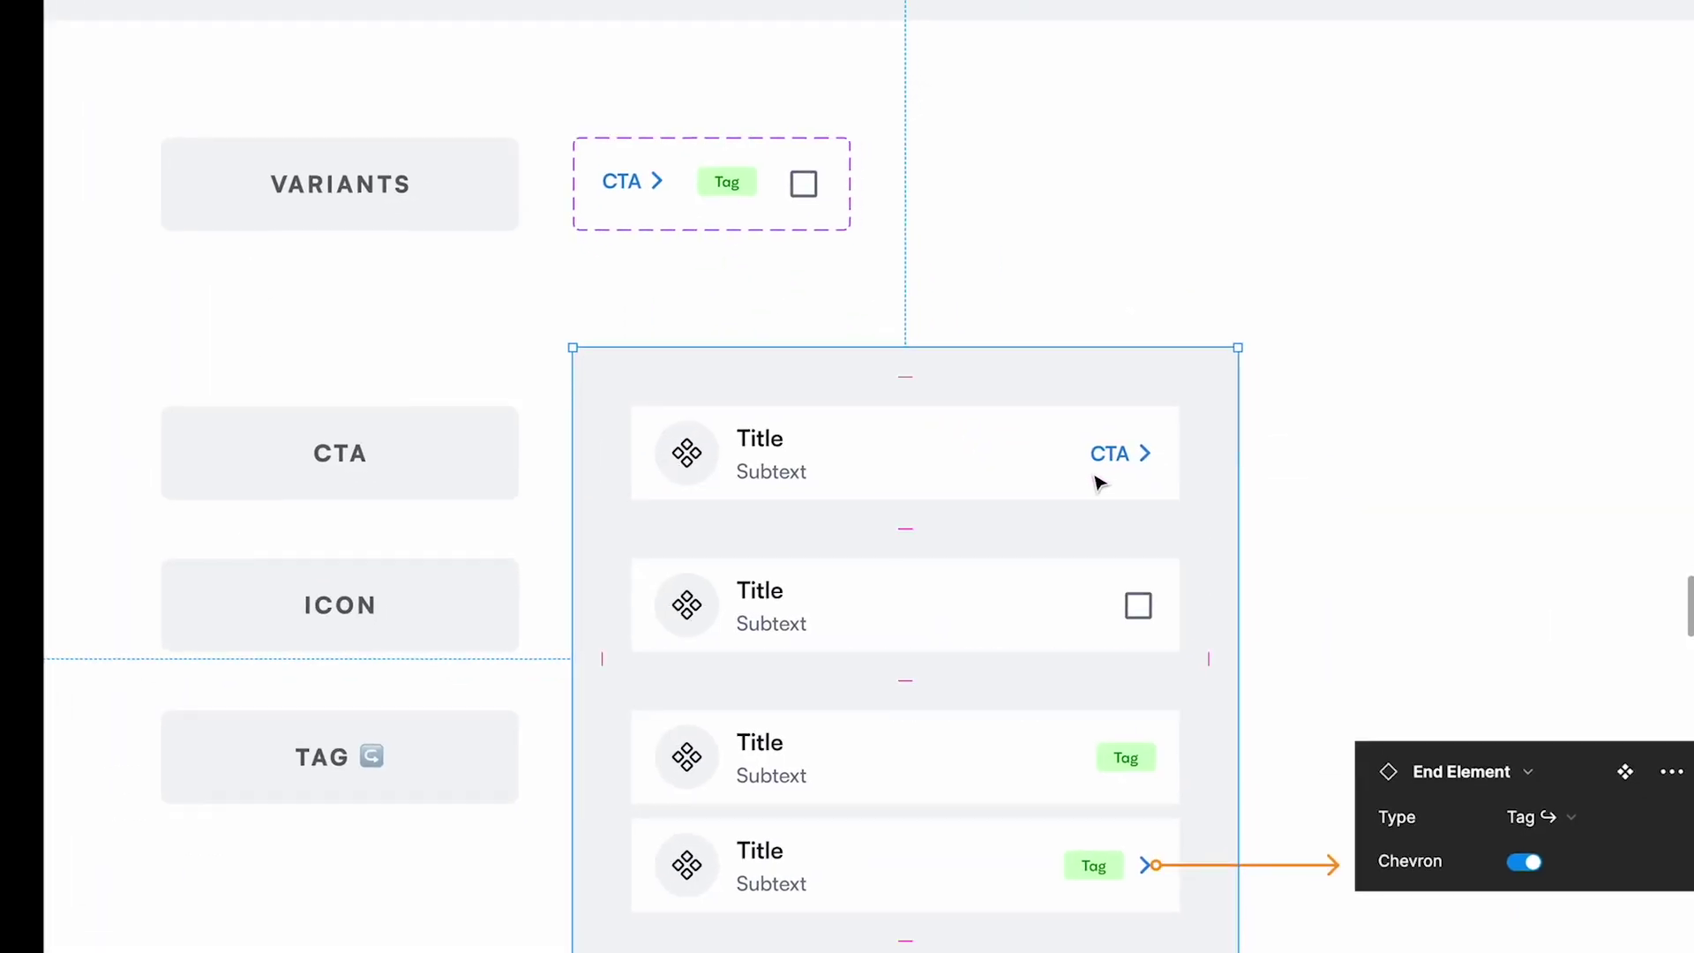
pyautogui.scroll(1, 1136, 765)
# Drill into the Tag example rows to the nested green tag, then scroll to //Tag.
pyautogui.click(1122, 760)
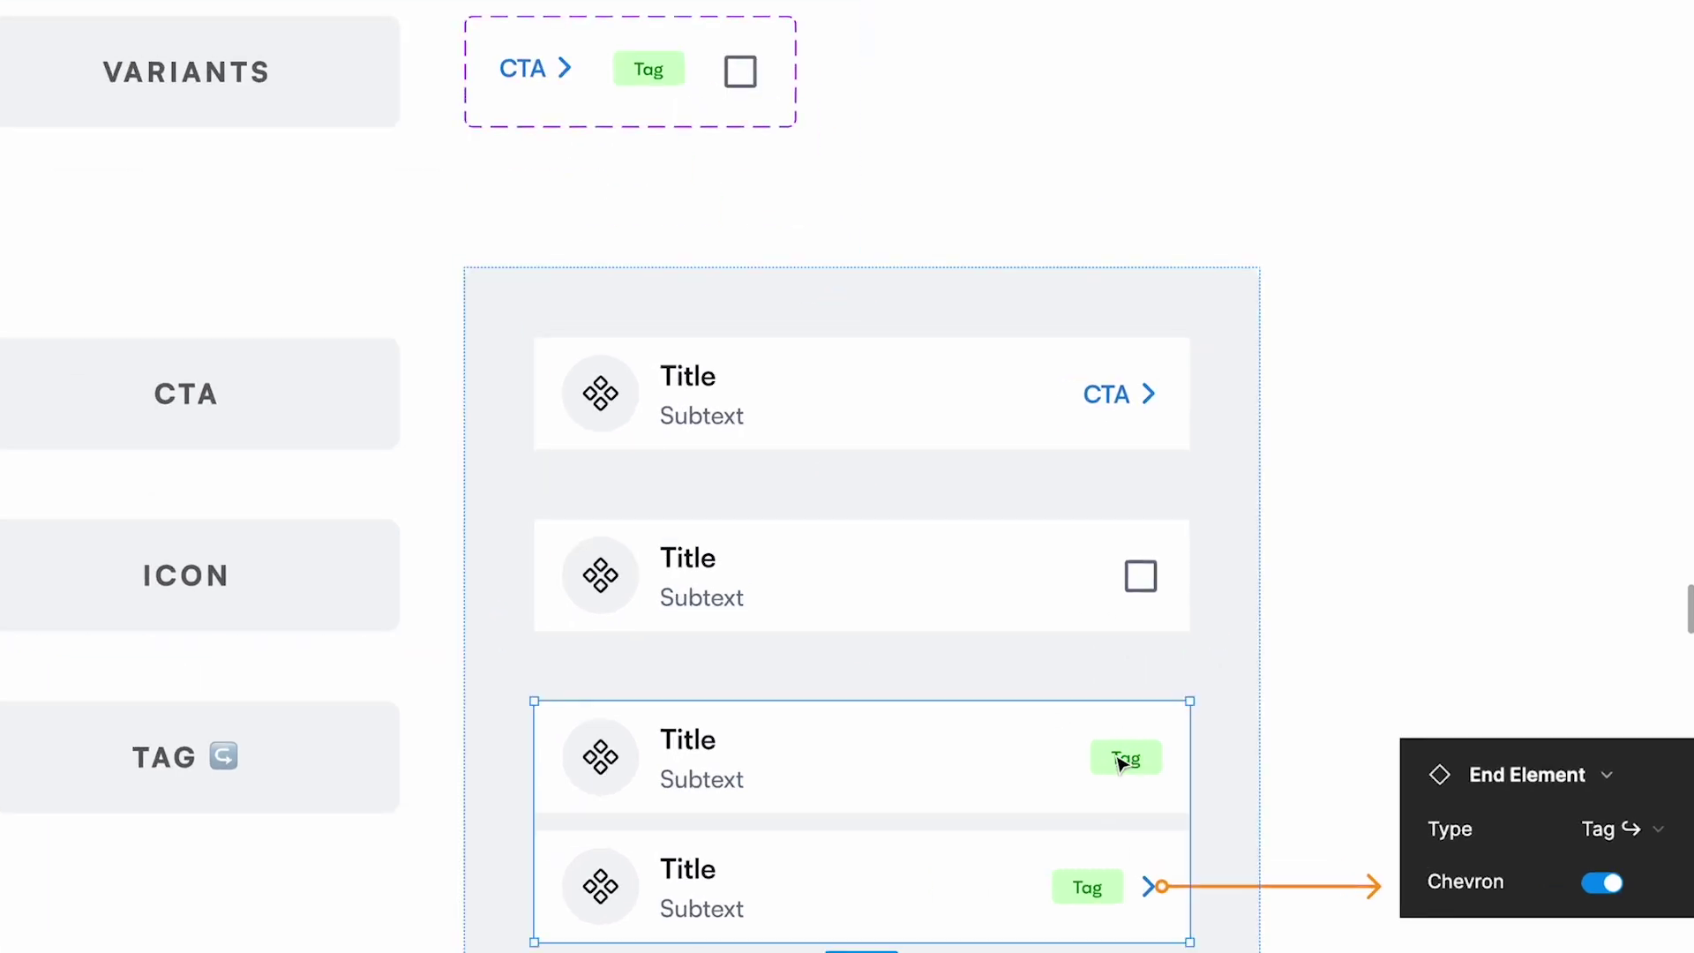
pyautogui.doubleClick(1121, 764)
pyautogui.doubleClick(1120, 764)
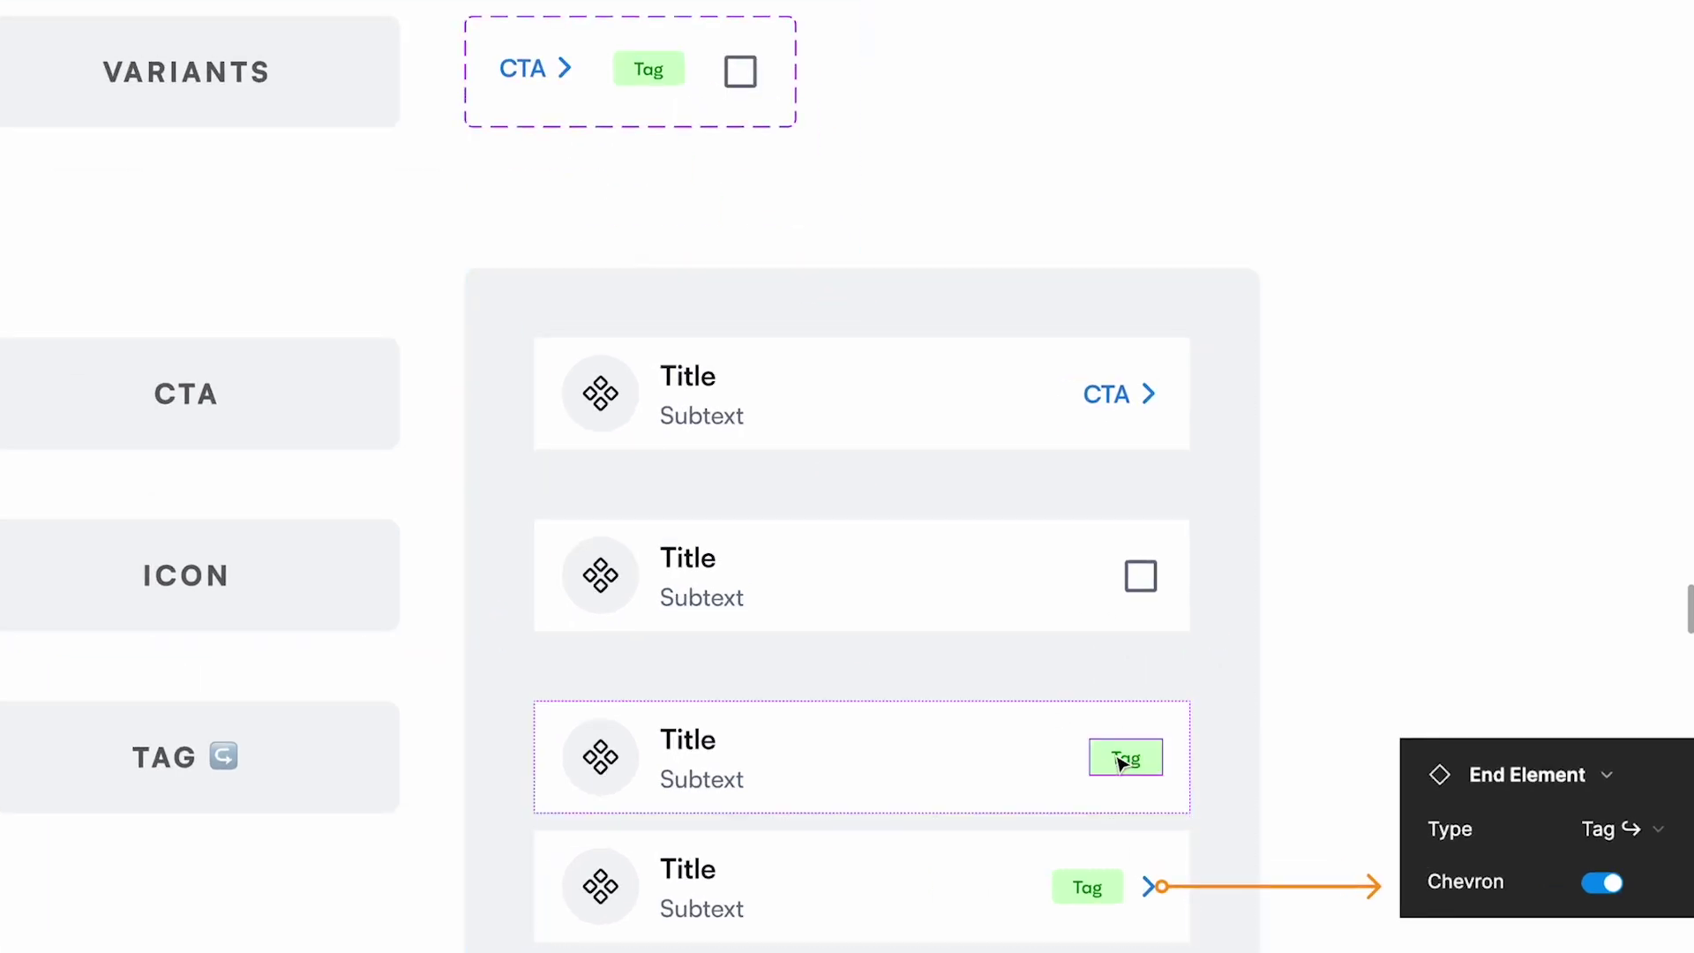
pyautogui.scroll(-1, 1119, 759)
pyautogui.scroll(-10, 1118, 759)
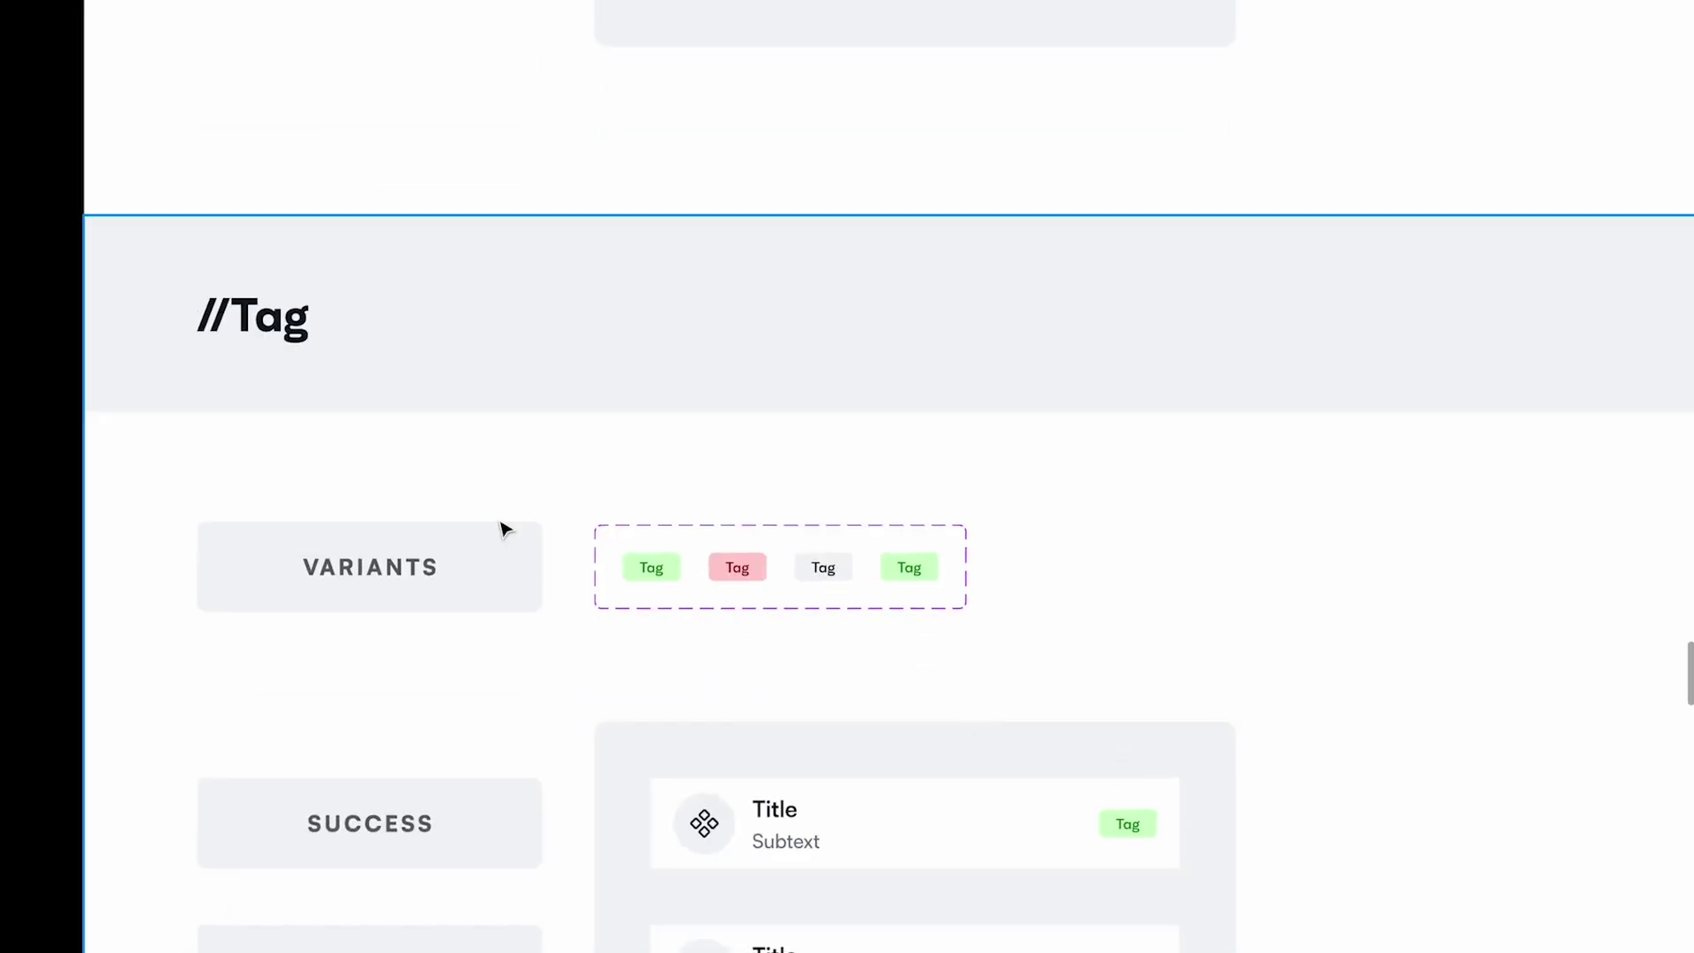
# Delete the duplicate fourth green tag, leaving green, red and grey variants.
pyautogui.scroll(-3, 243, 328)
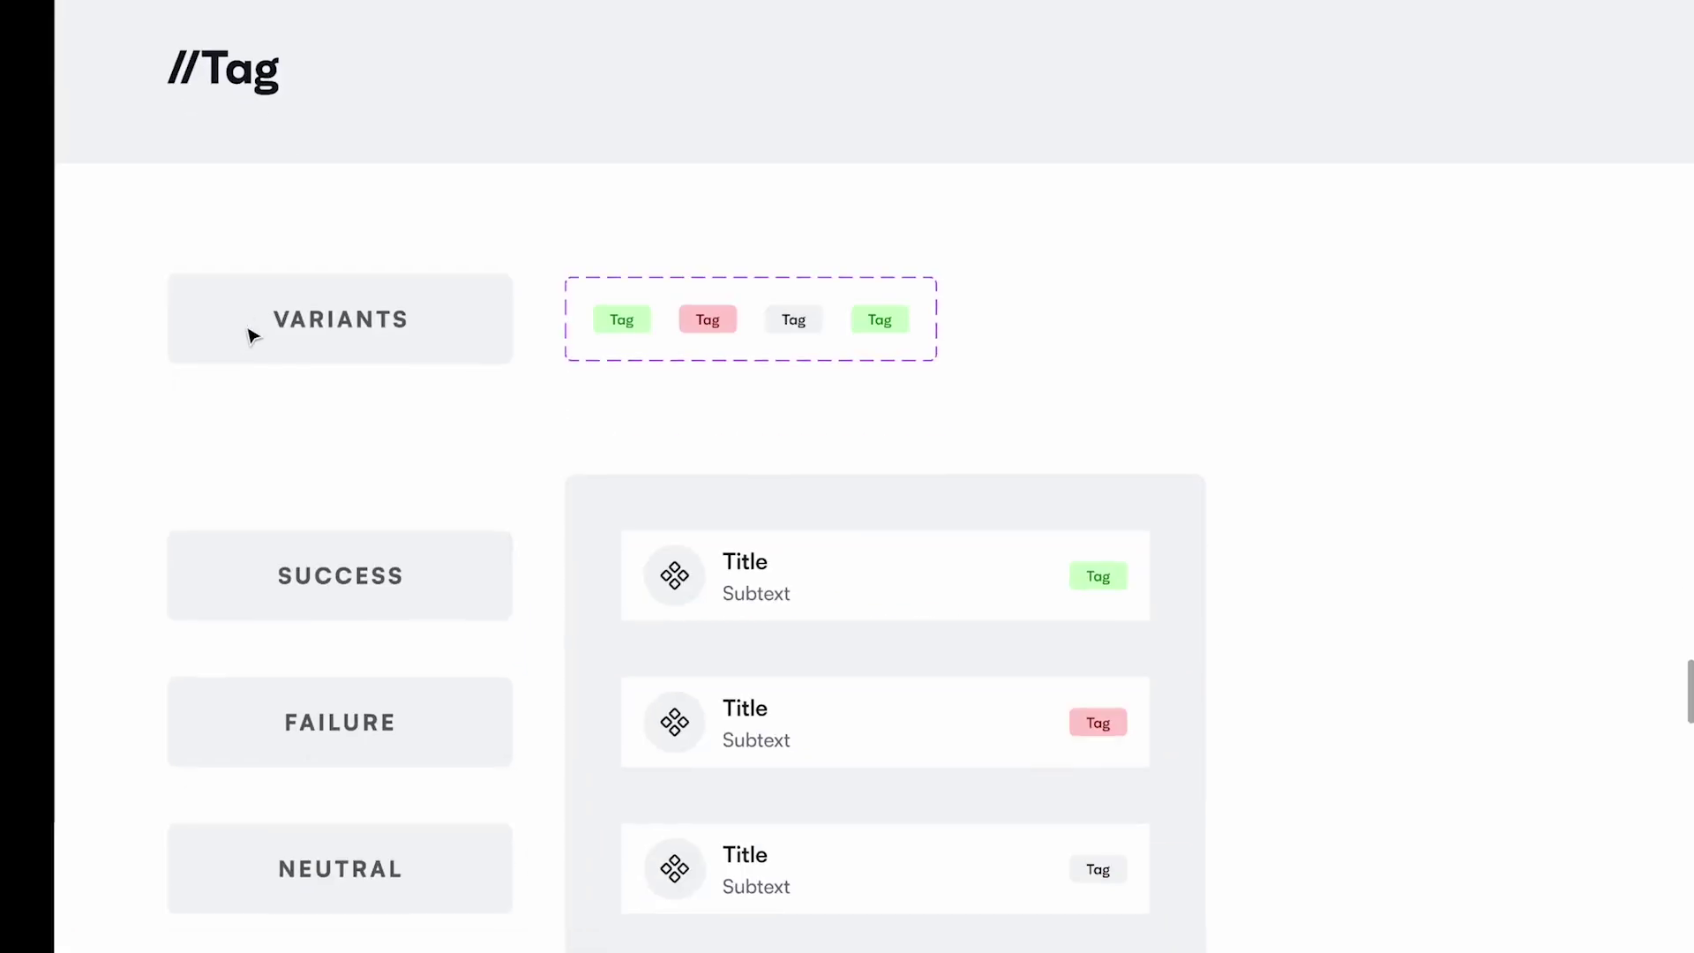
pyautogui.scroll(1, 746, 338)
pyautogui.click(803, 329)
pyautogui.click(905, 320)
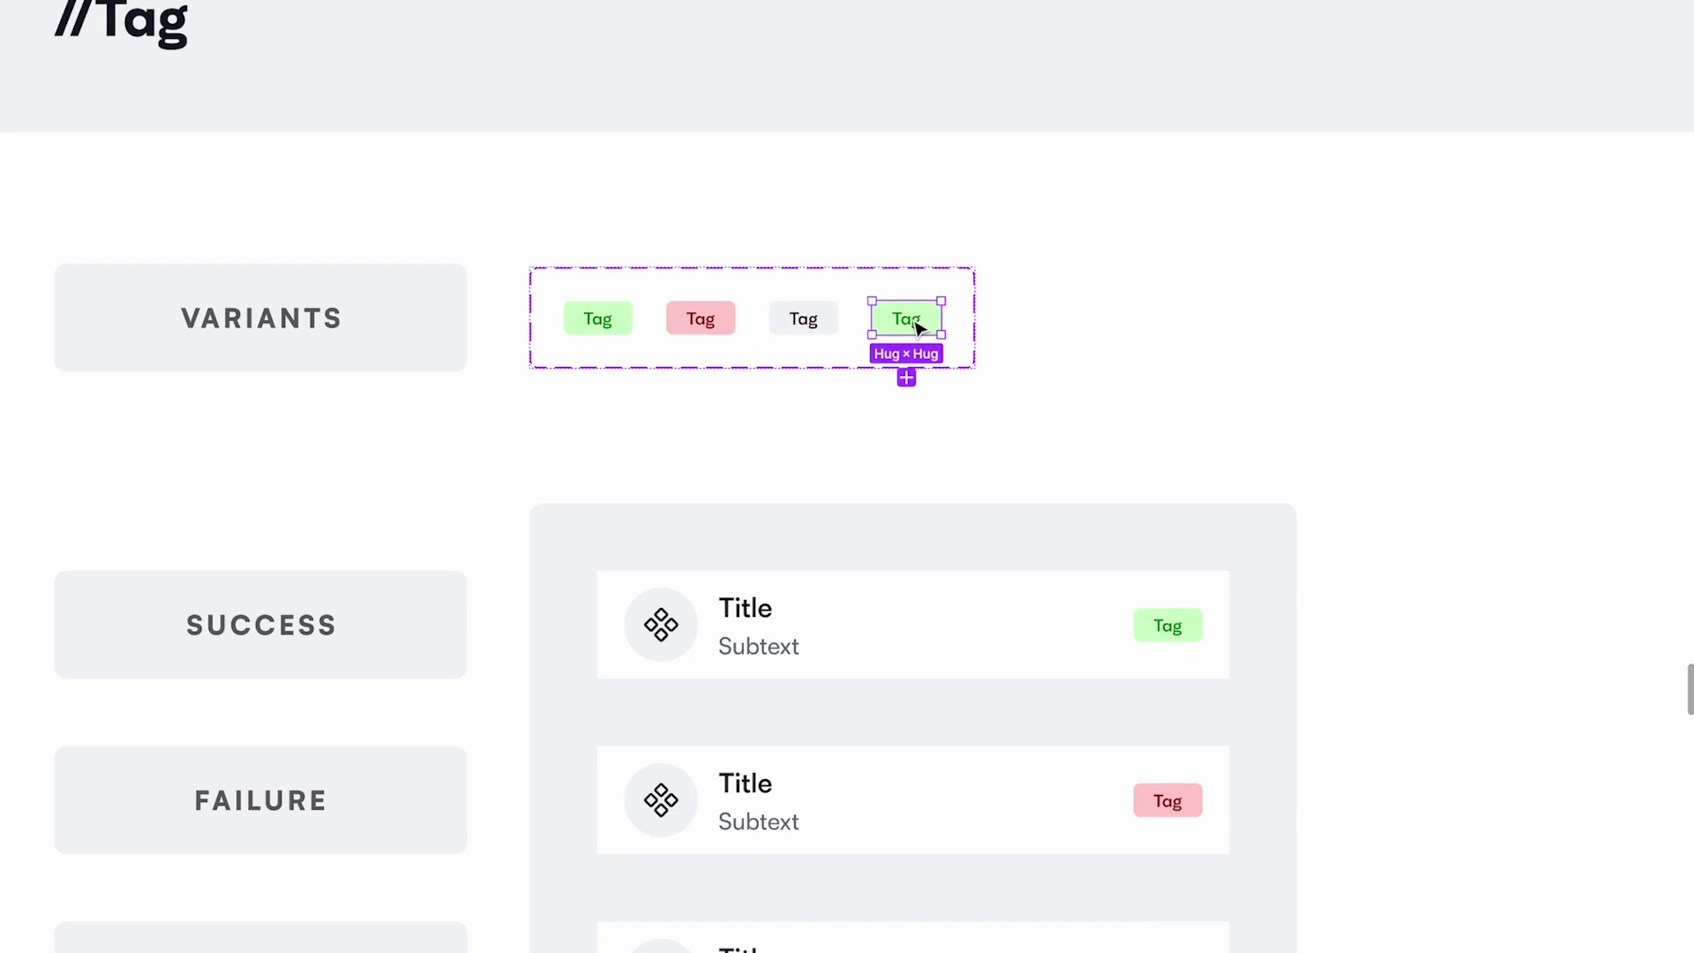
pyautogui.press('Delete')
pyautogui.scroll(-3, 786, 323)
pyautogui.scroll(-1, 785, 323)
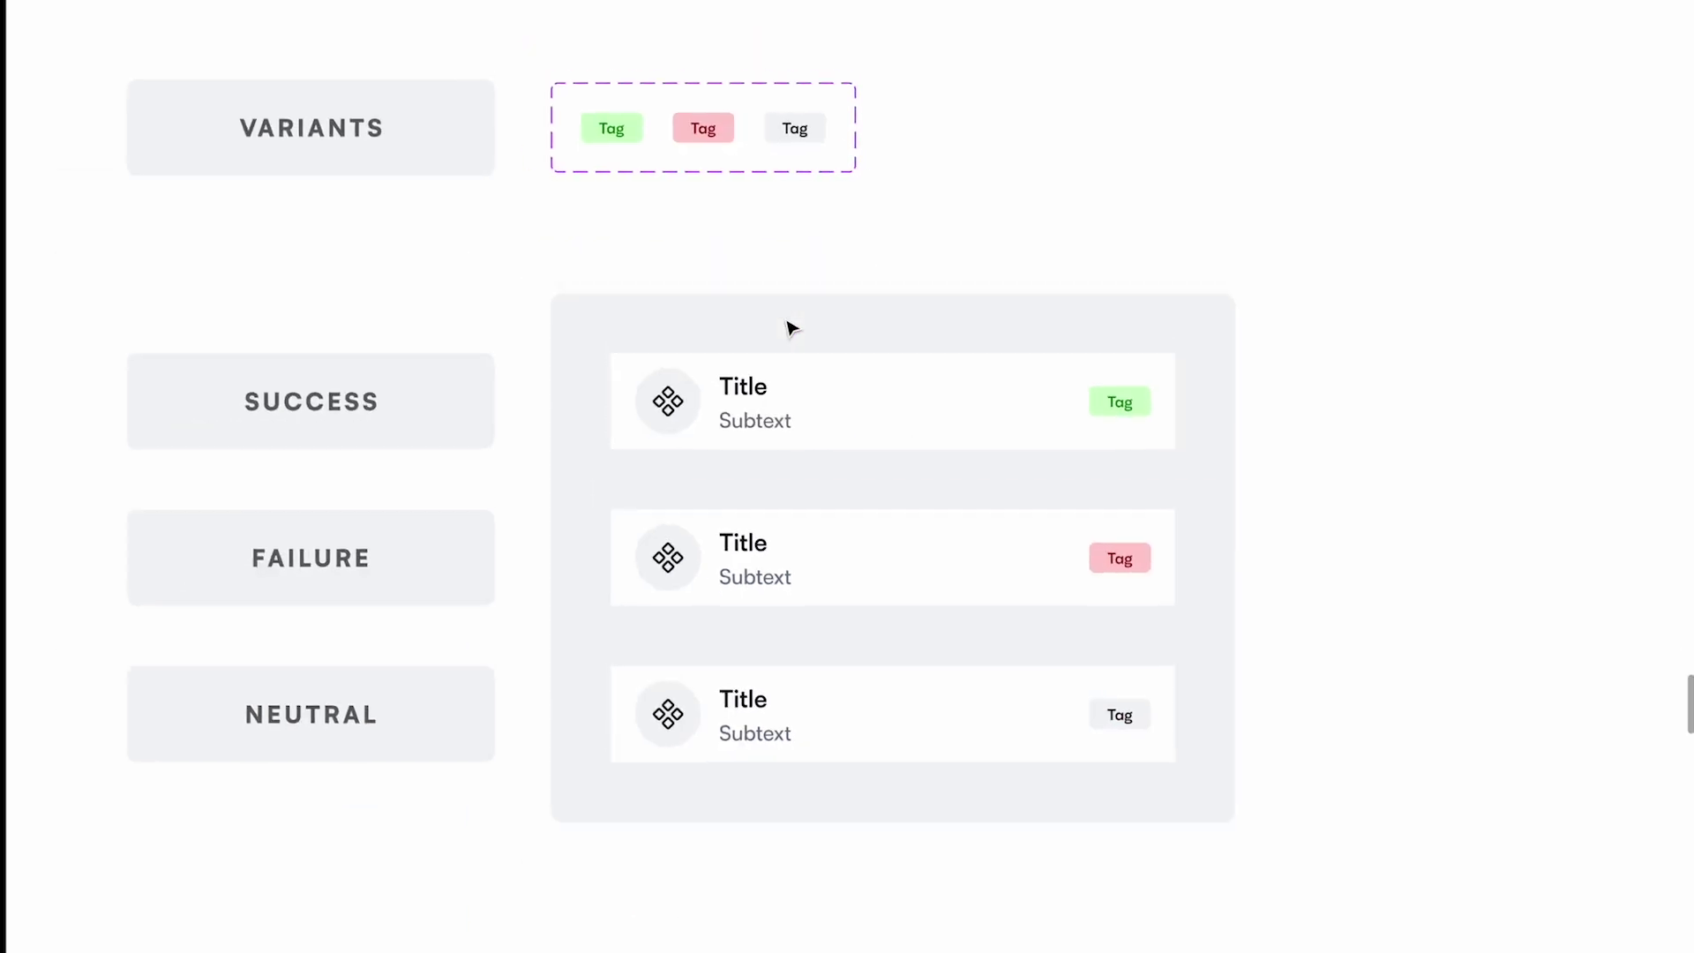
pyautogui.scroll(1, 785, 323)
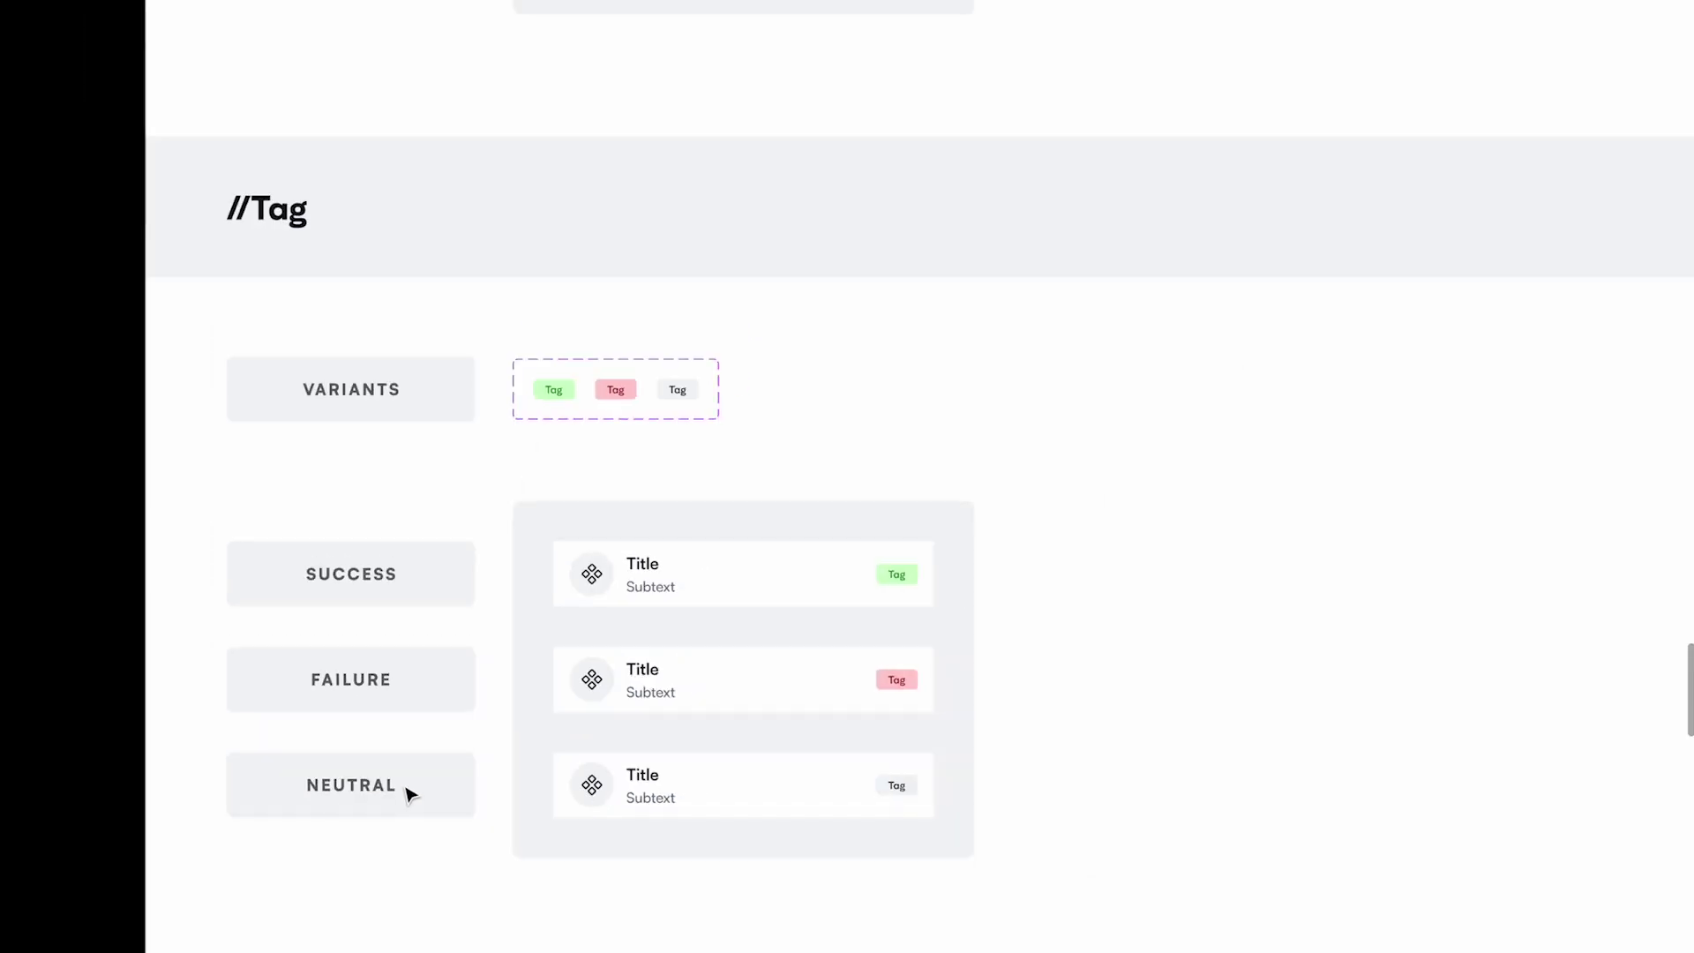
pyautogui.scroll(-10, 410, 794)
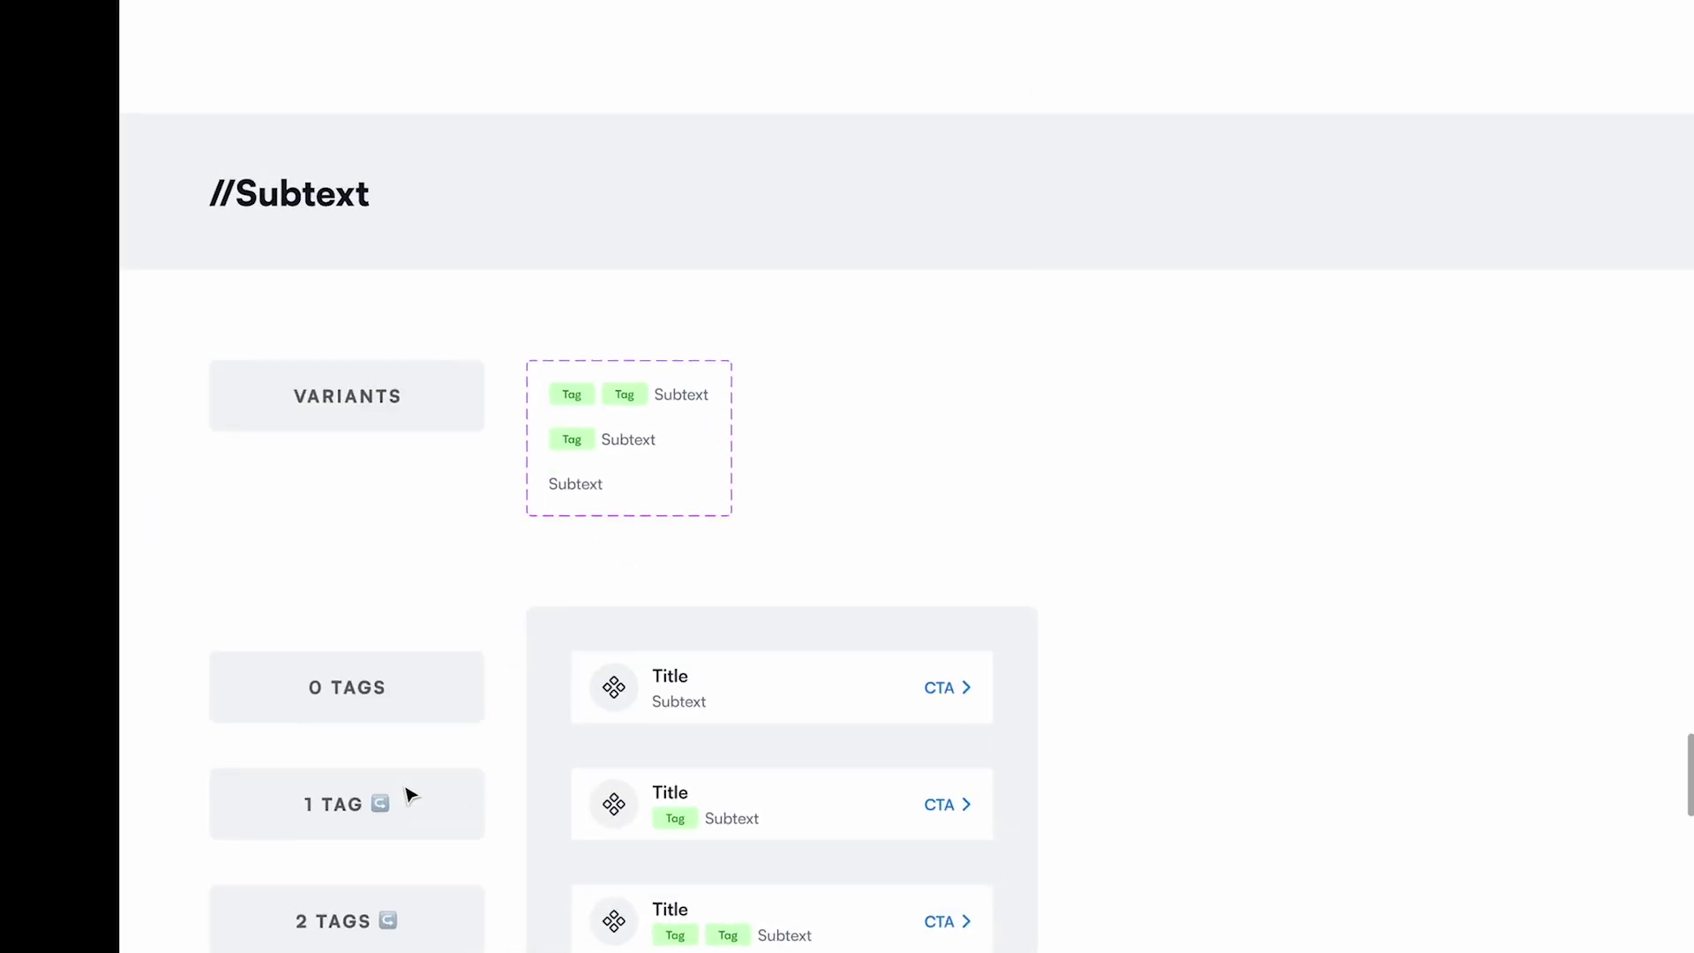
# Edit the //Subtext heading to read /Subtext.
pyautogui.doubleClick(251, 187)
pyautogui.click(224, 190)
pyautogui.press('BackSpace')
pyautogui.click(82, 275)
pyautogui.scroll(-3, 518, 547)
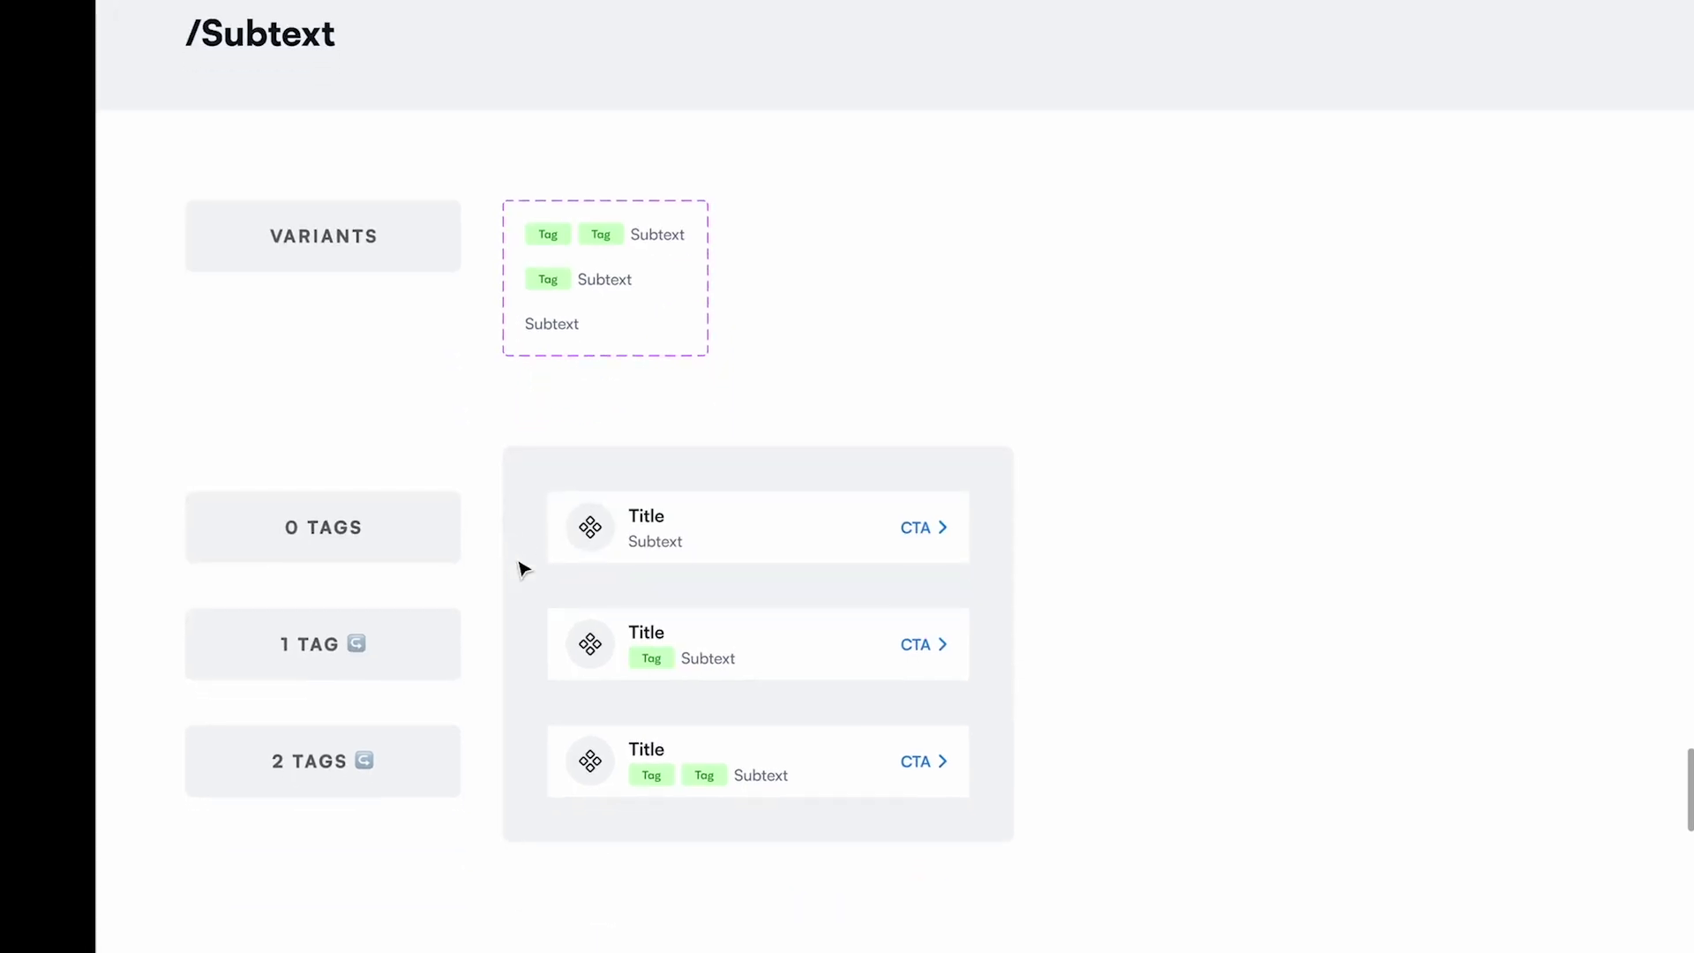
pyautogui.keyDown('ctrl'); pyautogui.scroll(2, 521, 567); pyautogui.keyUp('ctrl')
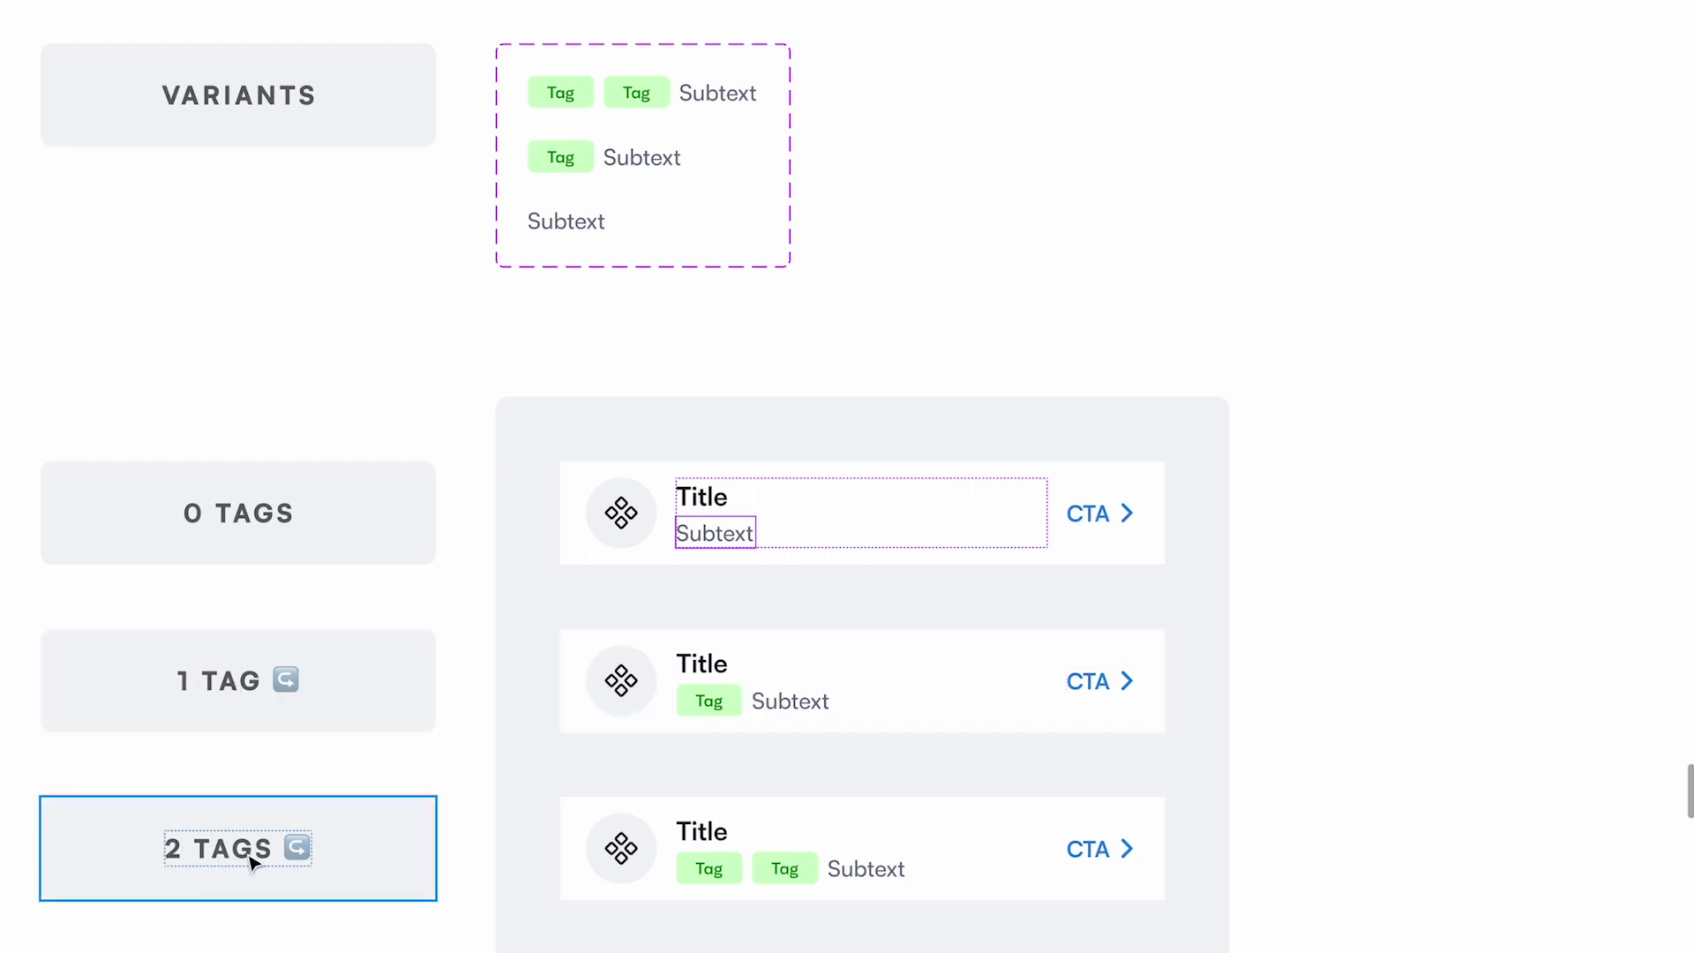
# Place a standalone copy of the one-tag List Item card beside the /Subtext examples.
pyautogui.click(247, 692)
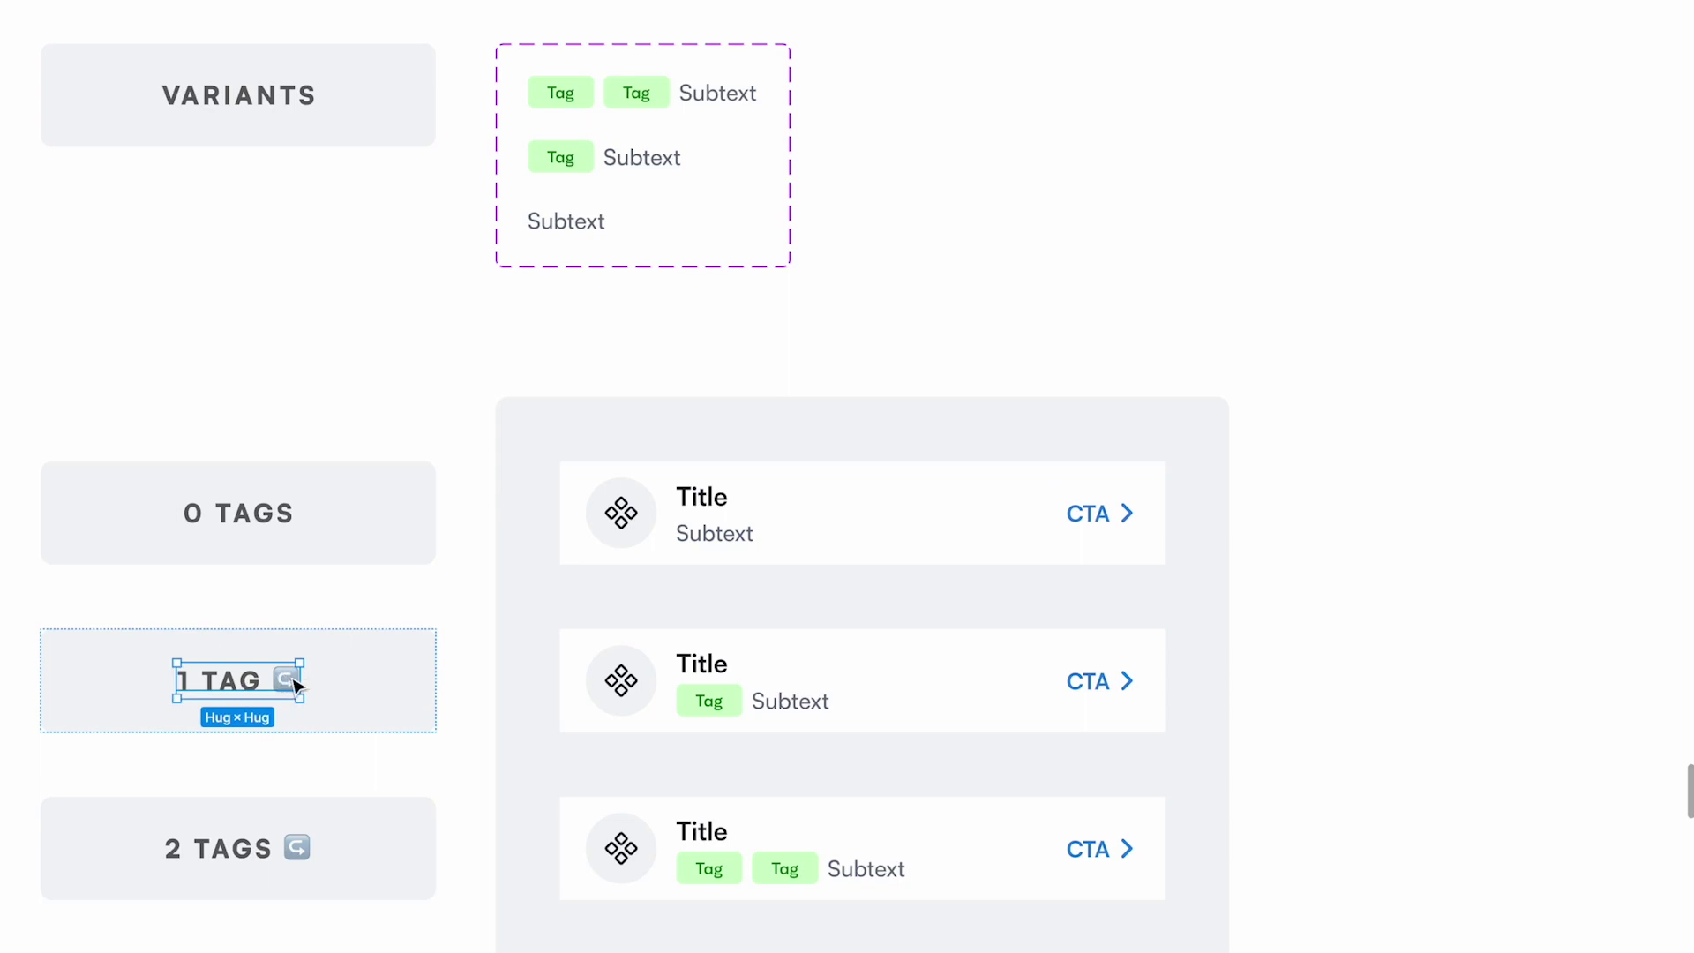
pyautogui.click(705, 706)
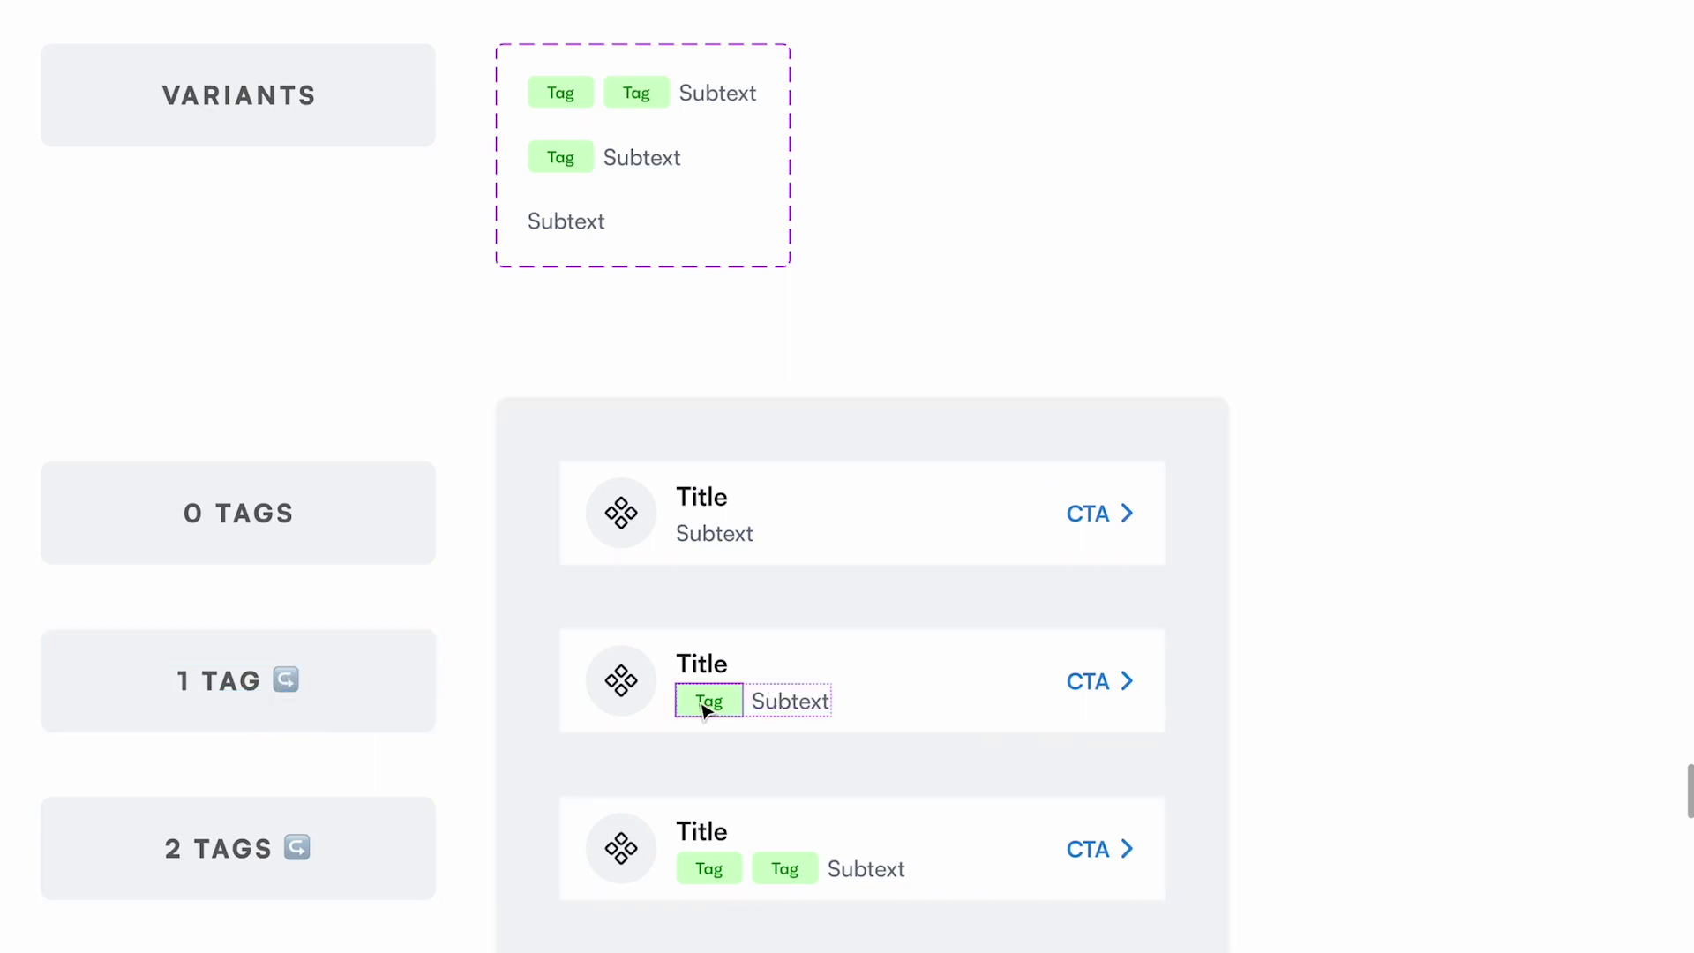
pyautogui.scroll(12, 703, 711)
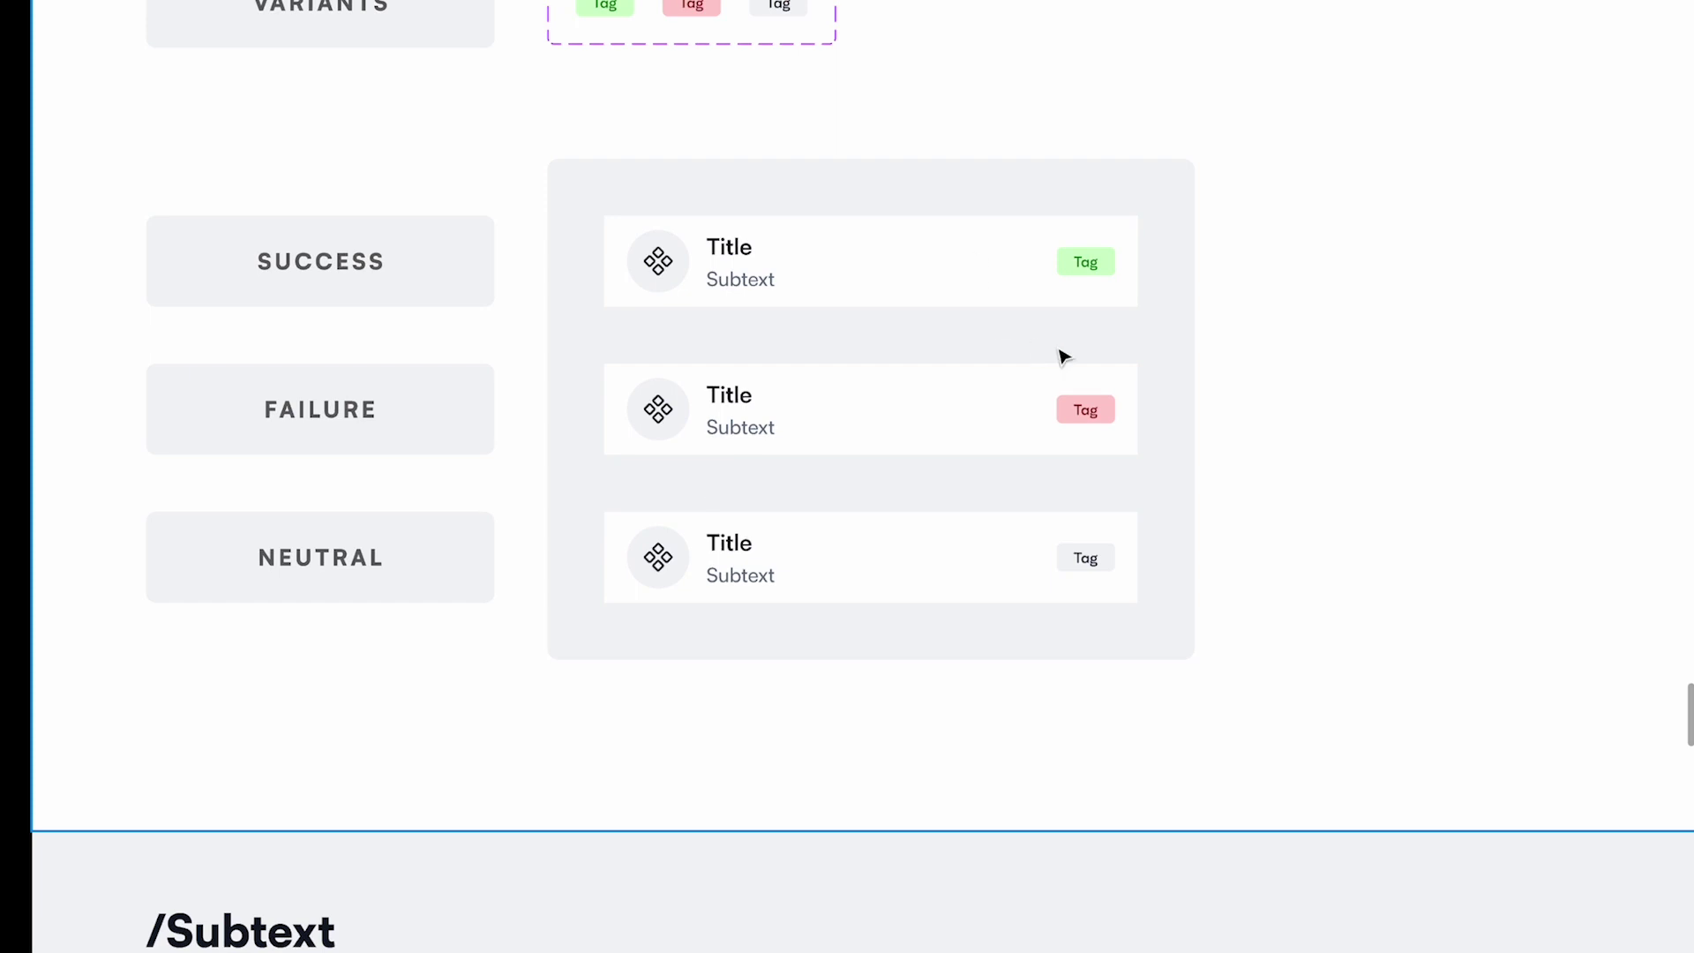
pyautogui.scroll(-10, 805, 570)
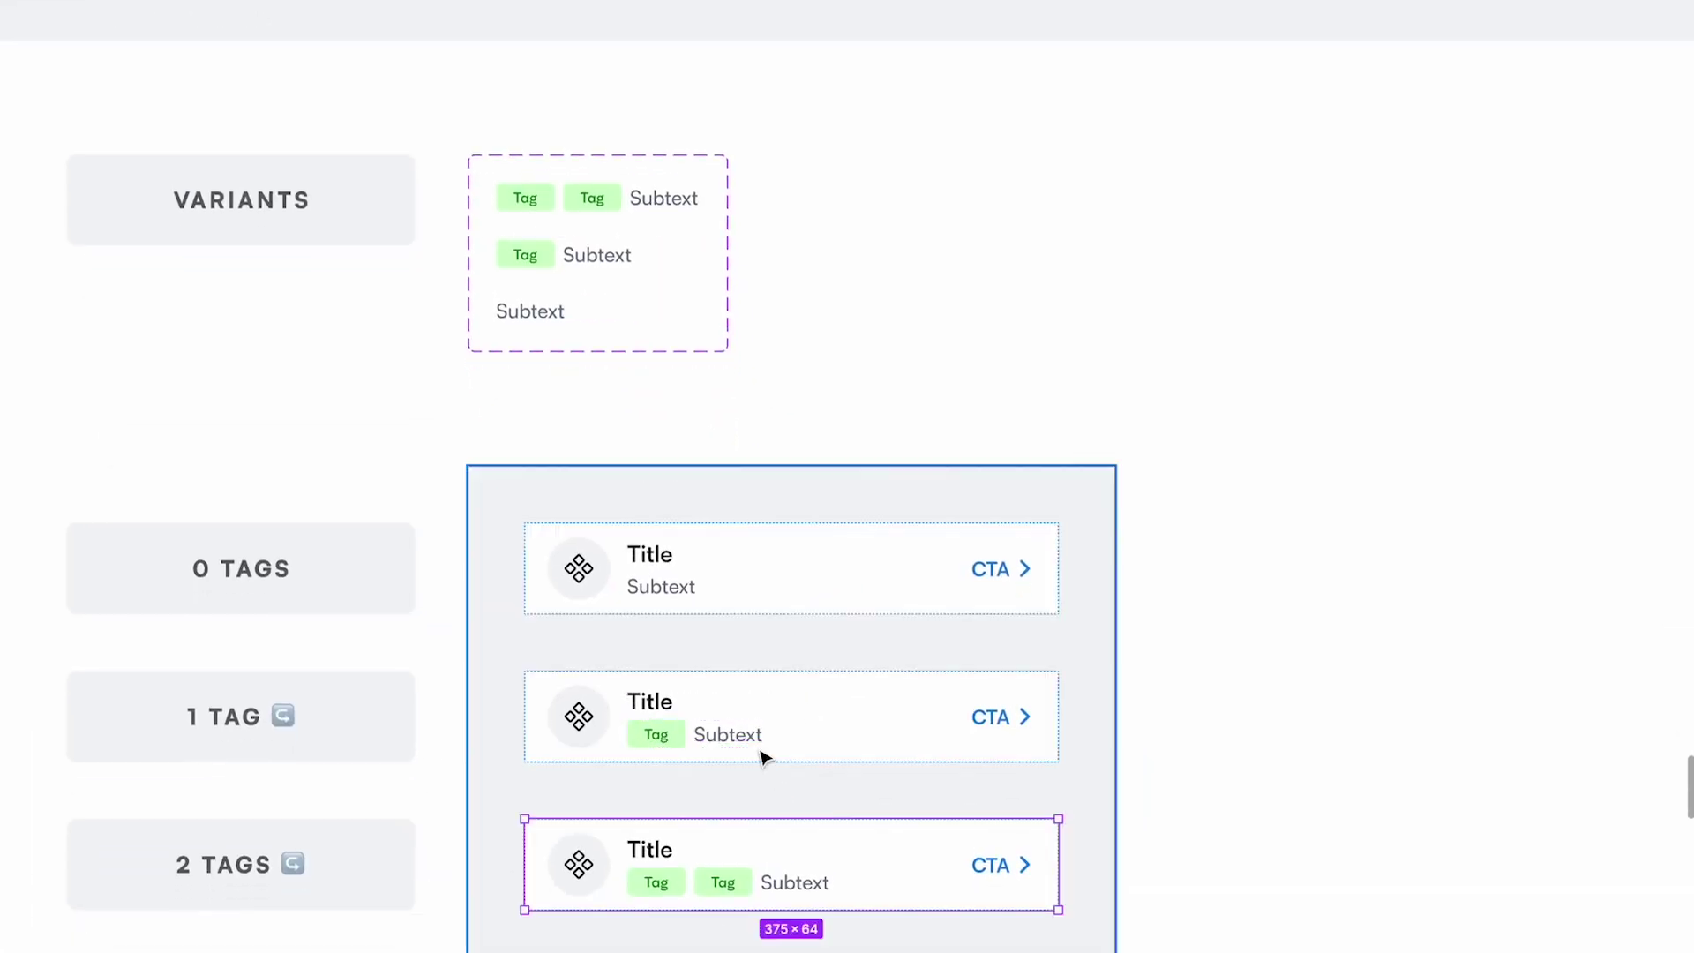
pyautogui.click(635, 730)
pyautogui.moveTo(636, 730); pyautogui.dragTo(1312, 647)
# Change the copied one-tag card's Tag type to Failure so it shows red.
pyautogui.hscroll(5, 1314, 649)
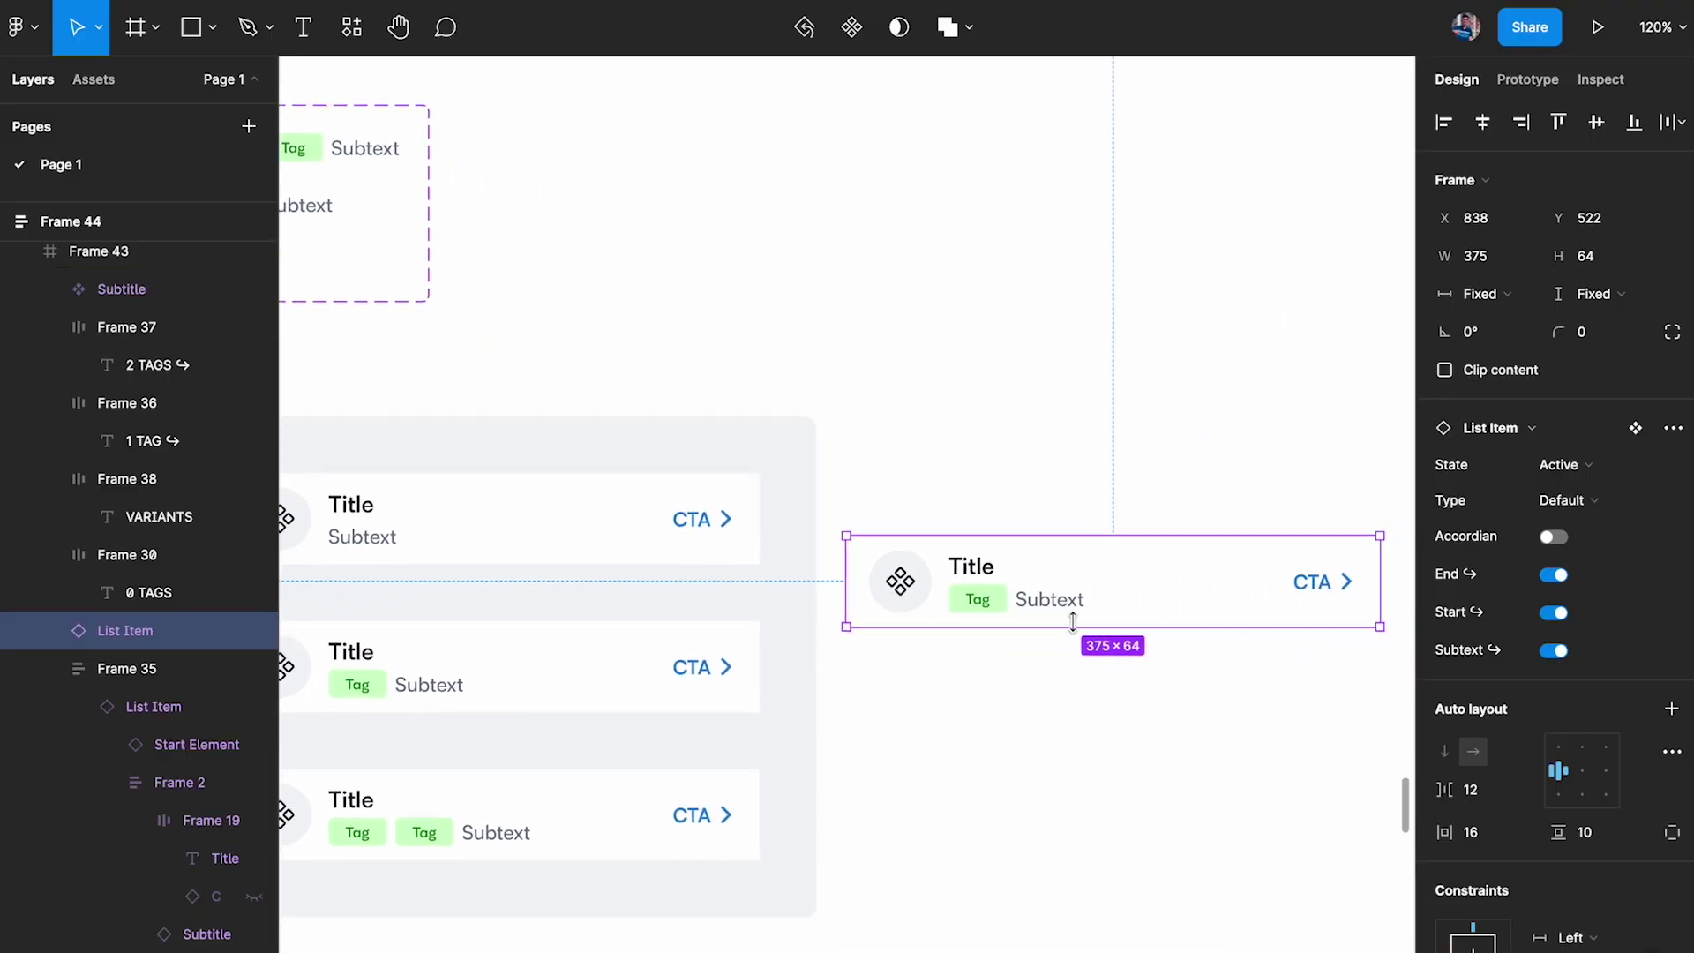
pyautogui.doubleClick(980, 602)
pyautogui.doubleClick(980, 602)
pyautogui.click(1576, 428)
pyautogui.click(1582, 455)
# Delete the red-tag copy of the List Item card.
pyautogui.click(1237, 723)
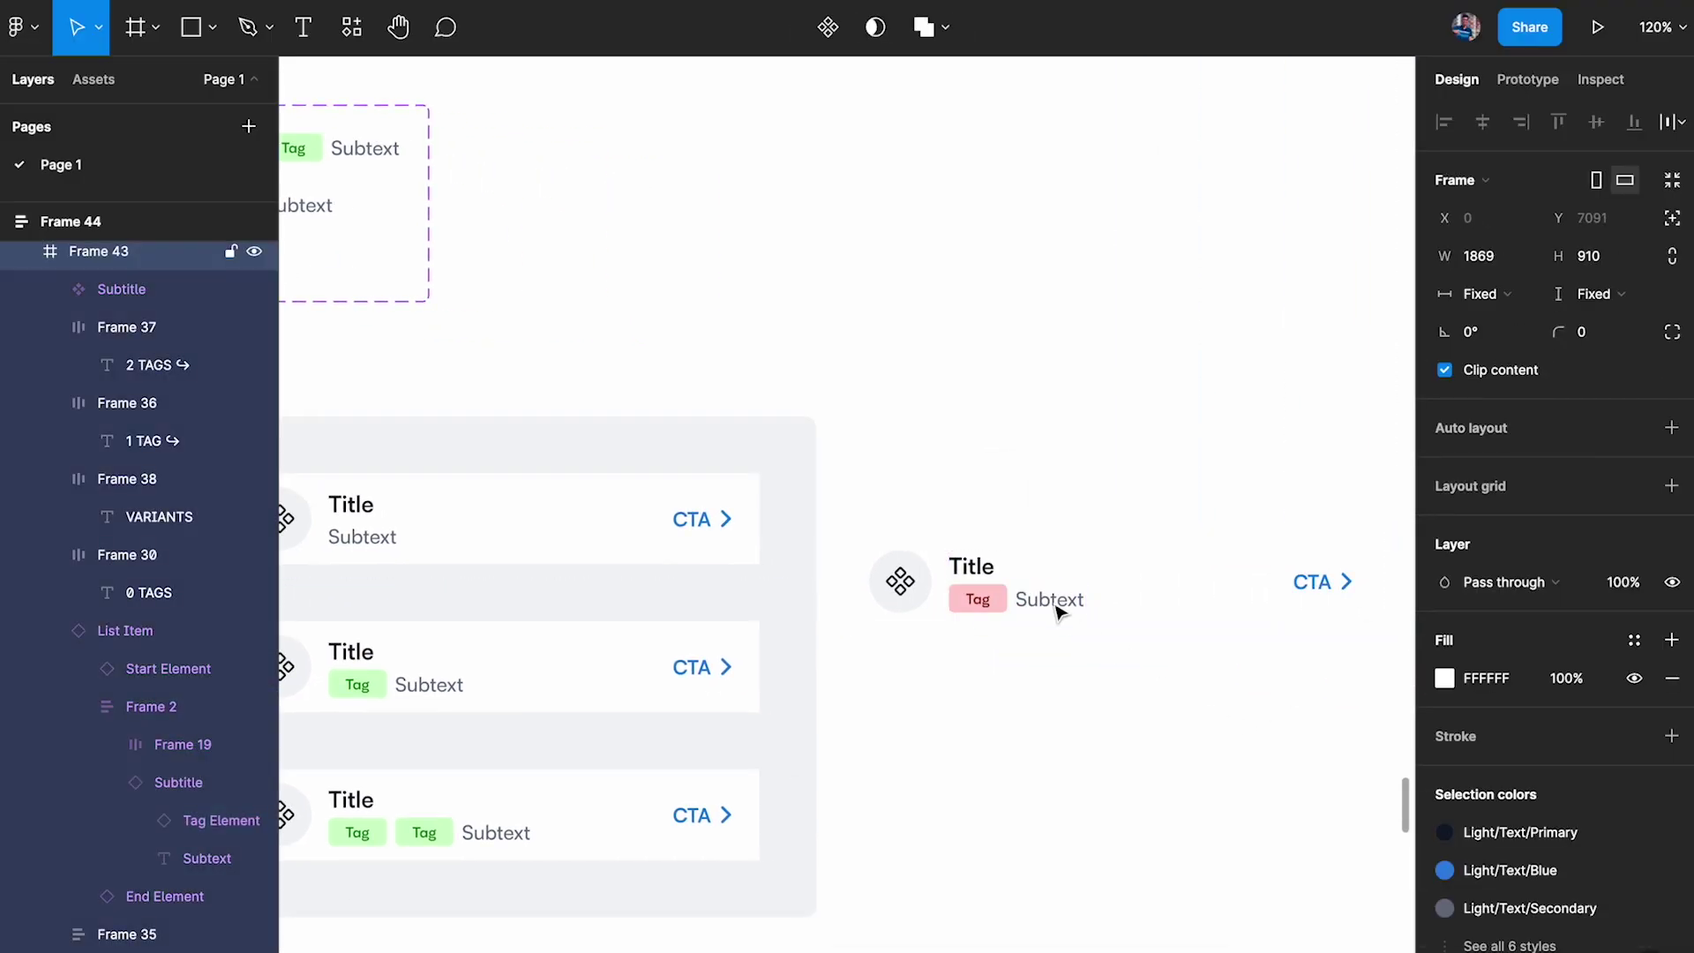
pyautogui.click(1110, 600)
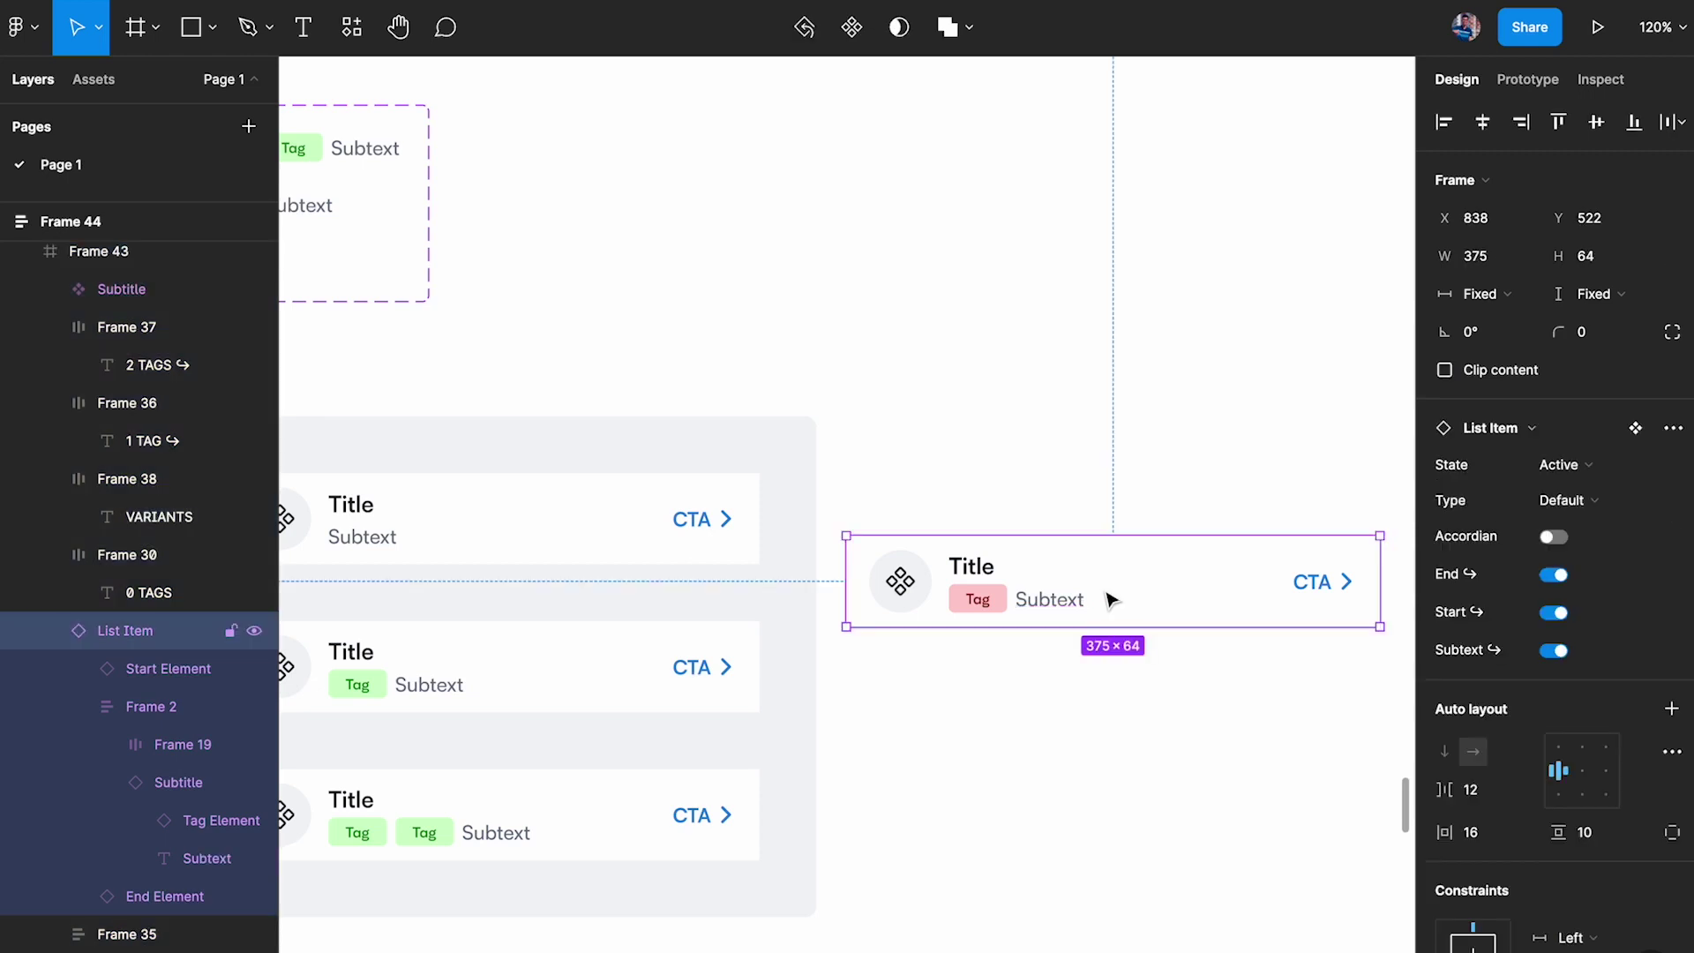
pyautogui.press('Escape')
pyautogui.hotkey('ctrl', '\\')
pyautogui.click(1110, 600)
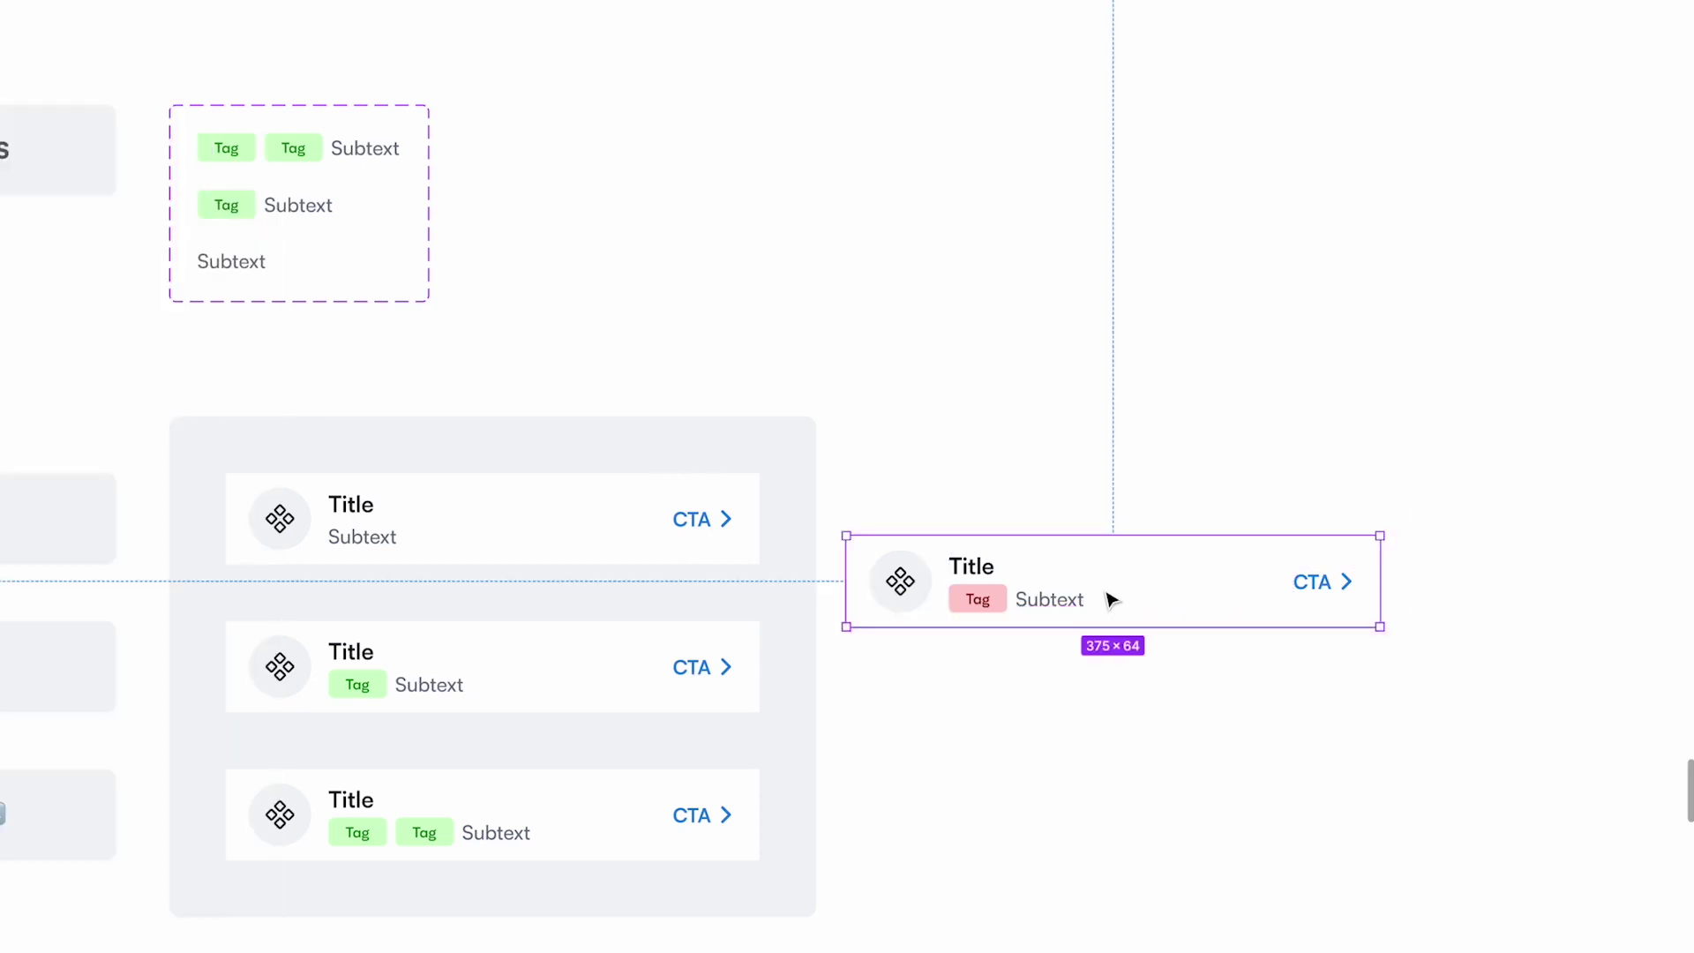
pyautogui.press('BackSpace')
pyautogui.scroll(-3, 1110, 600)
pyautogui.scroll(-8, 1110, 600)
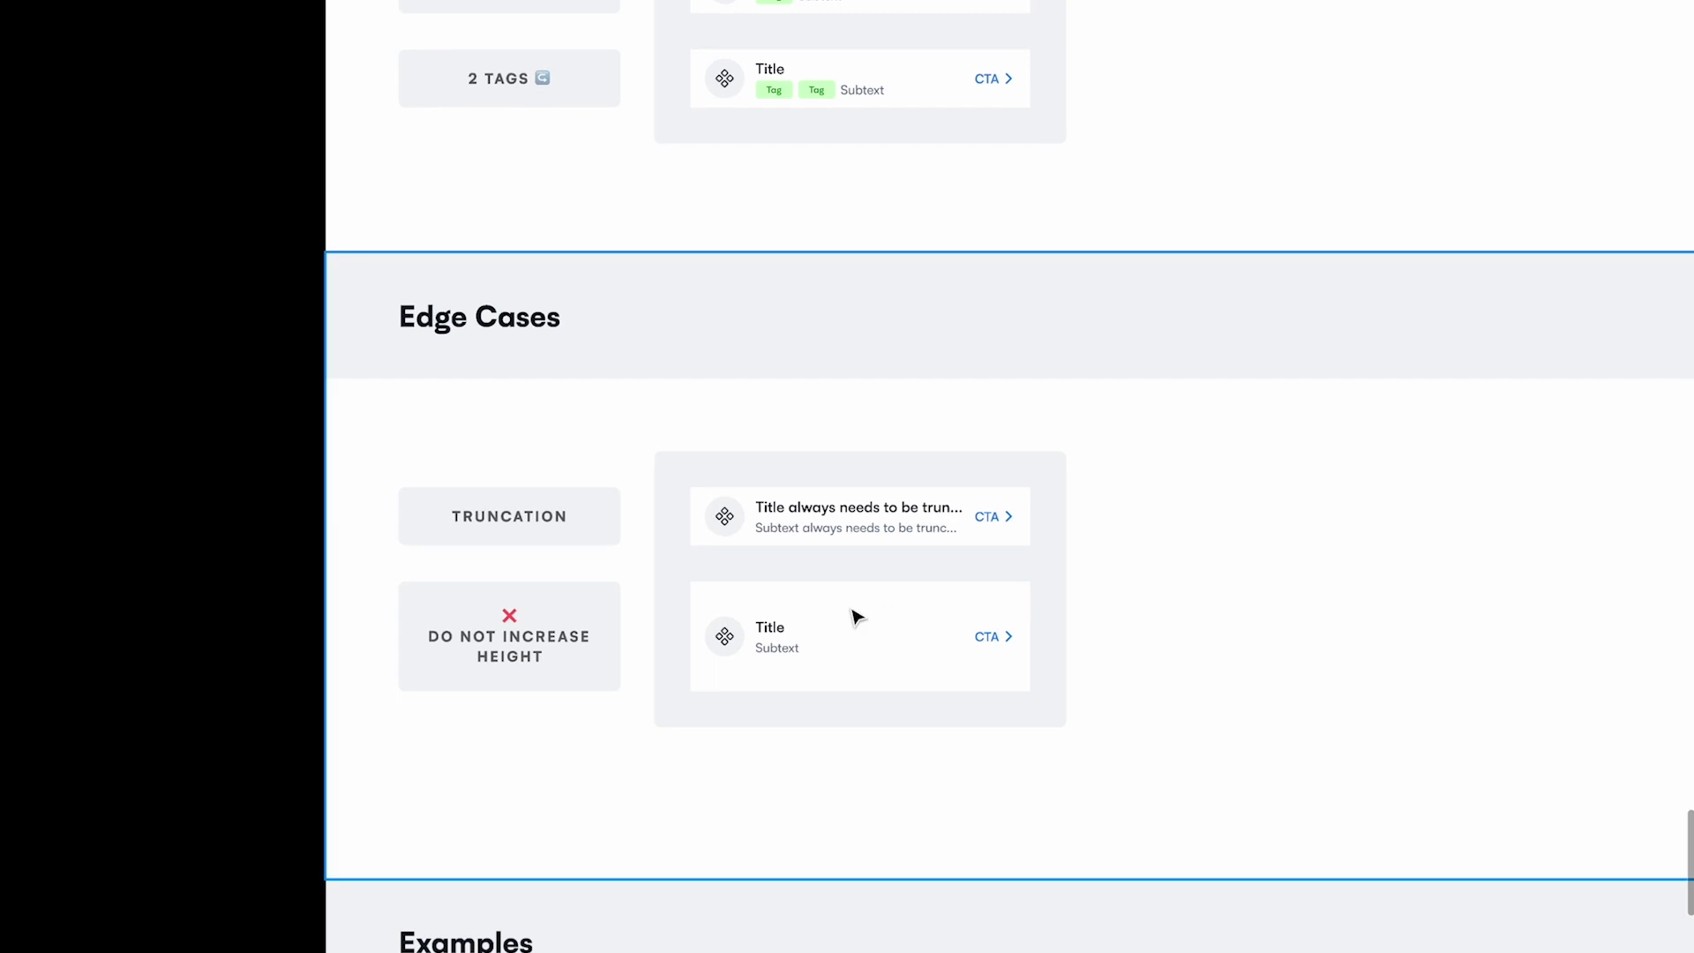
pyautogui.scroll(2, 856, 617)
pyautogui.scroll(1, 856, 616)
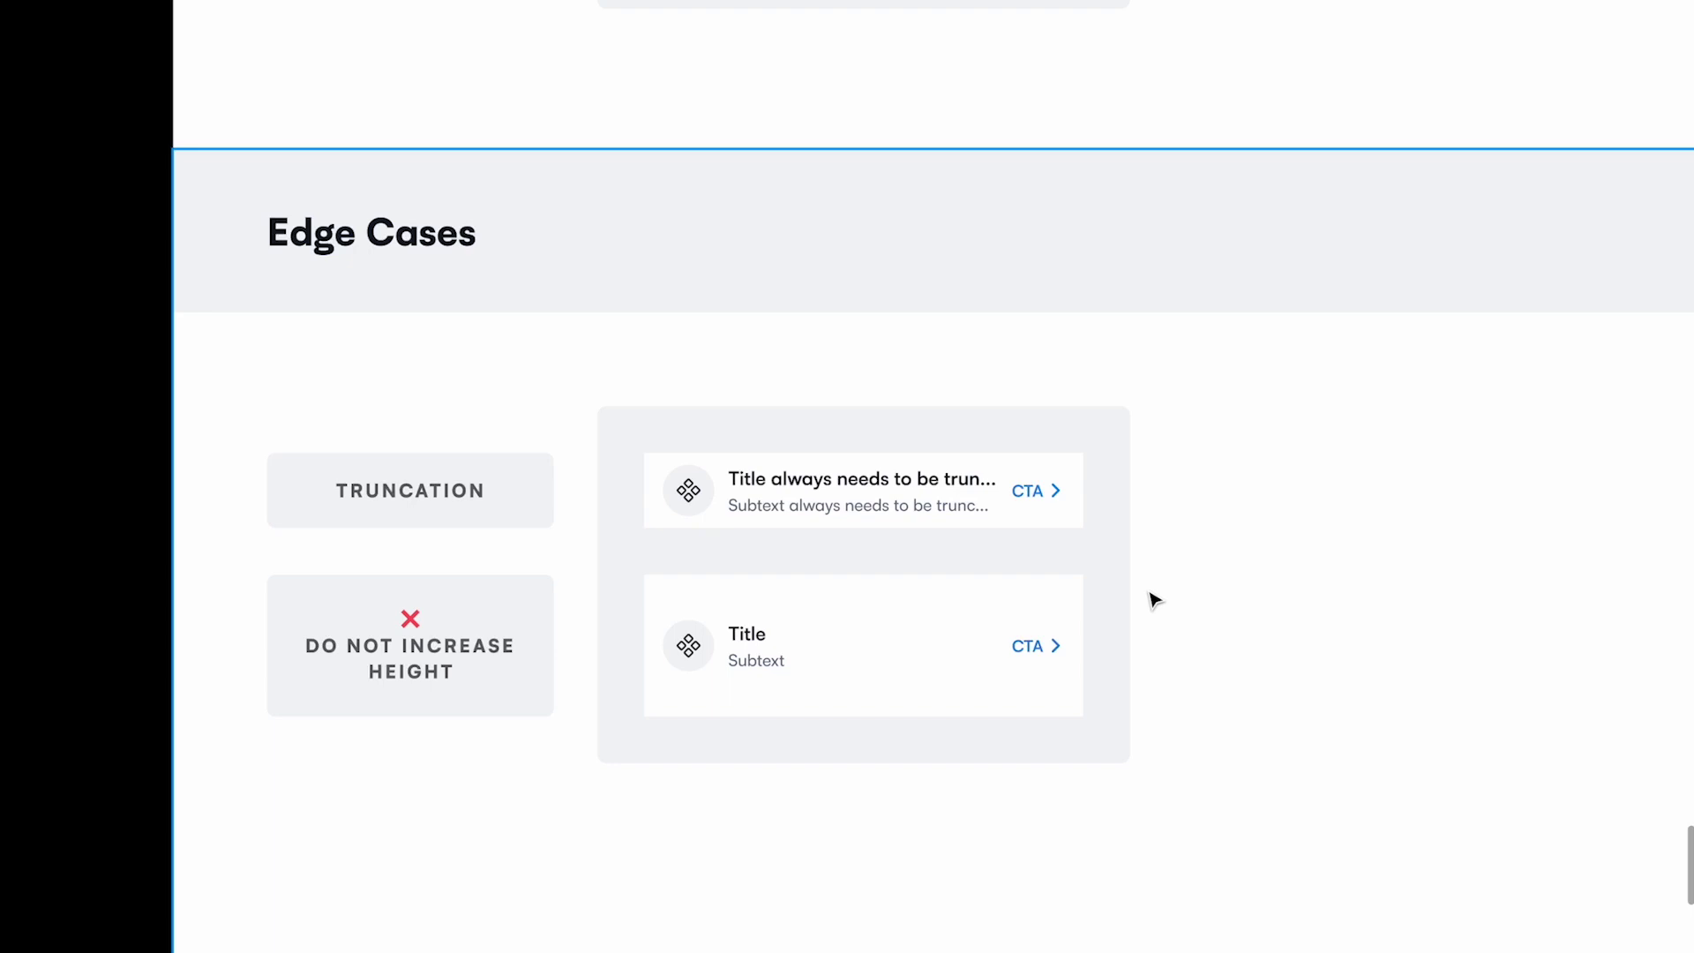
pyautogui.click(484, 665)
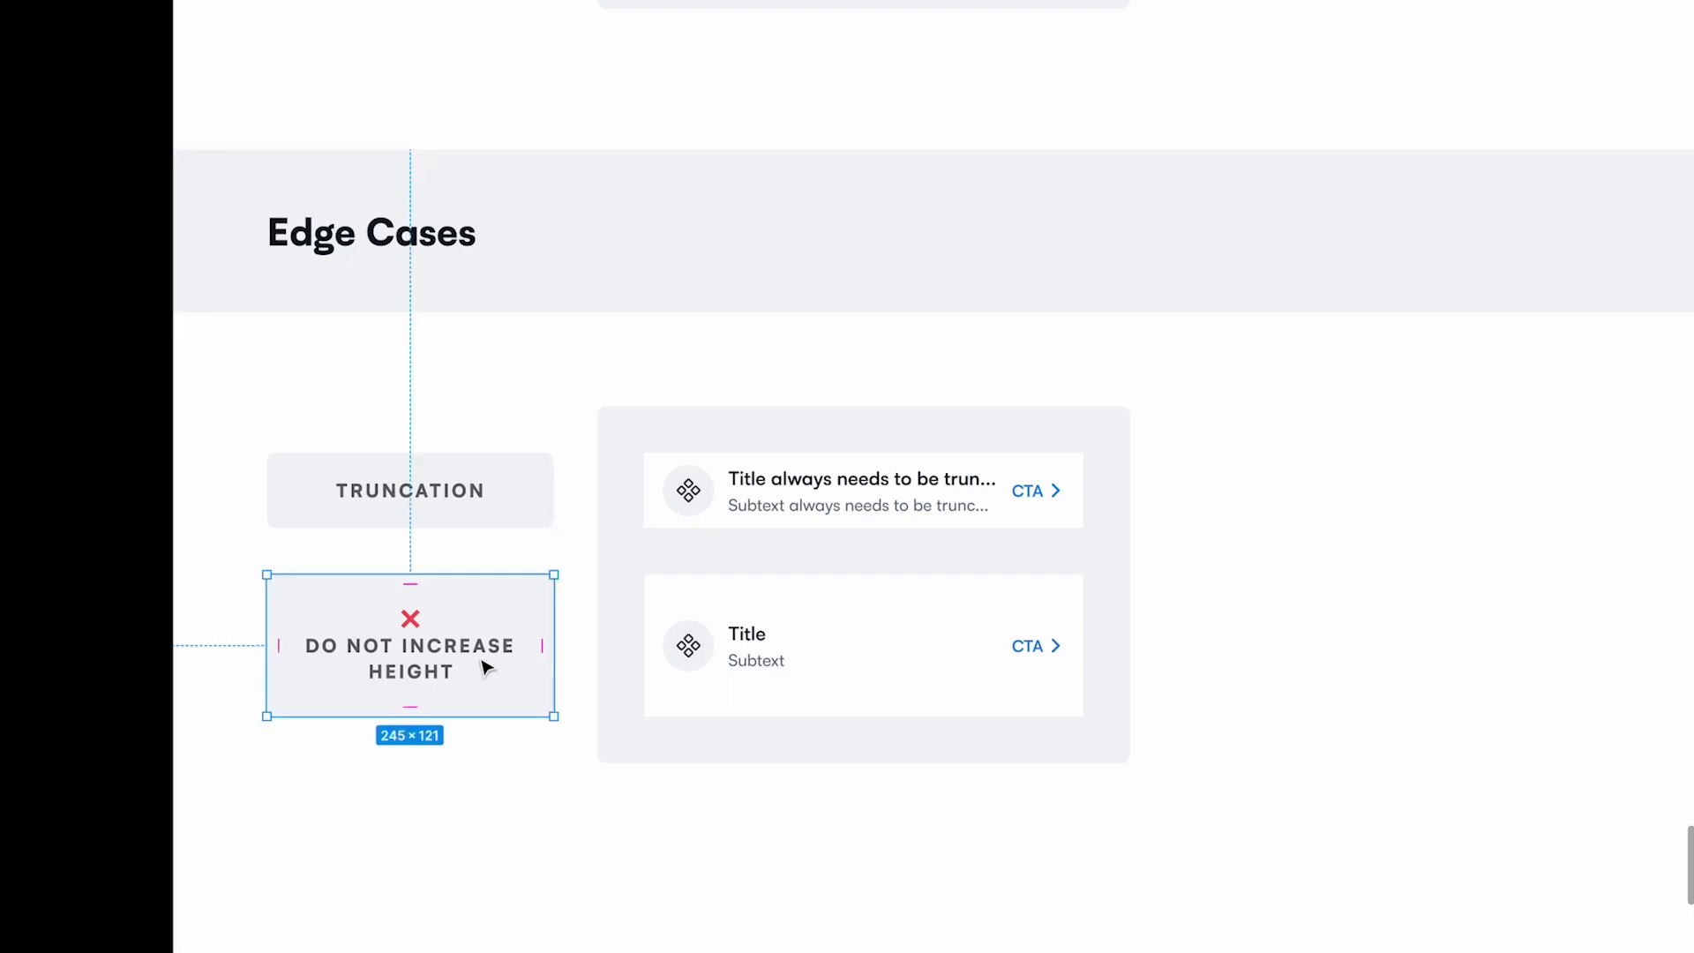
pyautogui.click(791, 637)
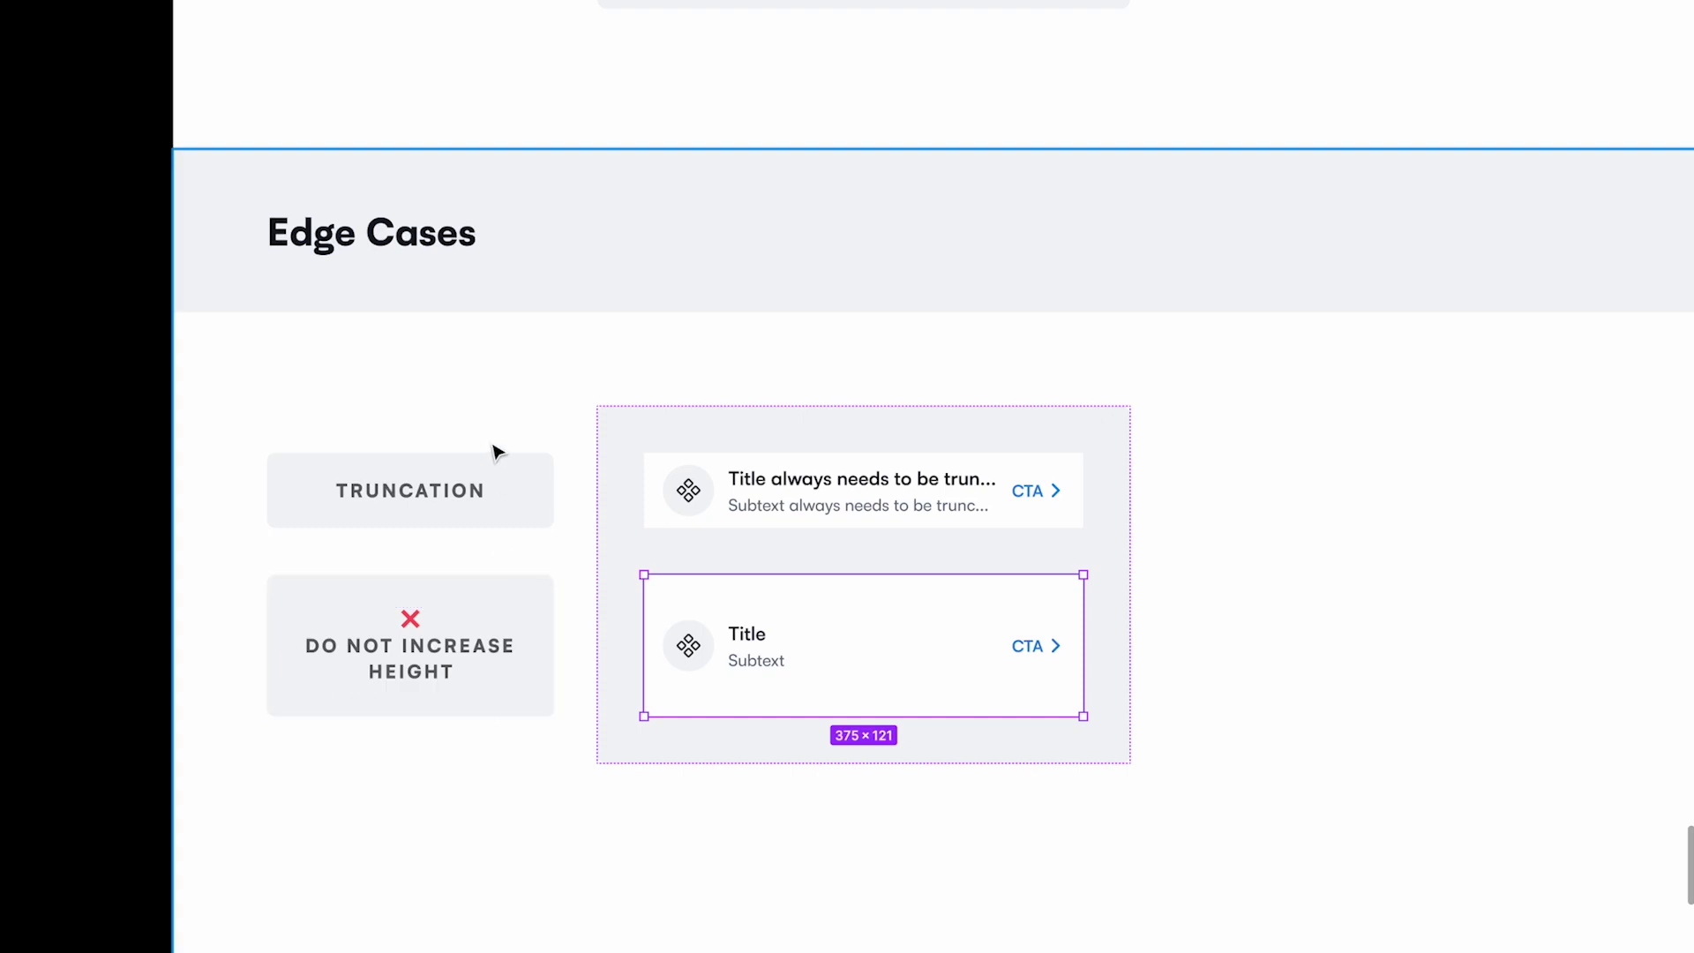
pyautogui.click(799, 510)
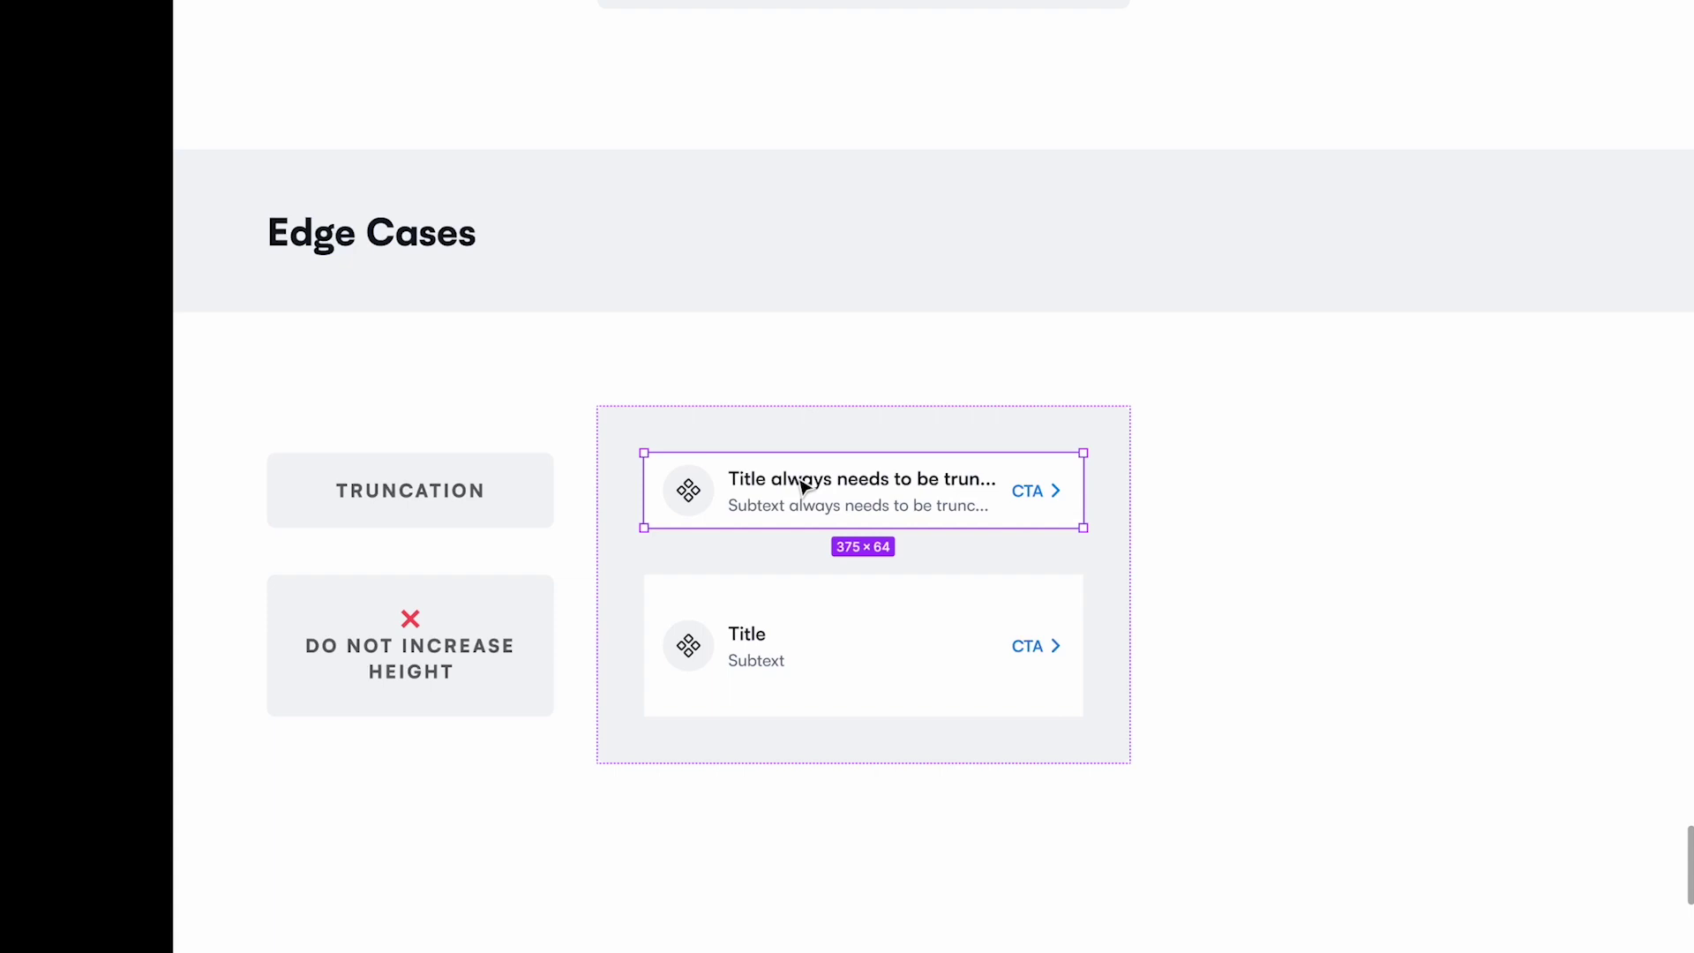
pyautogui.scroll(-7, 805, 484)
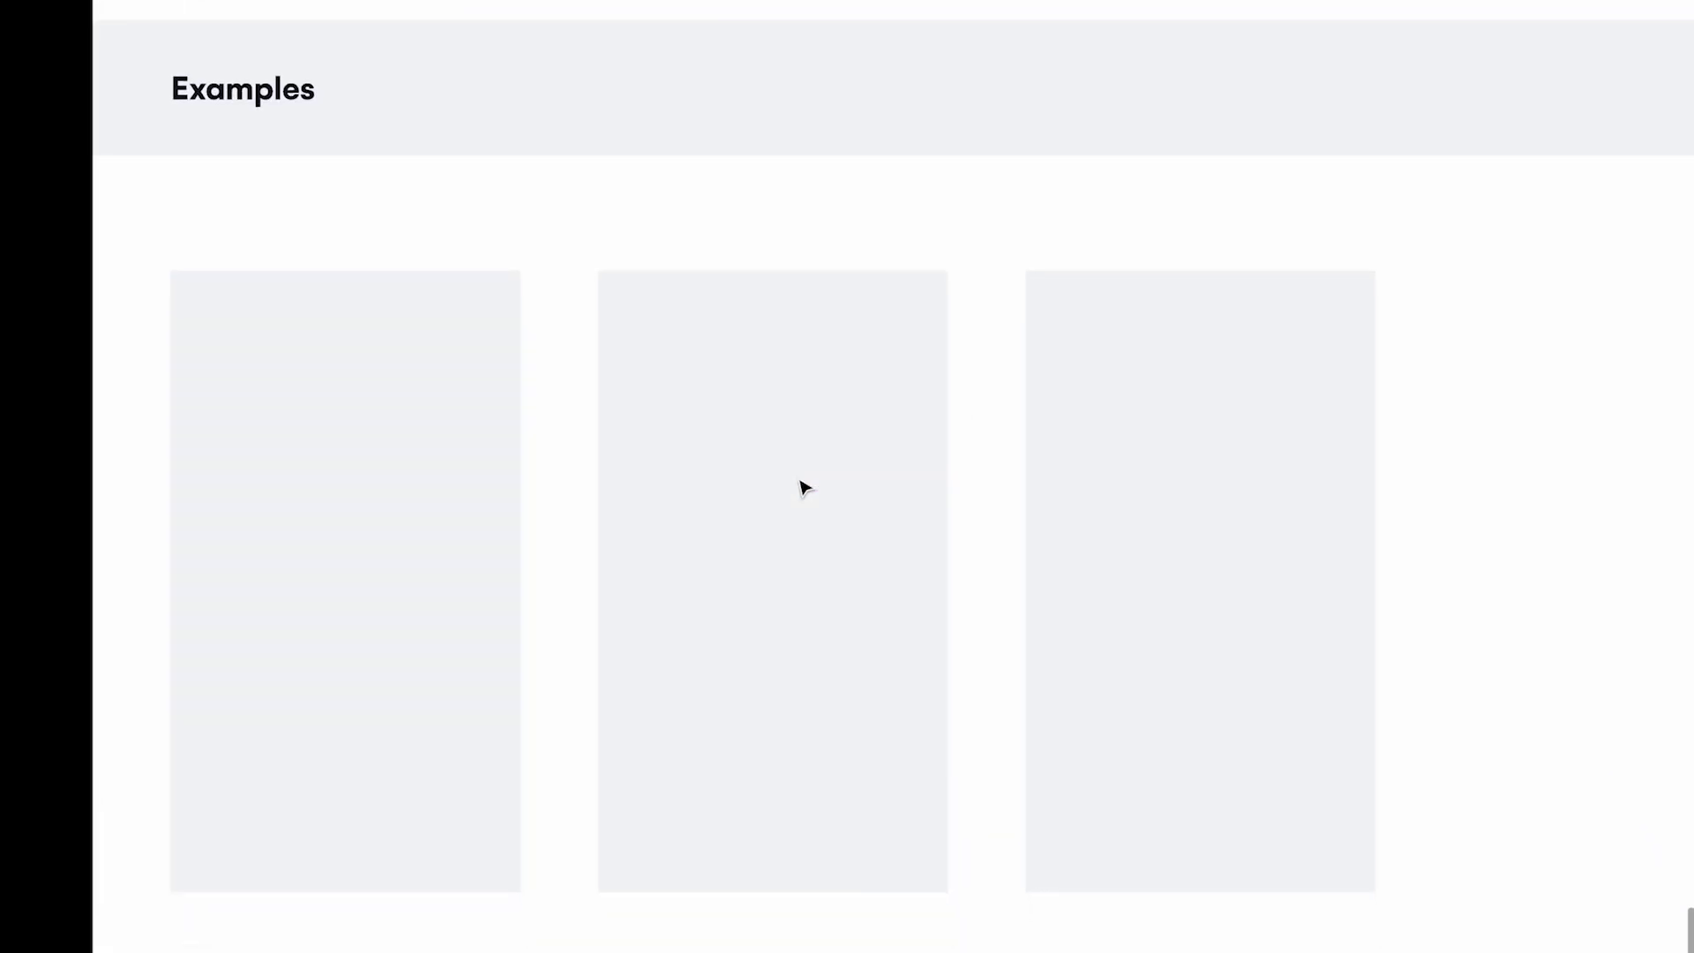
pyautogui.click(386, 492)
pyautogui.keyDown('shift'); pyautogui.click(832, 484); pyautogui.keyUp('shift')
pyautogui.keyDown('shift'); pyautogui.click(1179, 476); pyautogui.keyUp('shift')
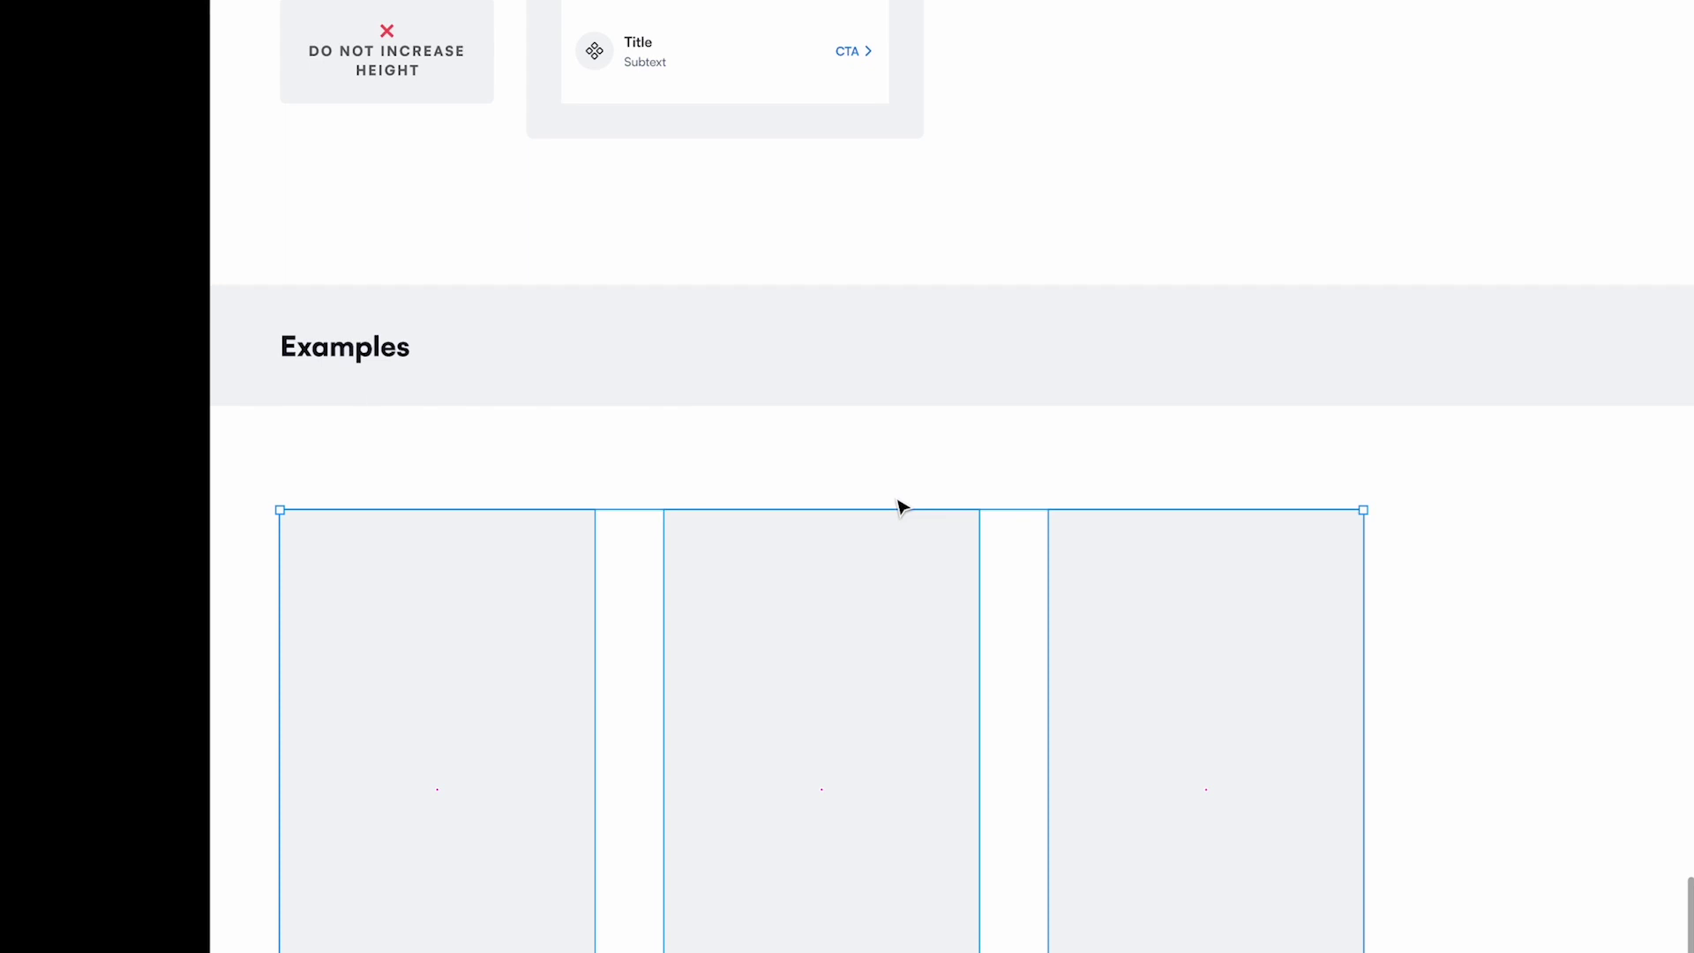
pyautogui.scroll(-3, 902, 505)
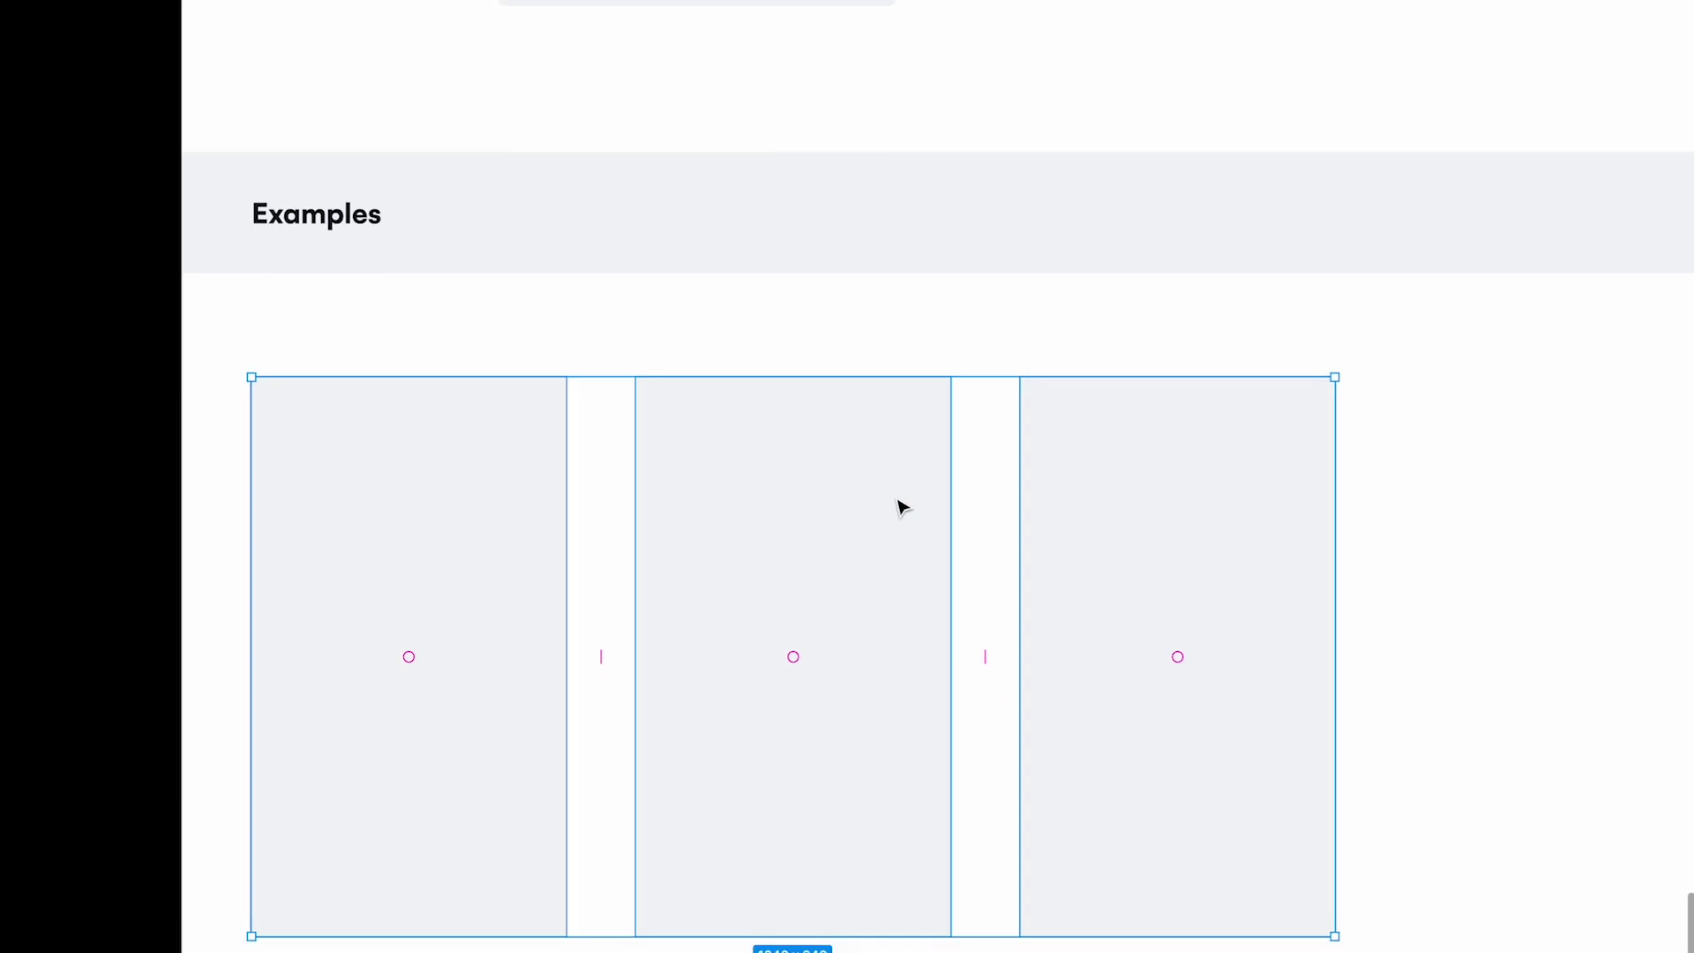
pyautogui.scroll(-5, 901, 505)
pyautogui.scroll(-15, 902, 505)
pyautogui.scroll(15, 900, 503)
pyautogui.scroll(5, 900, 503)
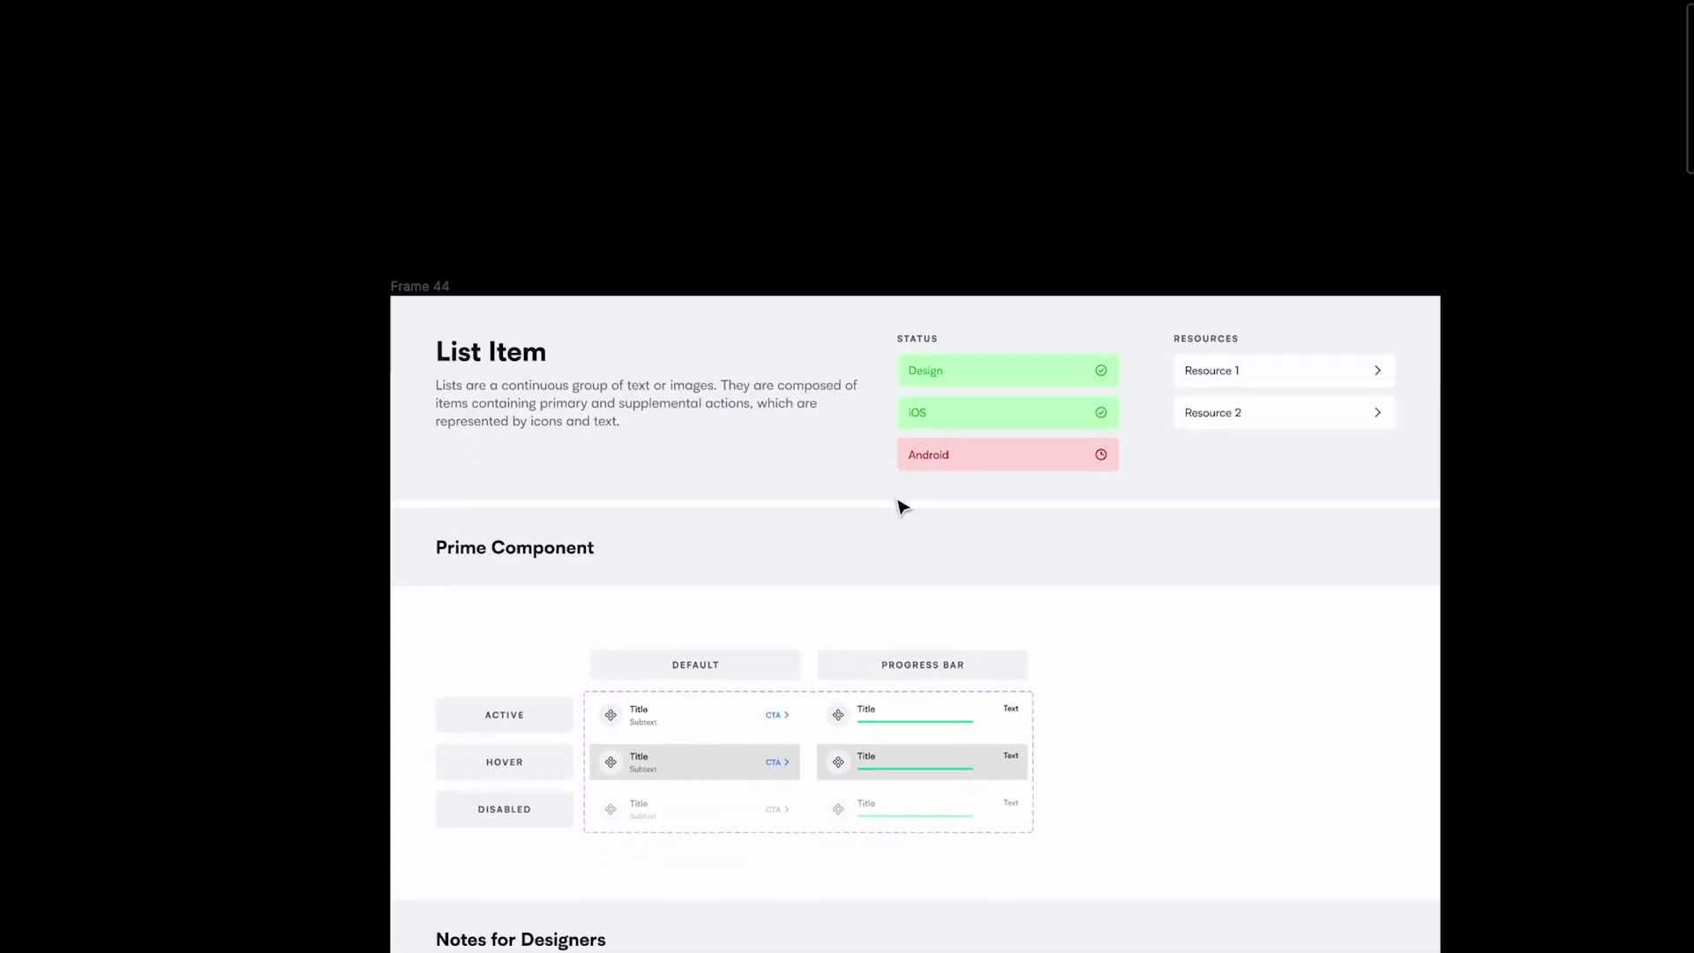
pyautogui.scroll(-1, 901, 506)
pyautogui.scroll(3, 902, 506)
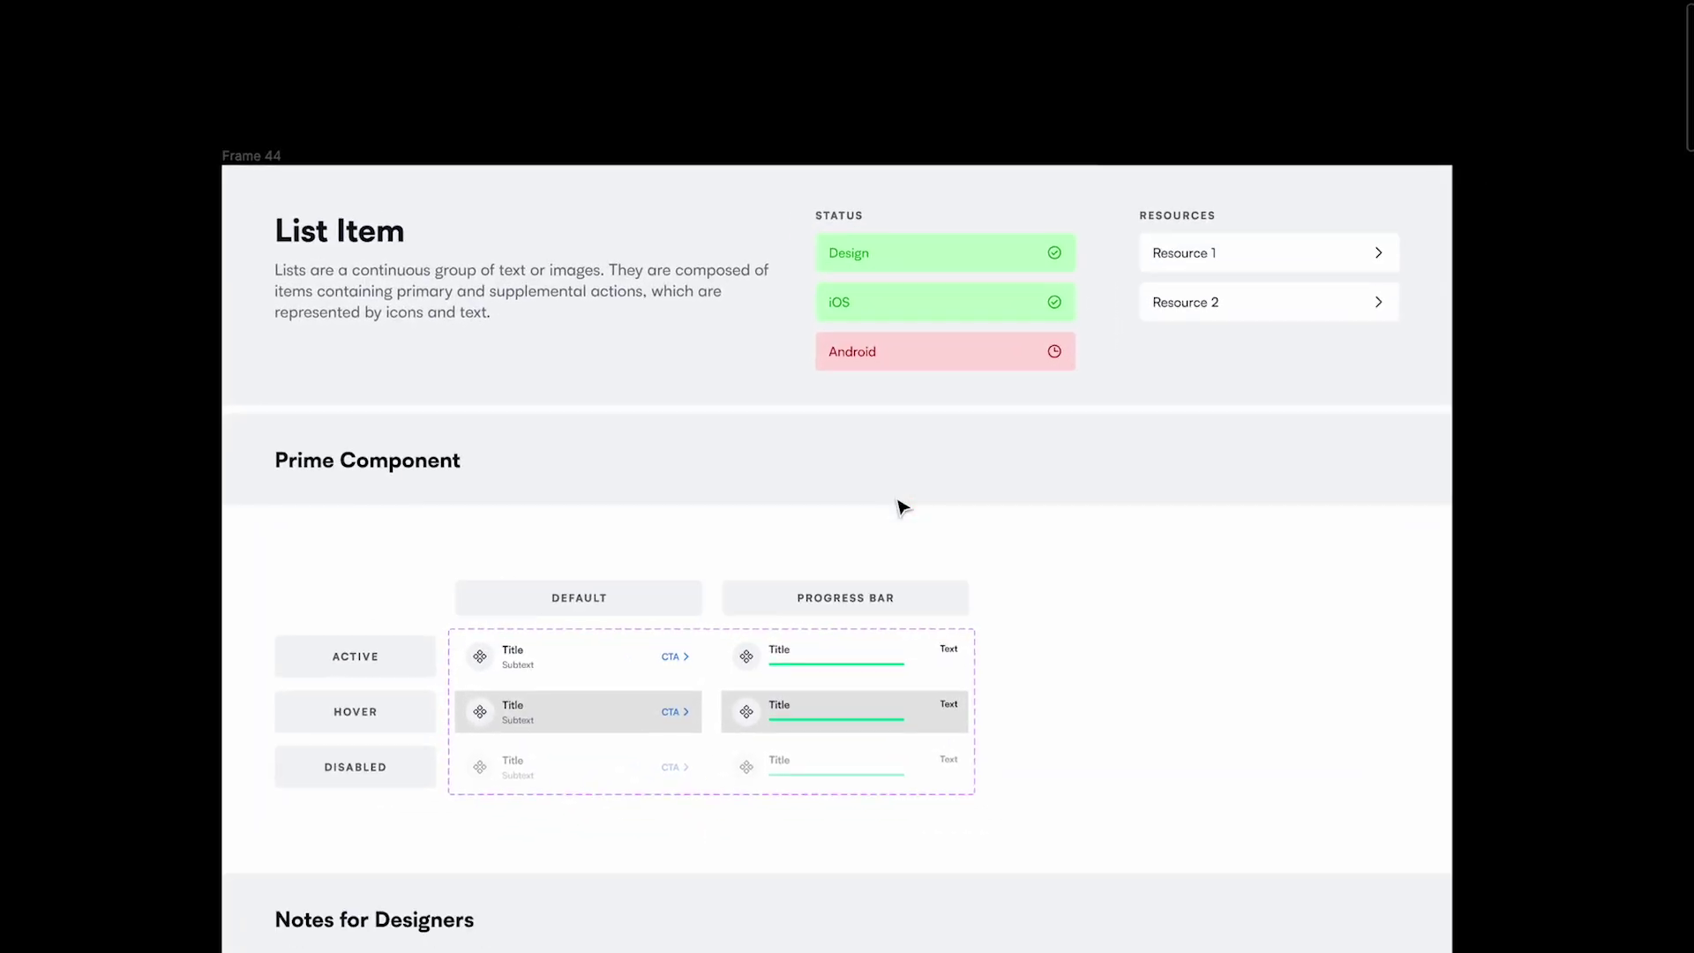